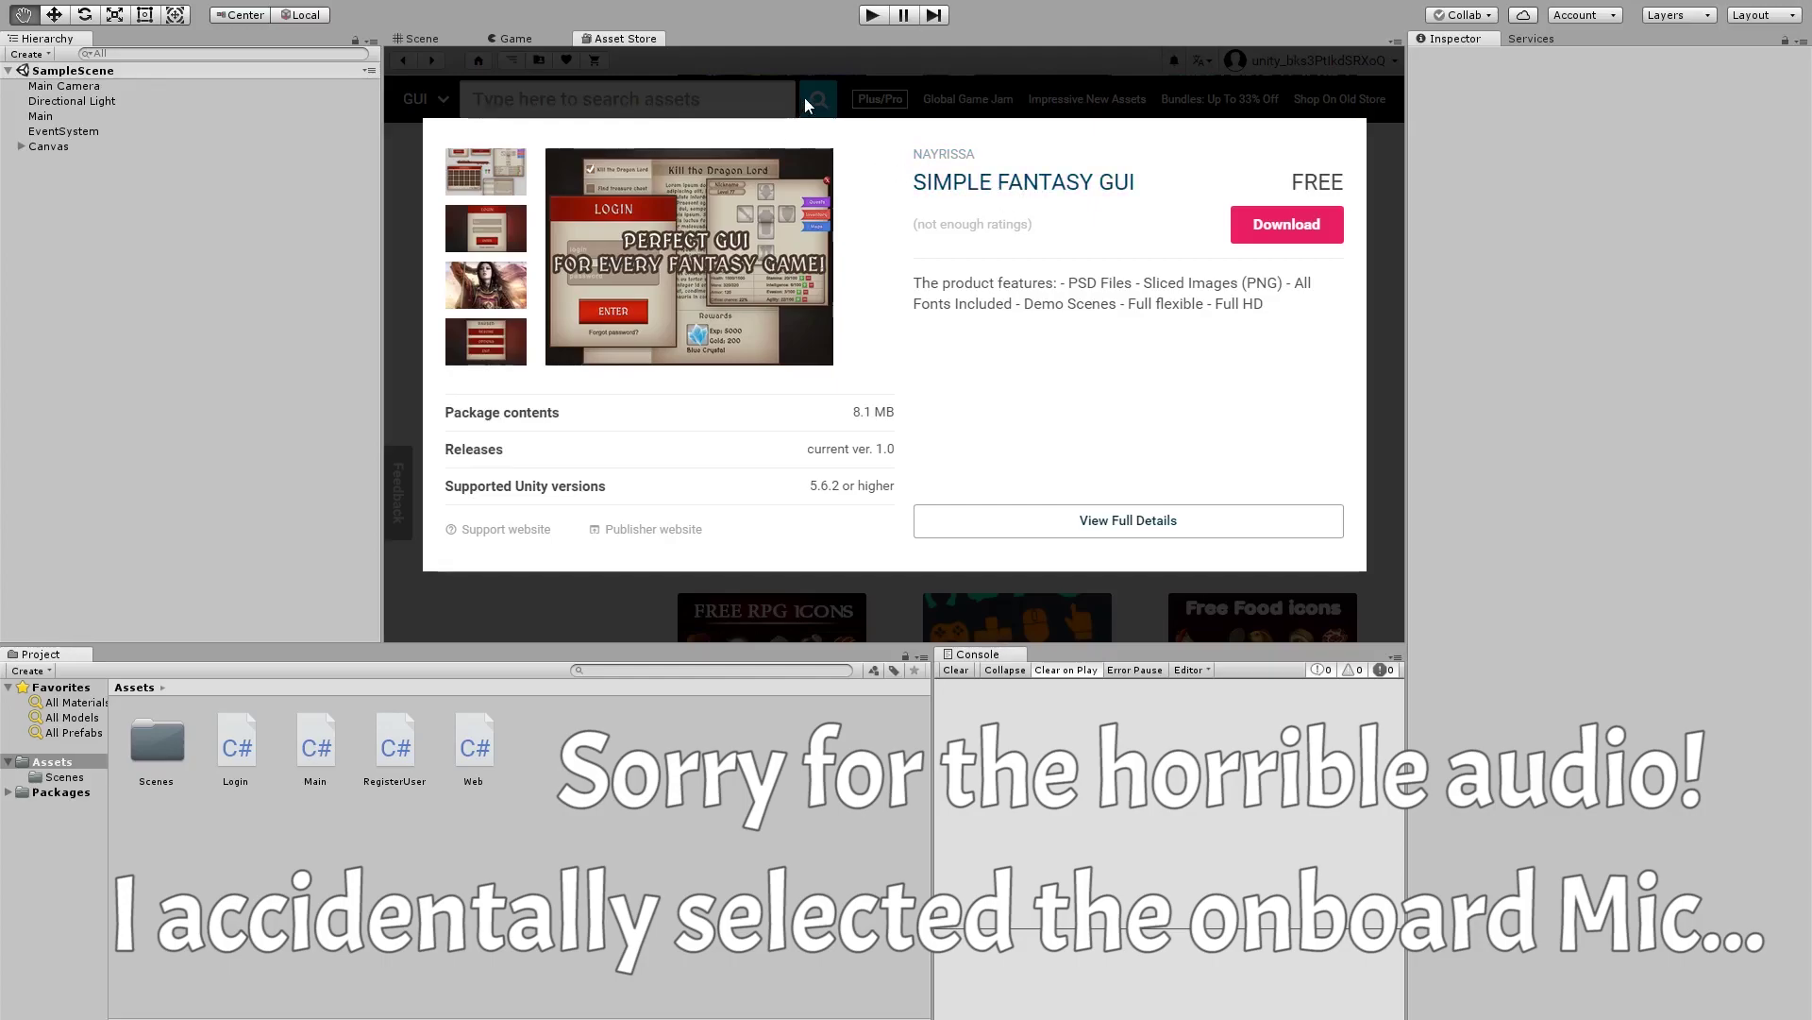
Start the download of the free Simple Fantasy GUI package on its Asset Store page
click(1260, 228)
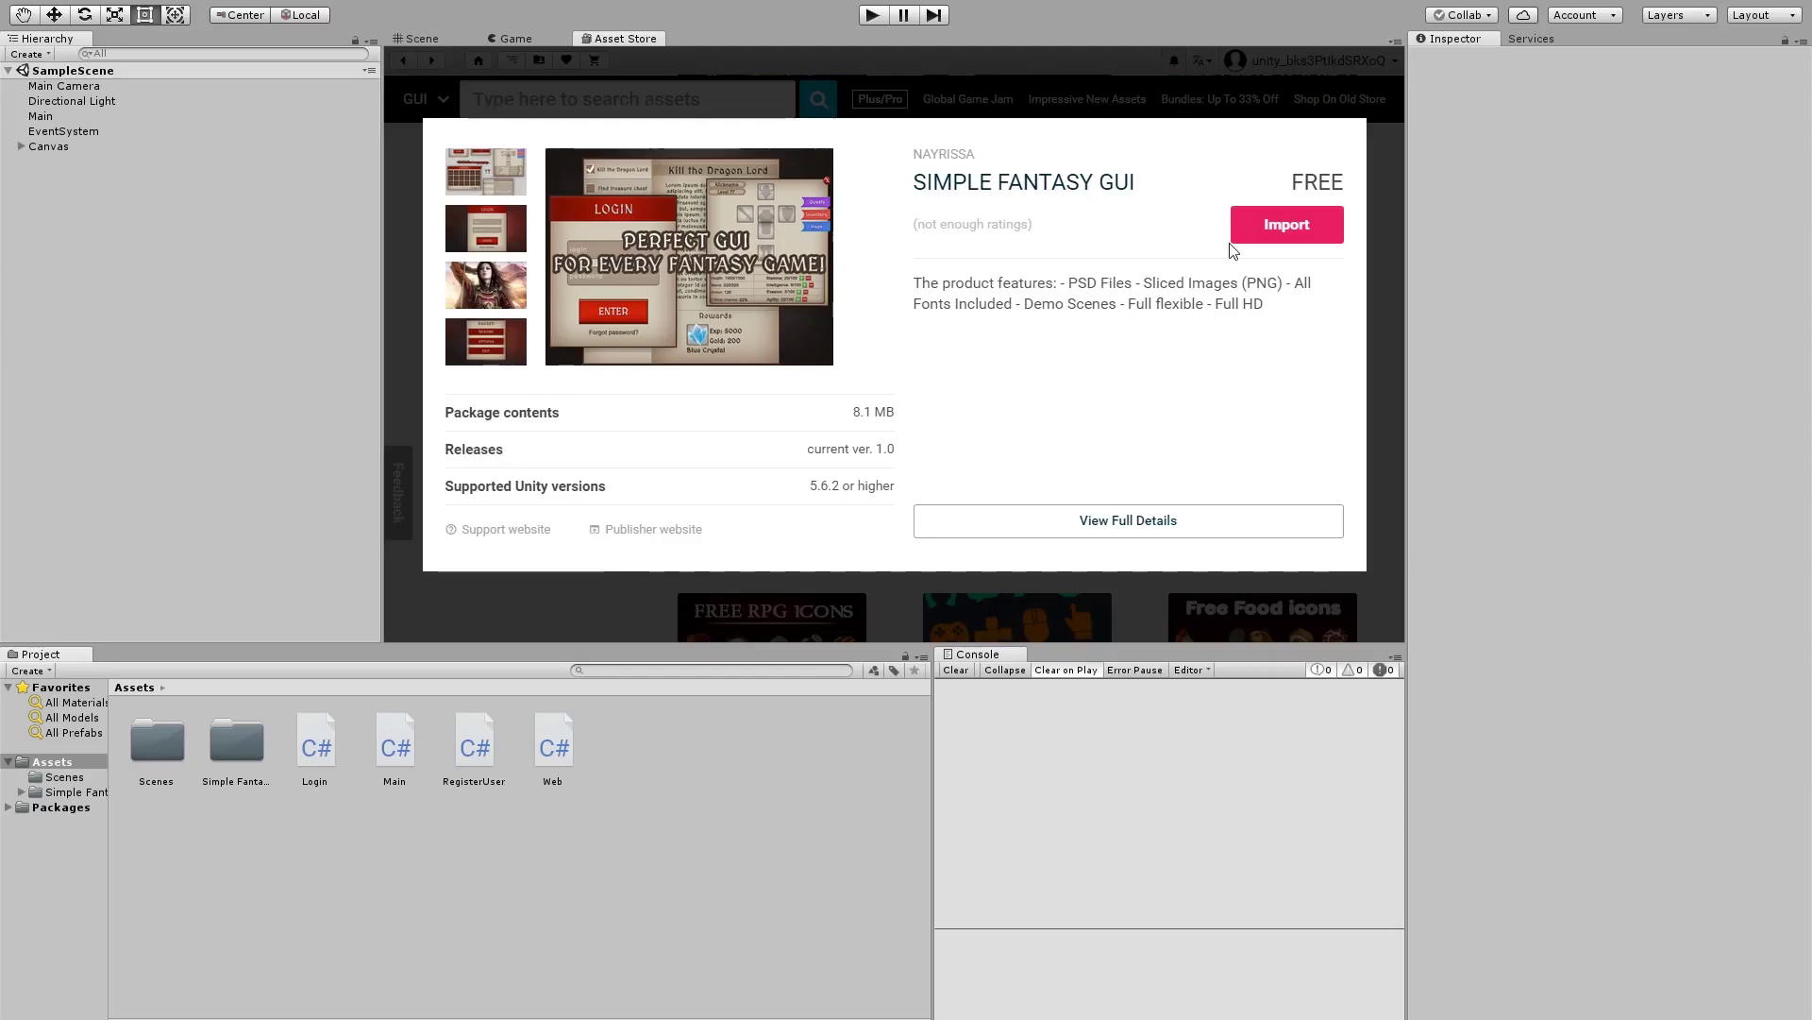
Import all files of the Simple Fantasy GUI package and open its new folder
click(1244, 241)
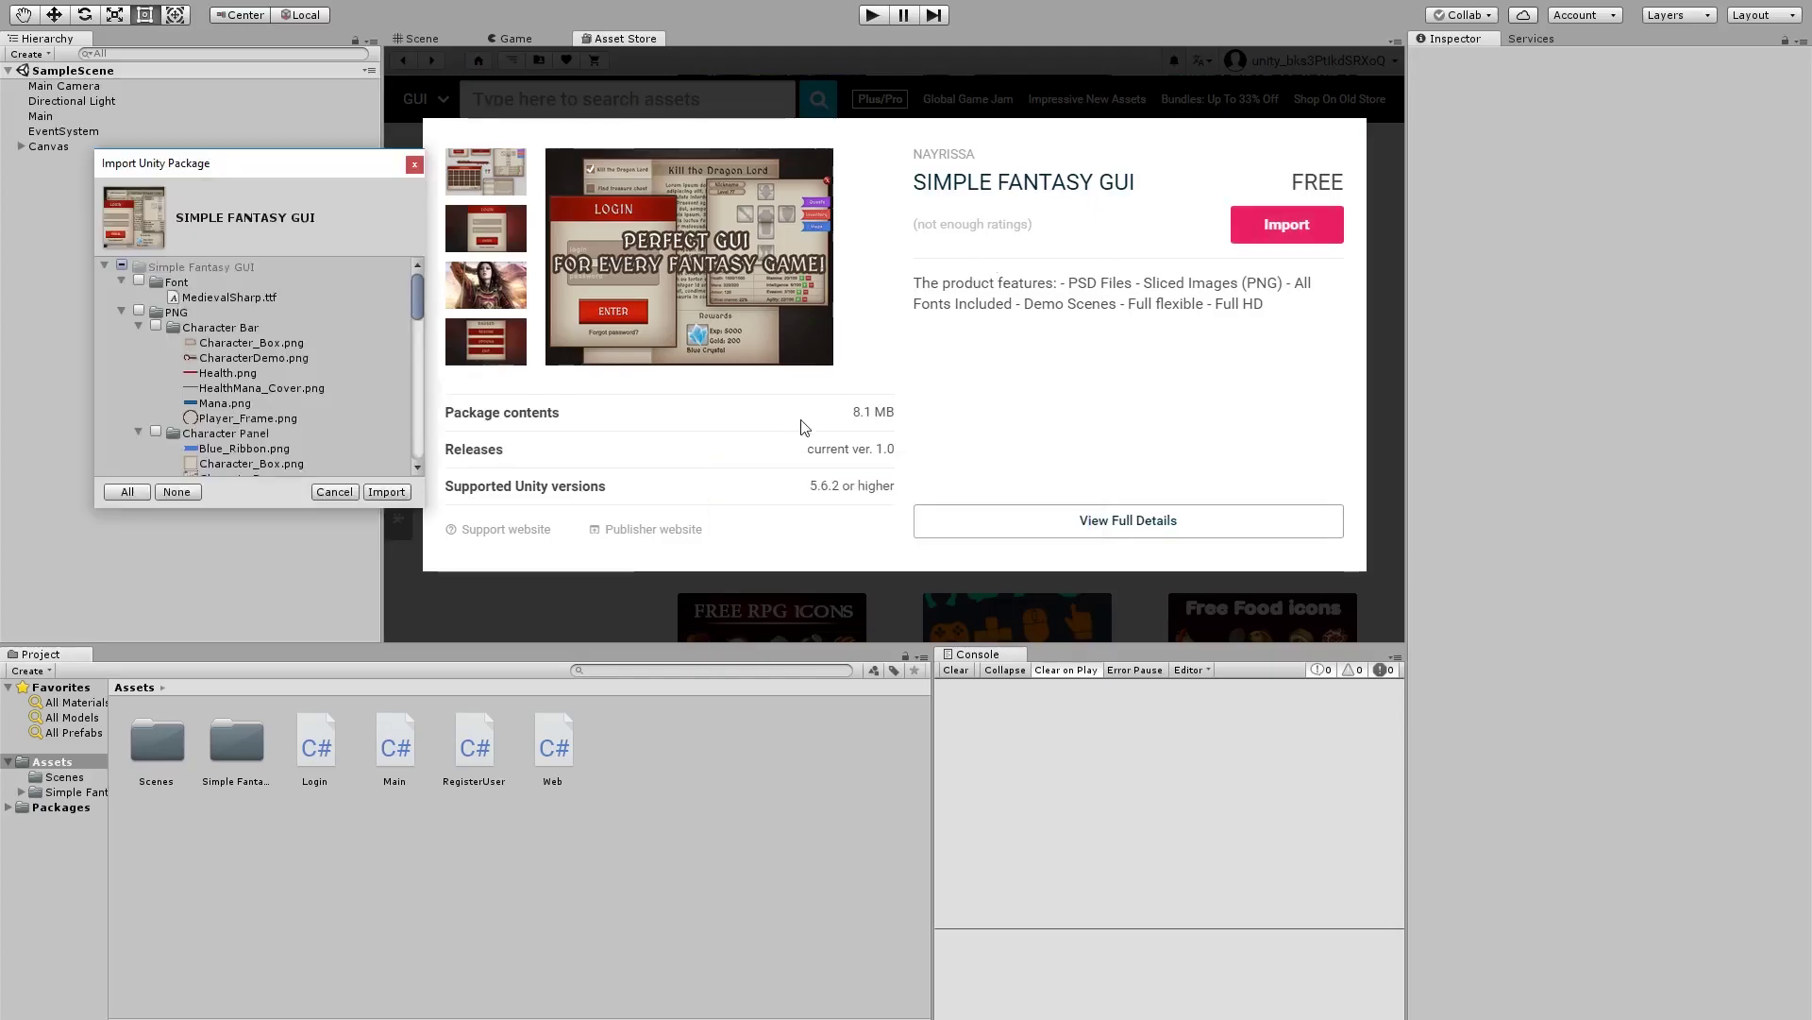
click(420, 508)
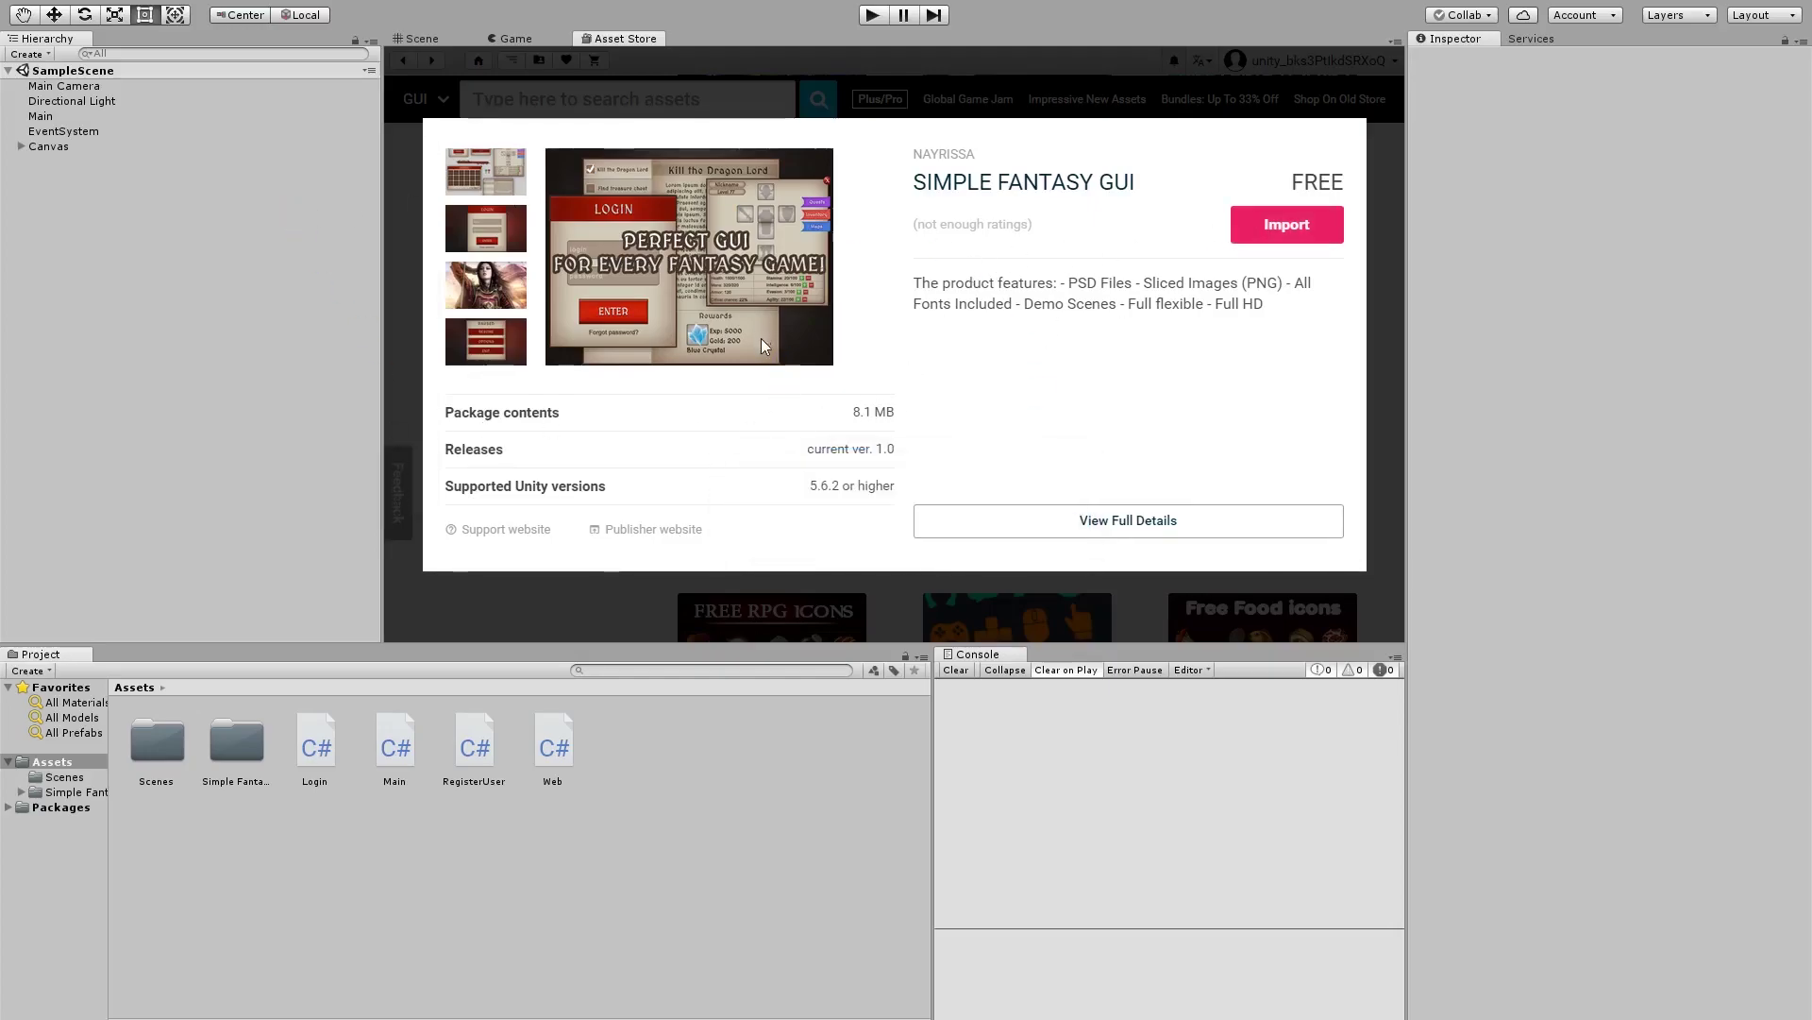
double_click(236, 750)
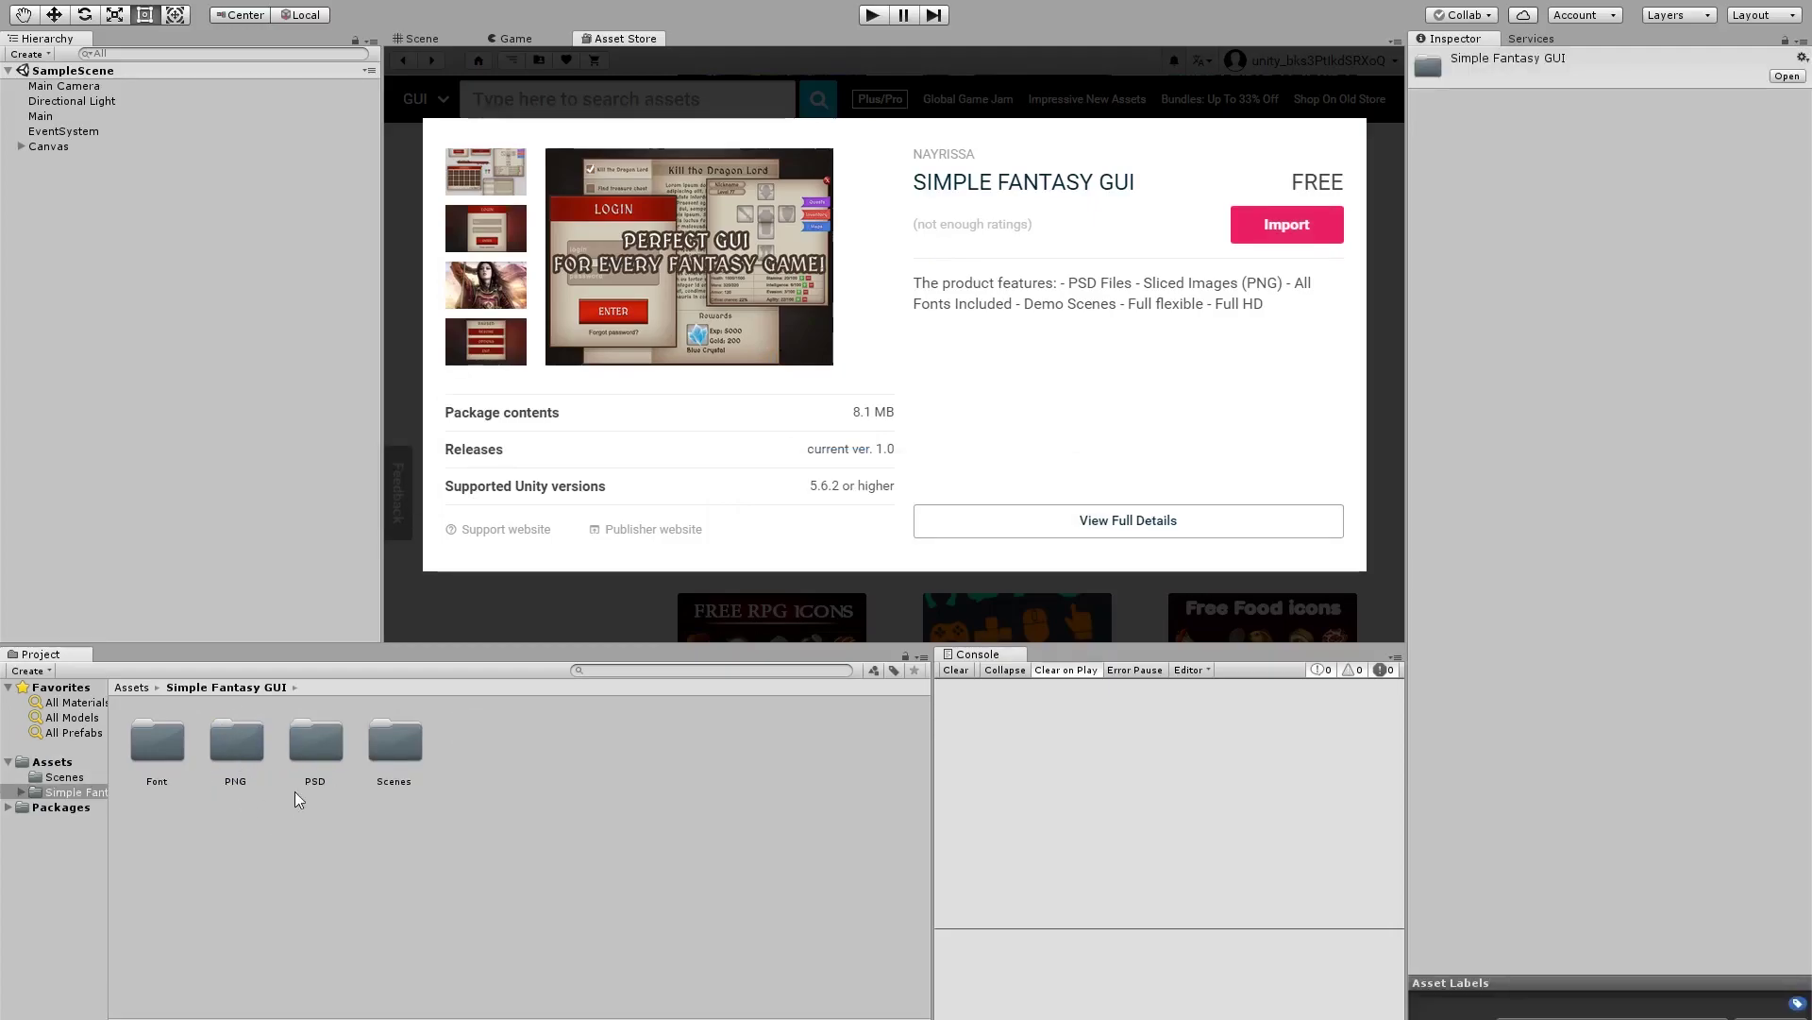
Return to the Scene view and select the Login panel under Canvas > Background
click(472, 39)
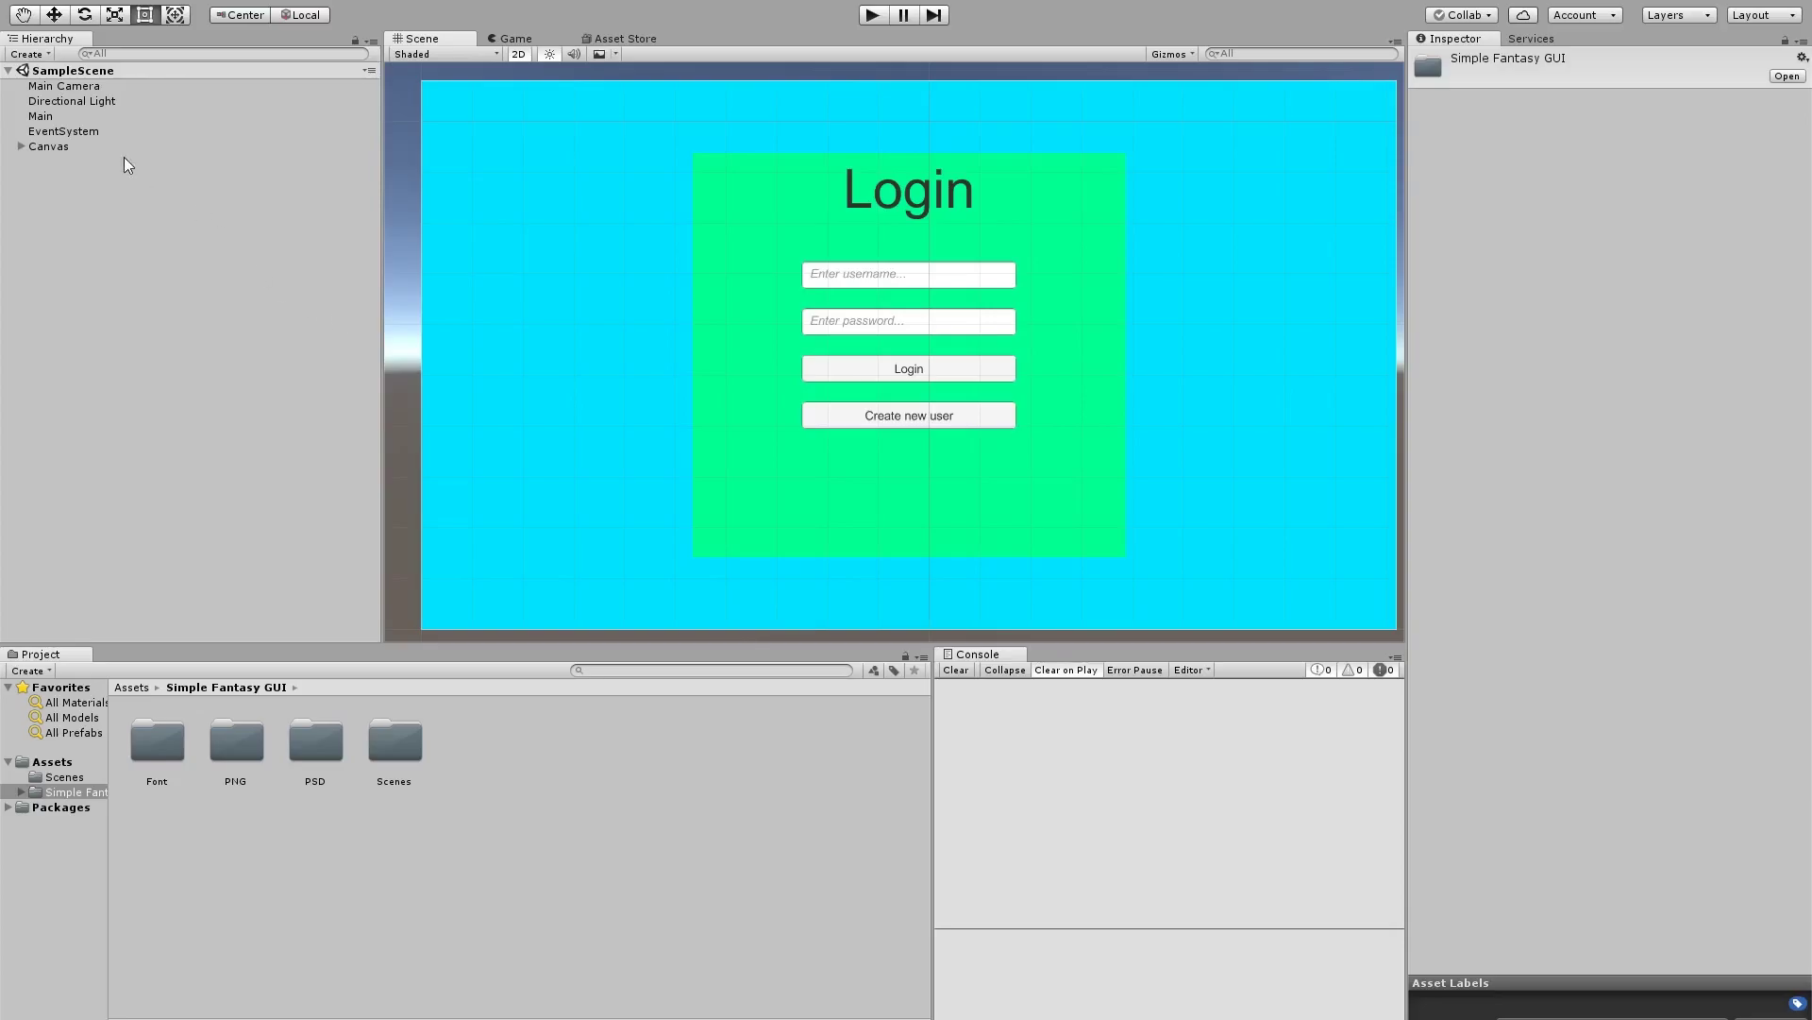
click(17, 145)
click(68, 166)
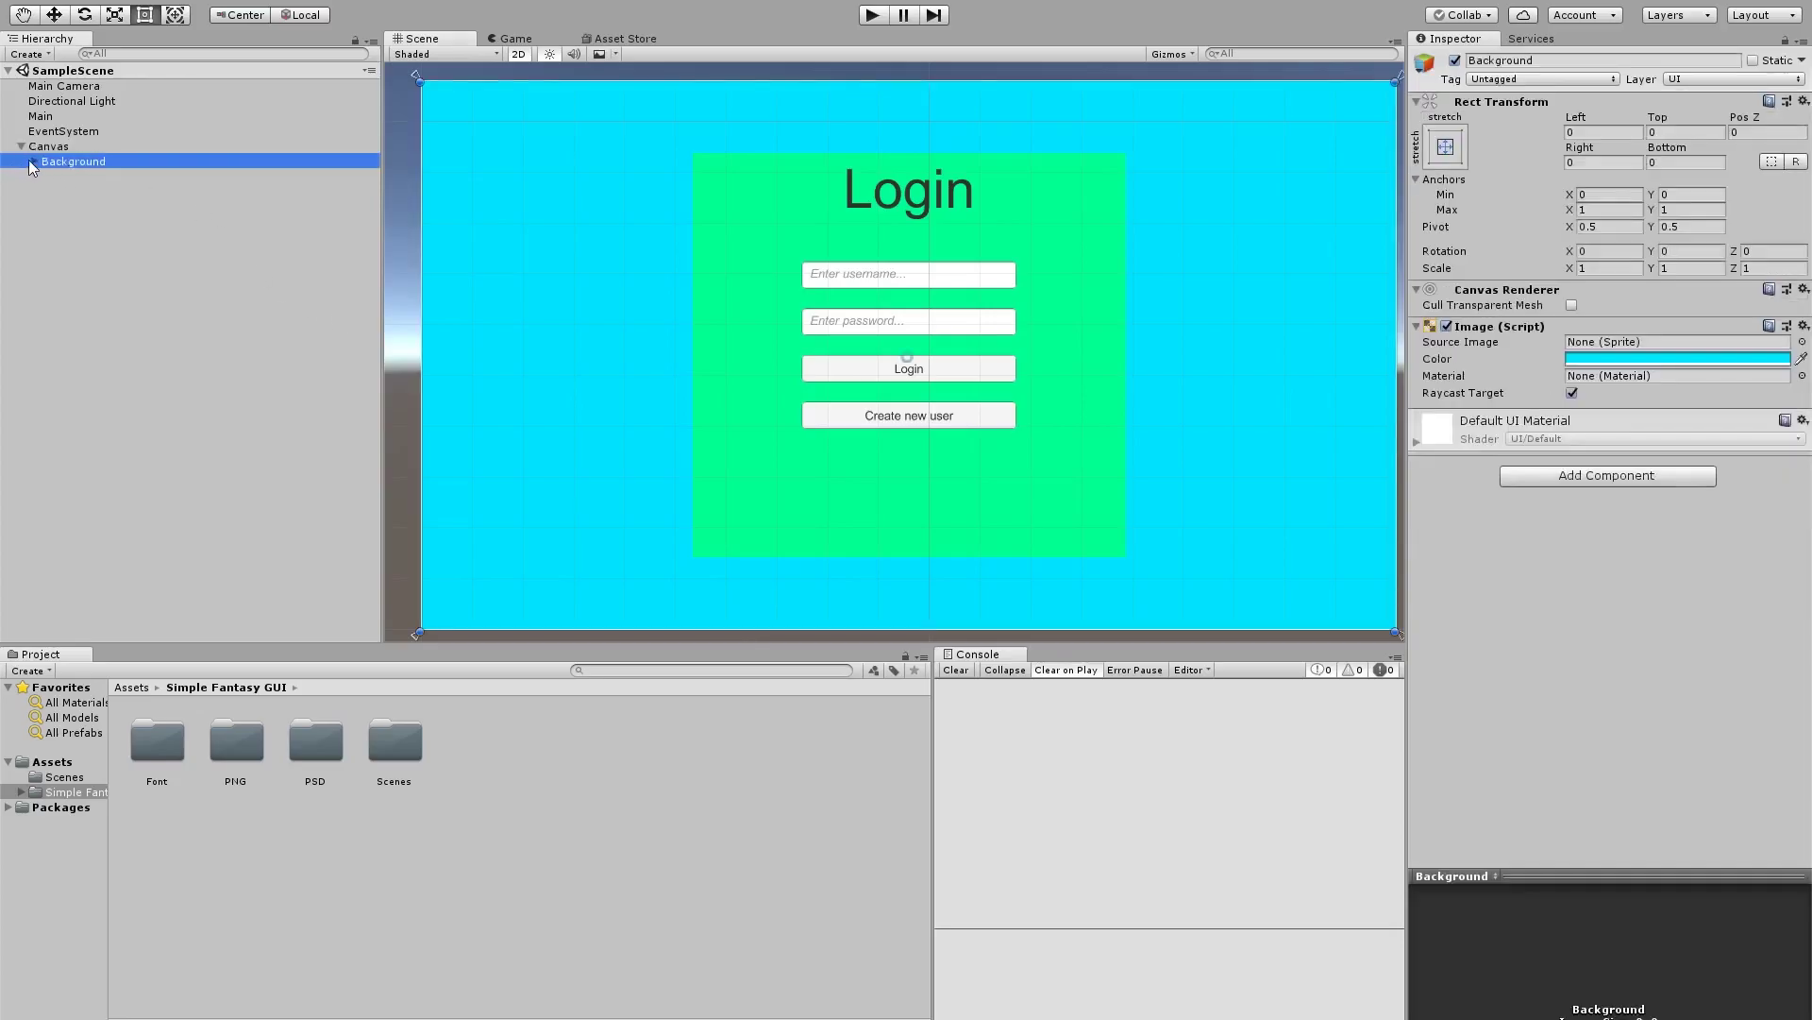
click(32, 161)
click(69, 176)
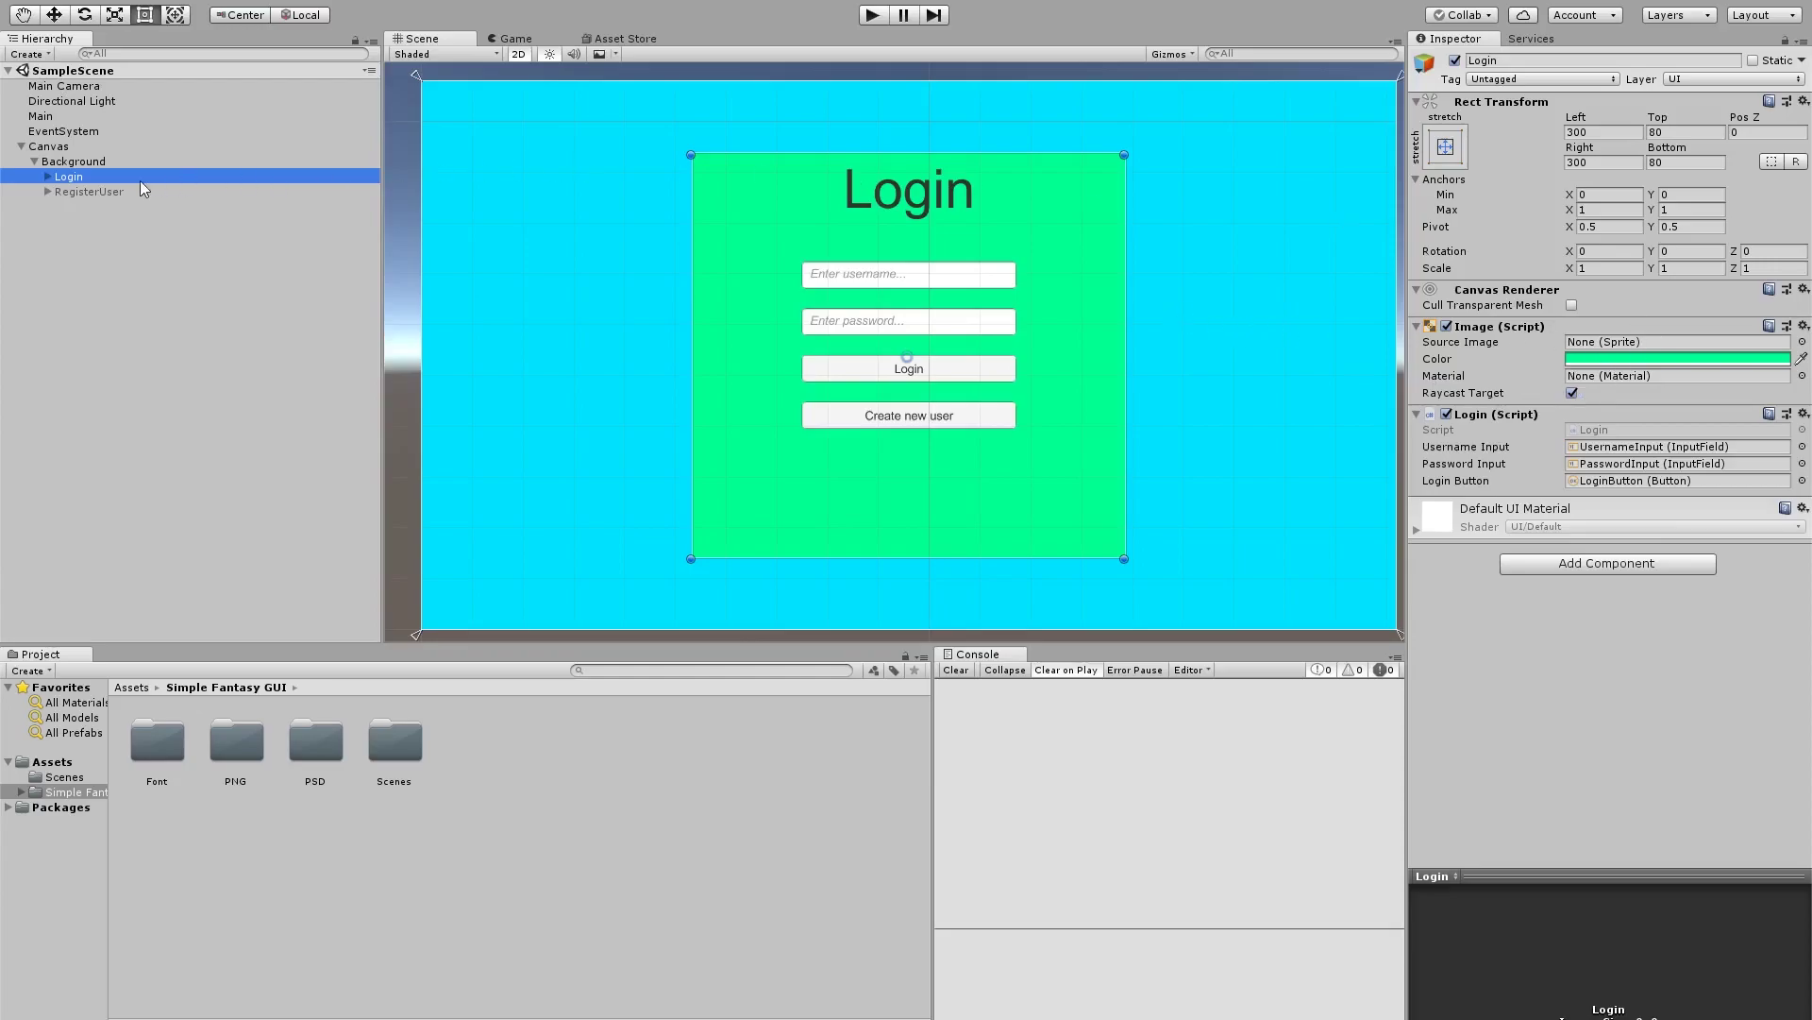
Assign the Login_Box sprite as the Login panel's Source Image
click(1447, 326)
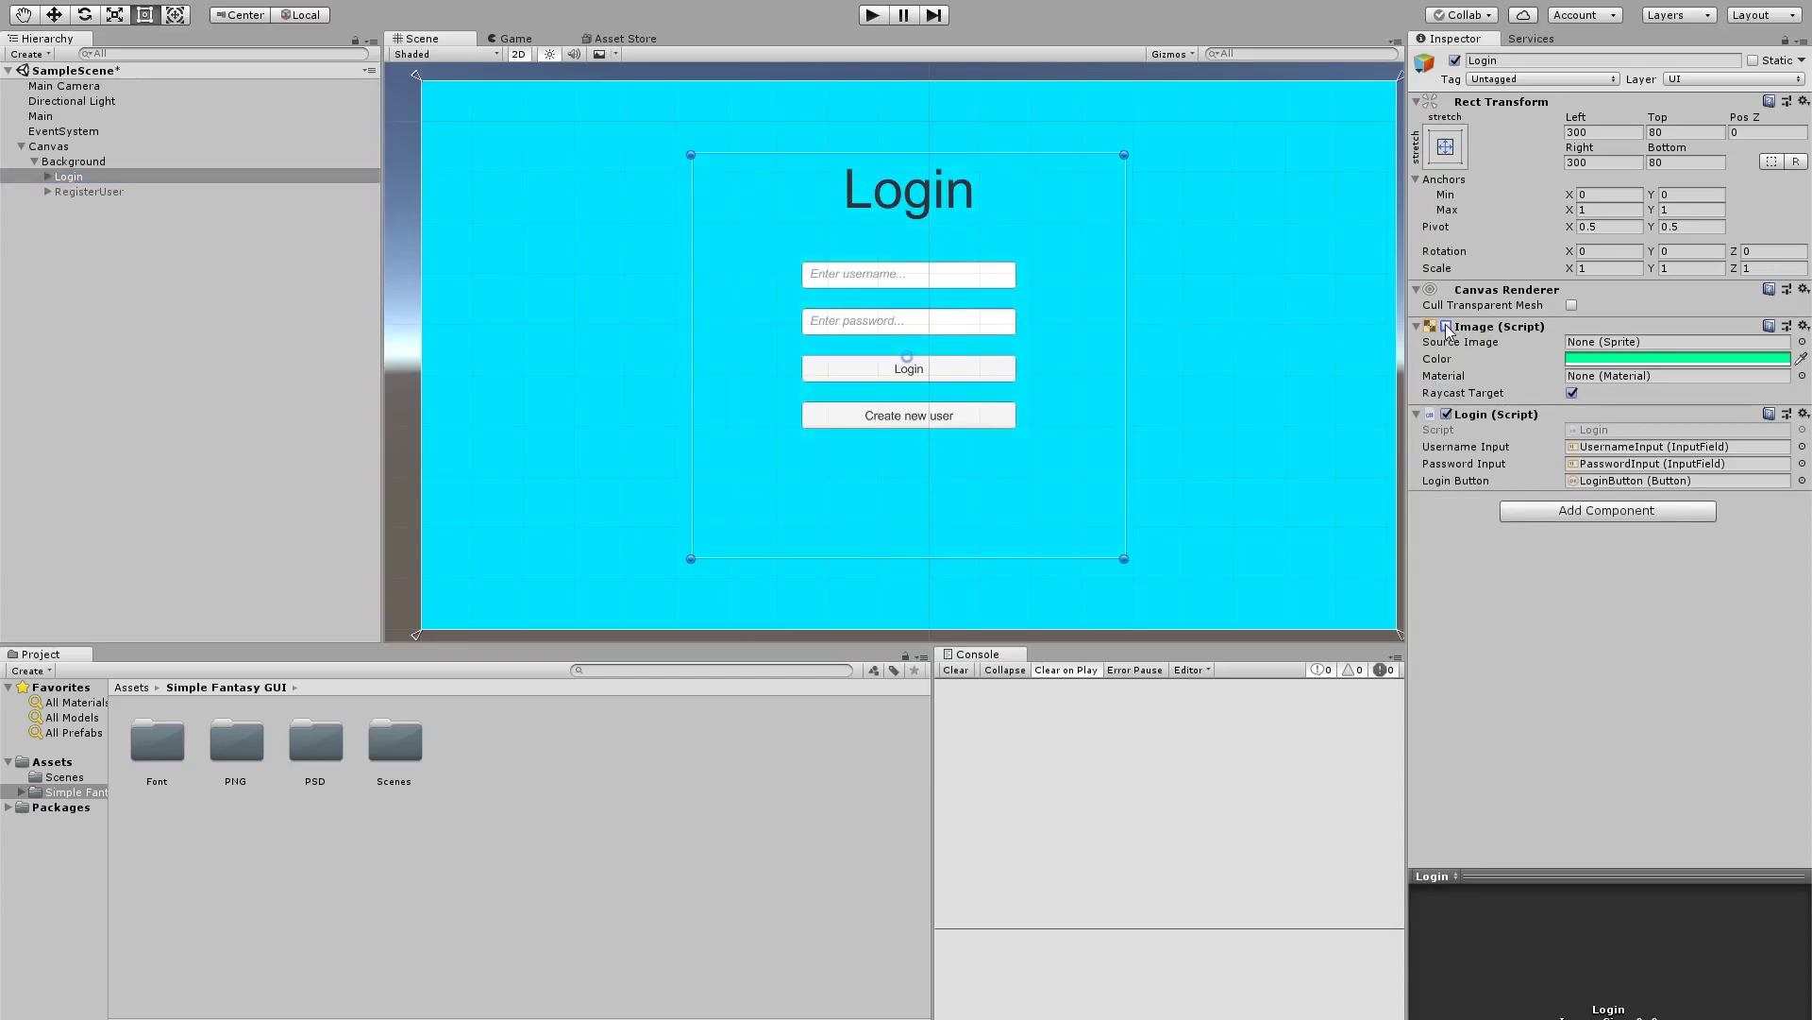
click(1446, 325)
click(1802, 341)
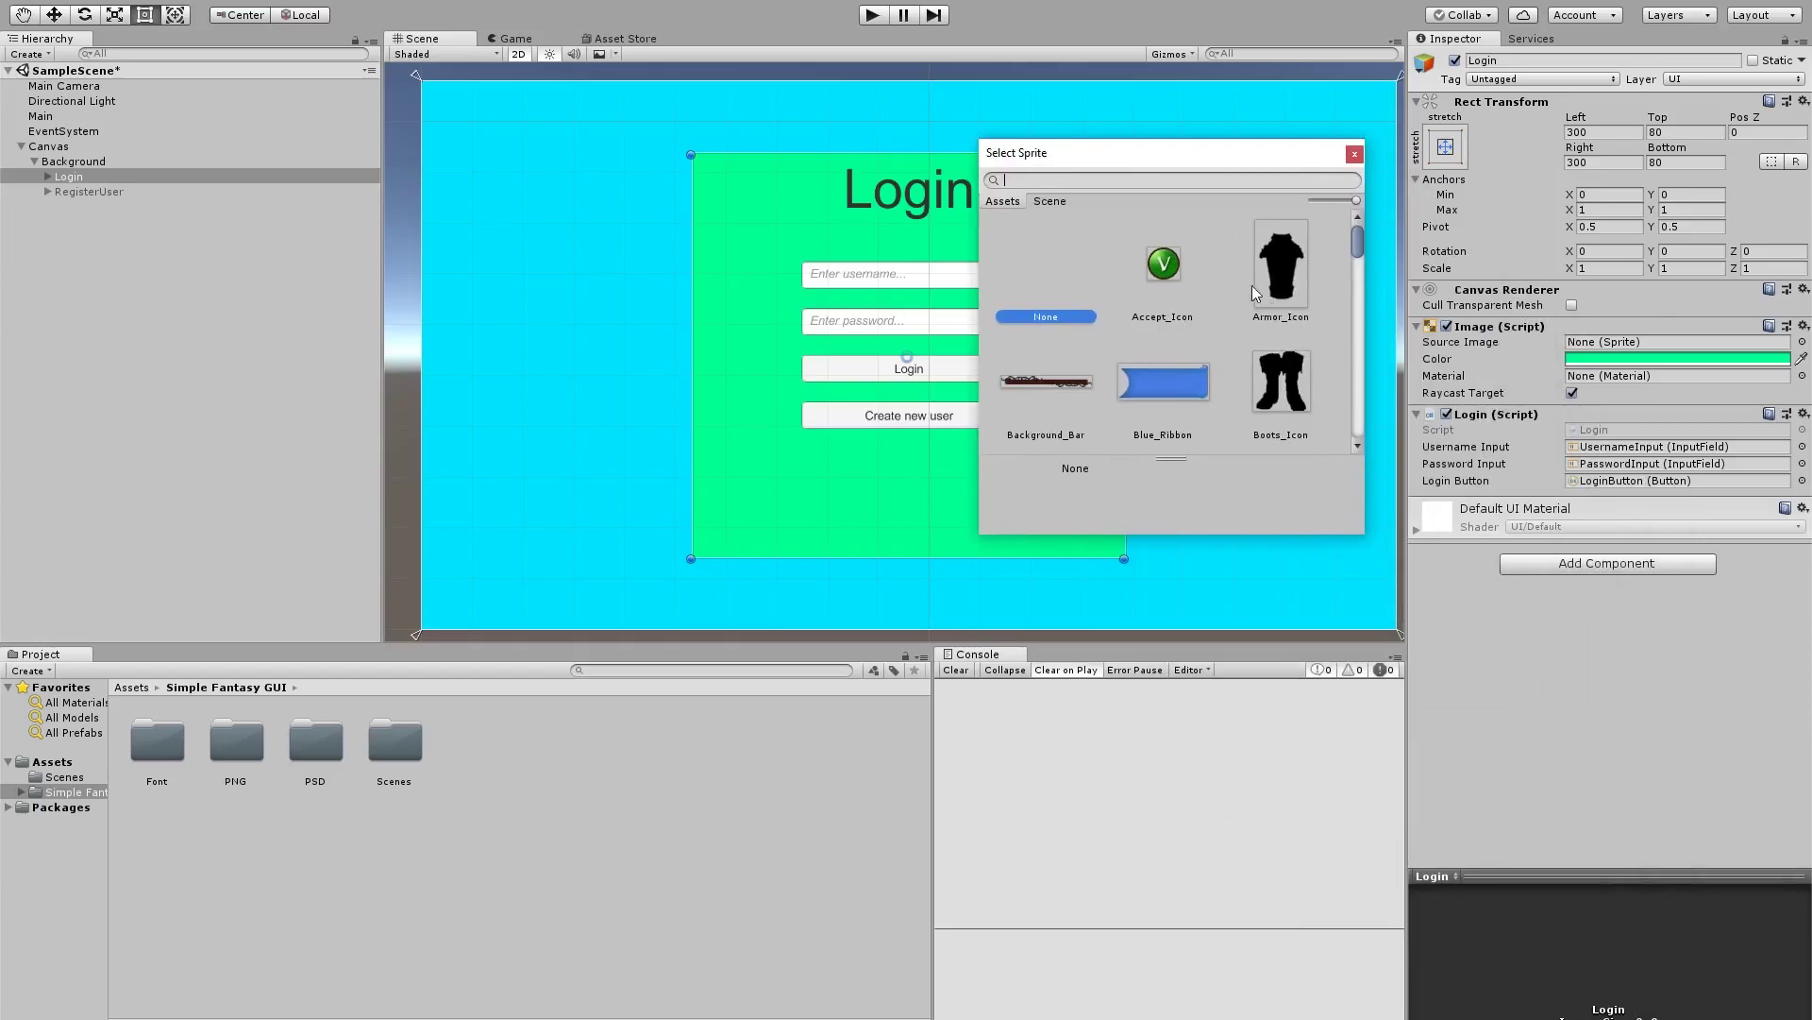
drag(982, 536, 467, 868)
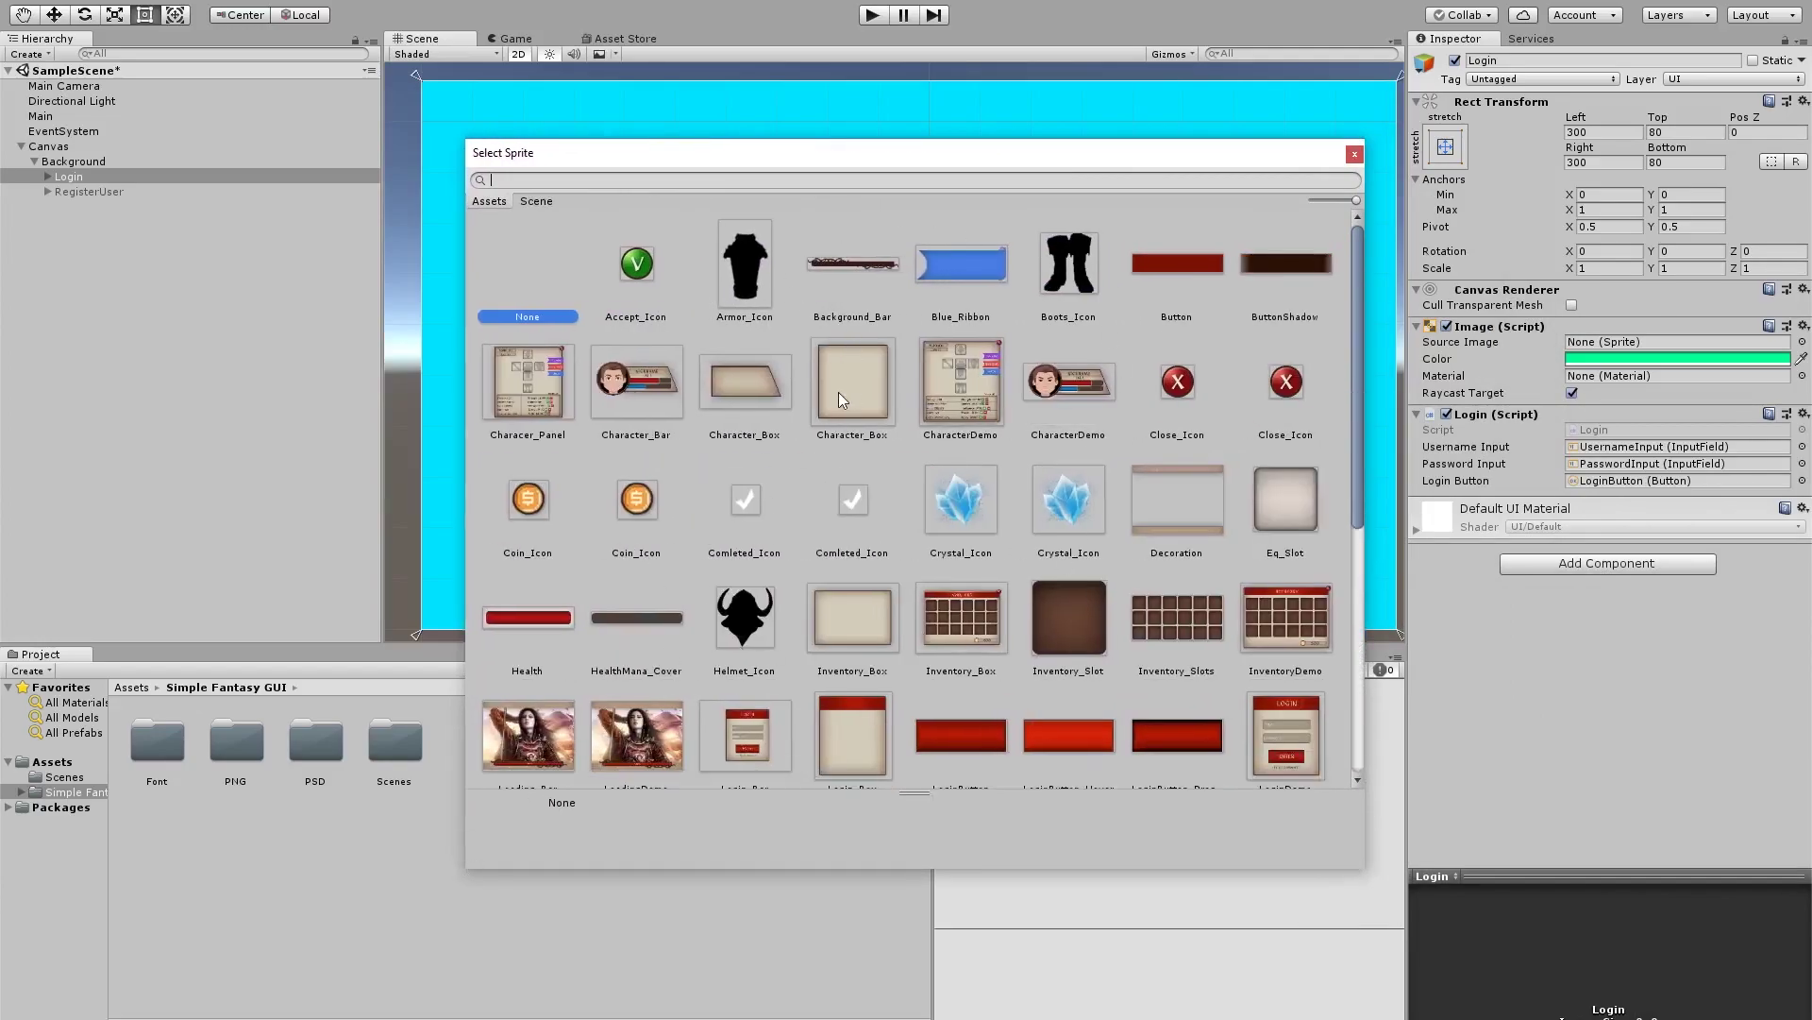
scroll(855, 627, down, 3)
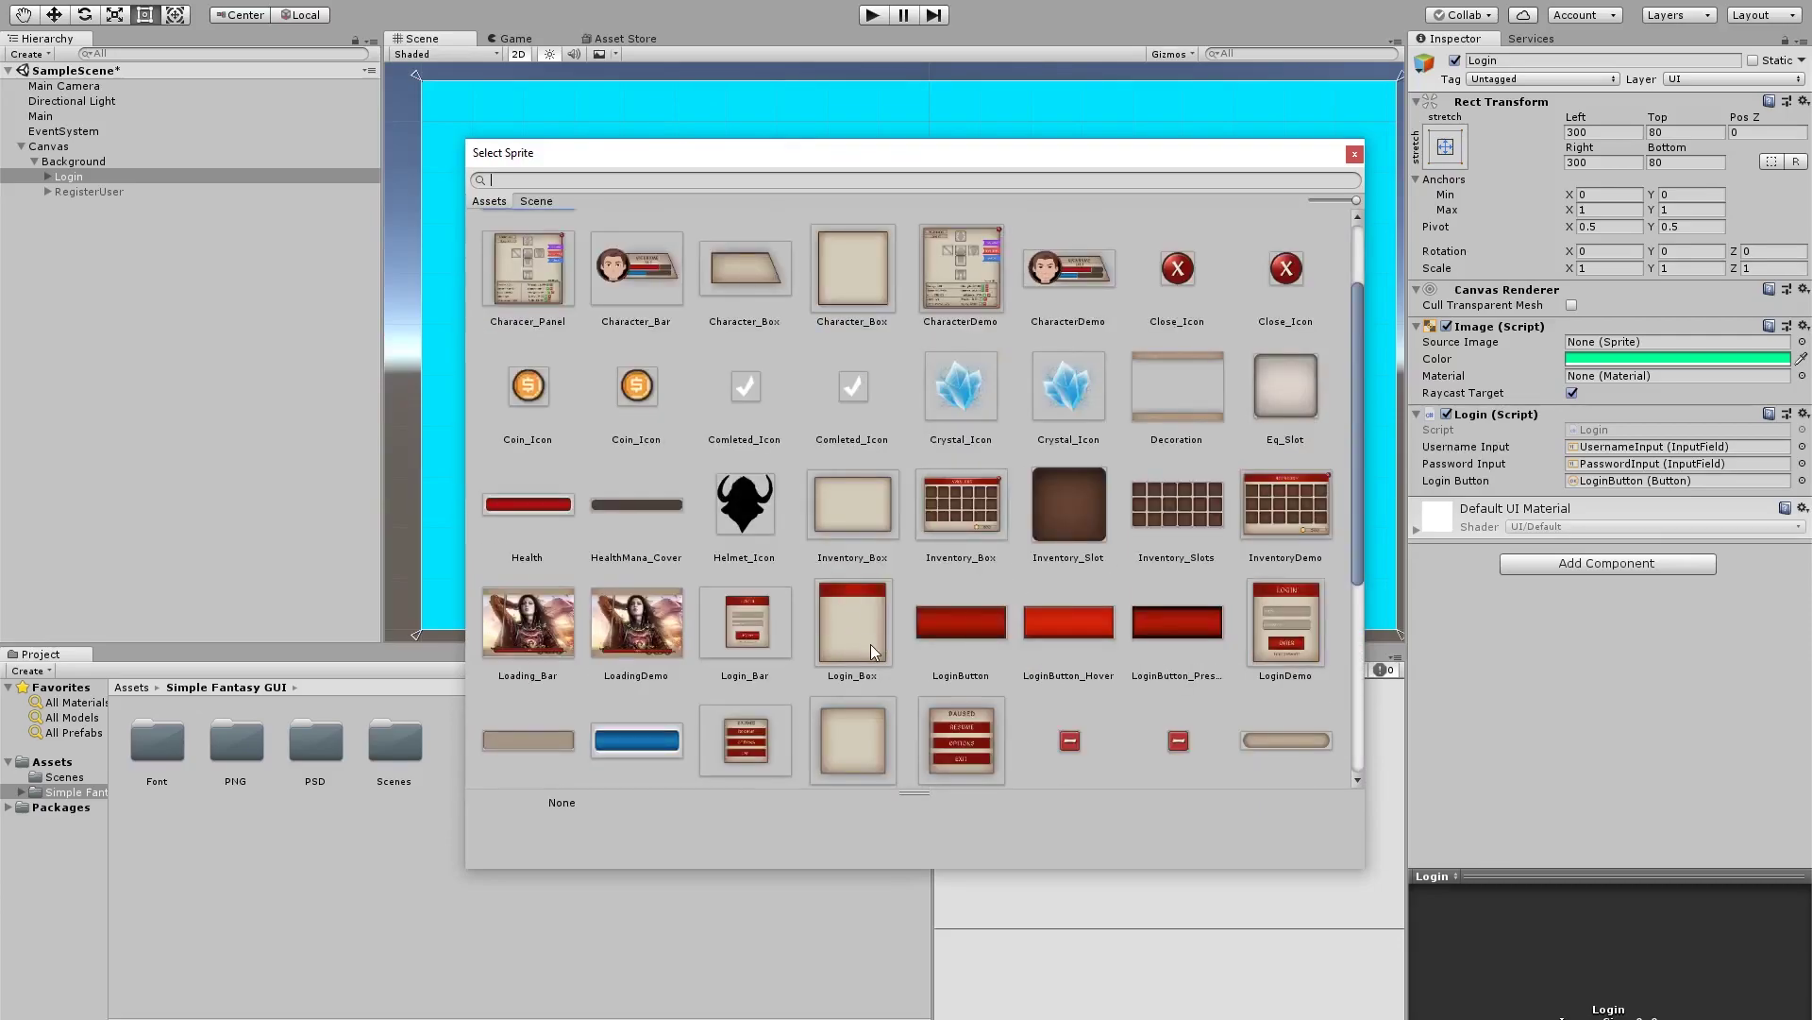
double_click(878, 642)
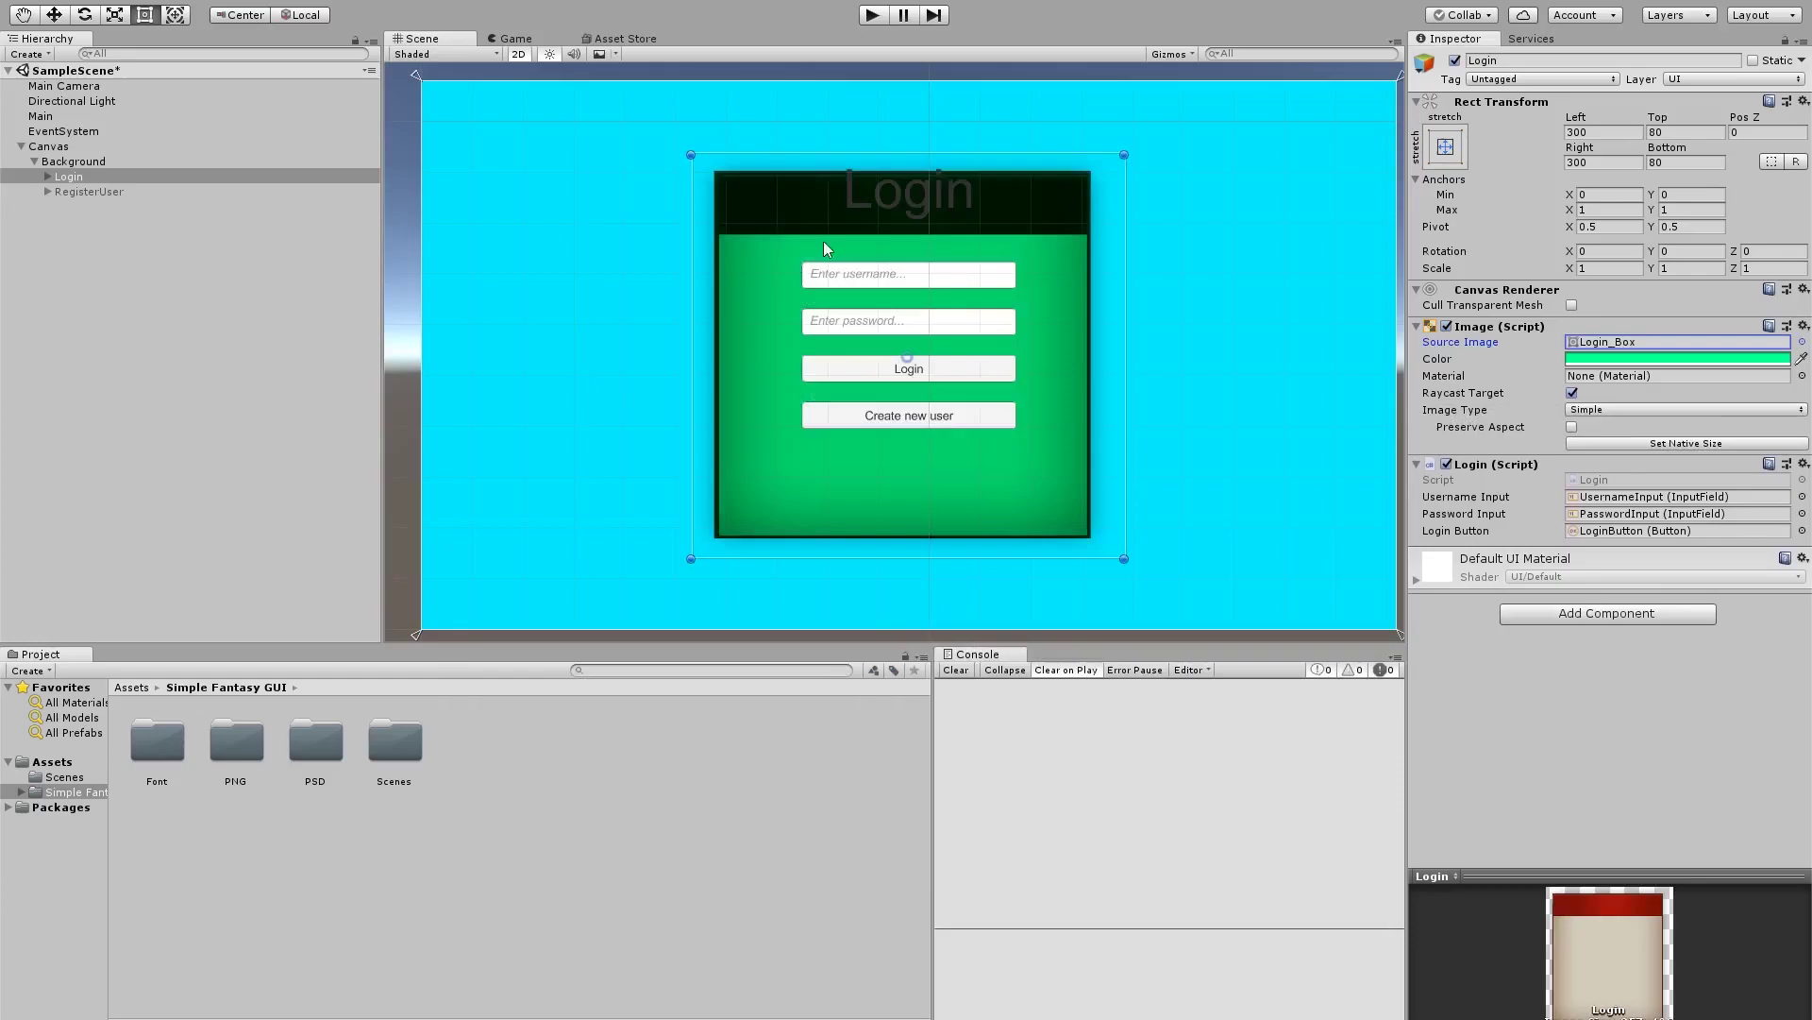
Tint the Login panel pure white (FFFFFF) and resize it to its native 357 × 406
click(1626, 360)
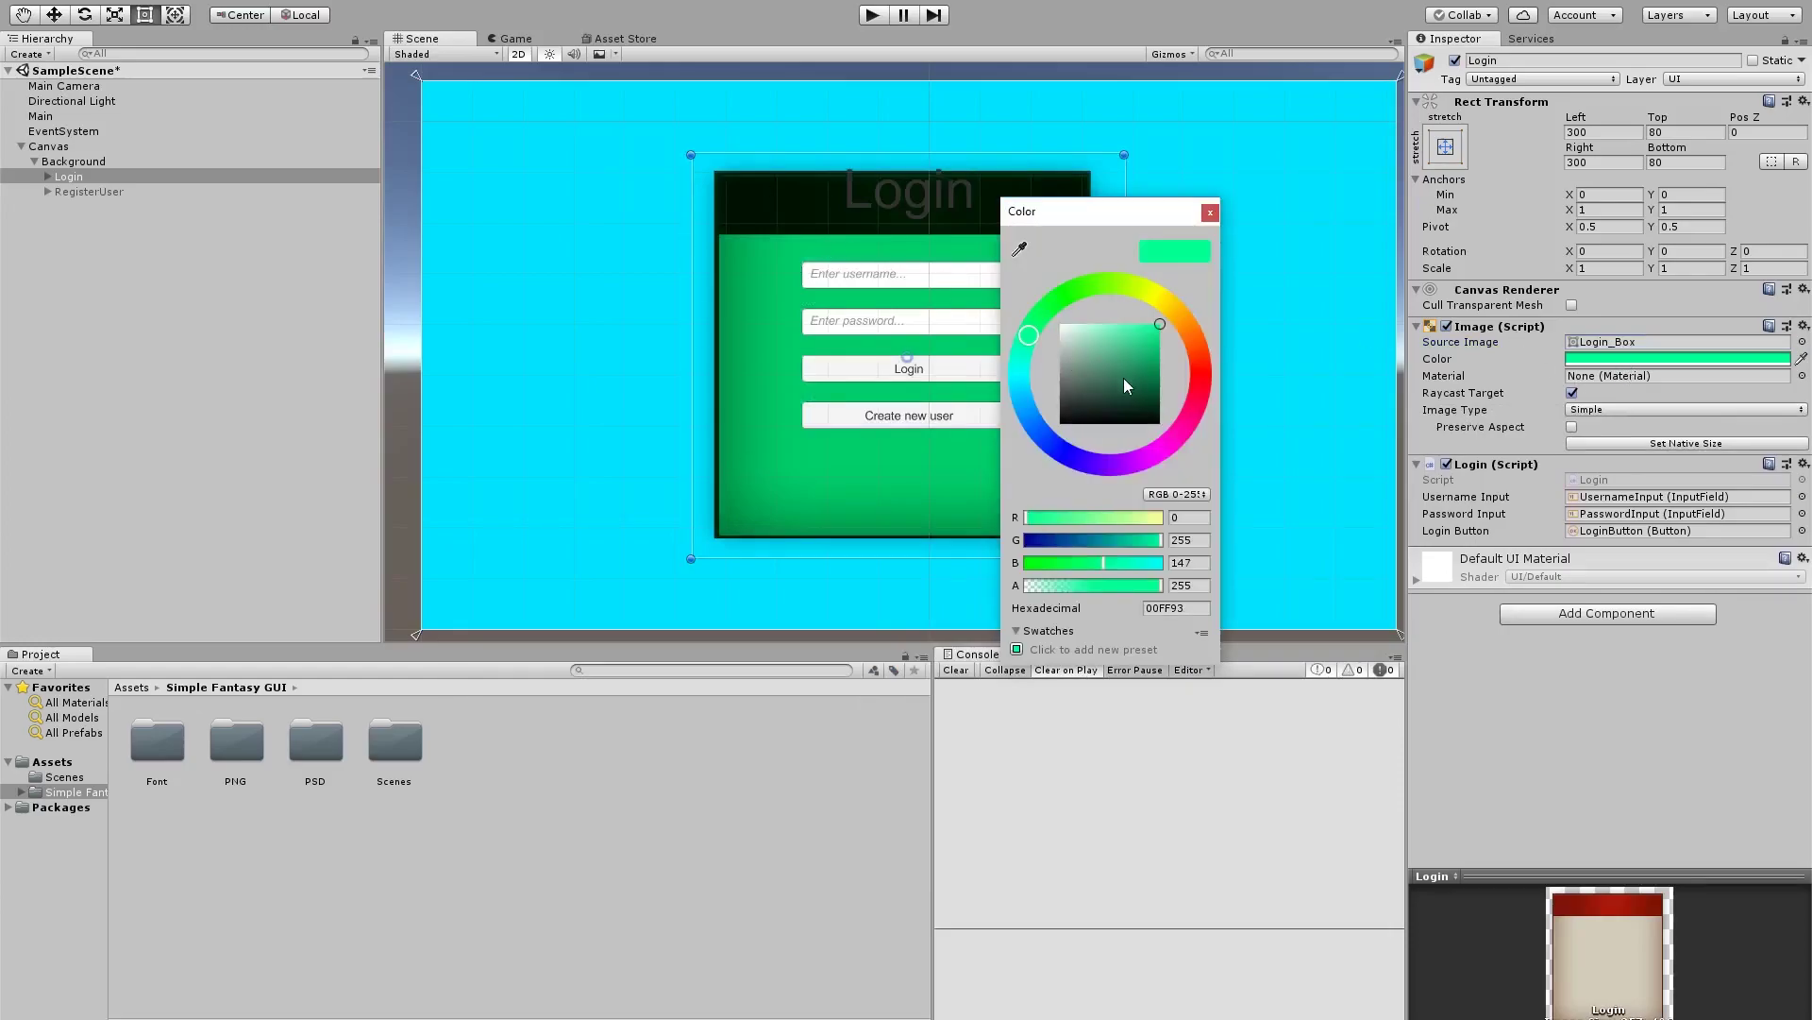
drag(1123, 385, 1060, 324)
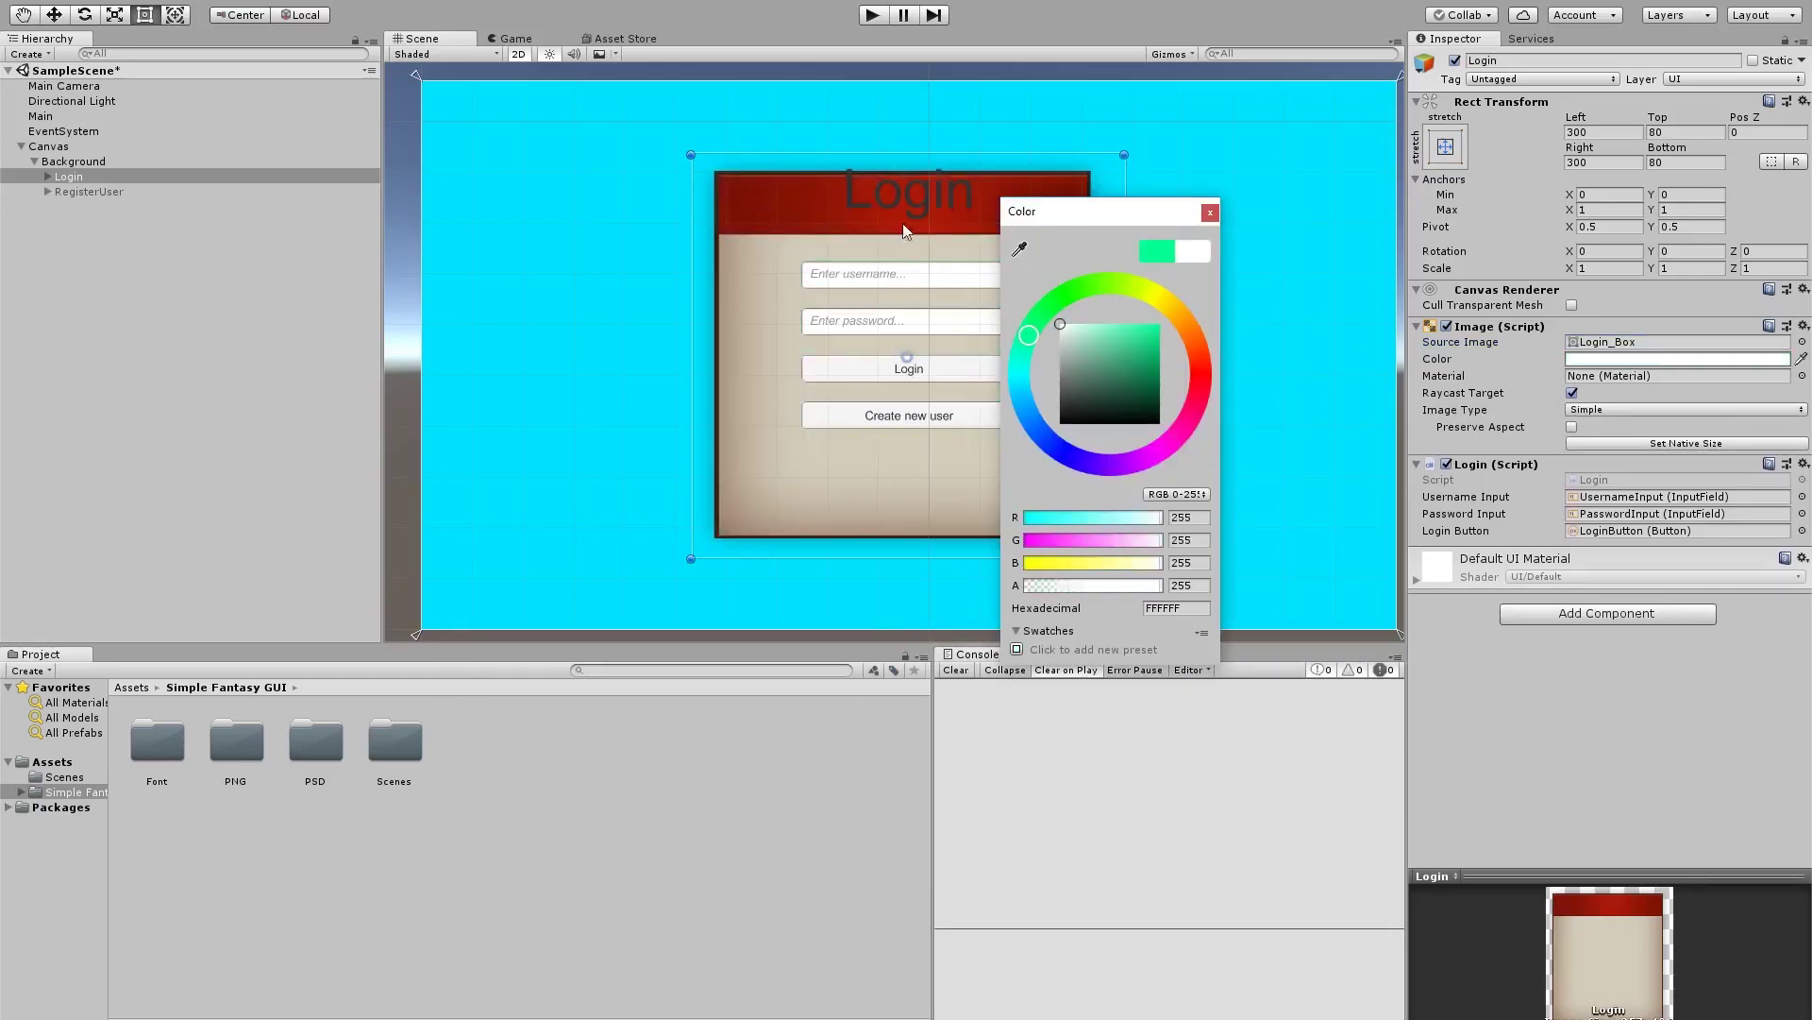
click(1211, 213)
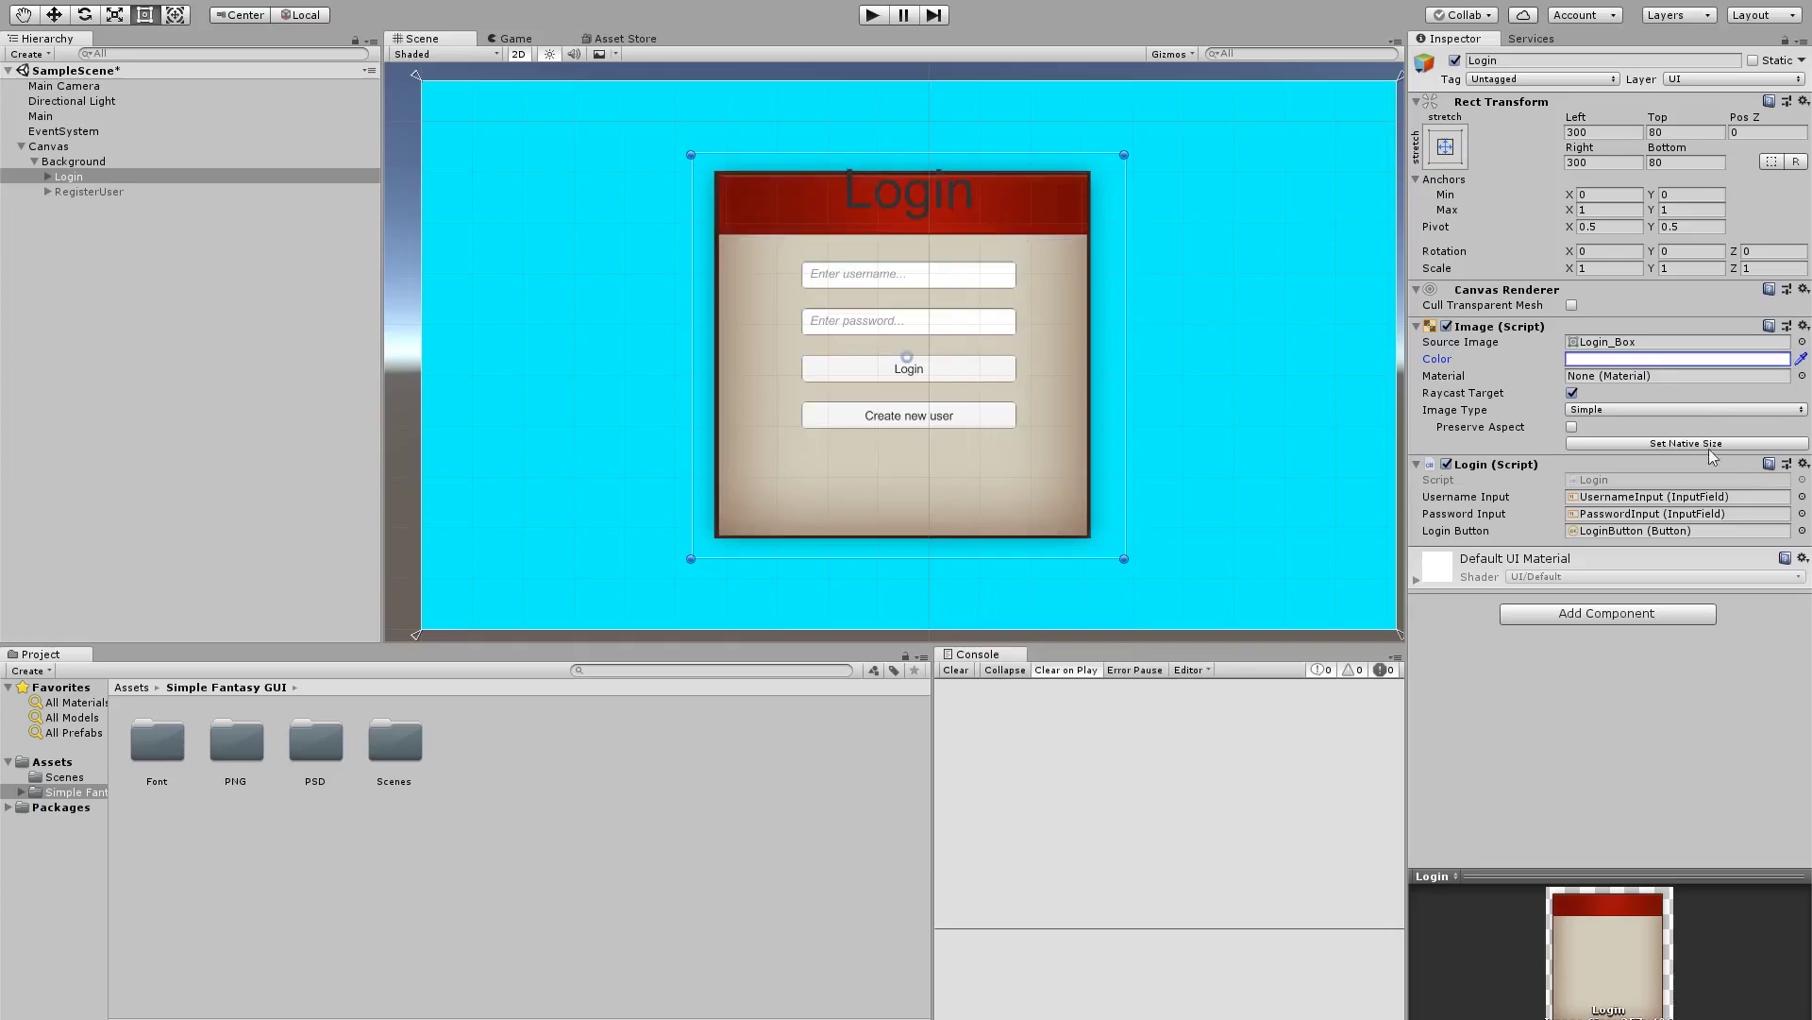
click(1641, 447)
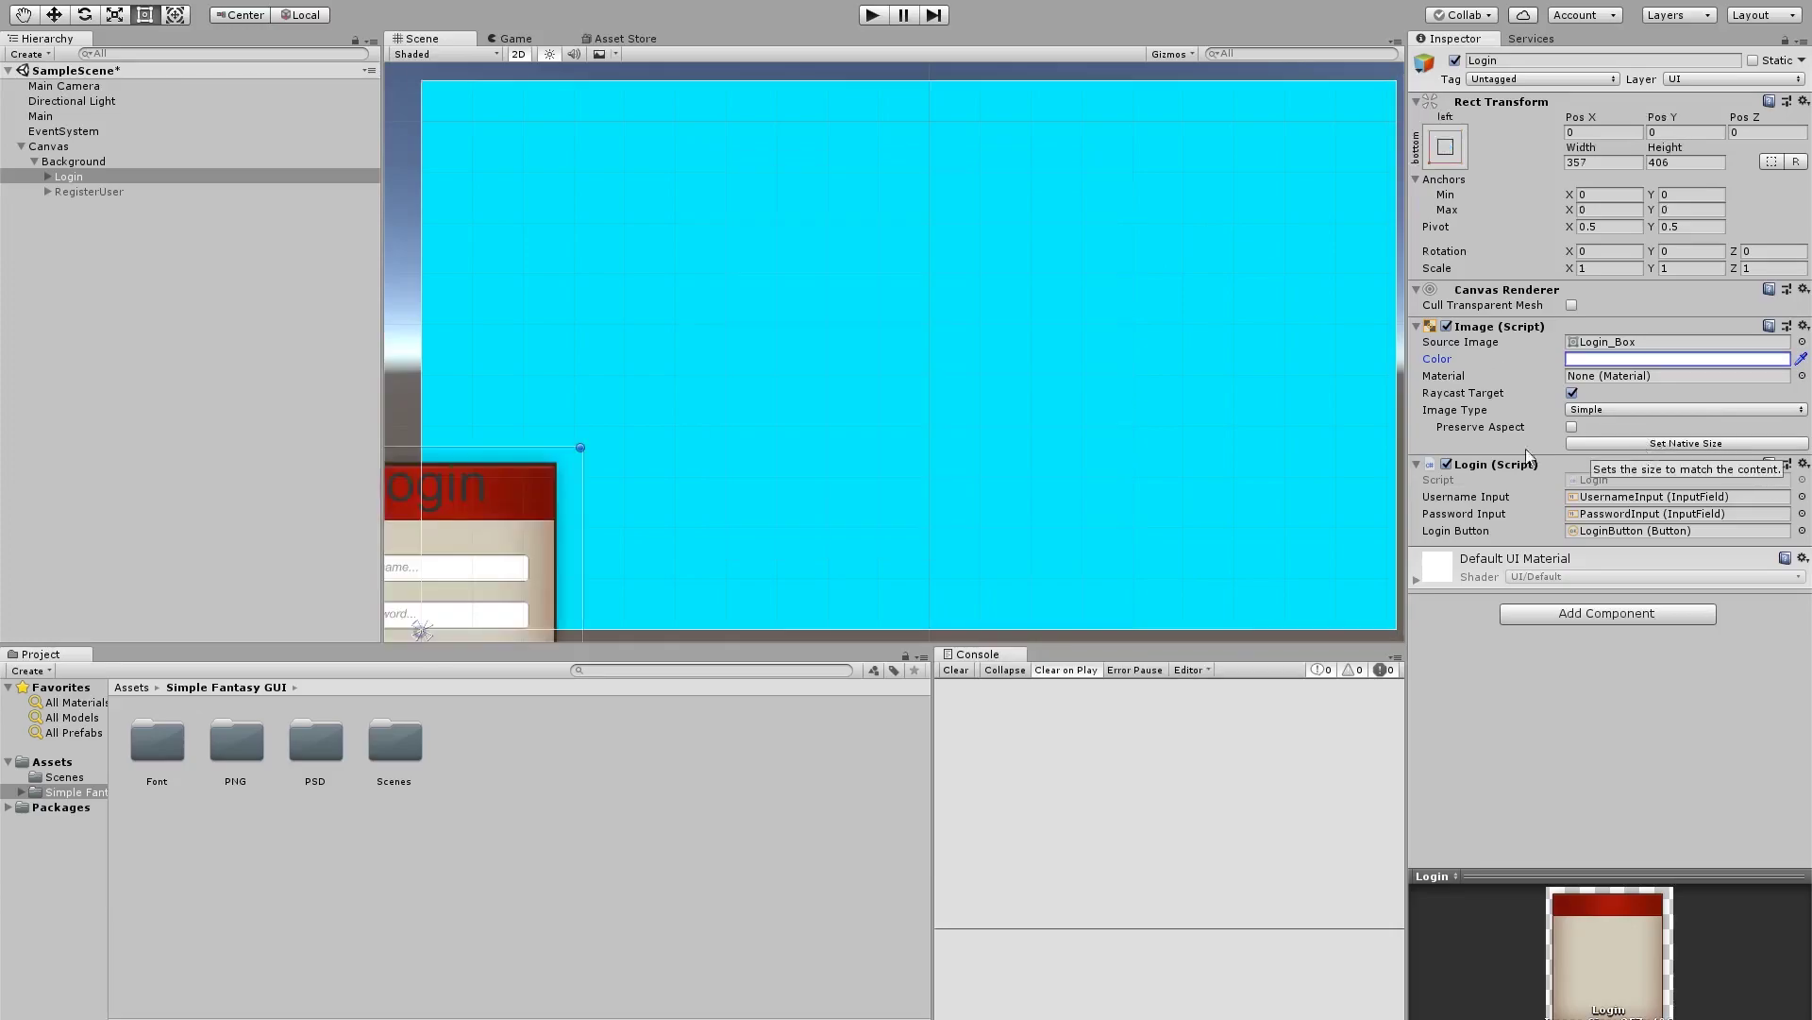
Drag the Login panel toward the canvas centre, then undo the X position edit
scroll(700, 490, down, 4)
drag(543, 486, 804, 330)
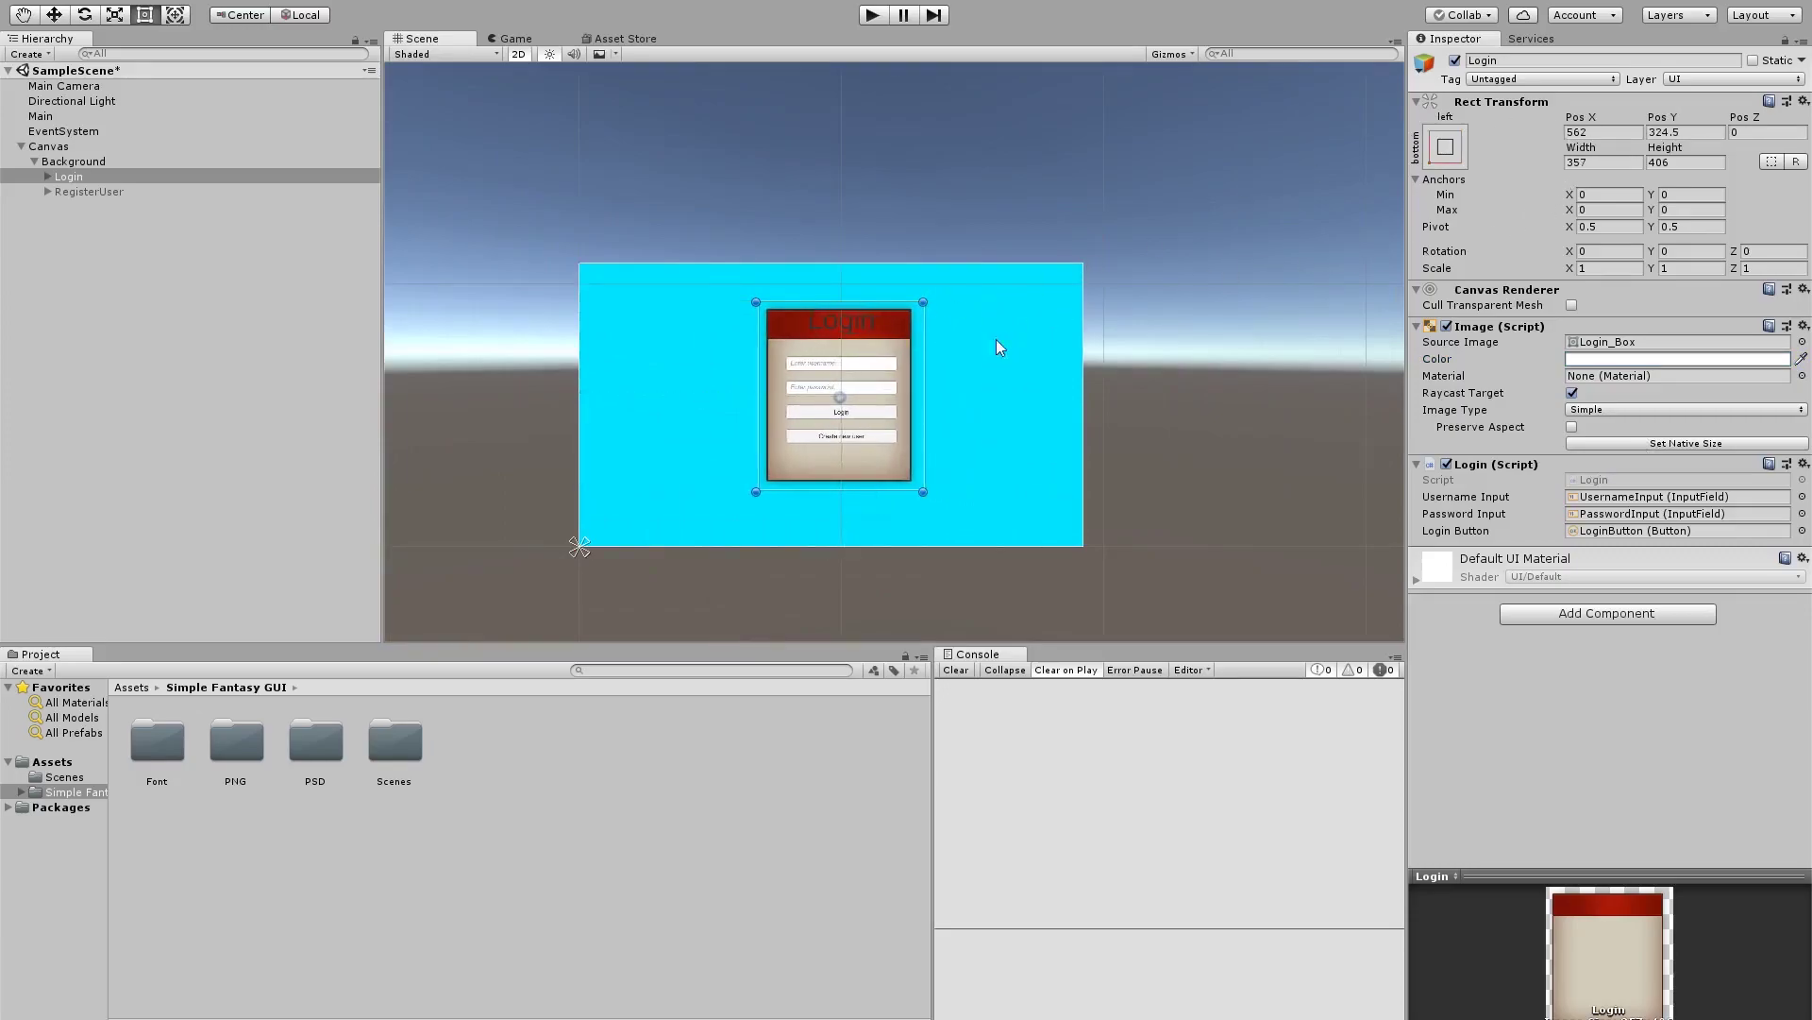
click(1602, 132)
key(ctrl+z)
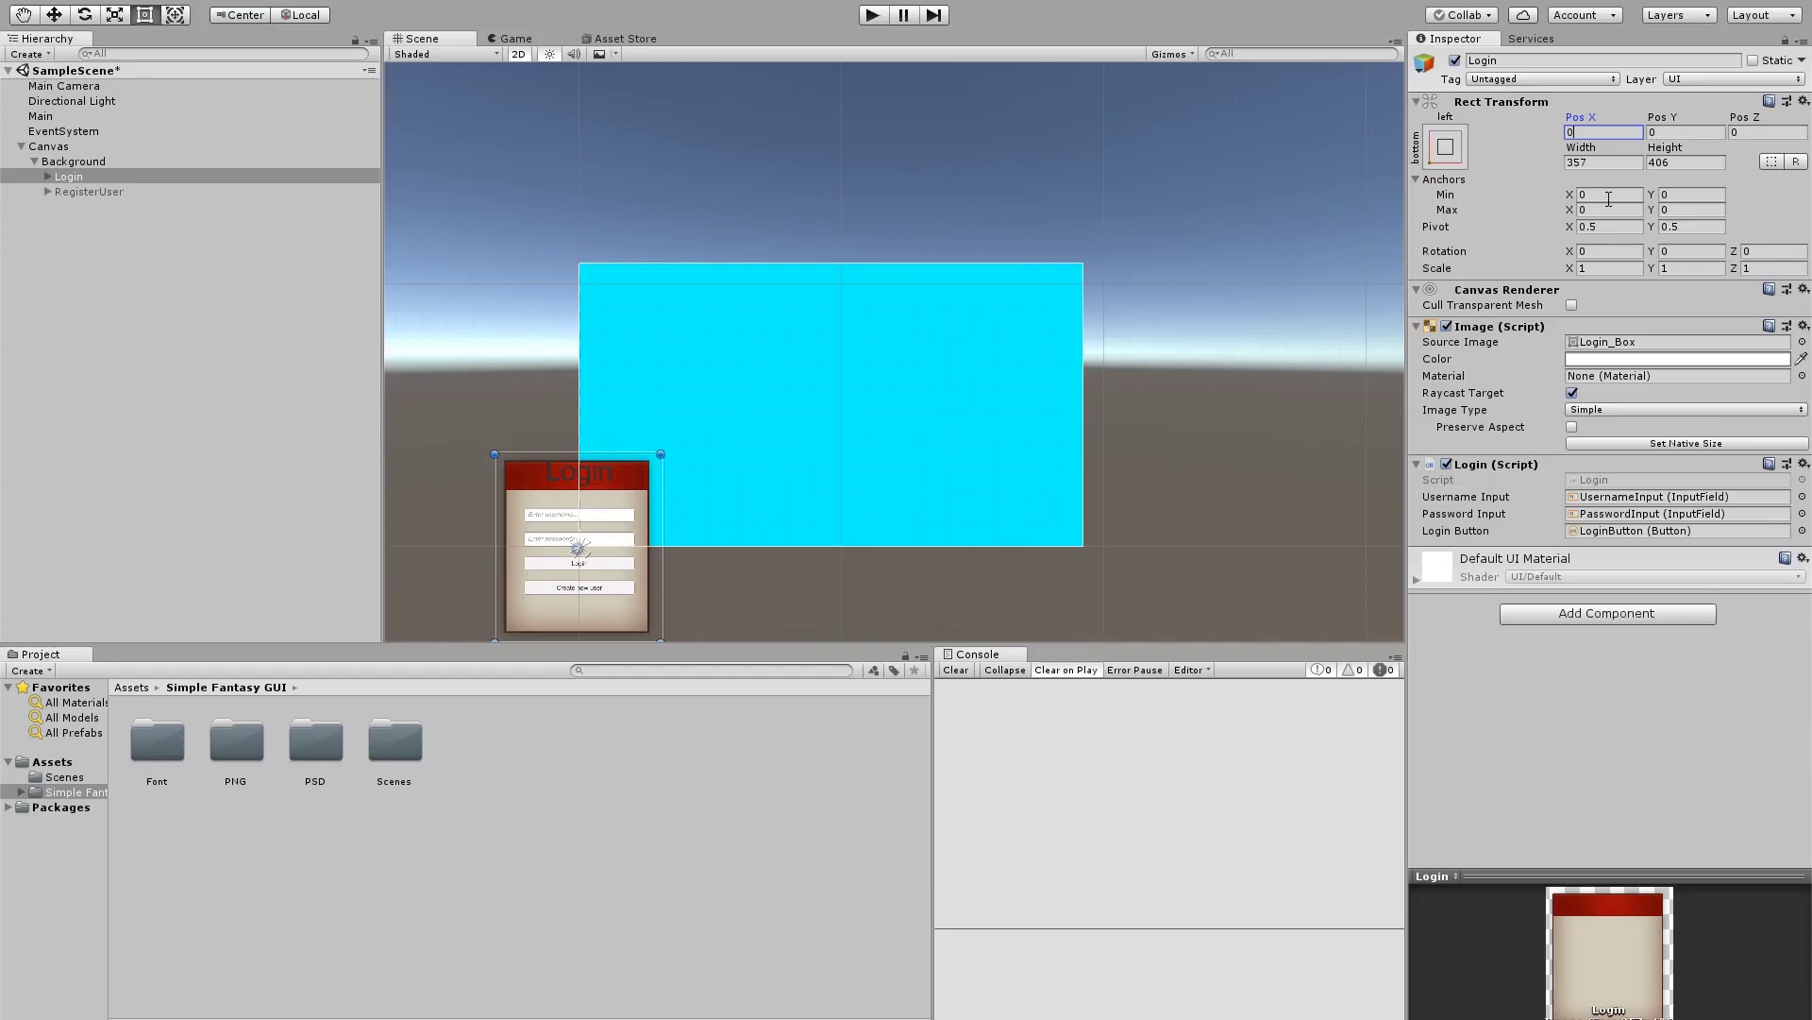
click(1609, 197)
Anchor the Login panel to middle-center and set its position to 0, 0
click(1445, 149)
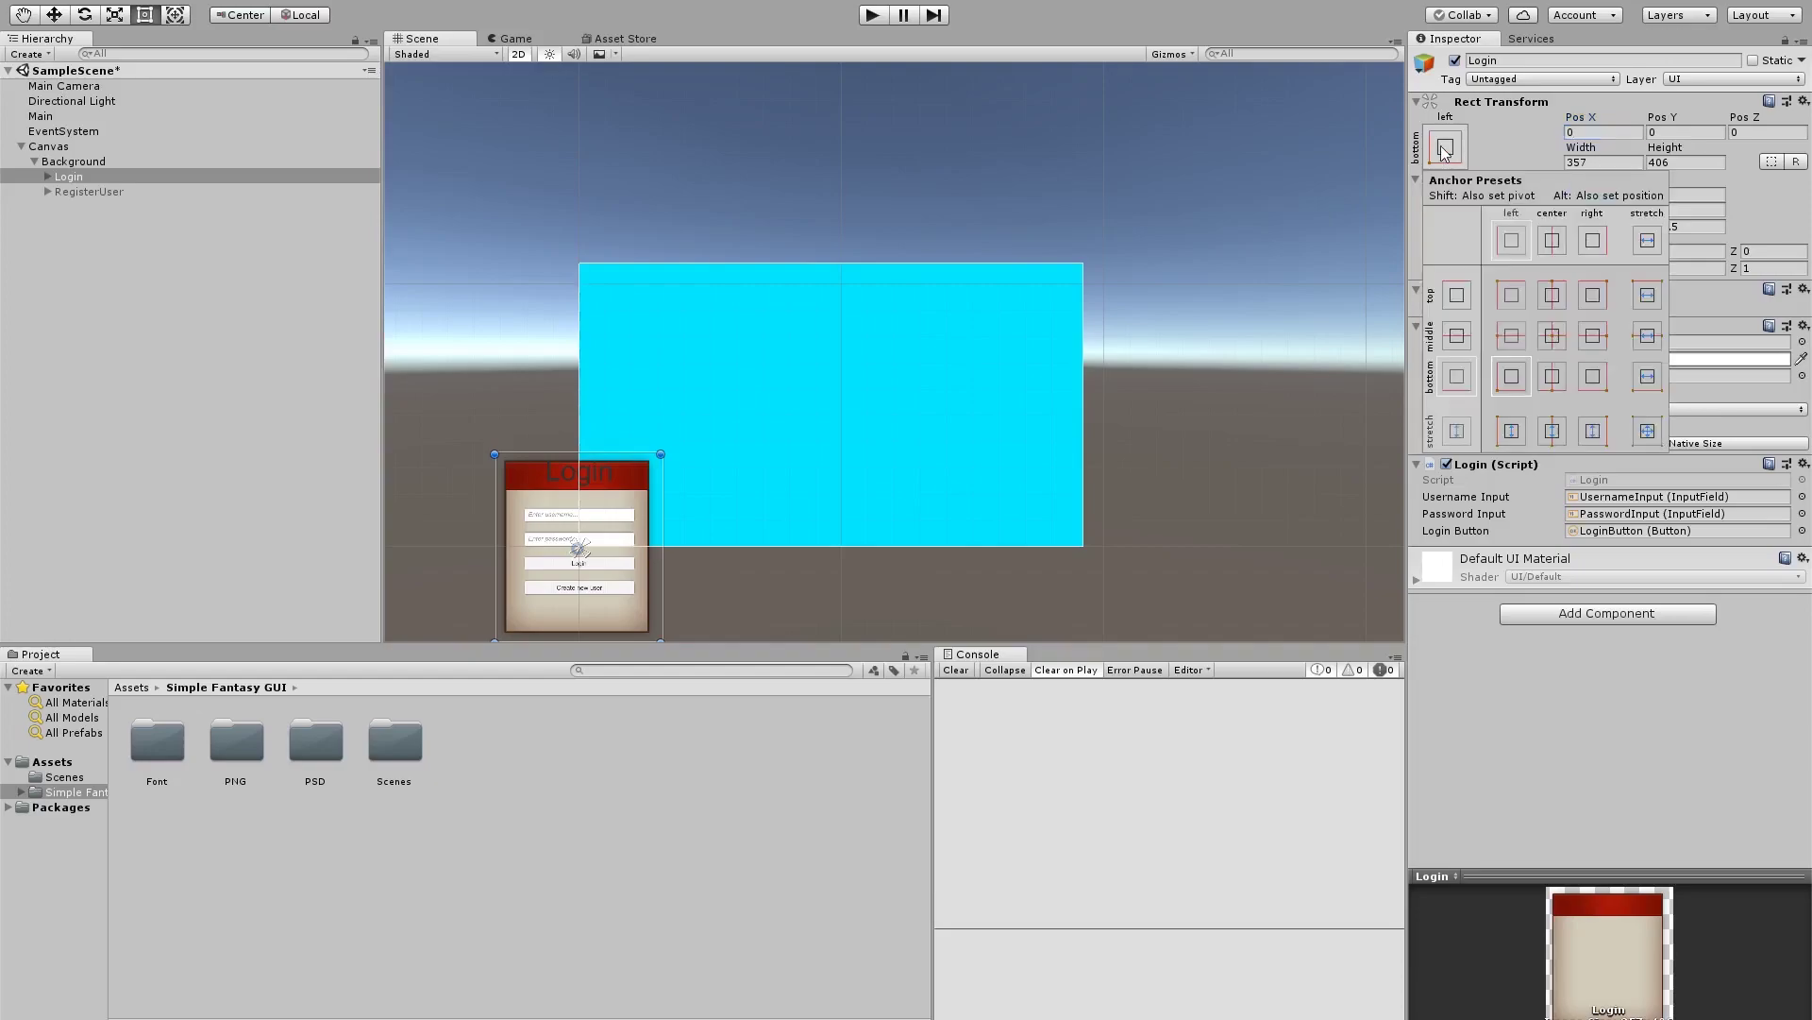
click(1552, 337)
click(1554, 338)
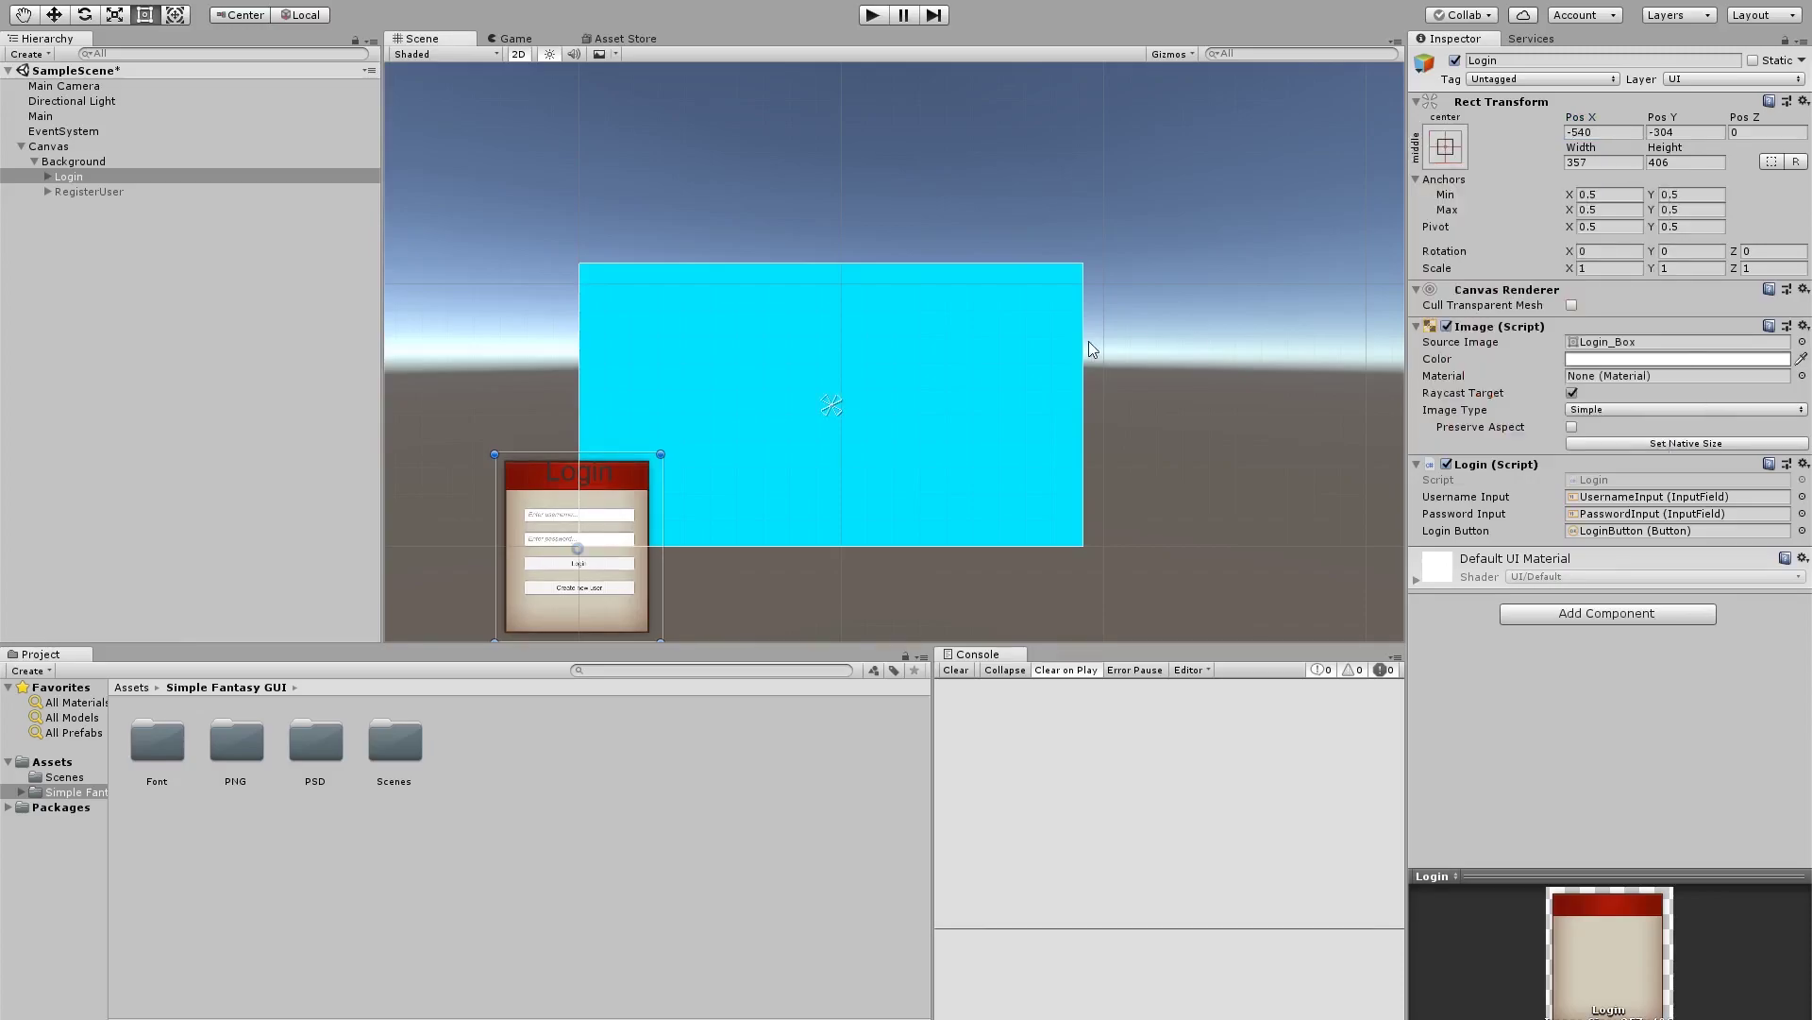
click(1623, 133)
text(0)
key(Tab)
text(0)
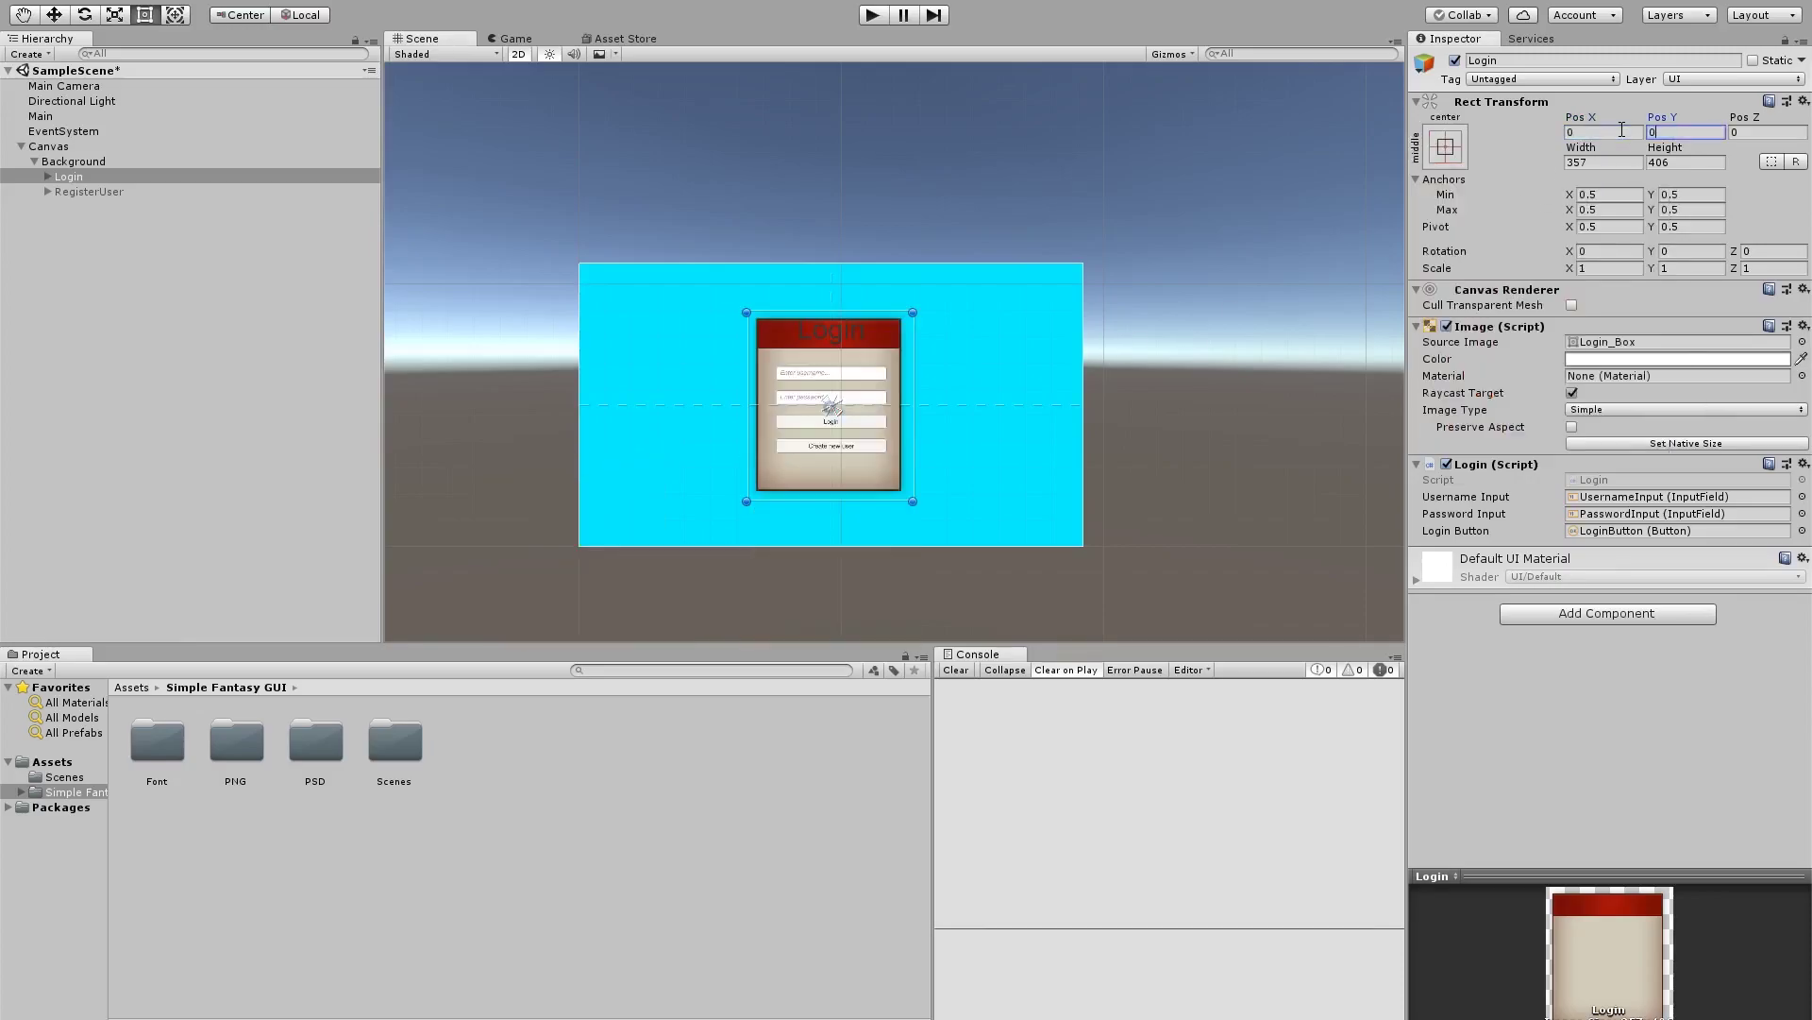
scroll(880, 420, up, 10)
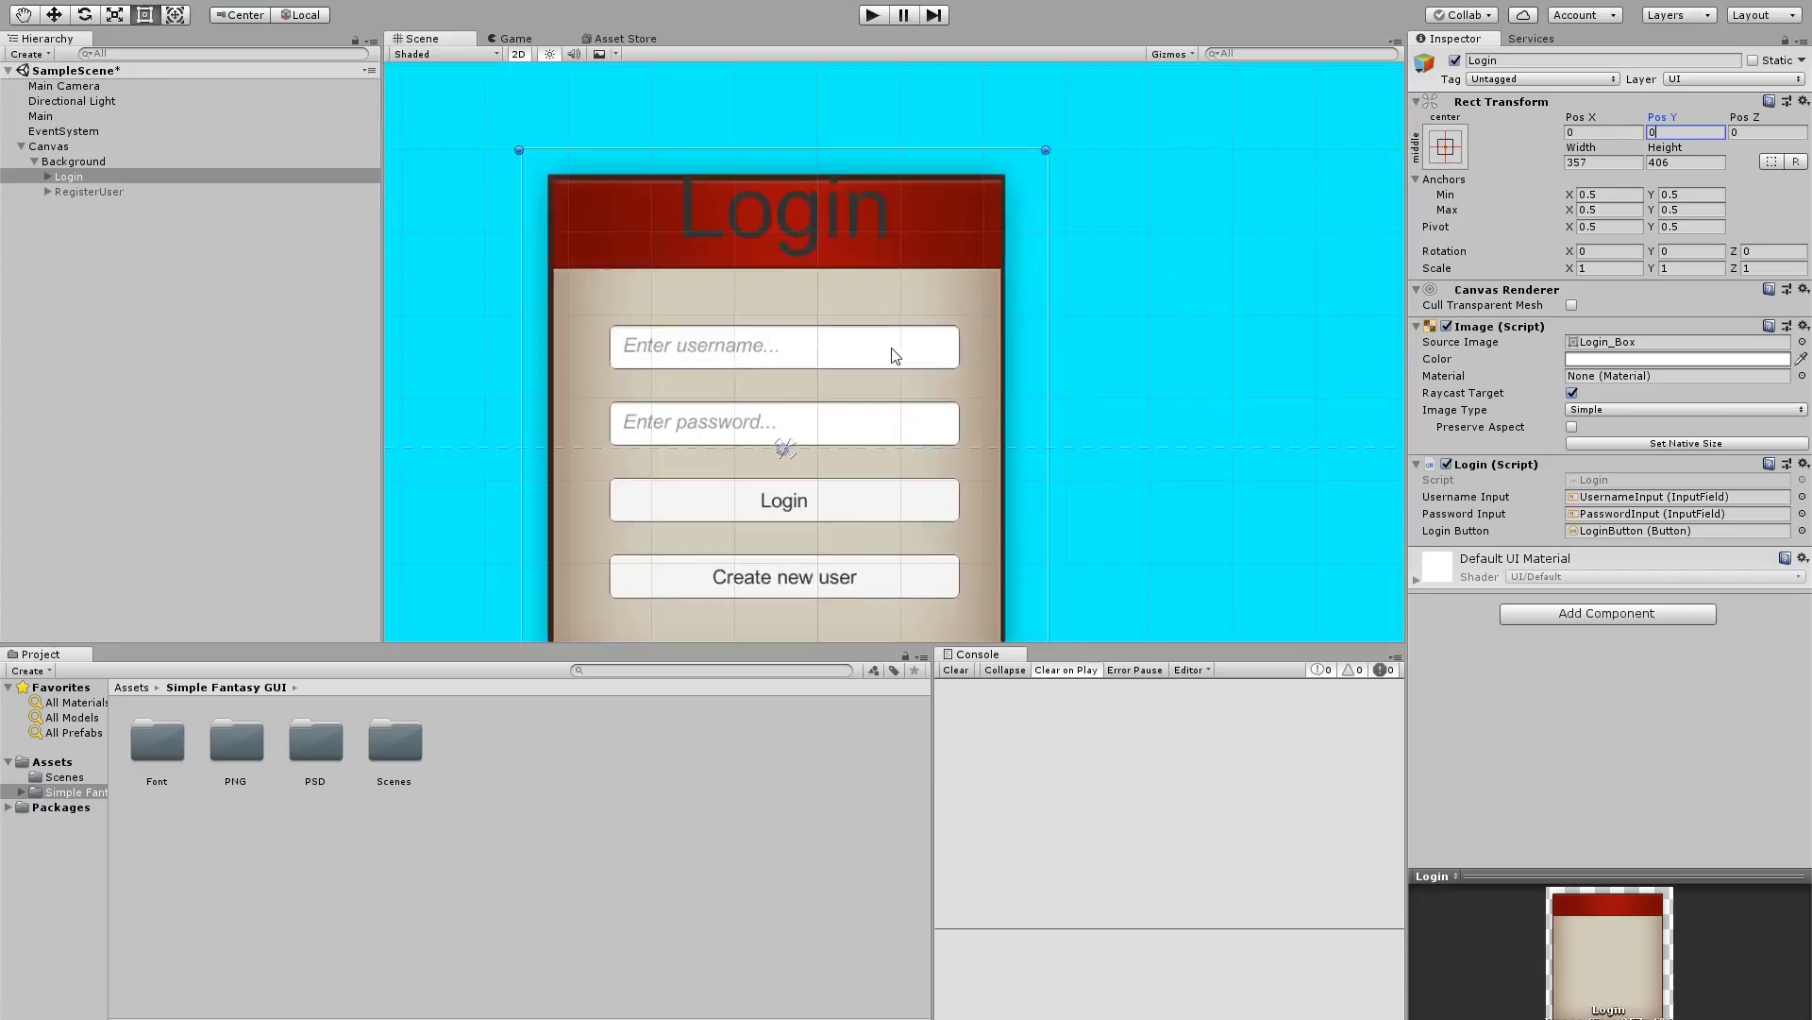
scroll(661, 359, down, 2)
scroll(699, 471, down, 2)
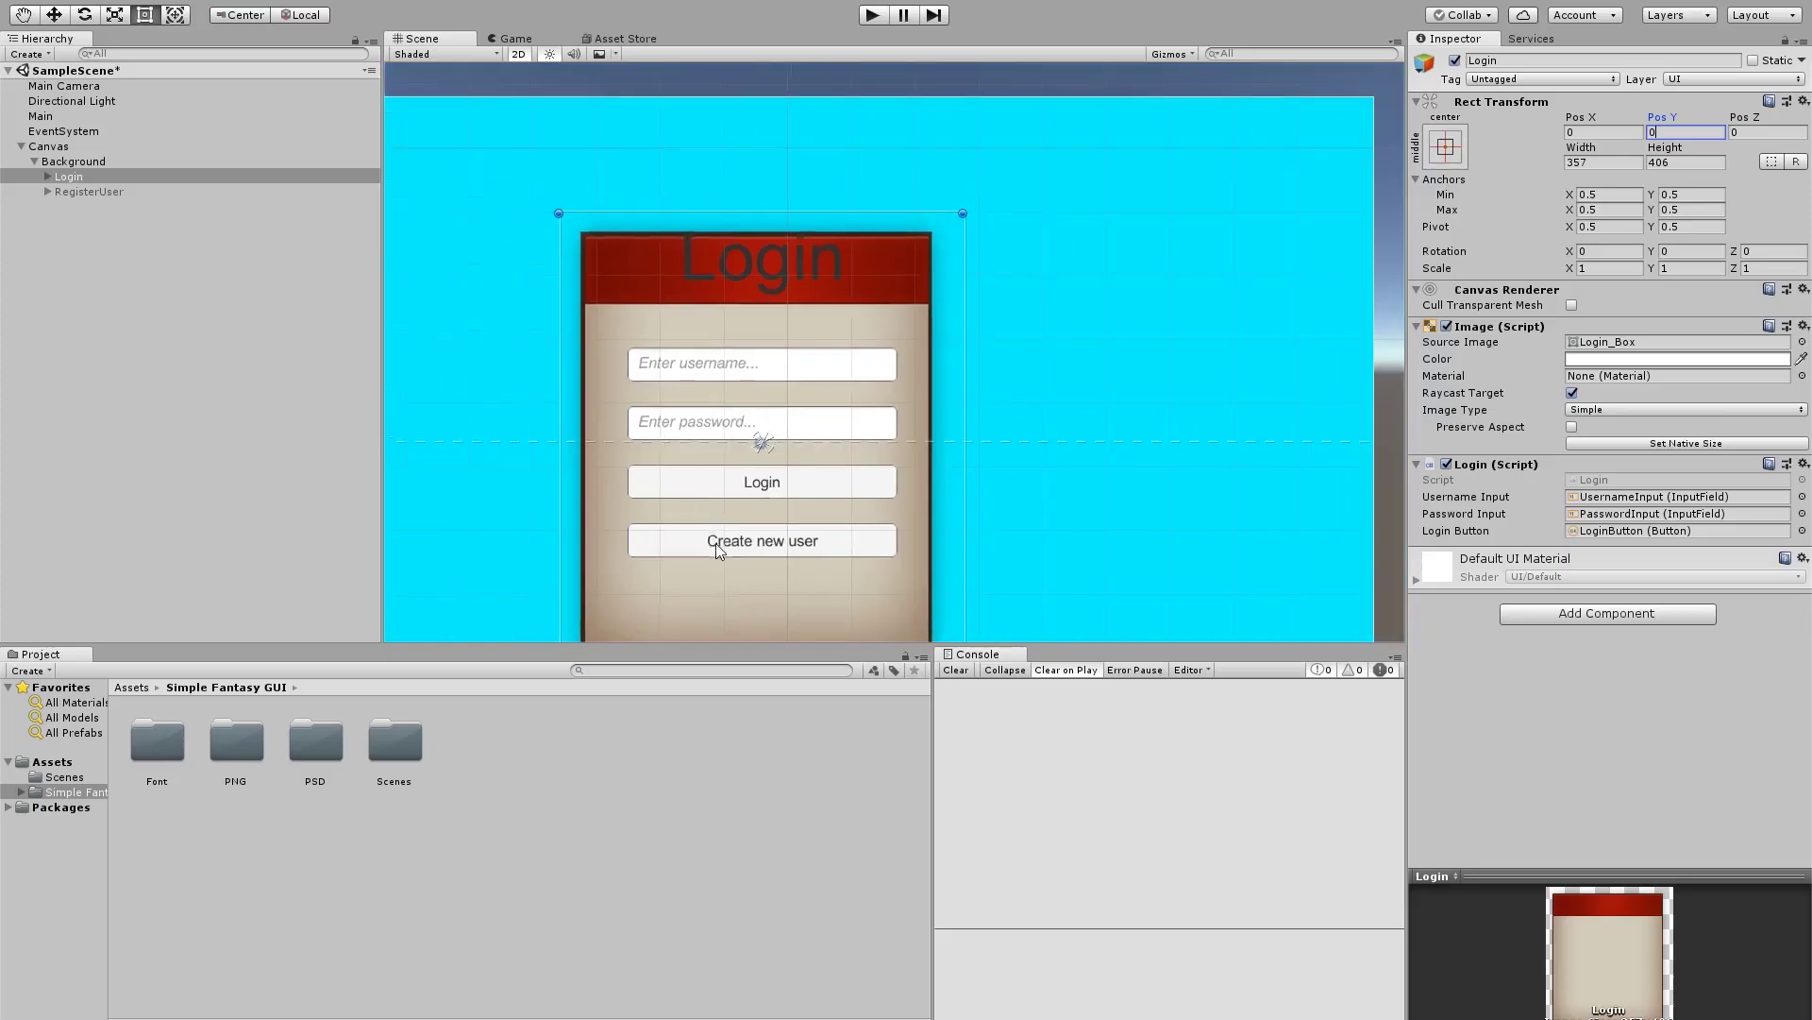
scroll(711, 391, up, 2)
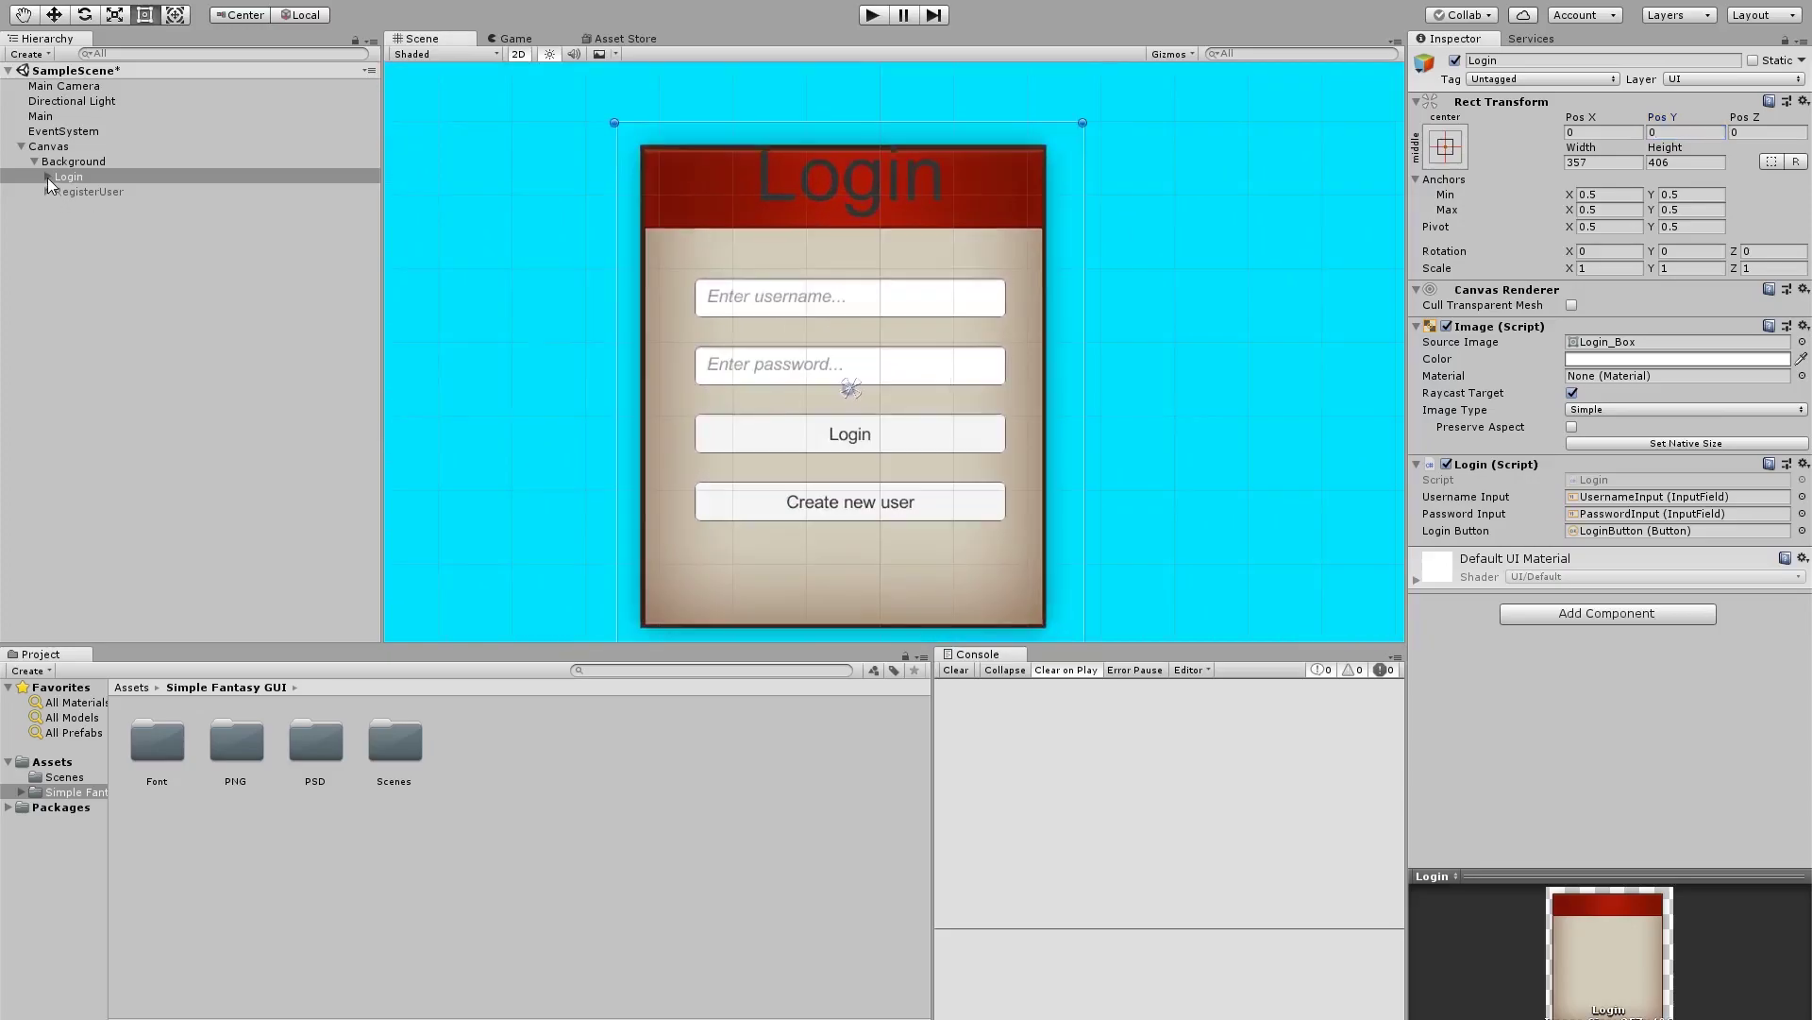
Set the Login title text's font to MedievalSharp
click(47, 176)
click(94, 193)
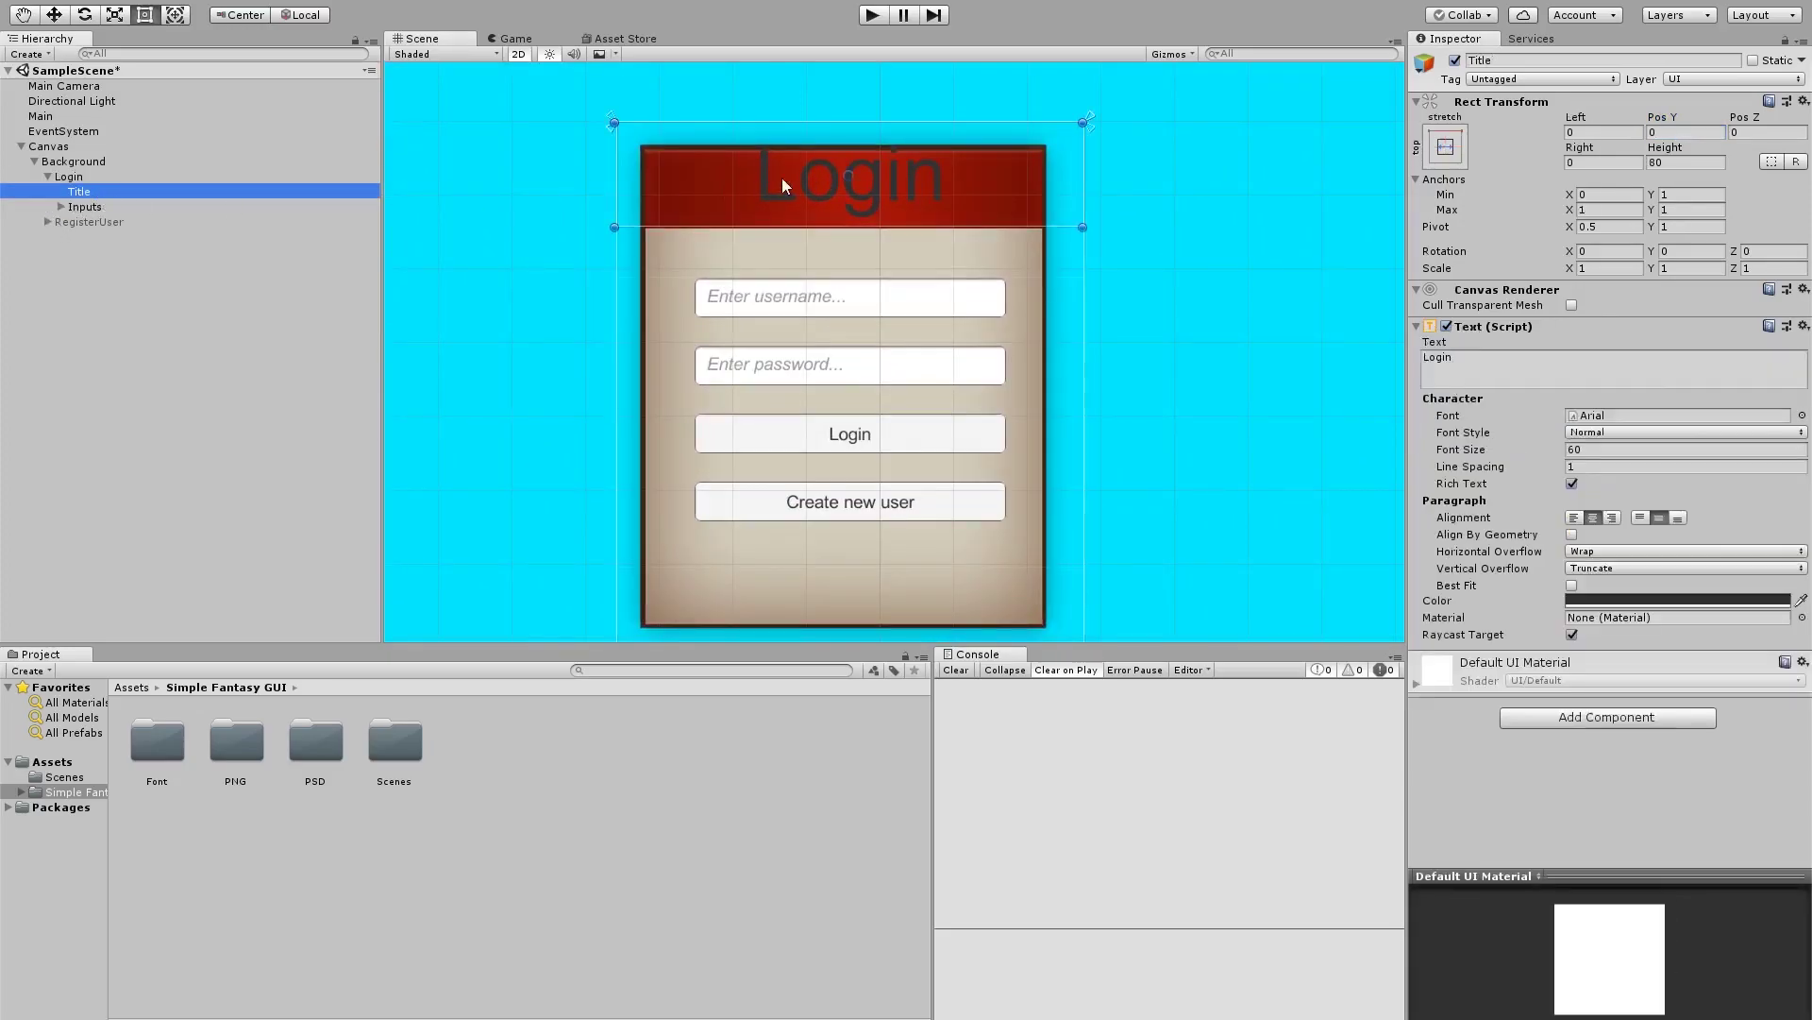
click(1802, 415)
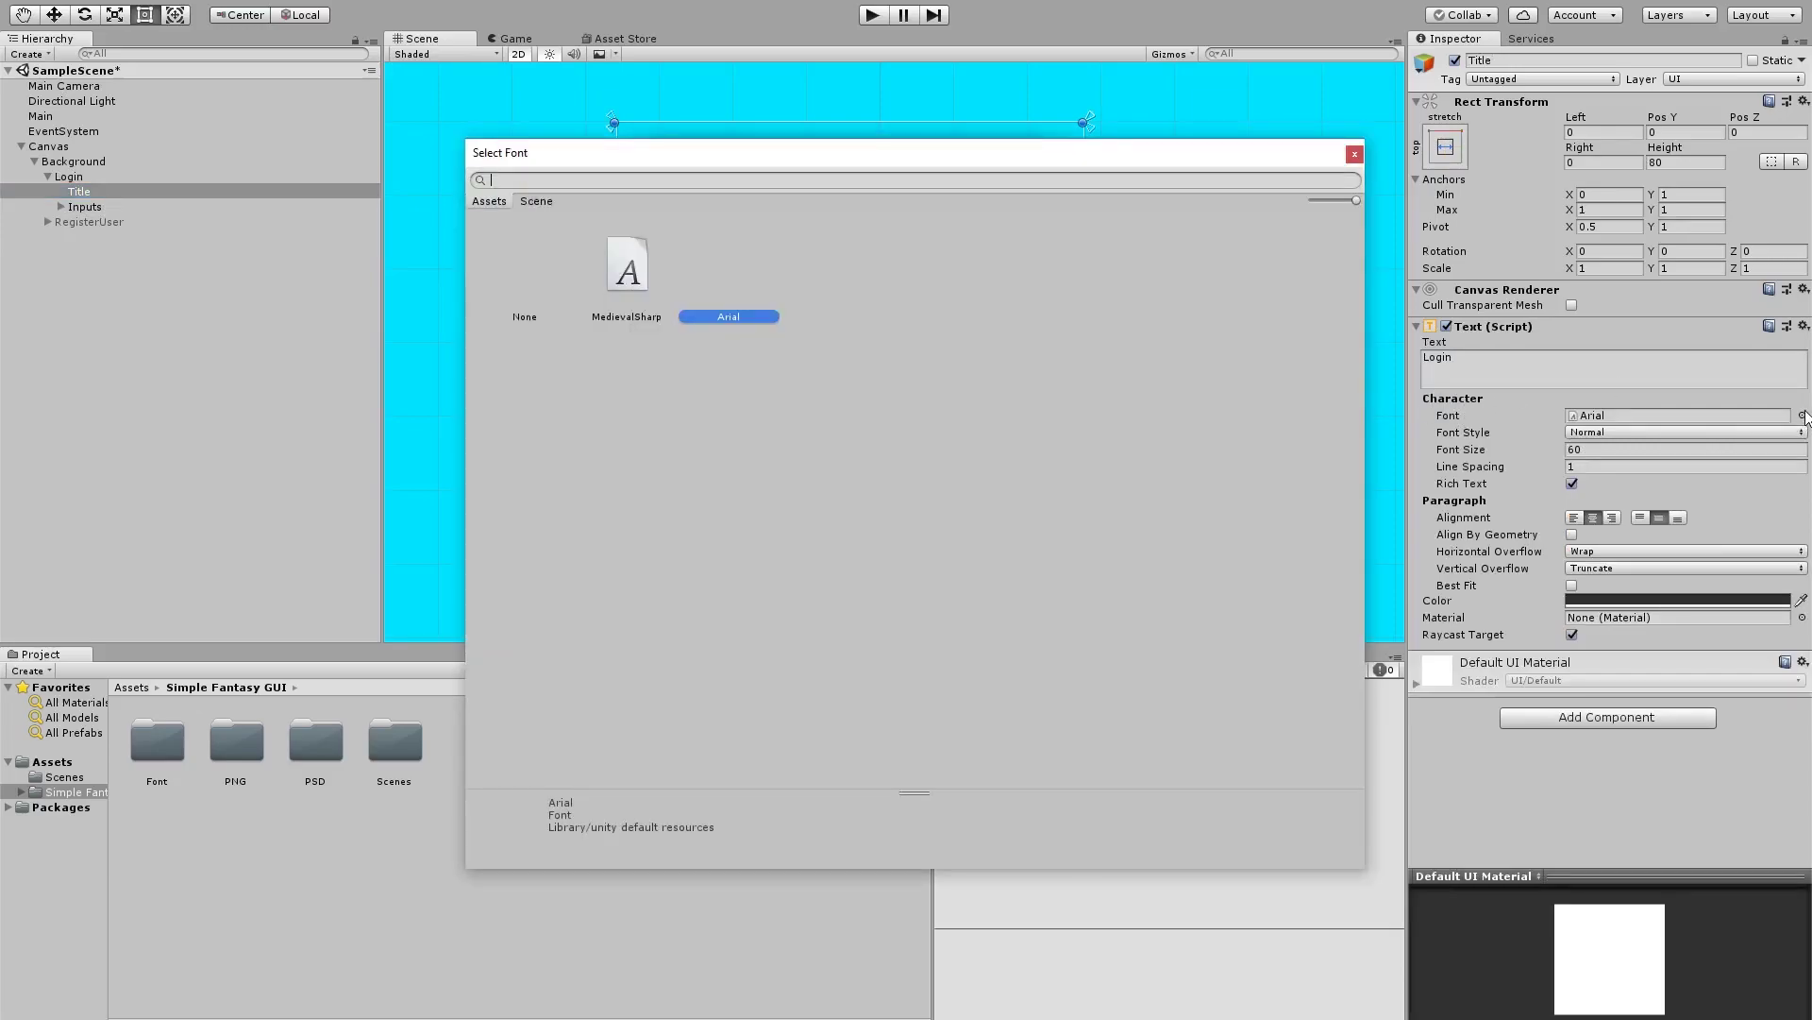
click(627, 269)
double_click(630, 269)
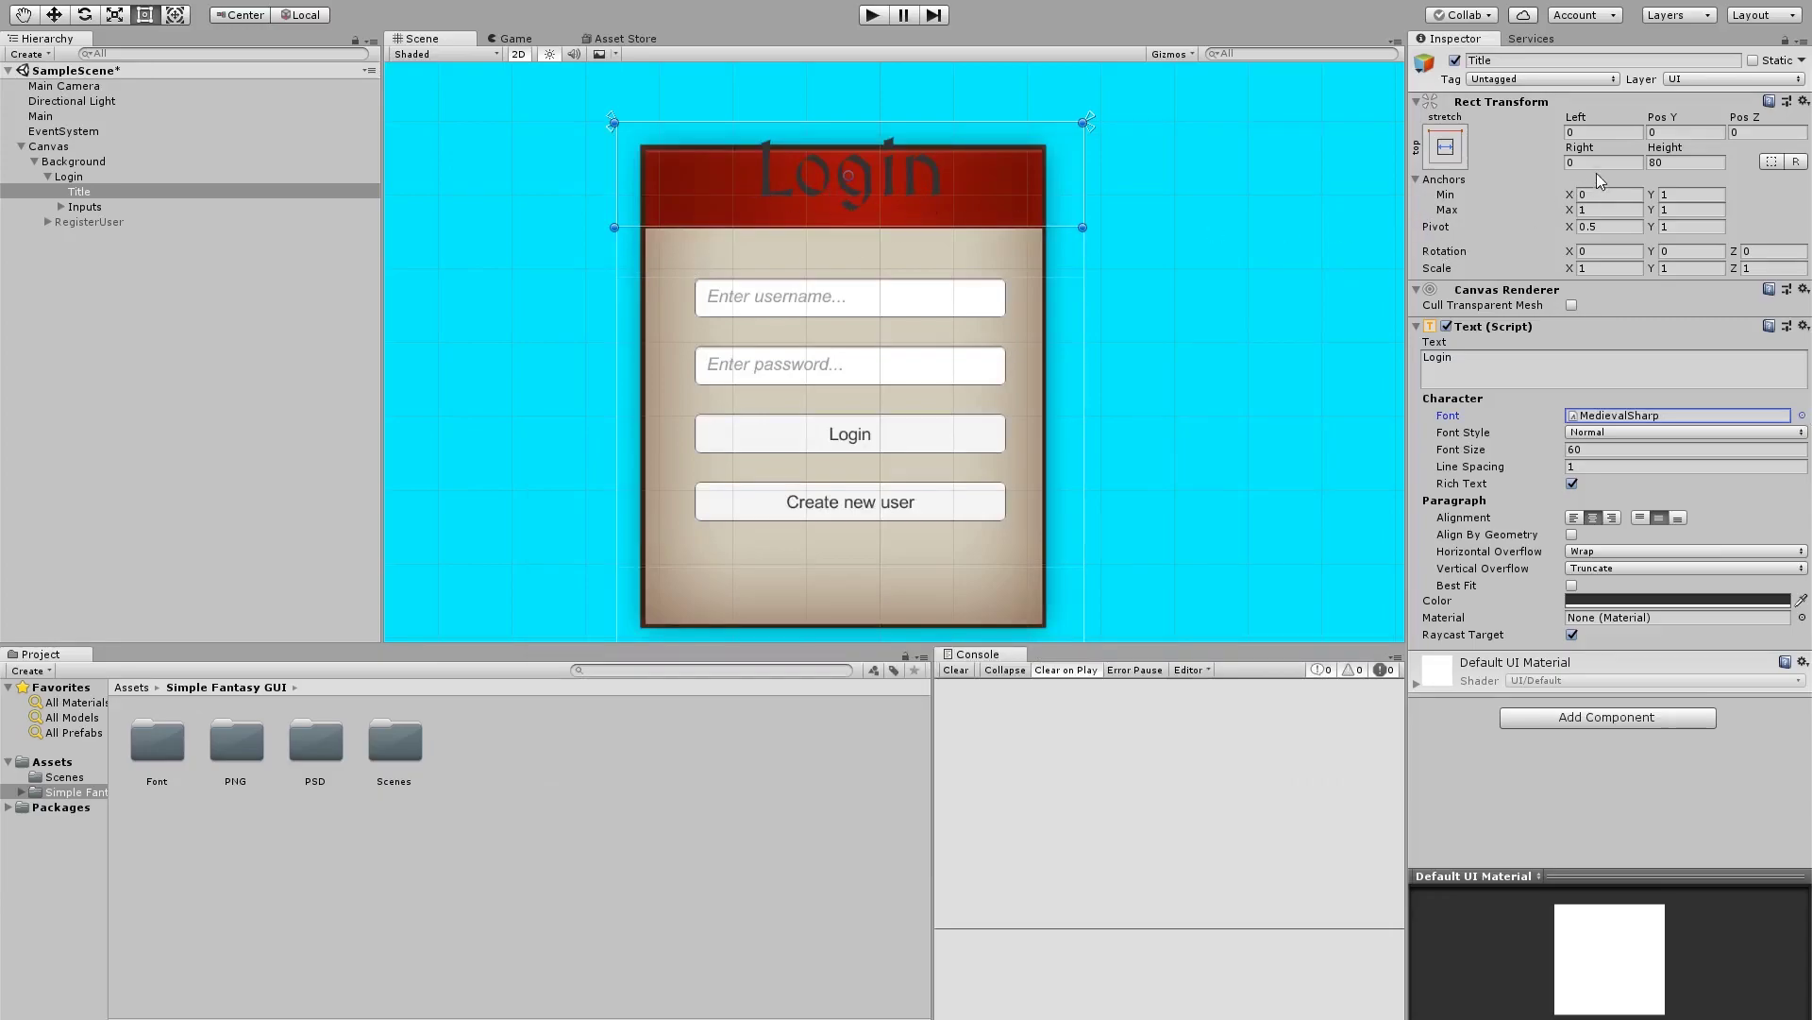
click(624, 39)
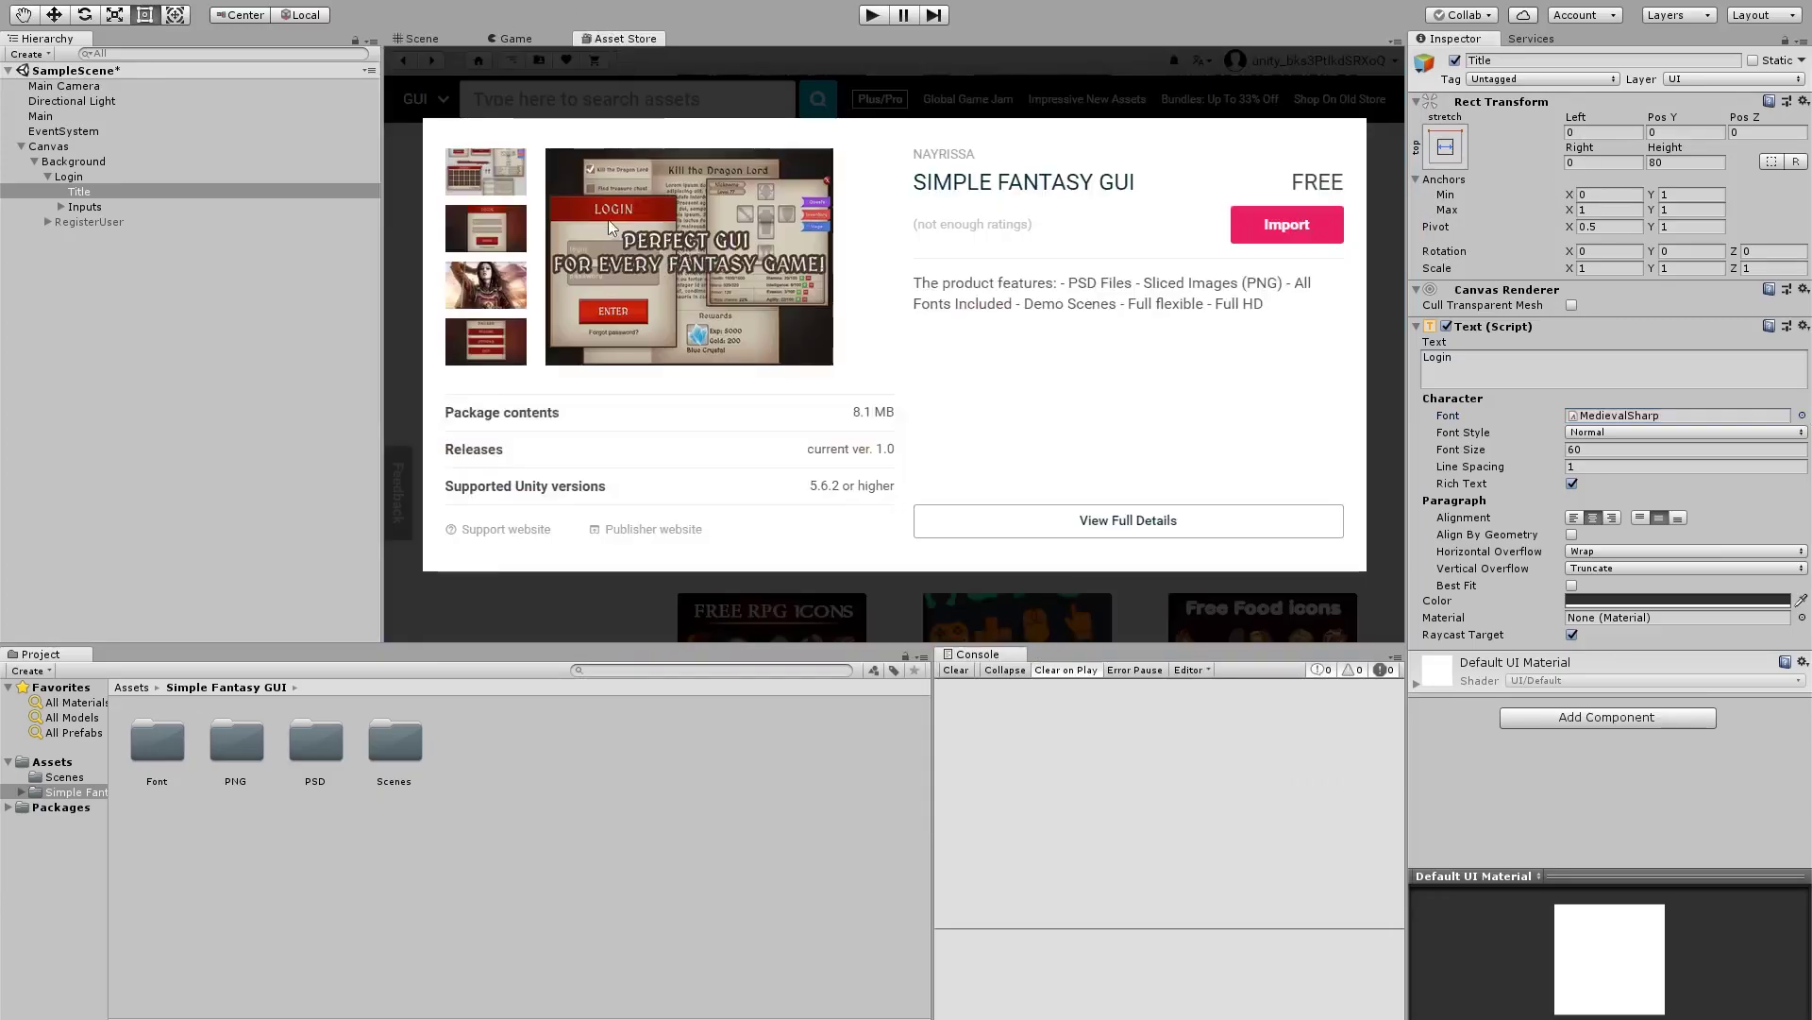
click(420, 39)
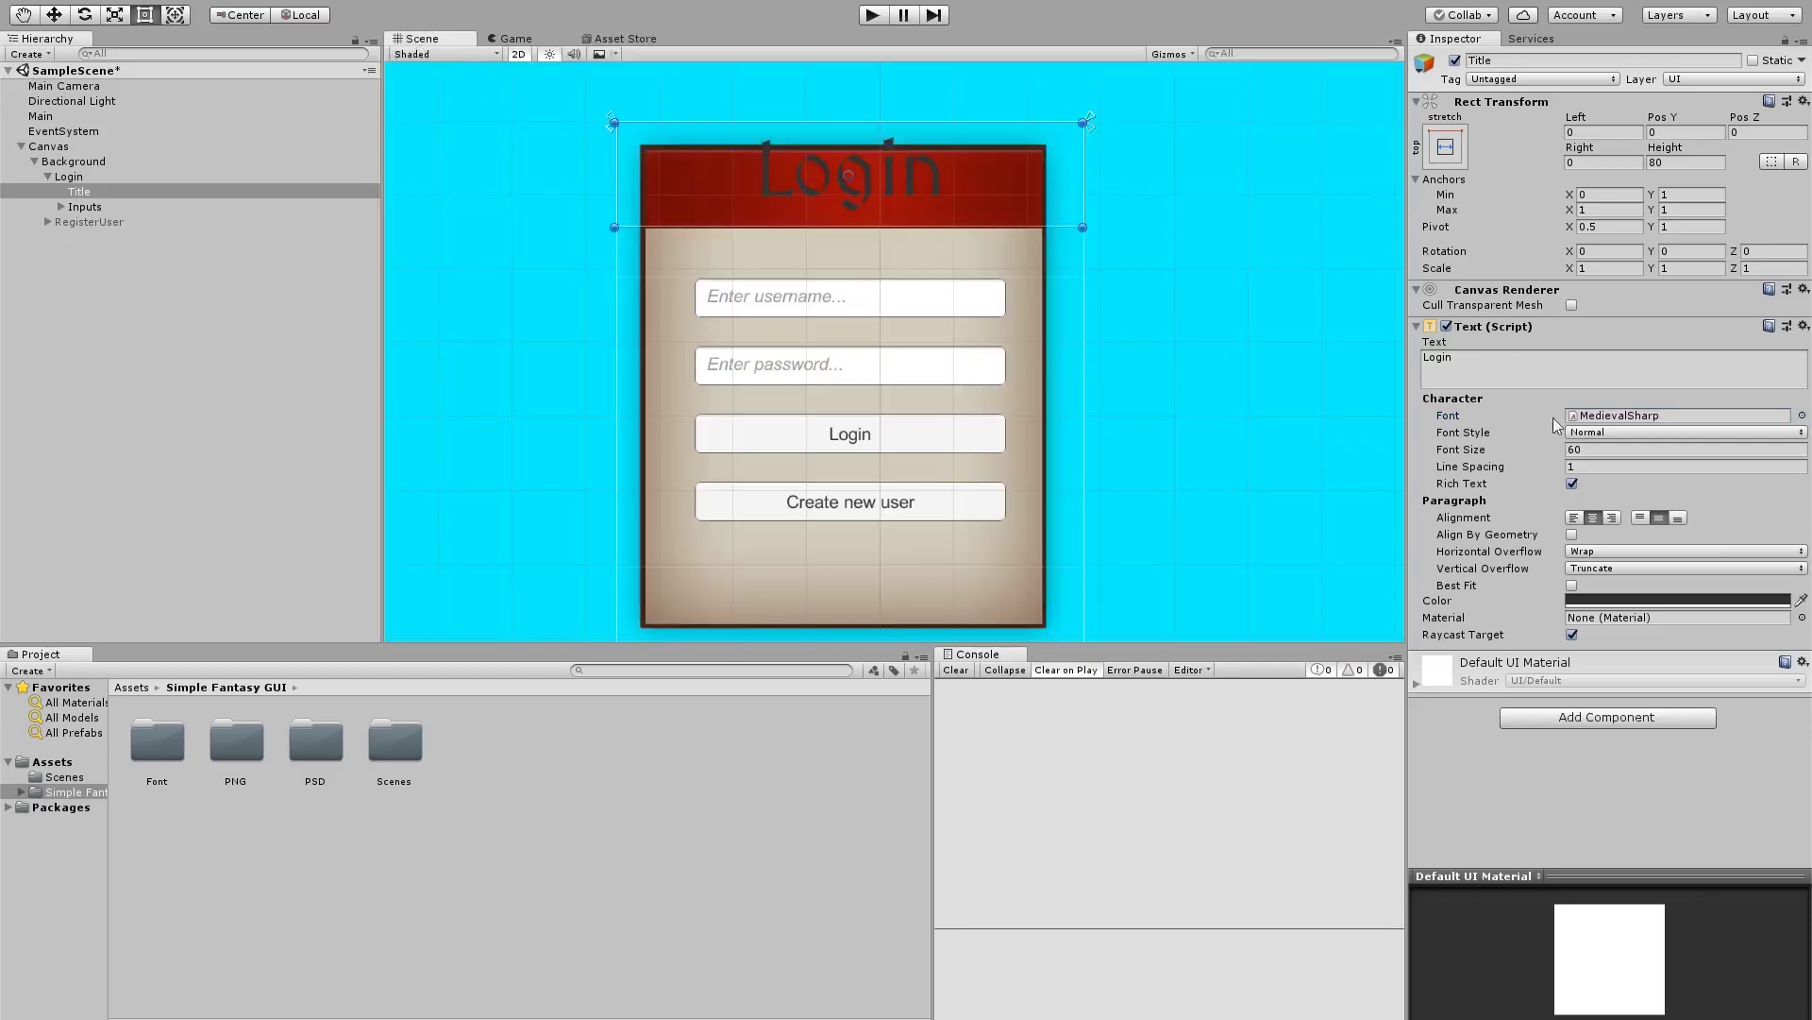
Make the title white at font size 50 and lower its top edge slightly
click(1614, 602)
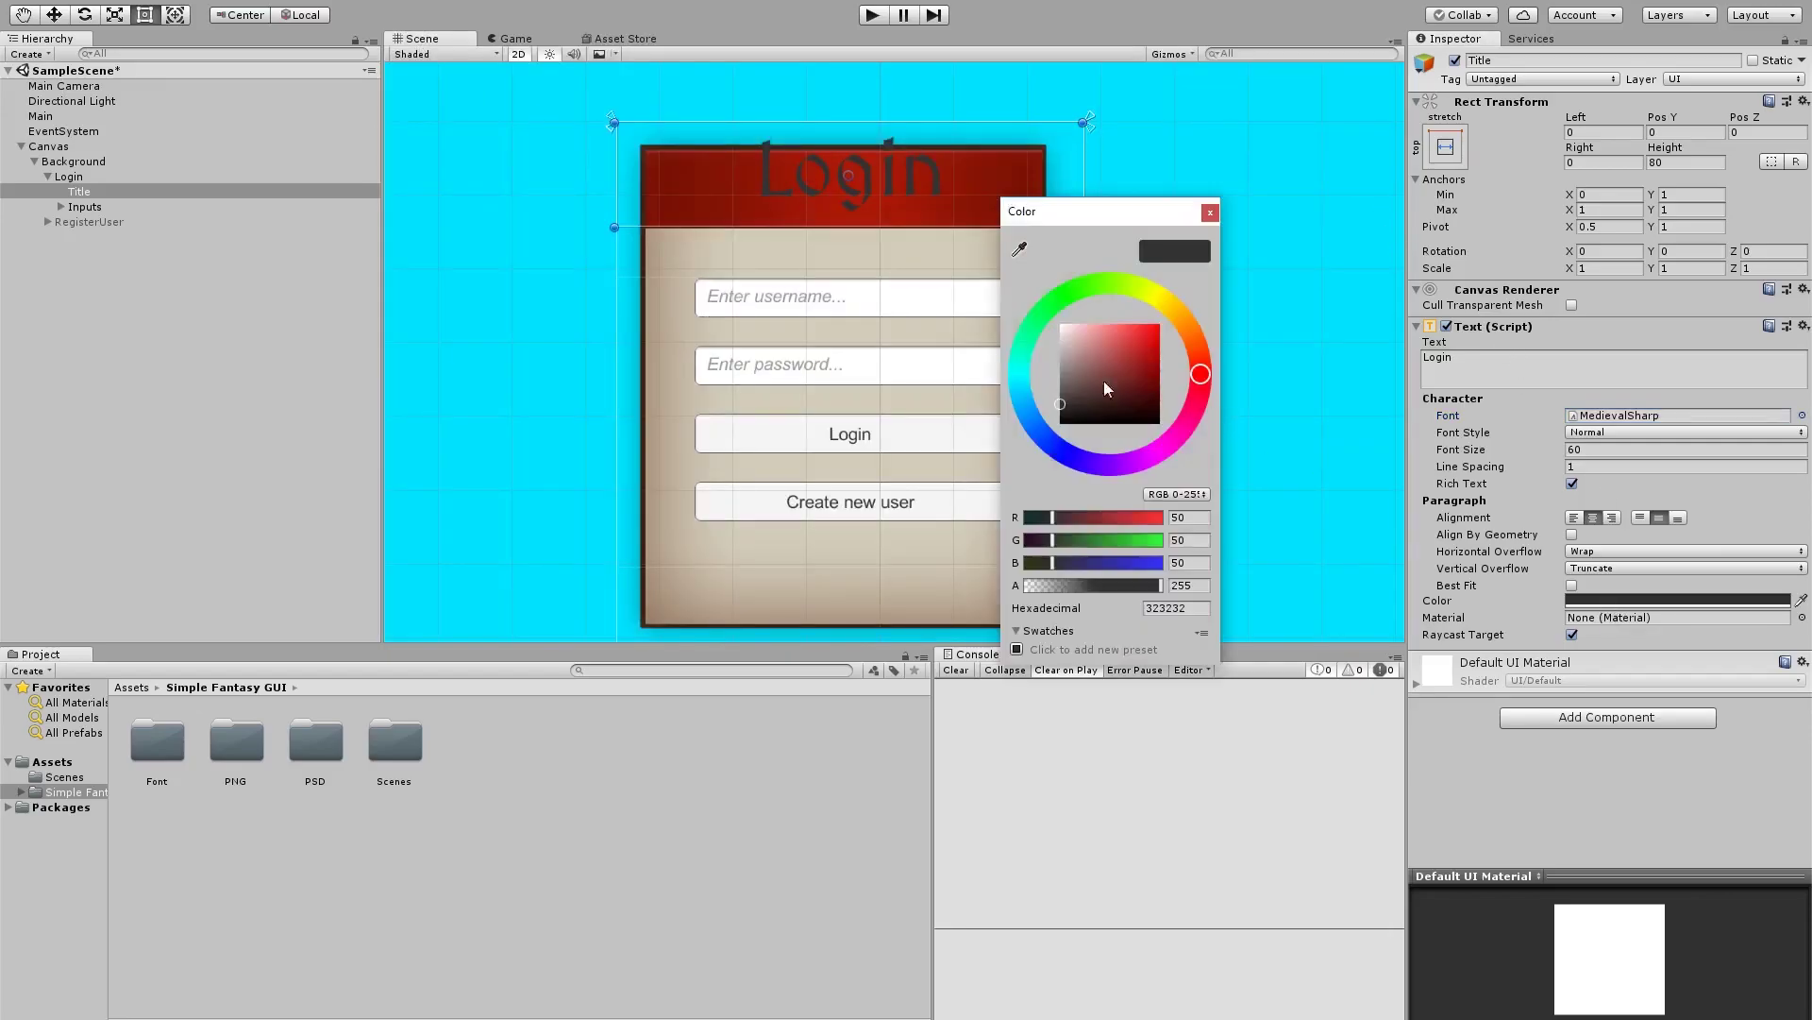
drag(1105, 382, 1055, 319)
click(1210, 213)
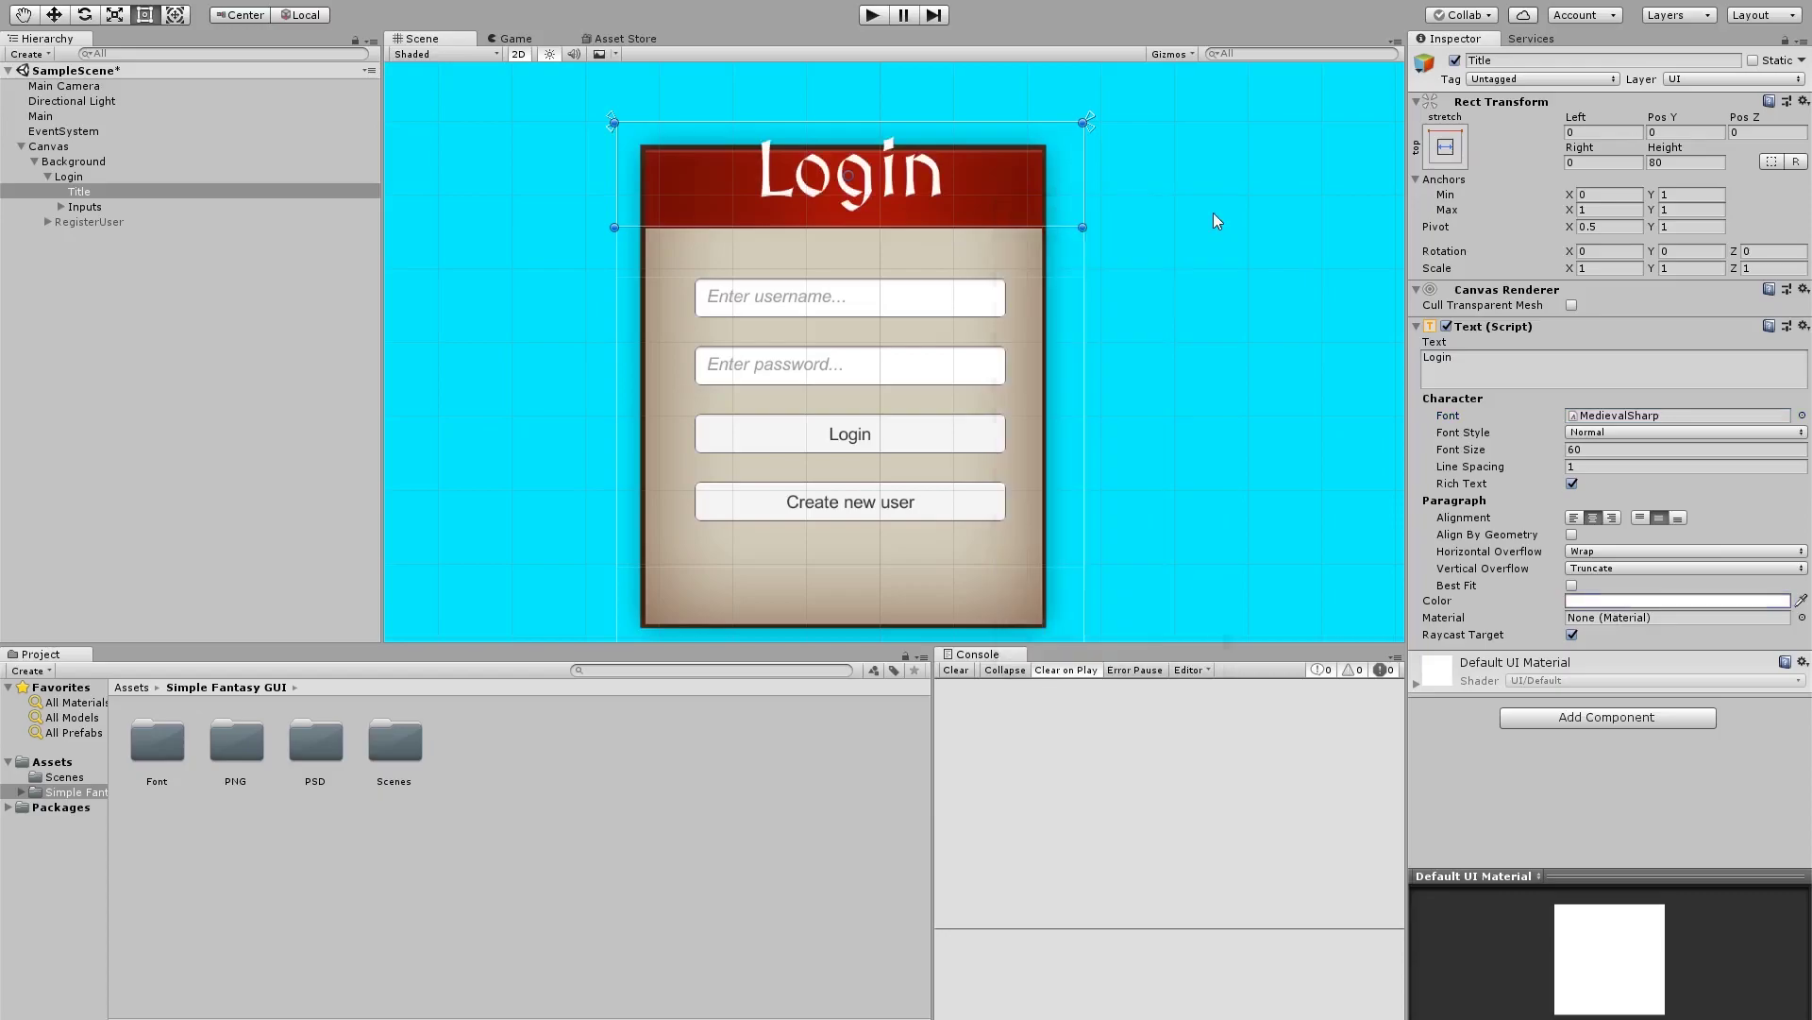
click(1597, 449)
text(50)
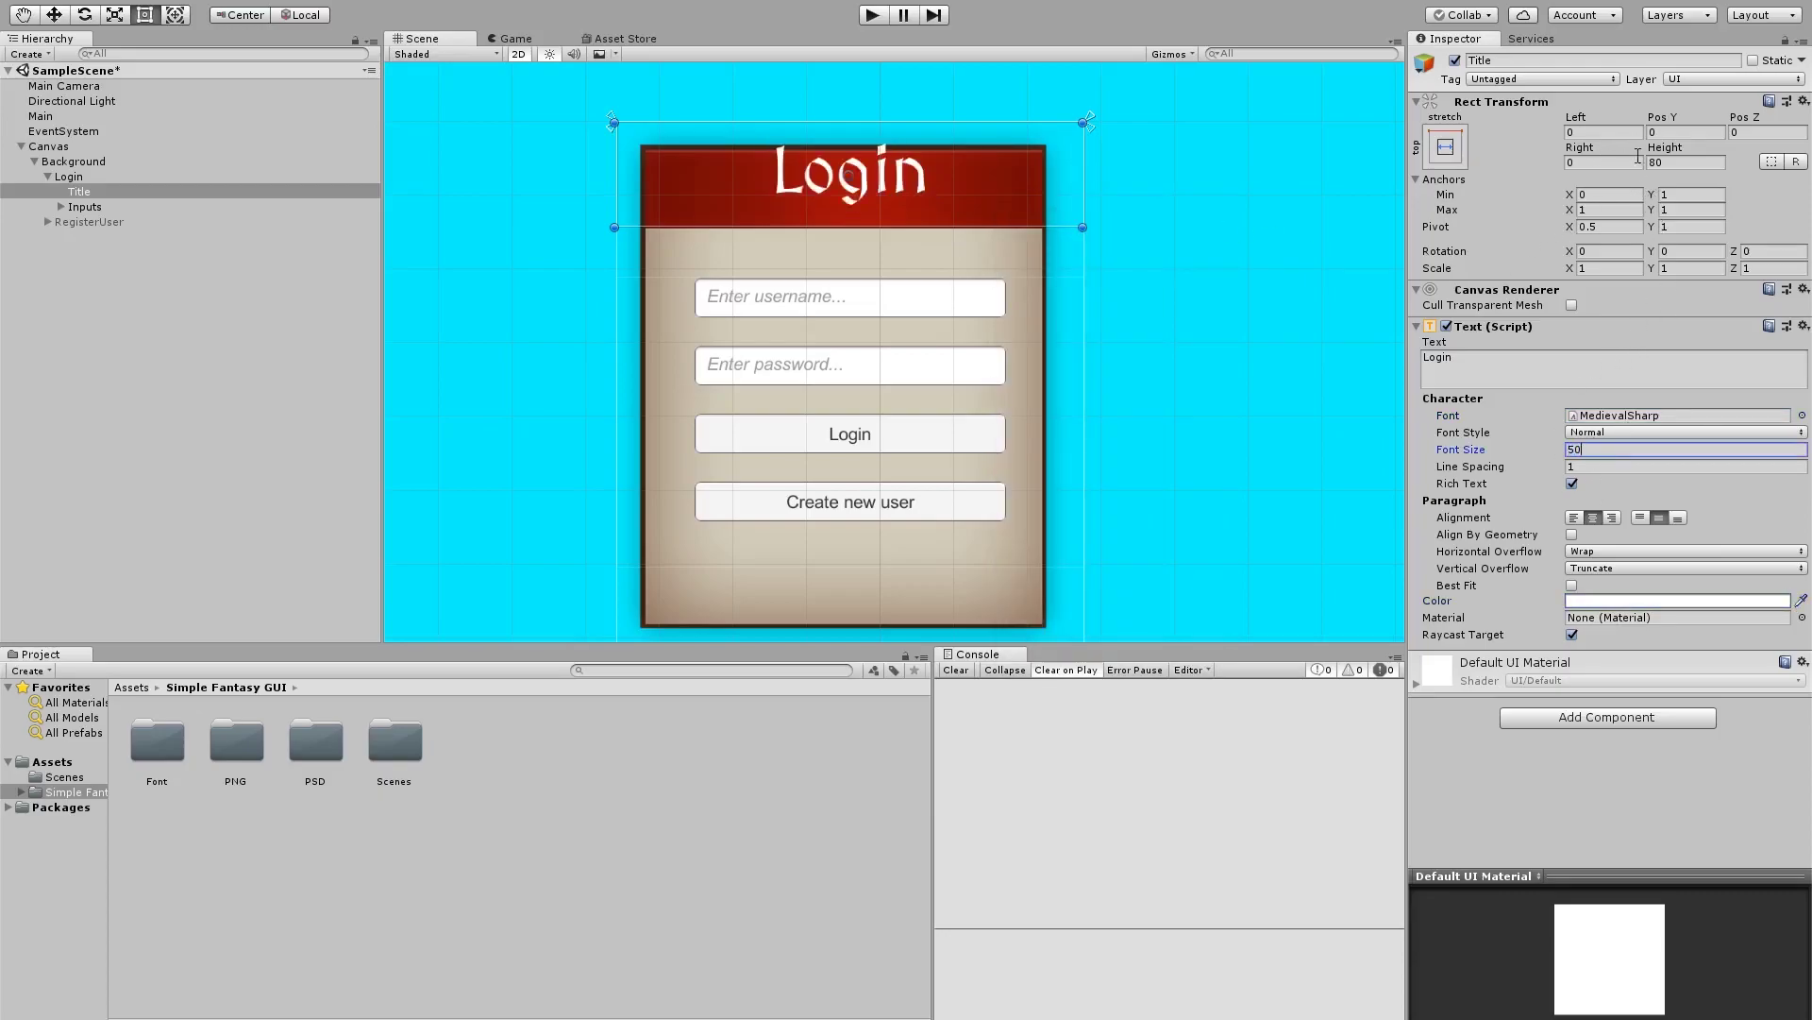
drag(911, 120, 911, 142)
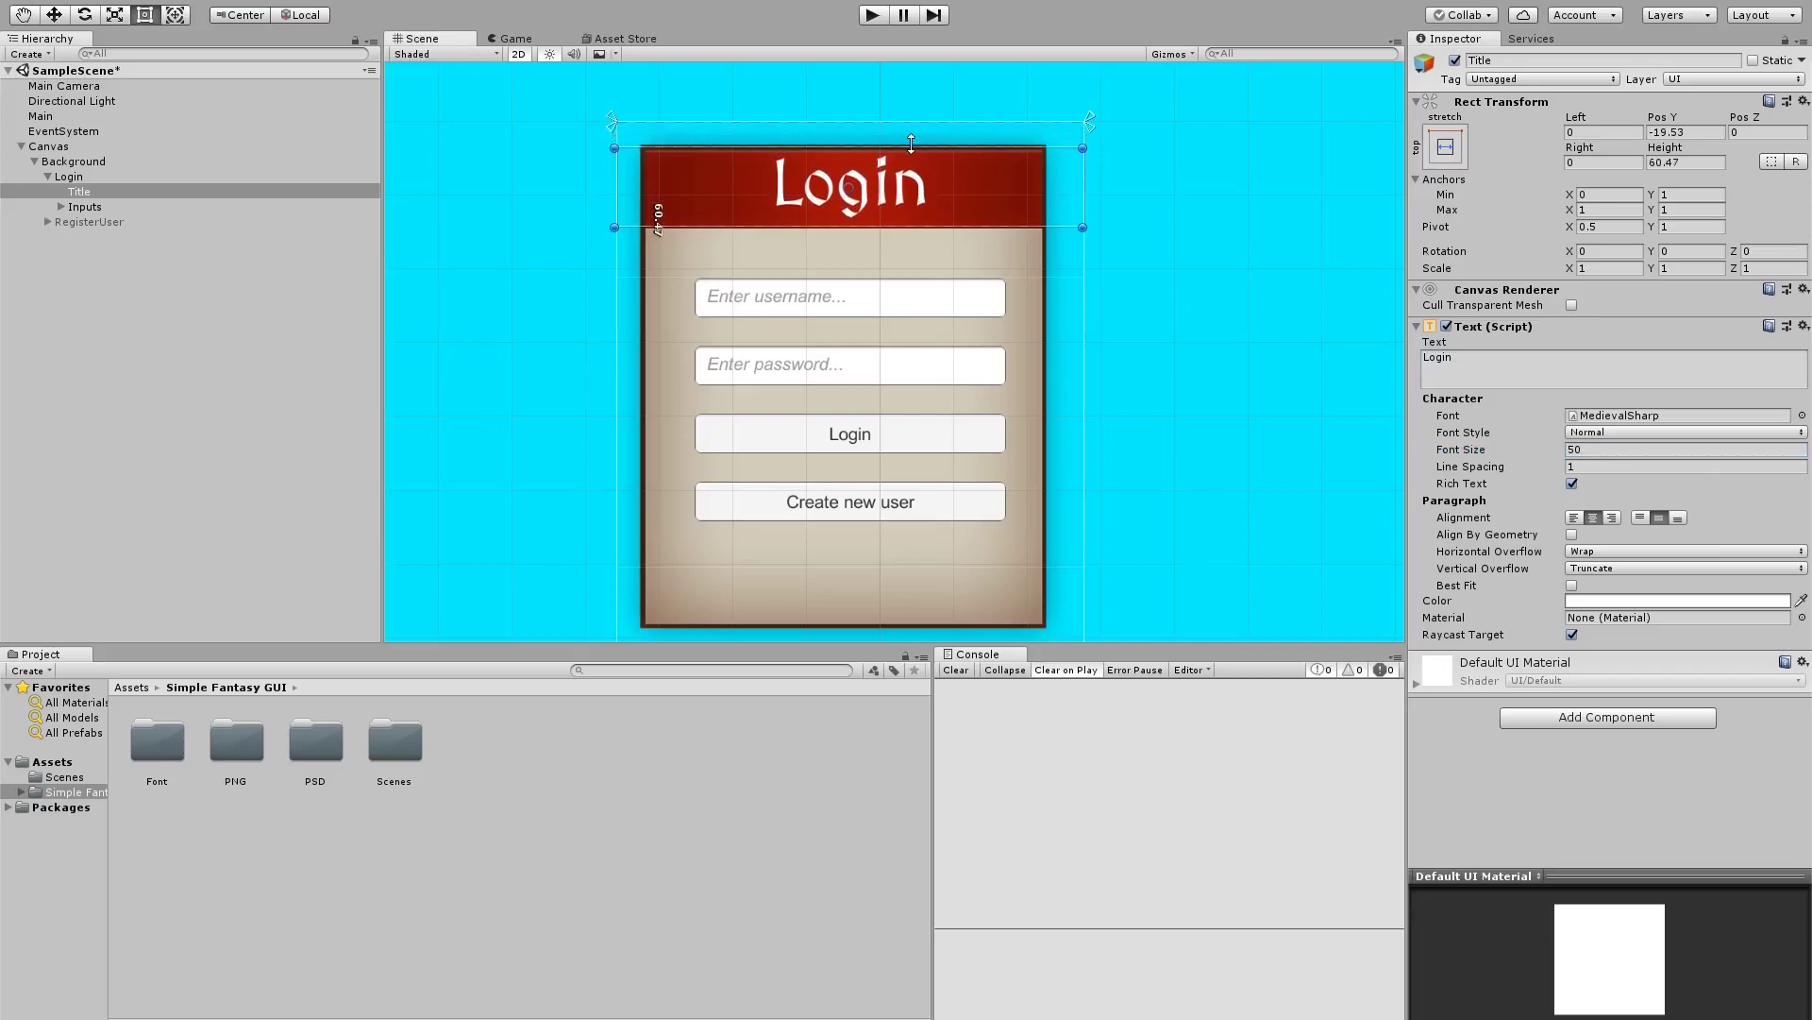
Add an Outline component to the title with effect distance 2, -2
click(1575, 716)
text(outl)
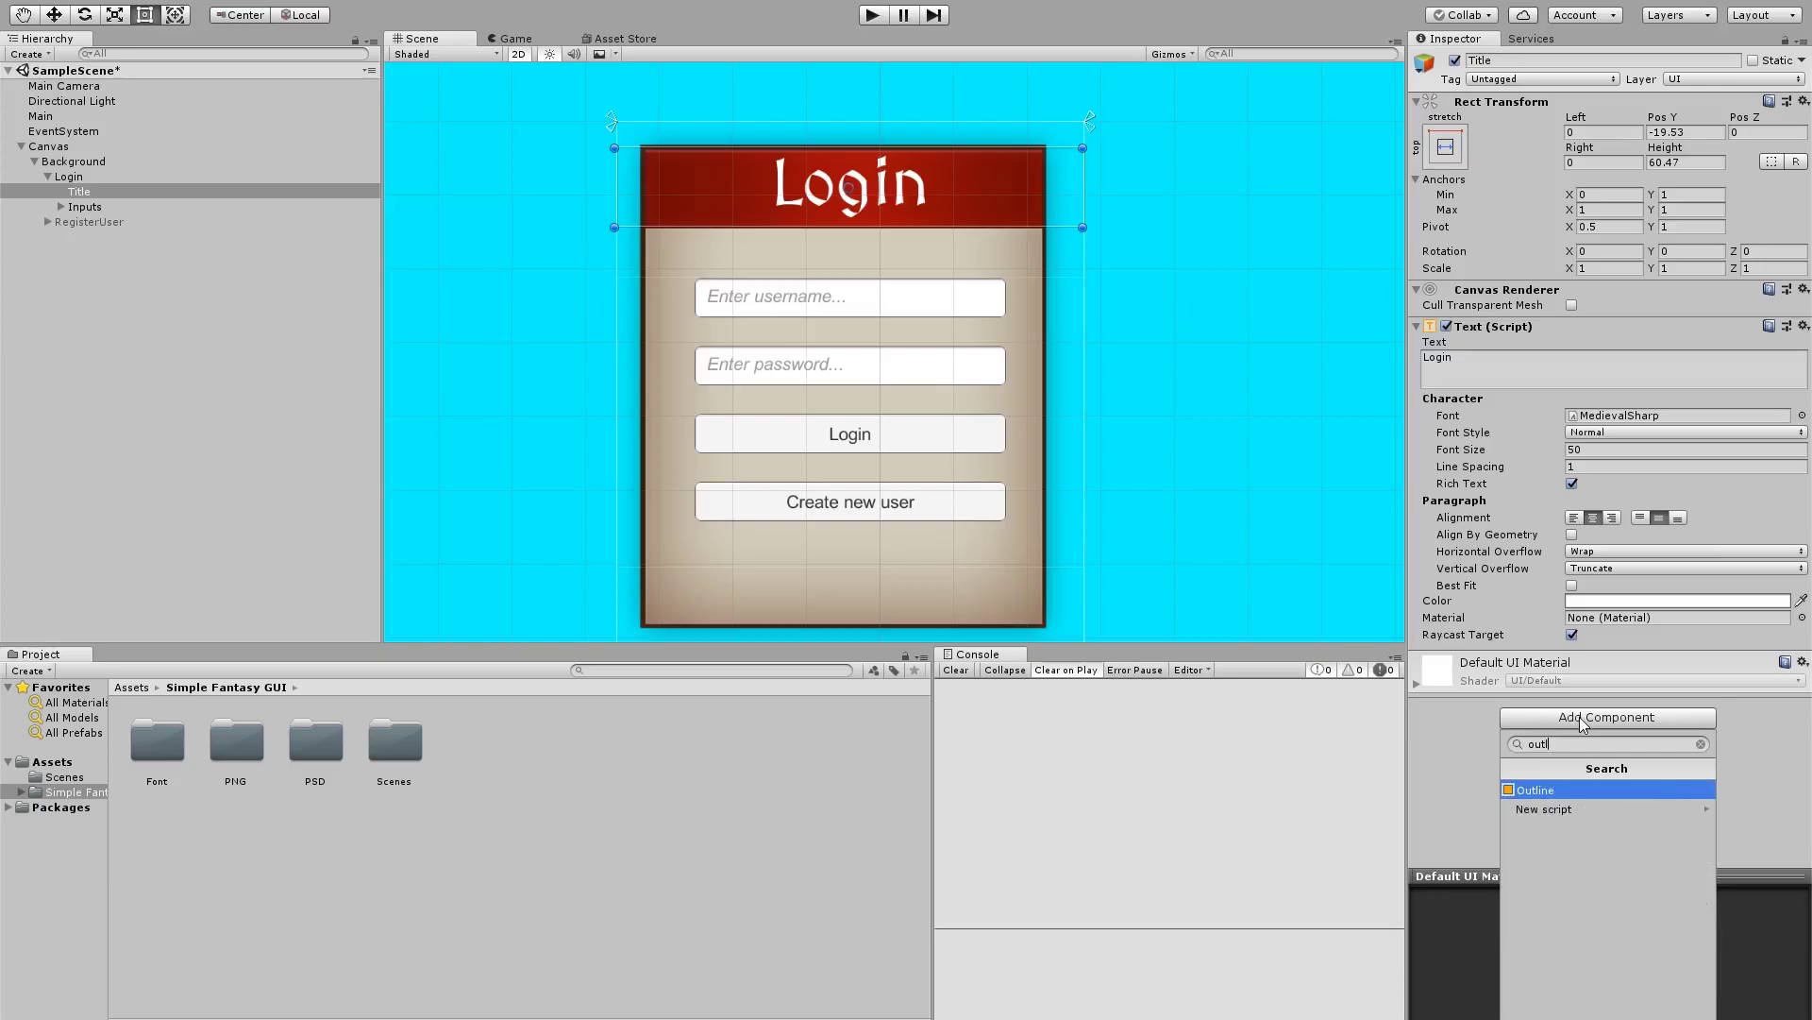
key(Return)
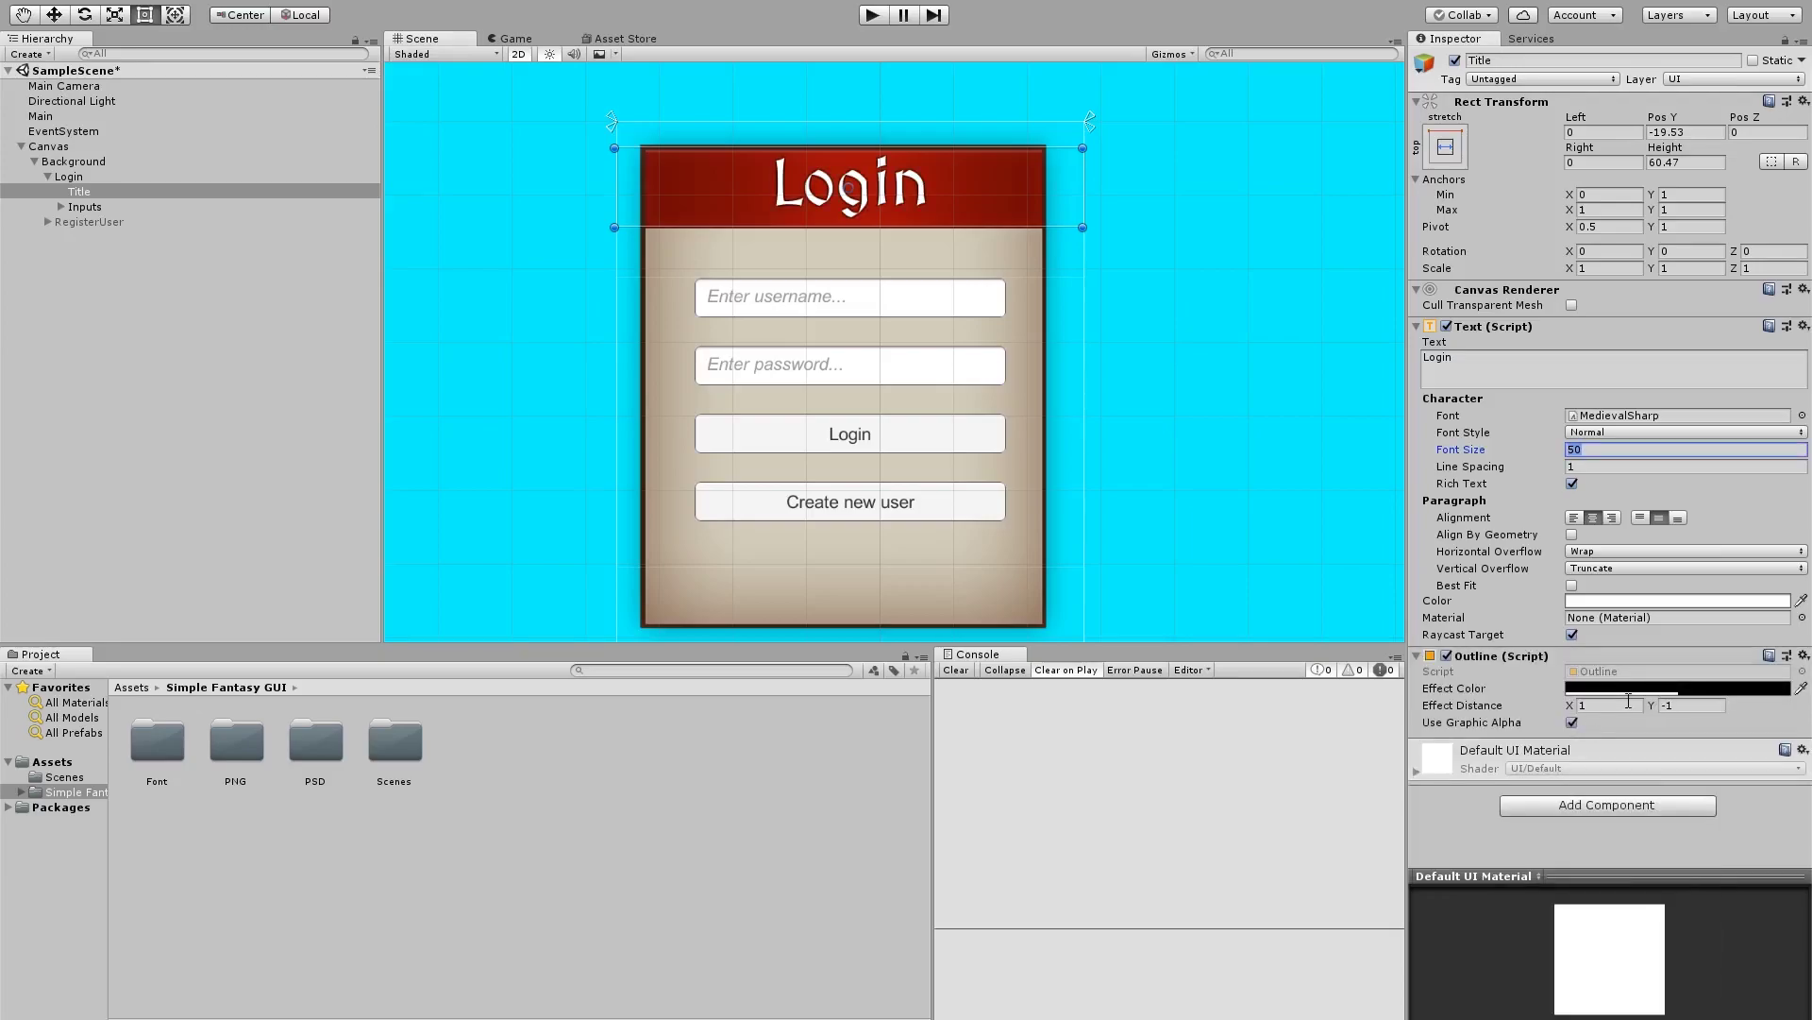
click(1634, 706)
text(2)
key(Tab)
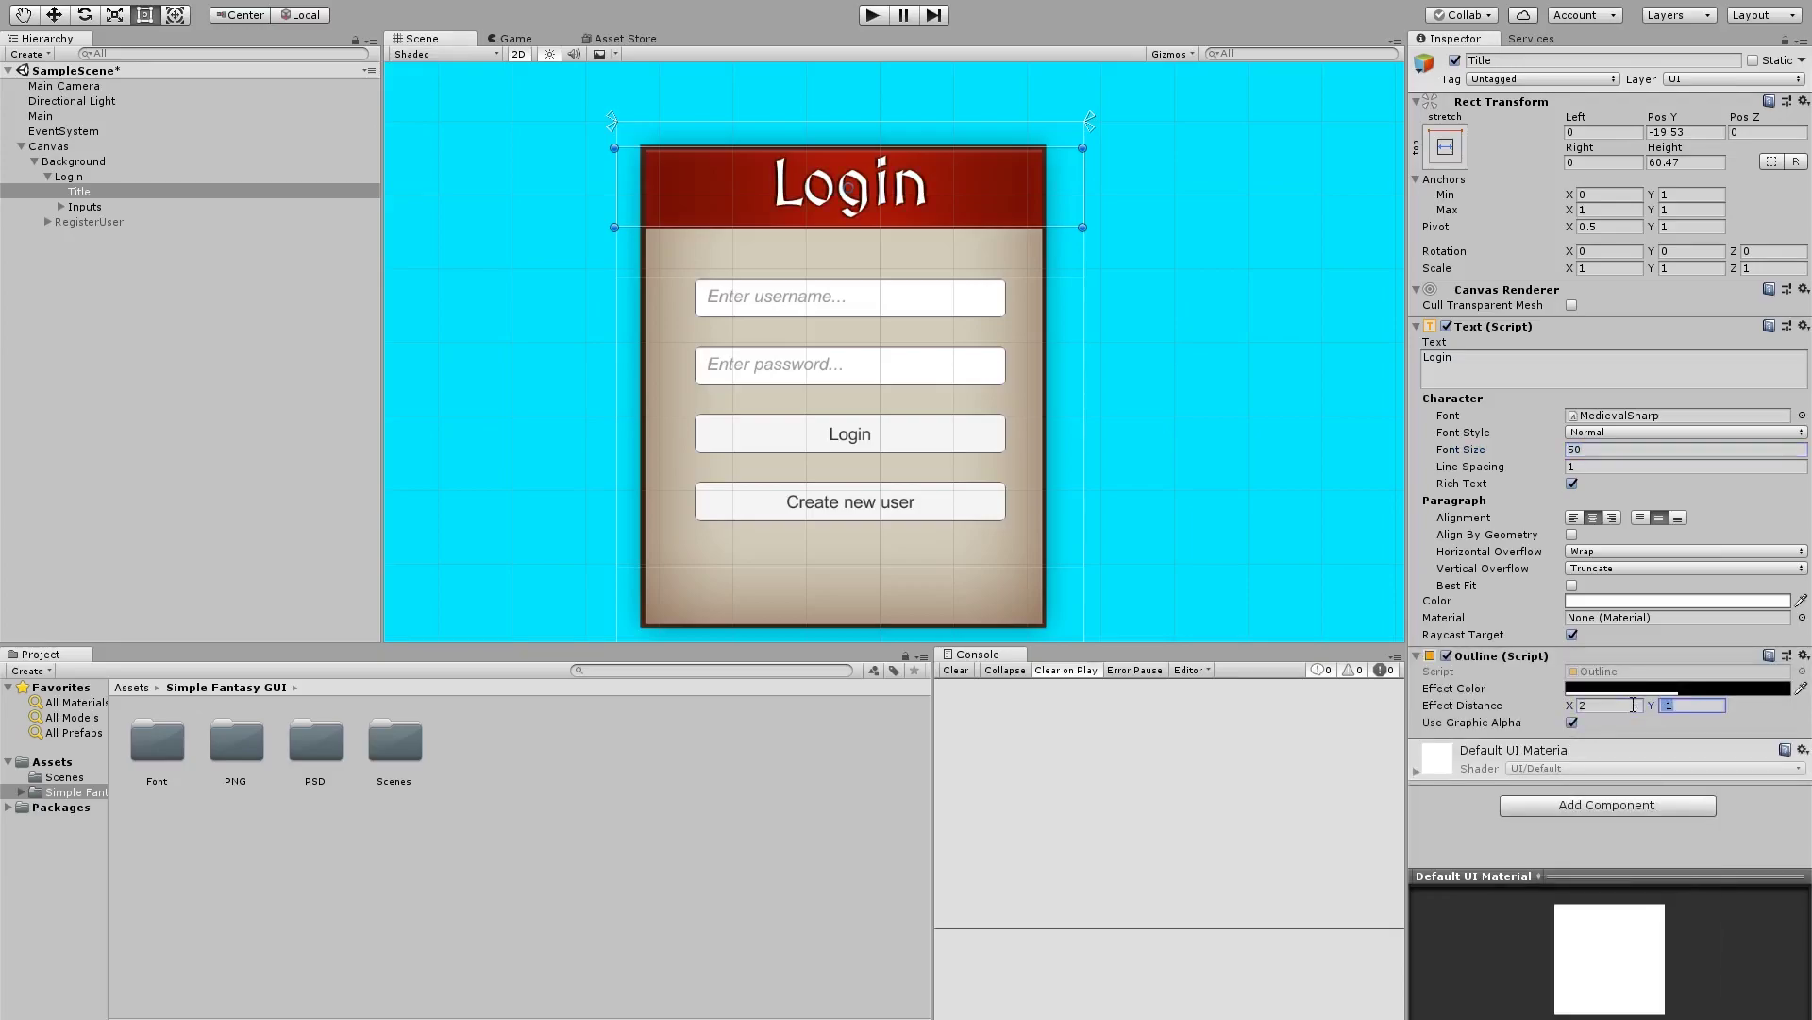
text(-)
Select UsernameInput and PasswordInput and give both the LoginPassword_Box sprite as Source Image
click(60, 208)
click(58, 208)
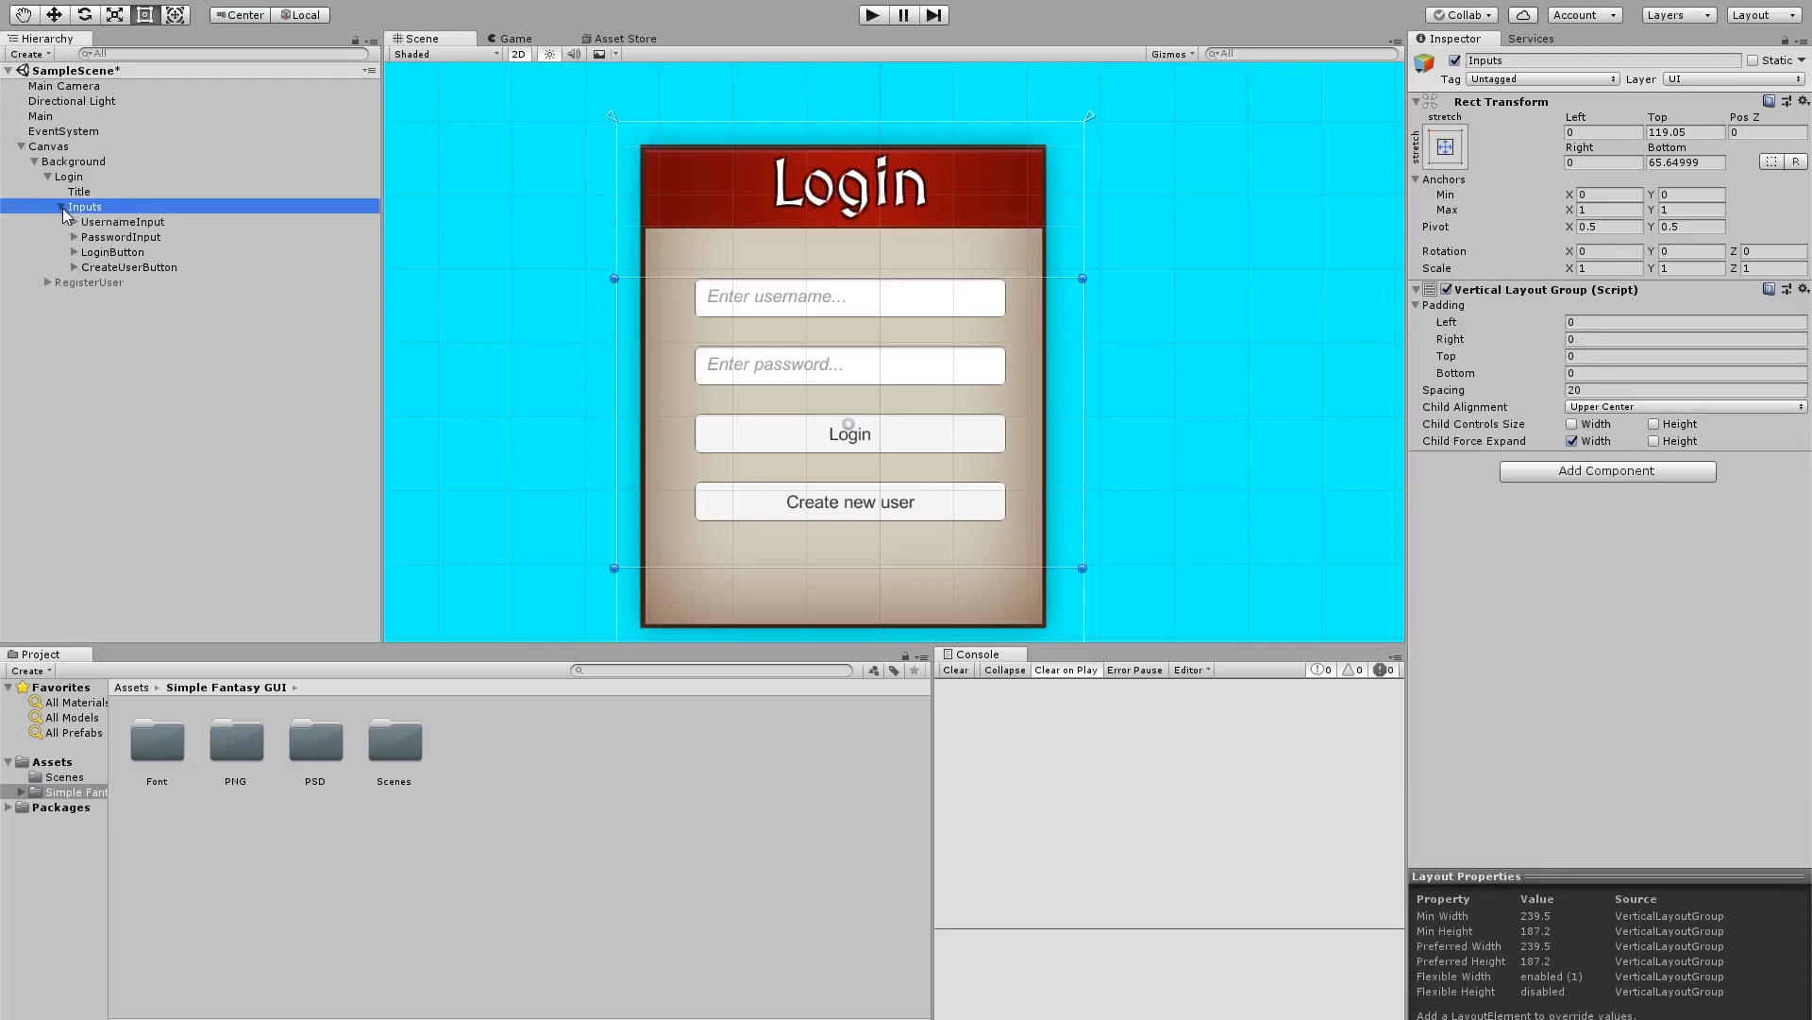
click(113, 223)
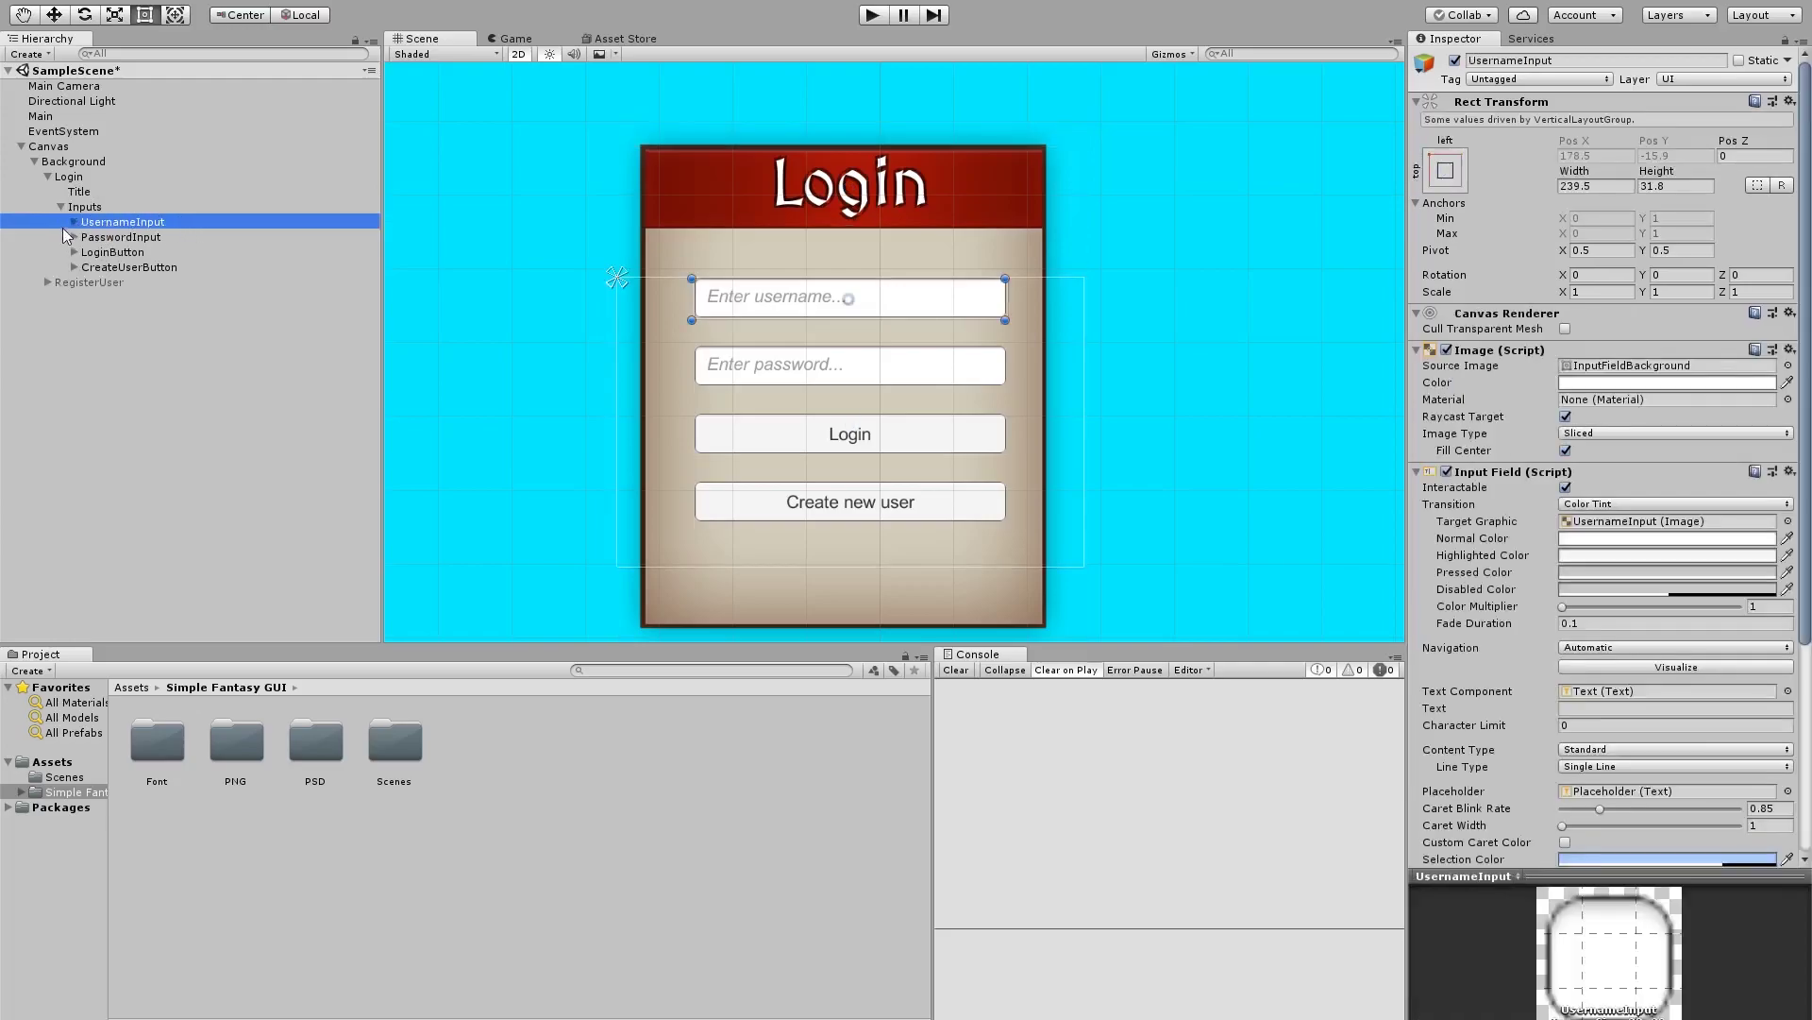
shift+click(132, 239)
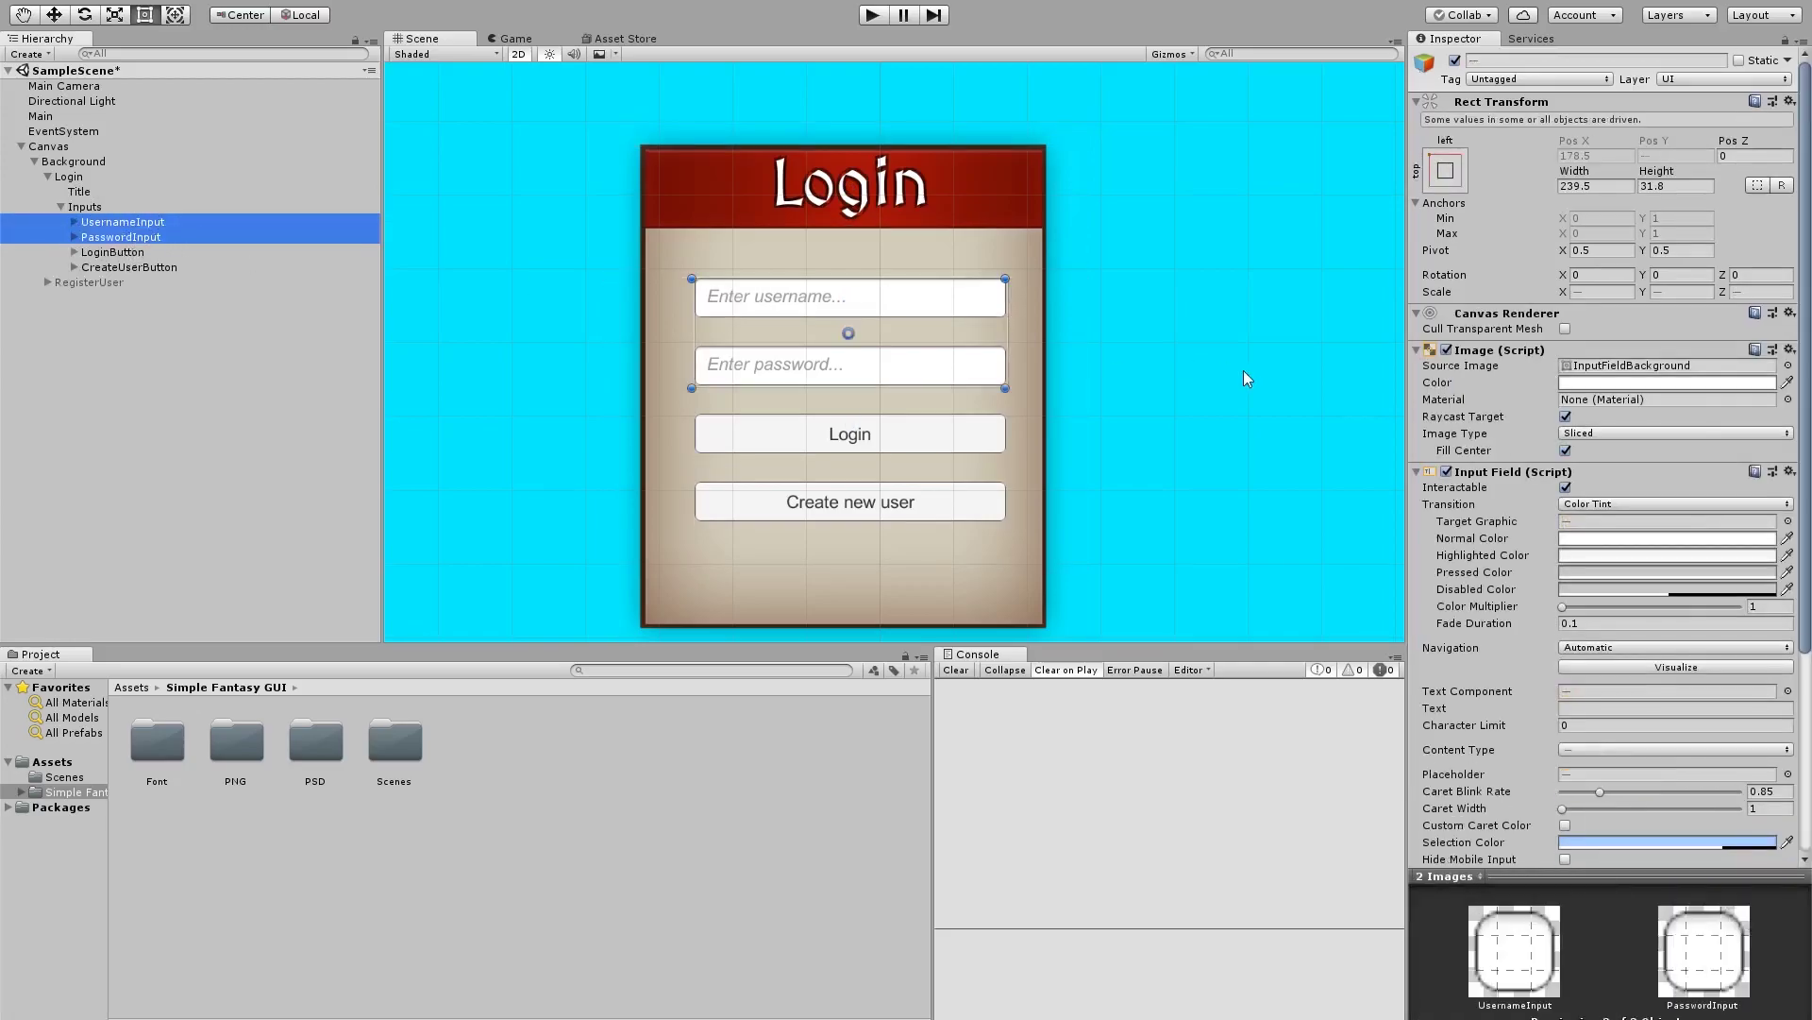
click(1787, 367)
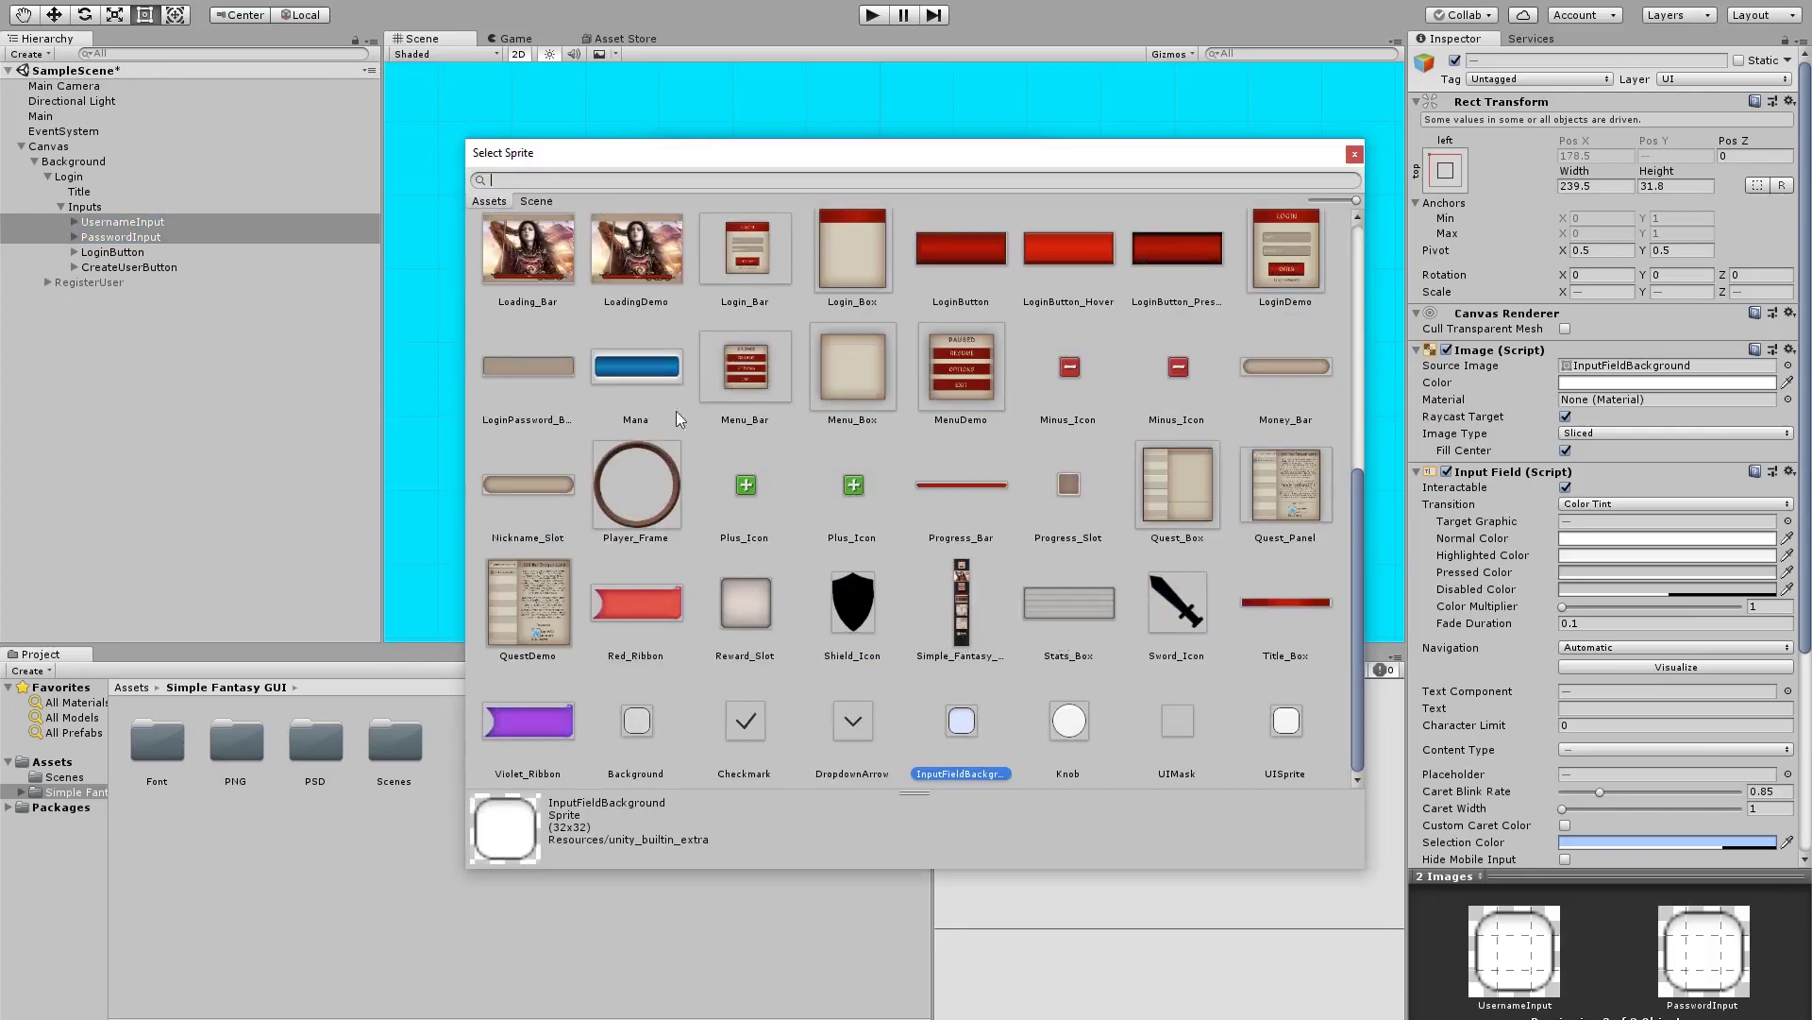
click(543, 367)
double_click(543, 366)
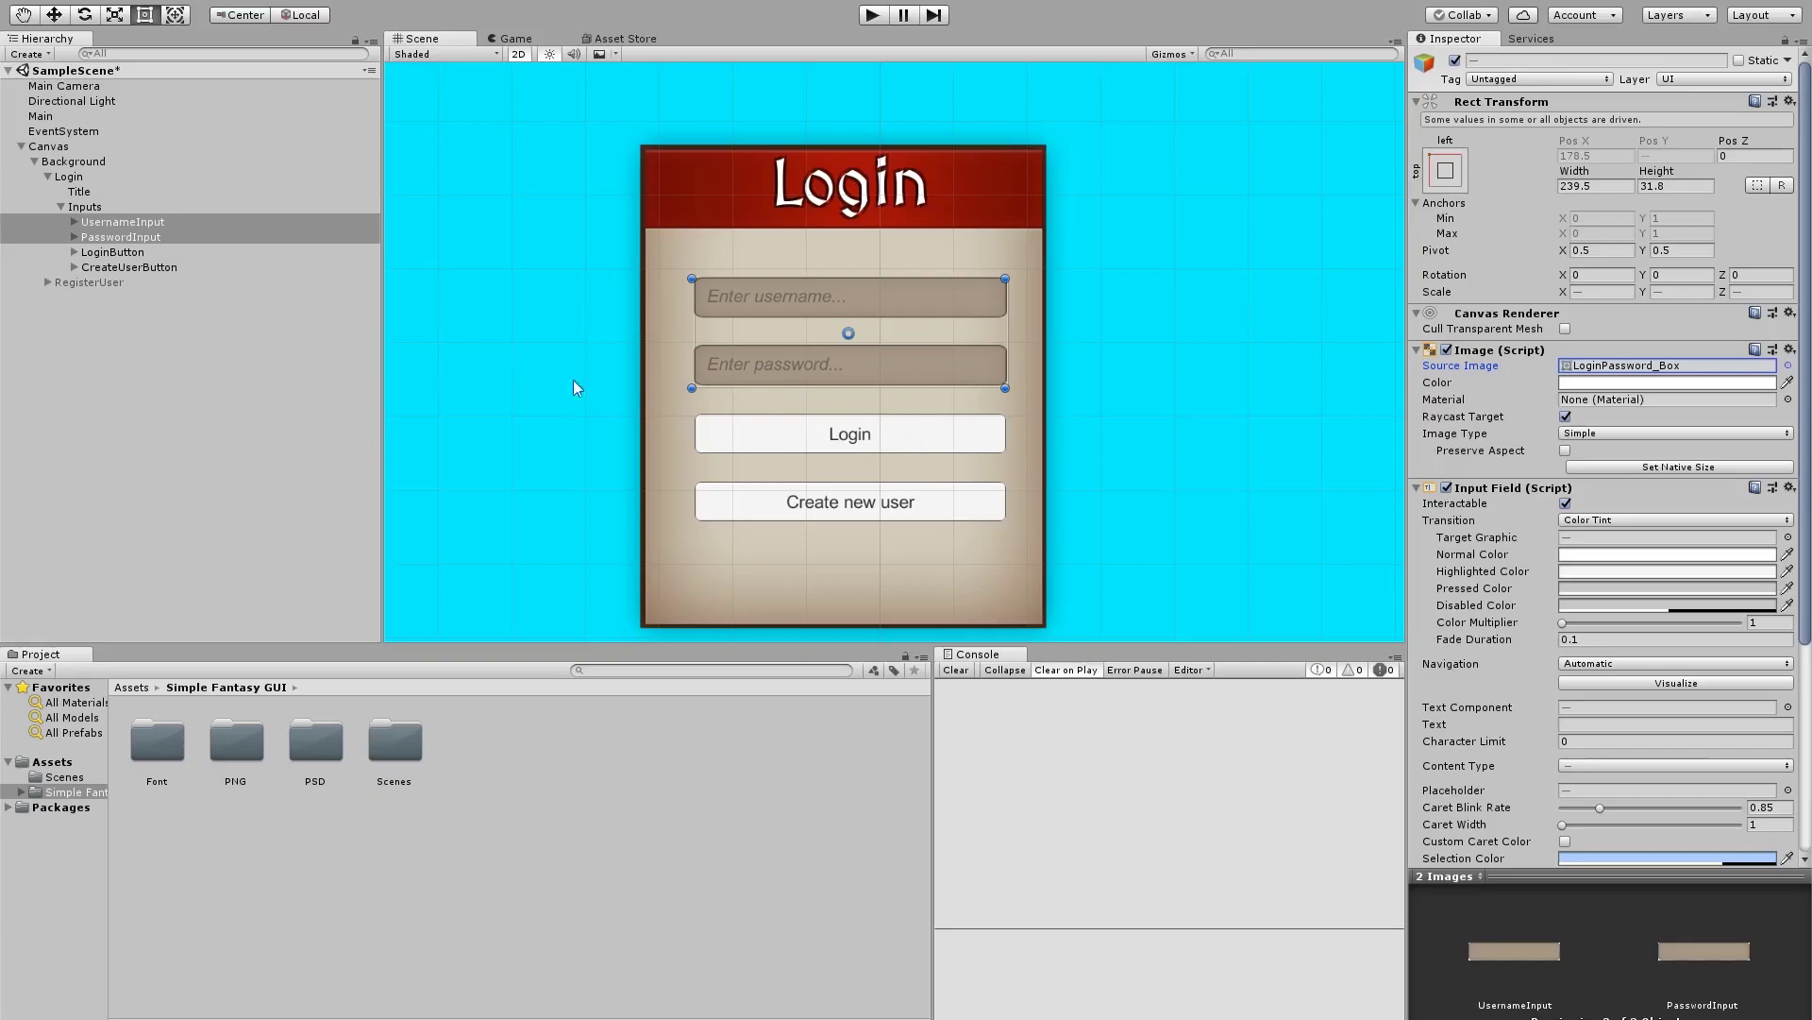
Give the LoginButton and CreateUserButton backgrounds the red Button sprite
click(221, 267)
shift+click(165, 253)
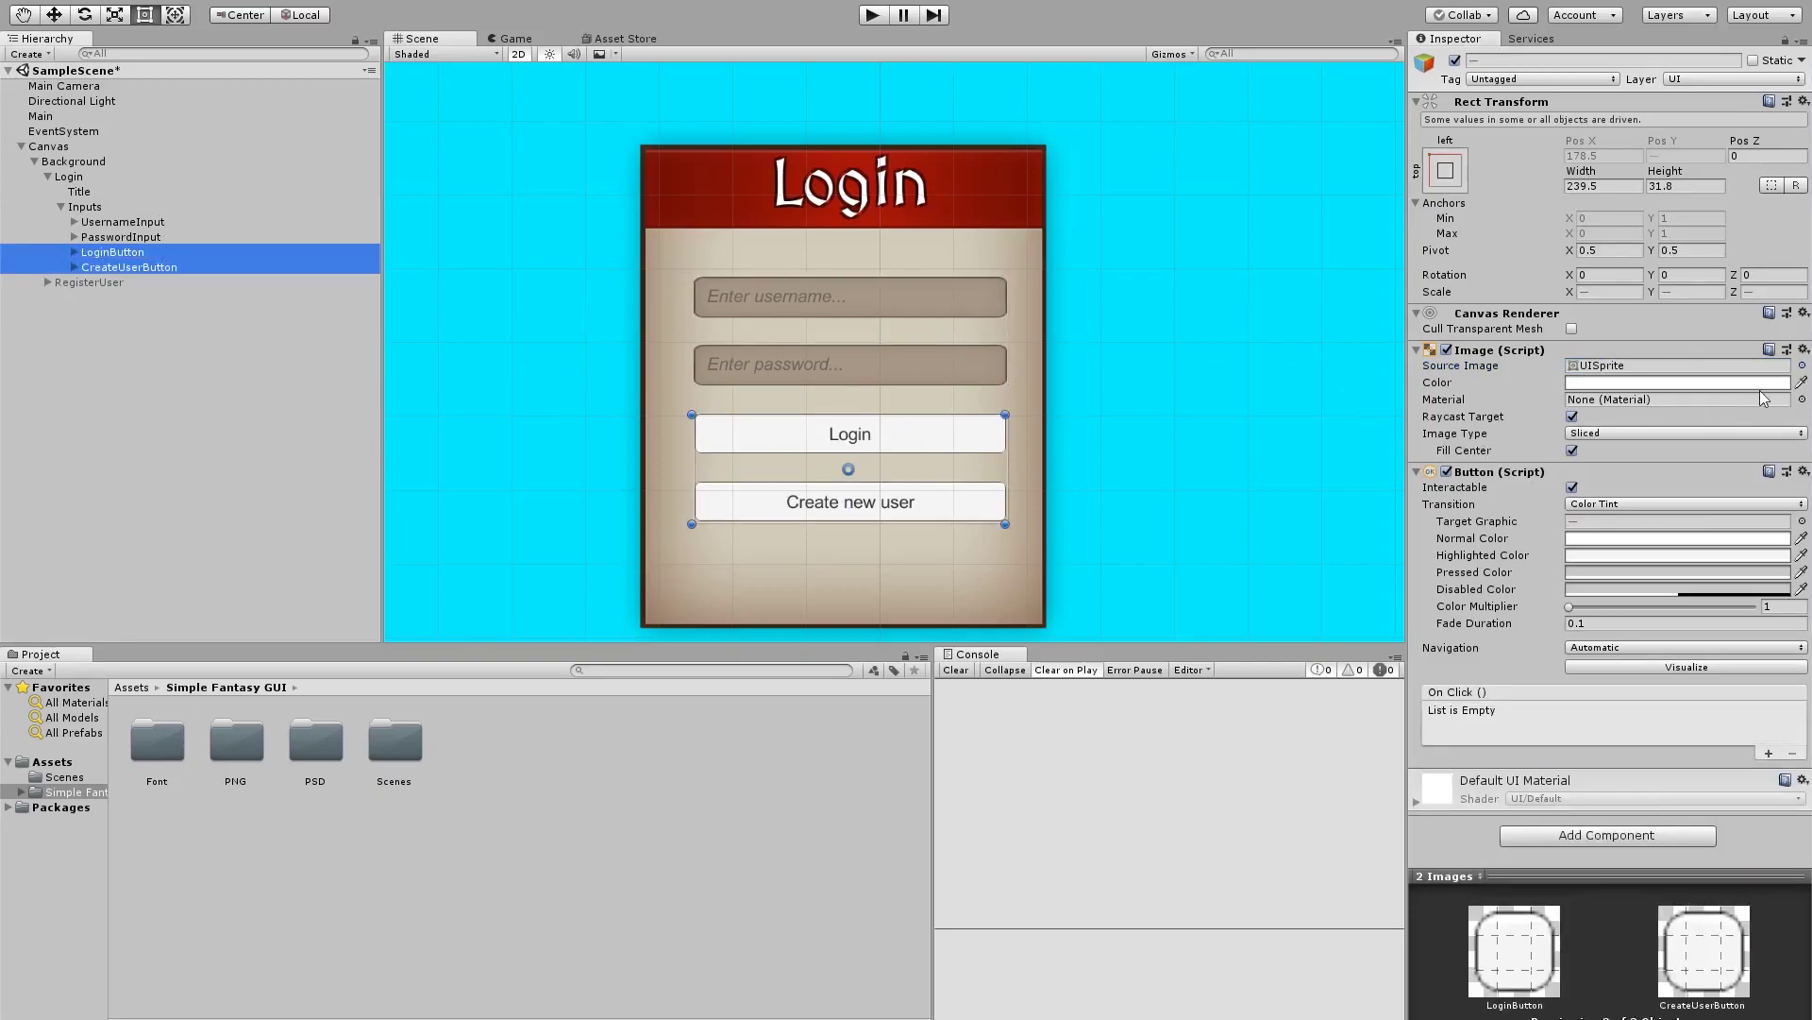
click(1802, 365)
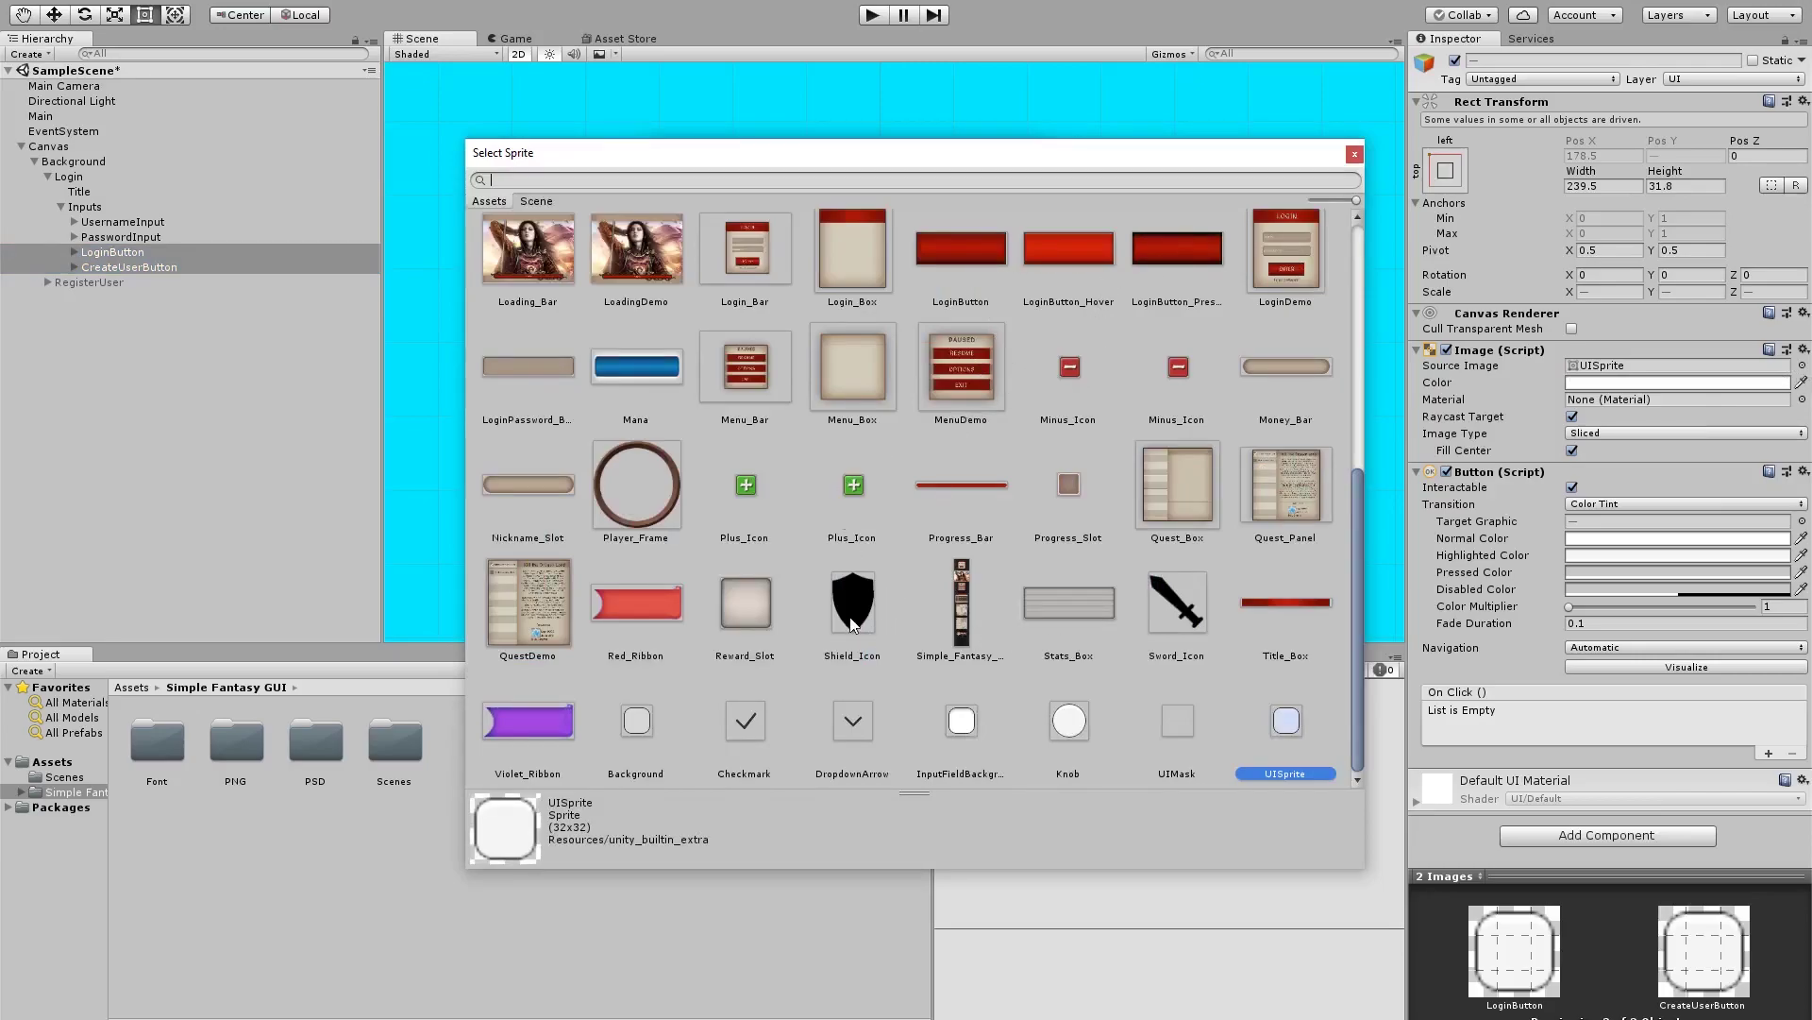
scroll(1085, 519, up, 10)
double_click(1189, 270)
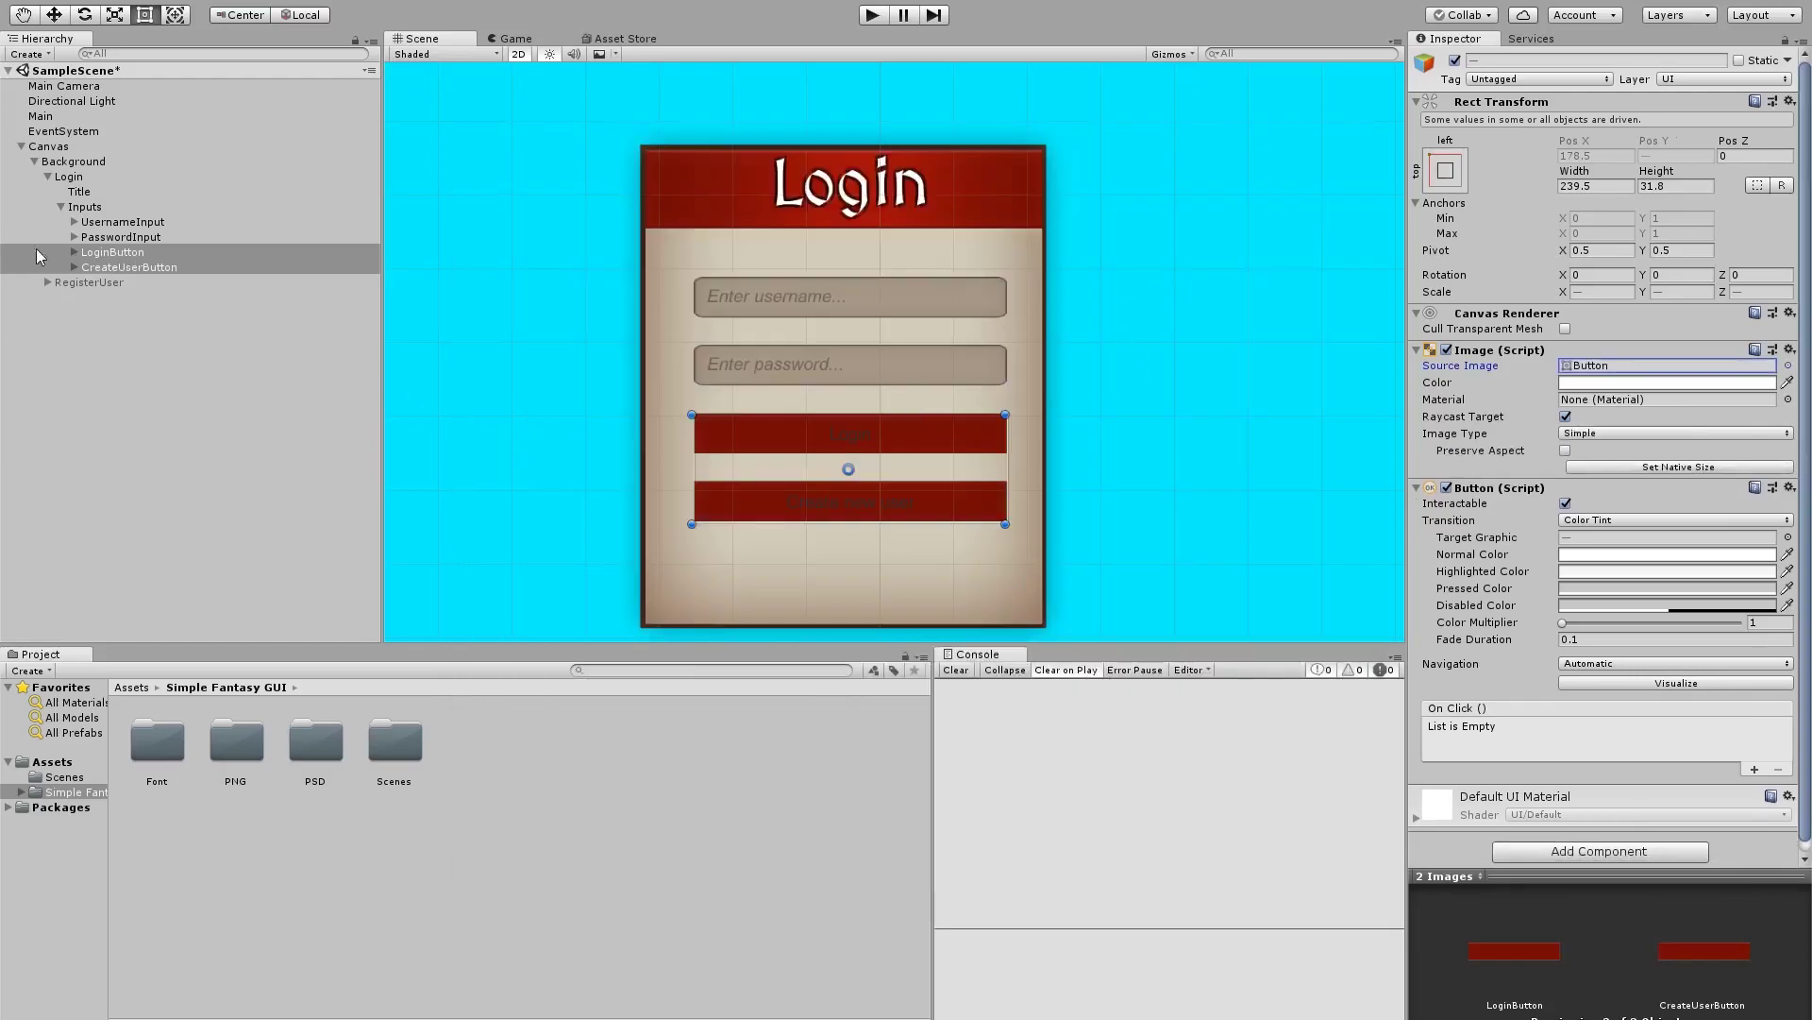
Make the Login and Create new user button labels white
click(76, 255)
click(74, 253)
click(123, 269)
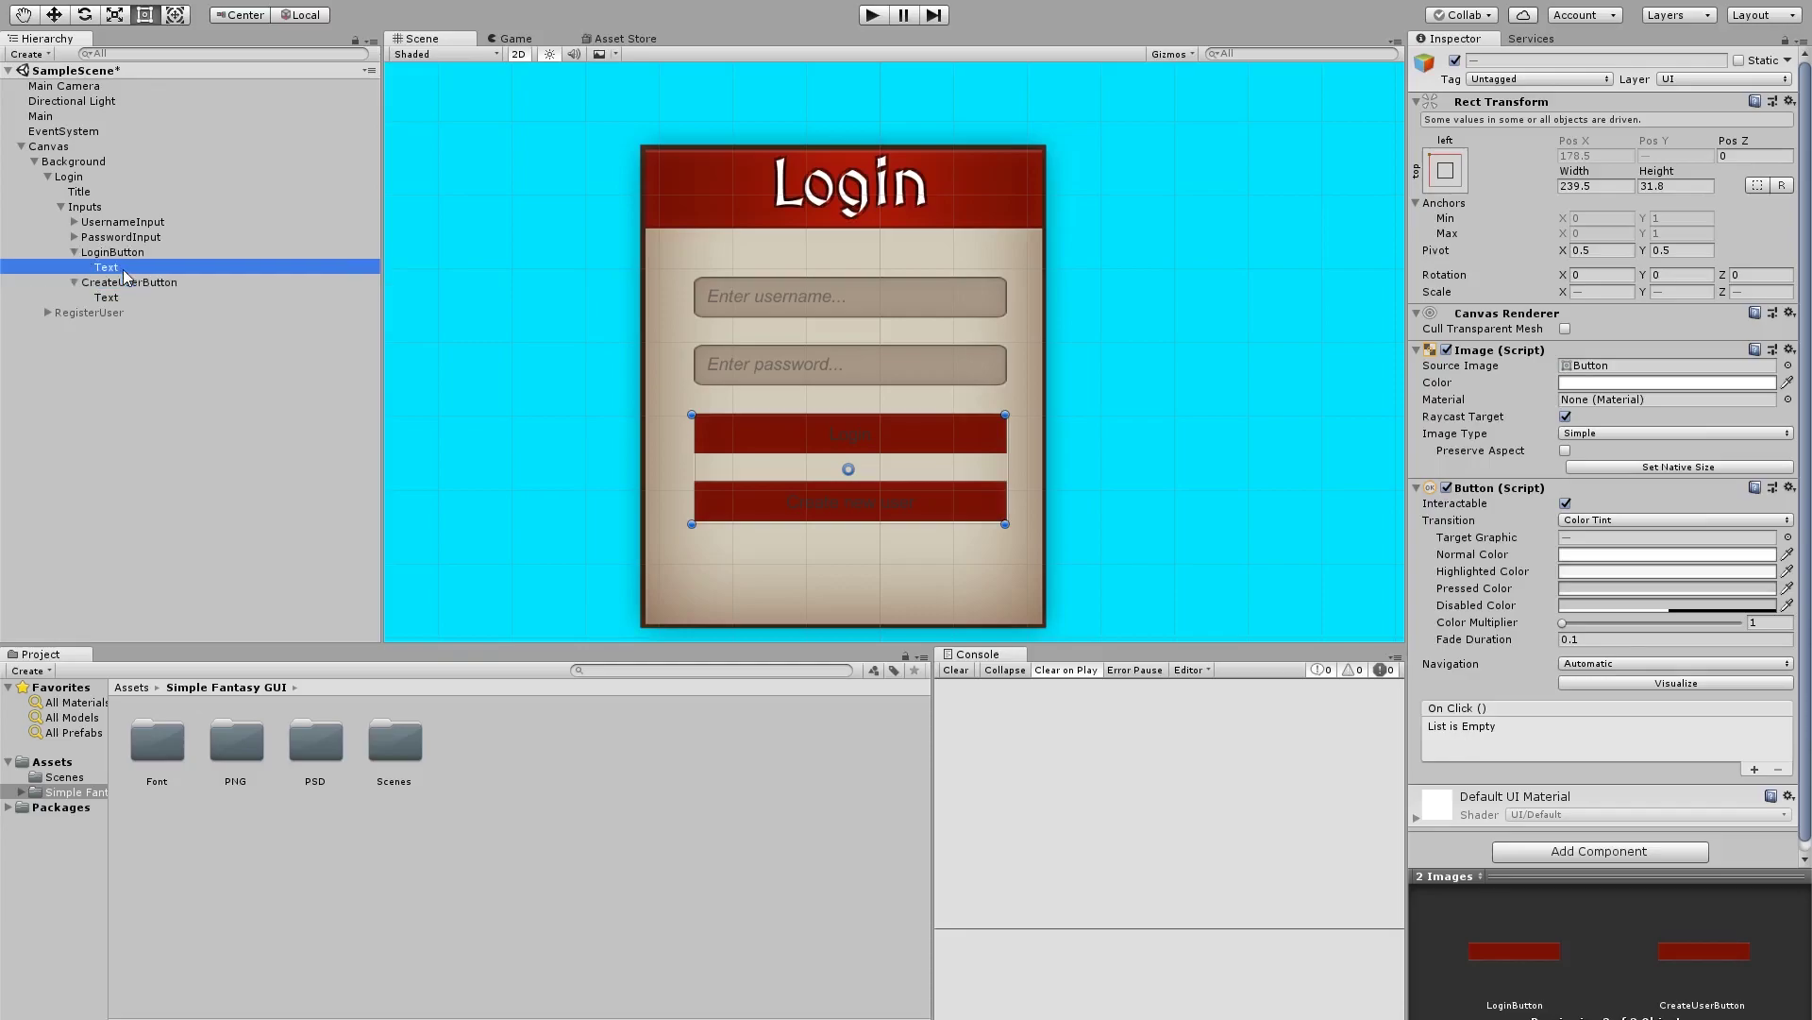
ctrl+click(132, 293)
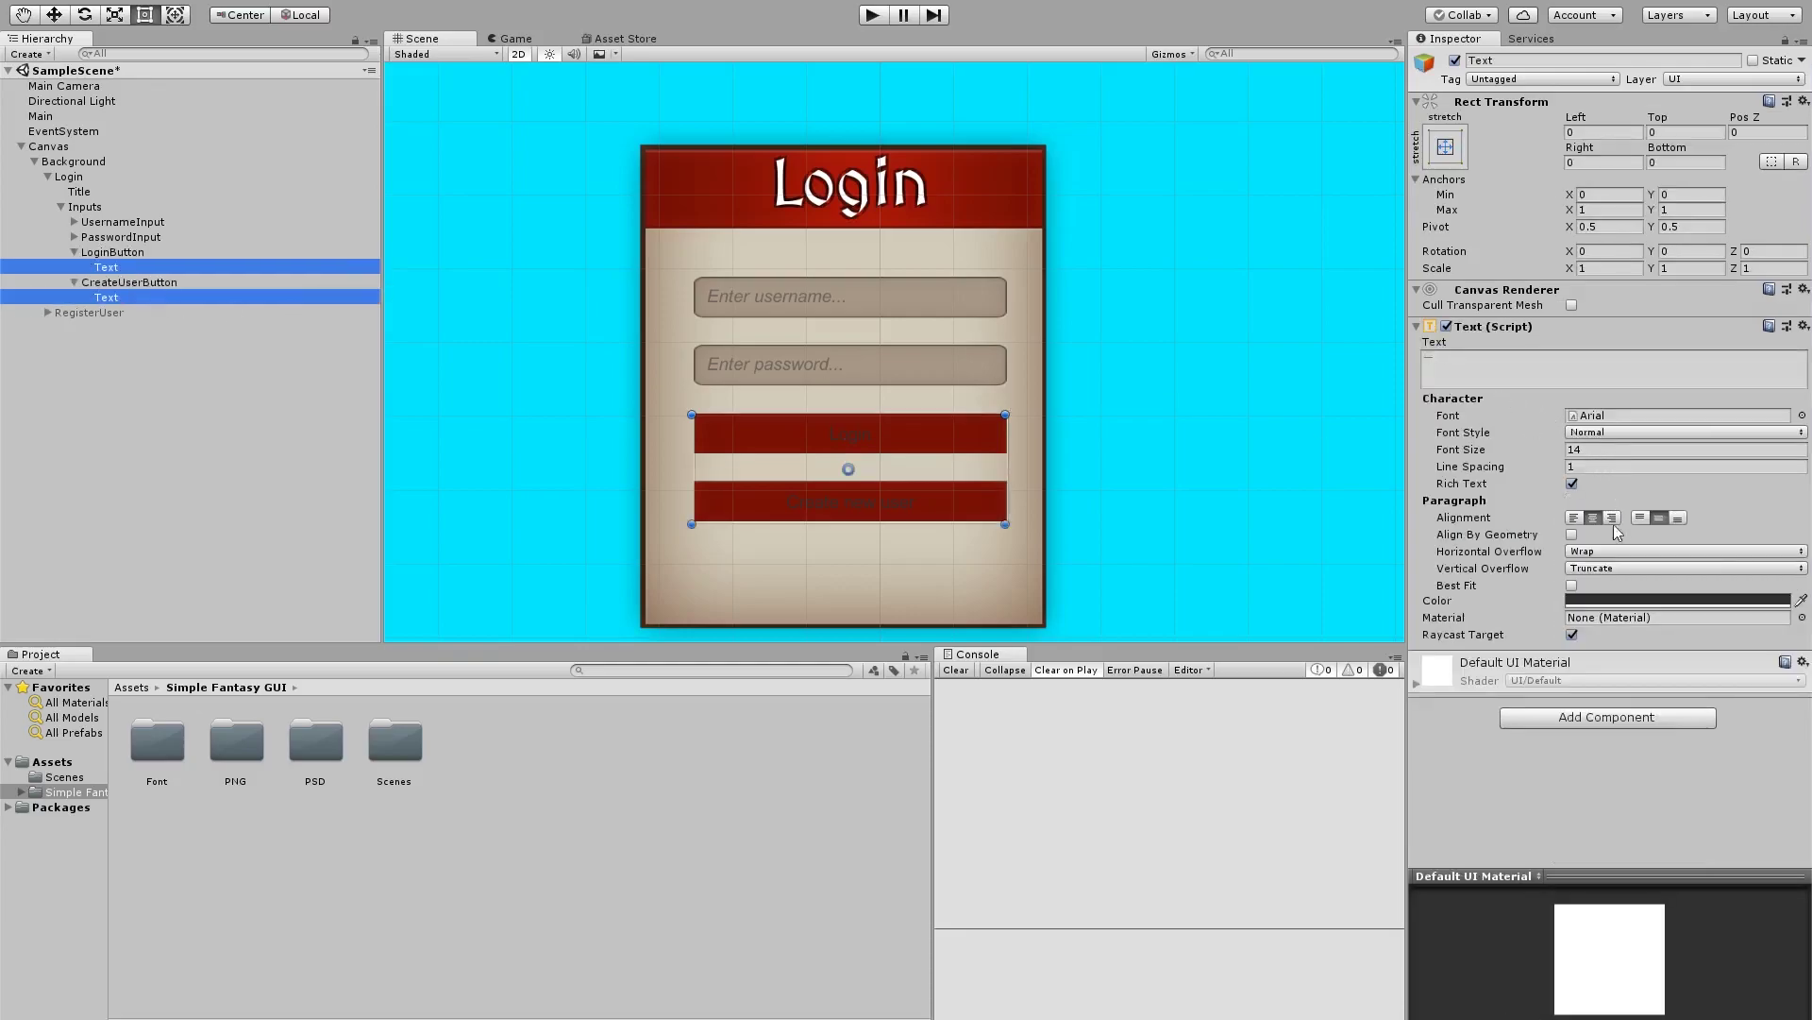
click(1620, 602)
drag(1076, 415, 958, 236)
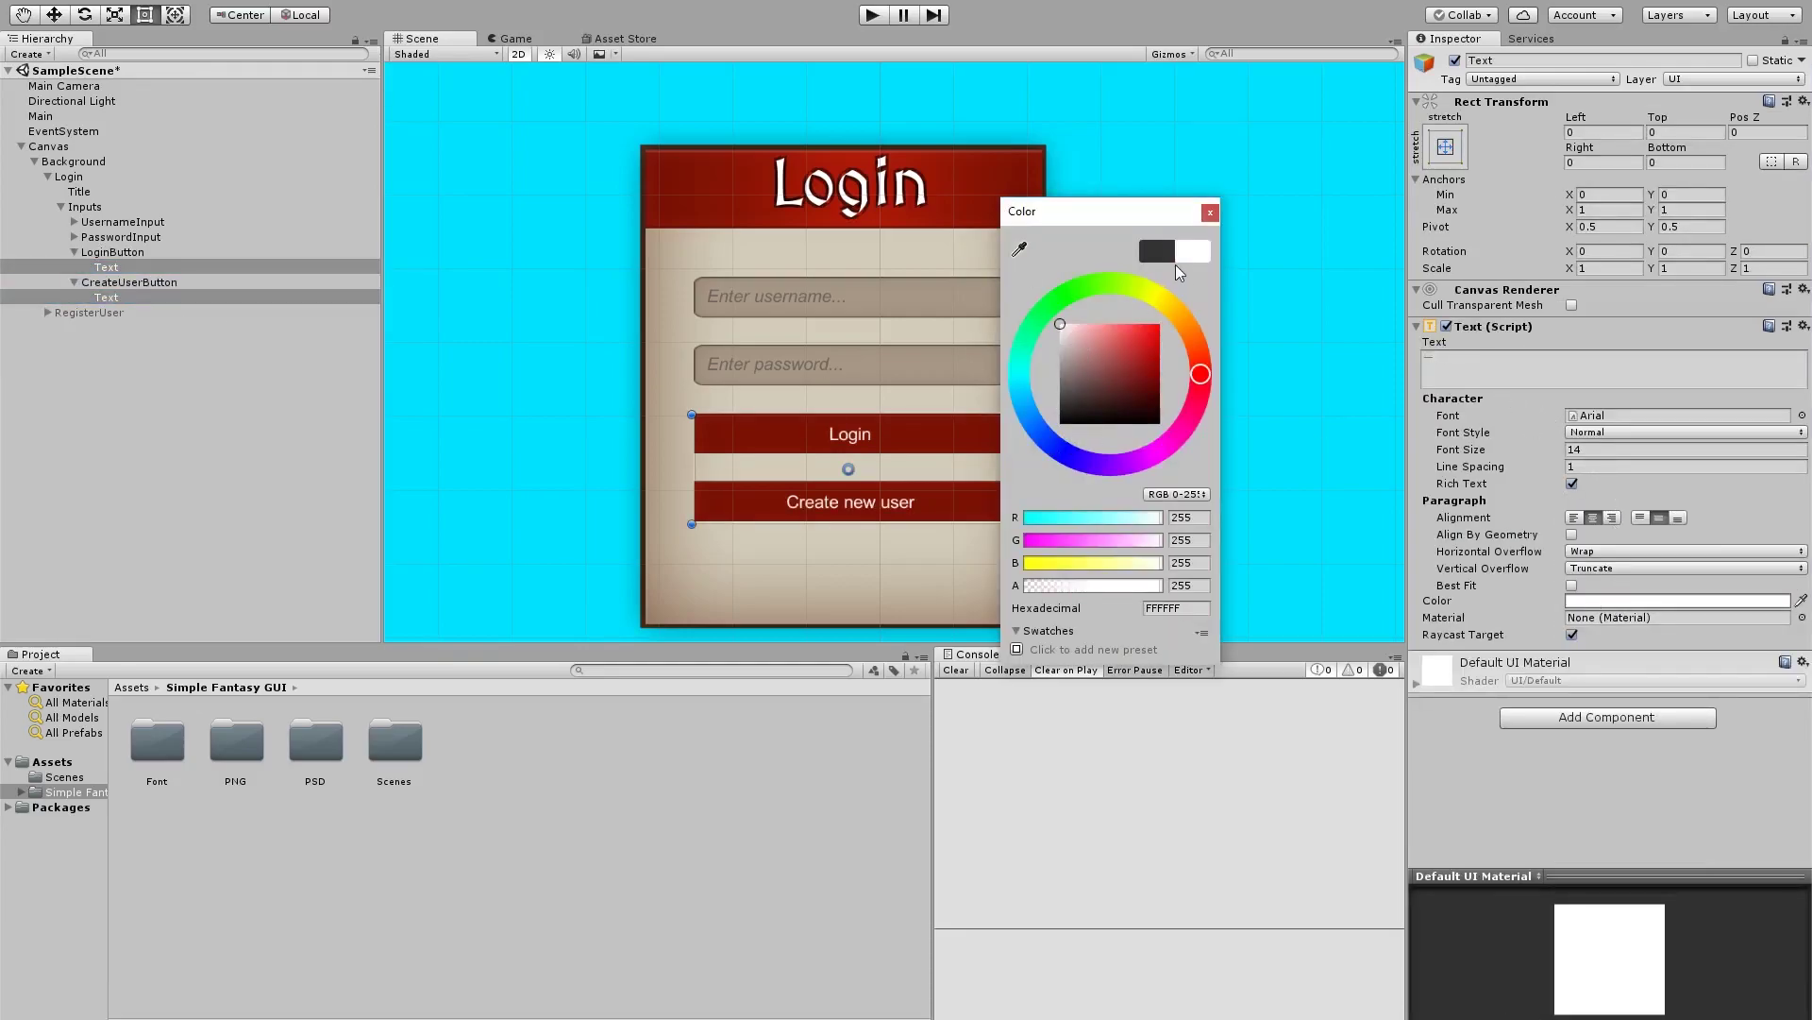
click(1209, 212)
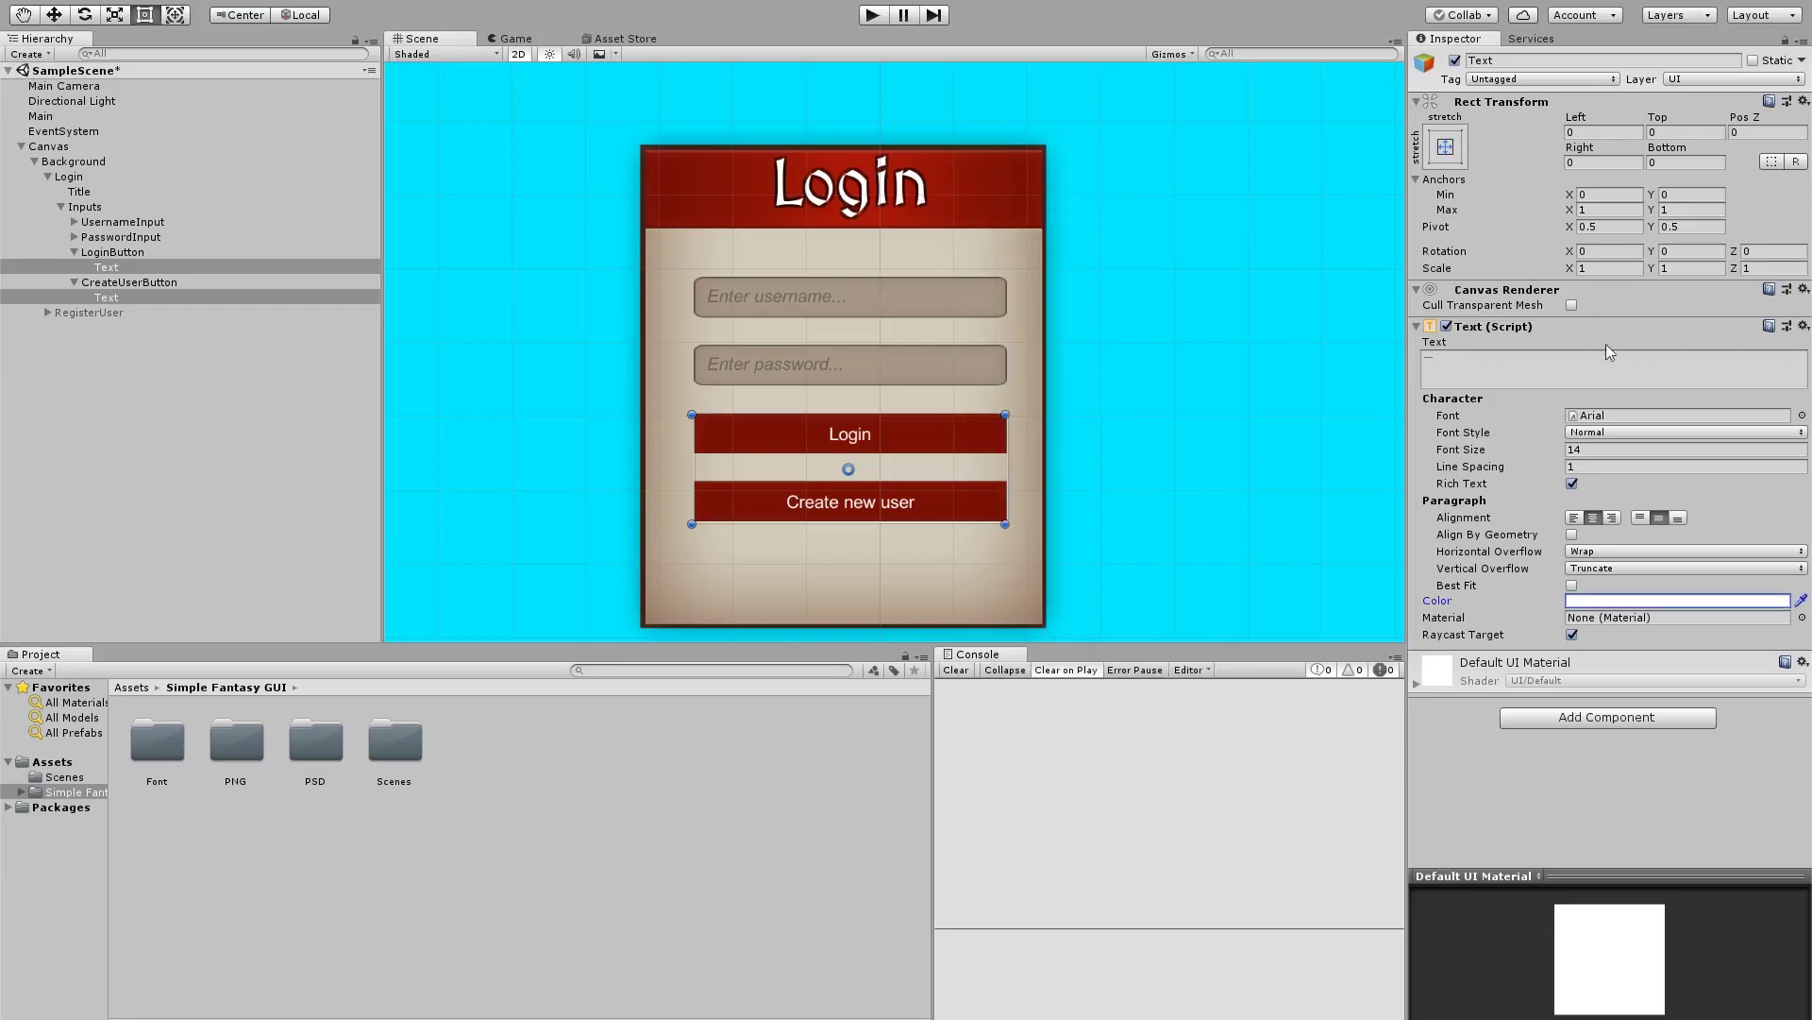
Set the button labels' font to MedievalSharp at size 18
click(1802, 415)
double_click(636, 258)
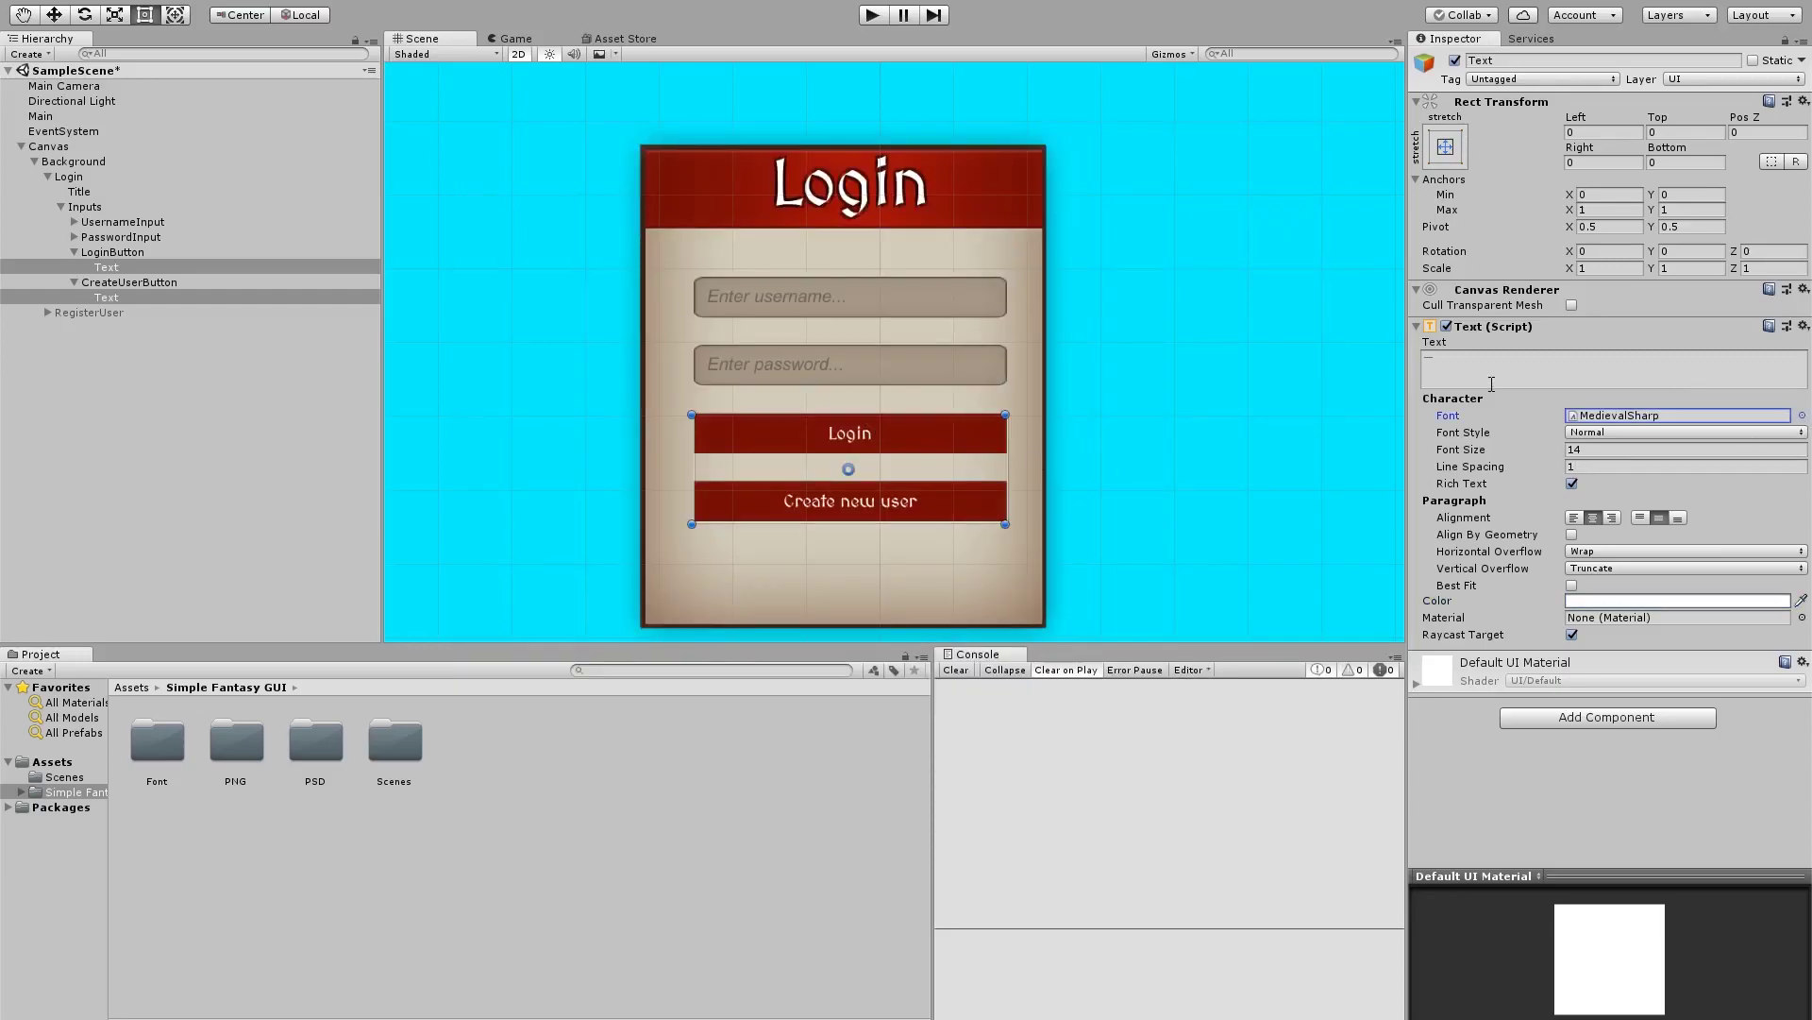
click(1593, 447)
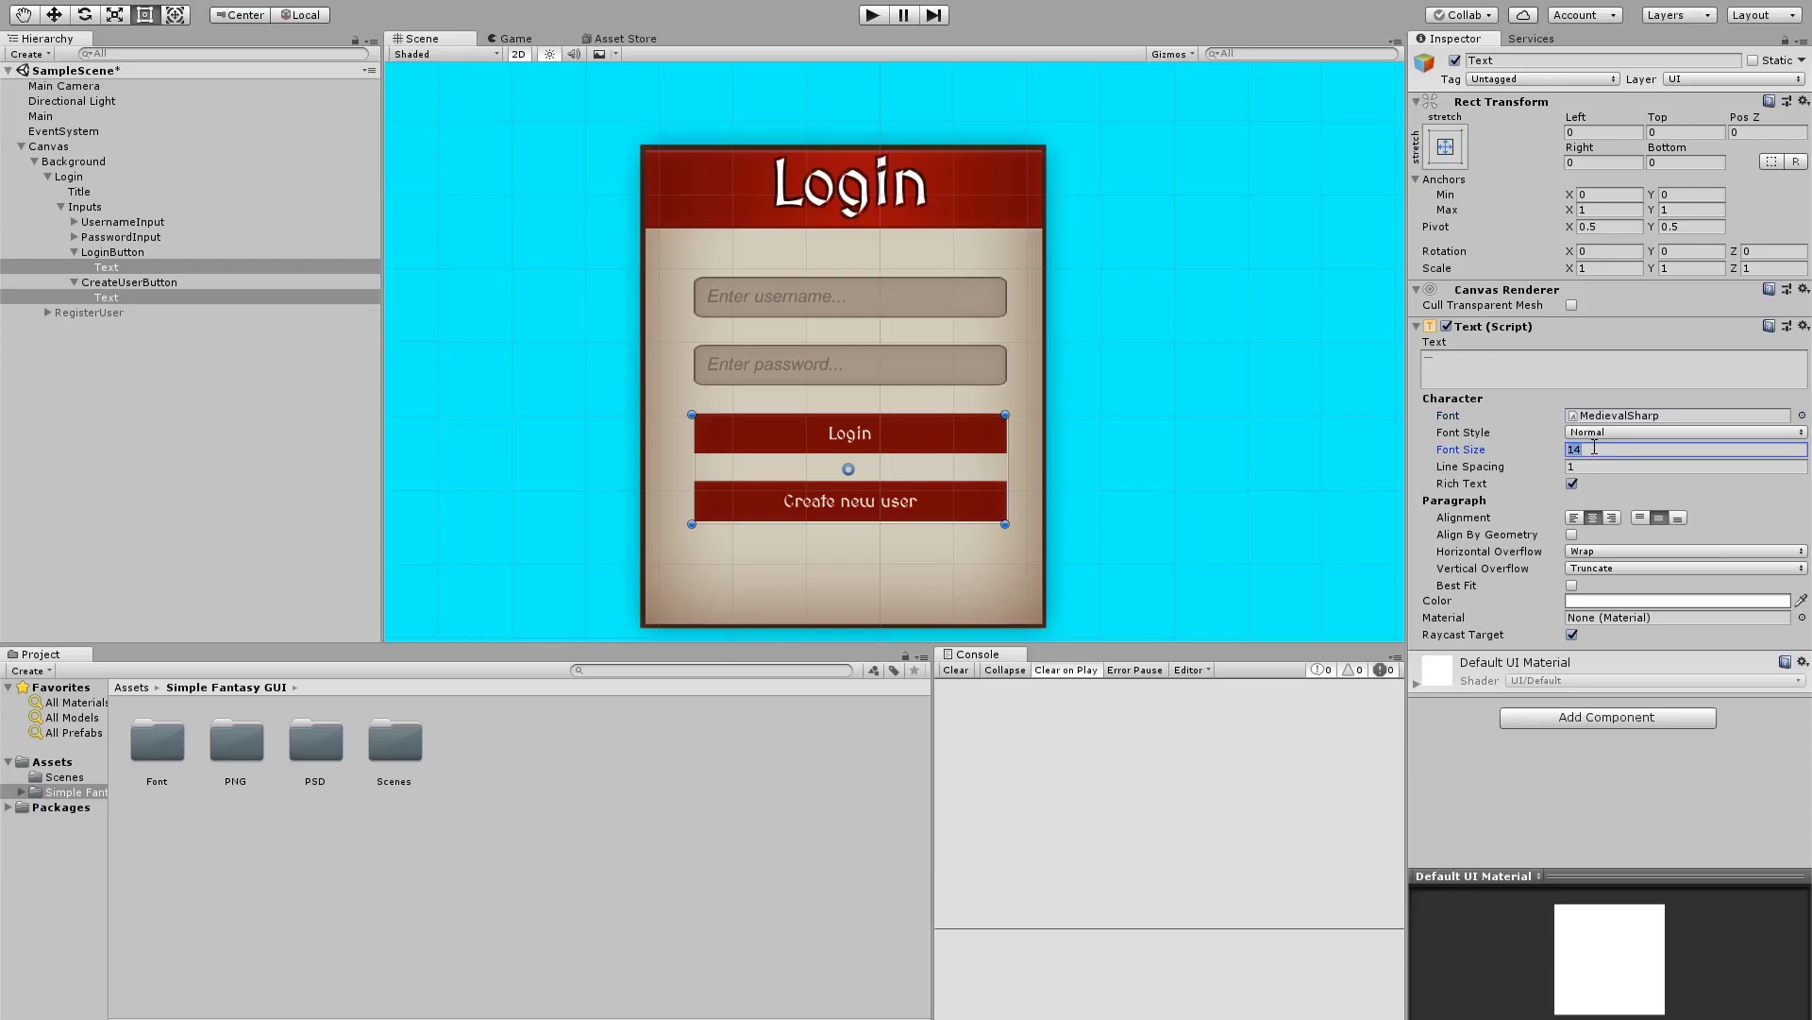
text(18)
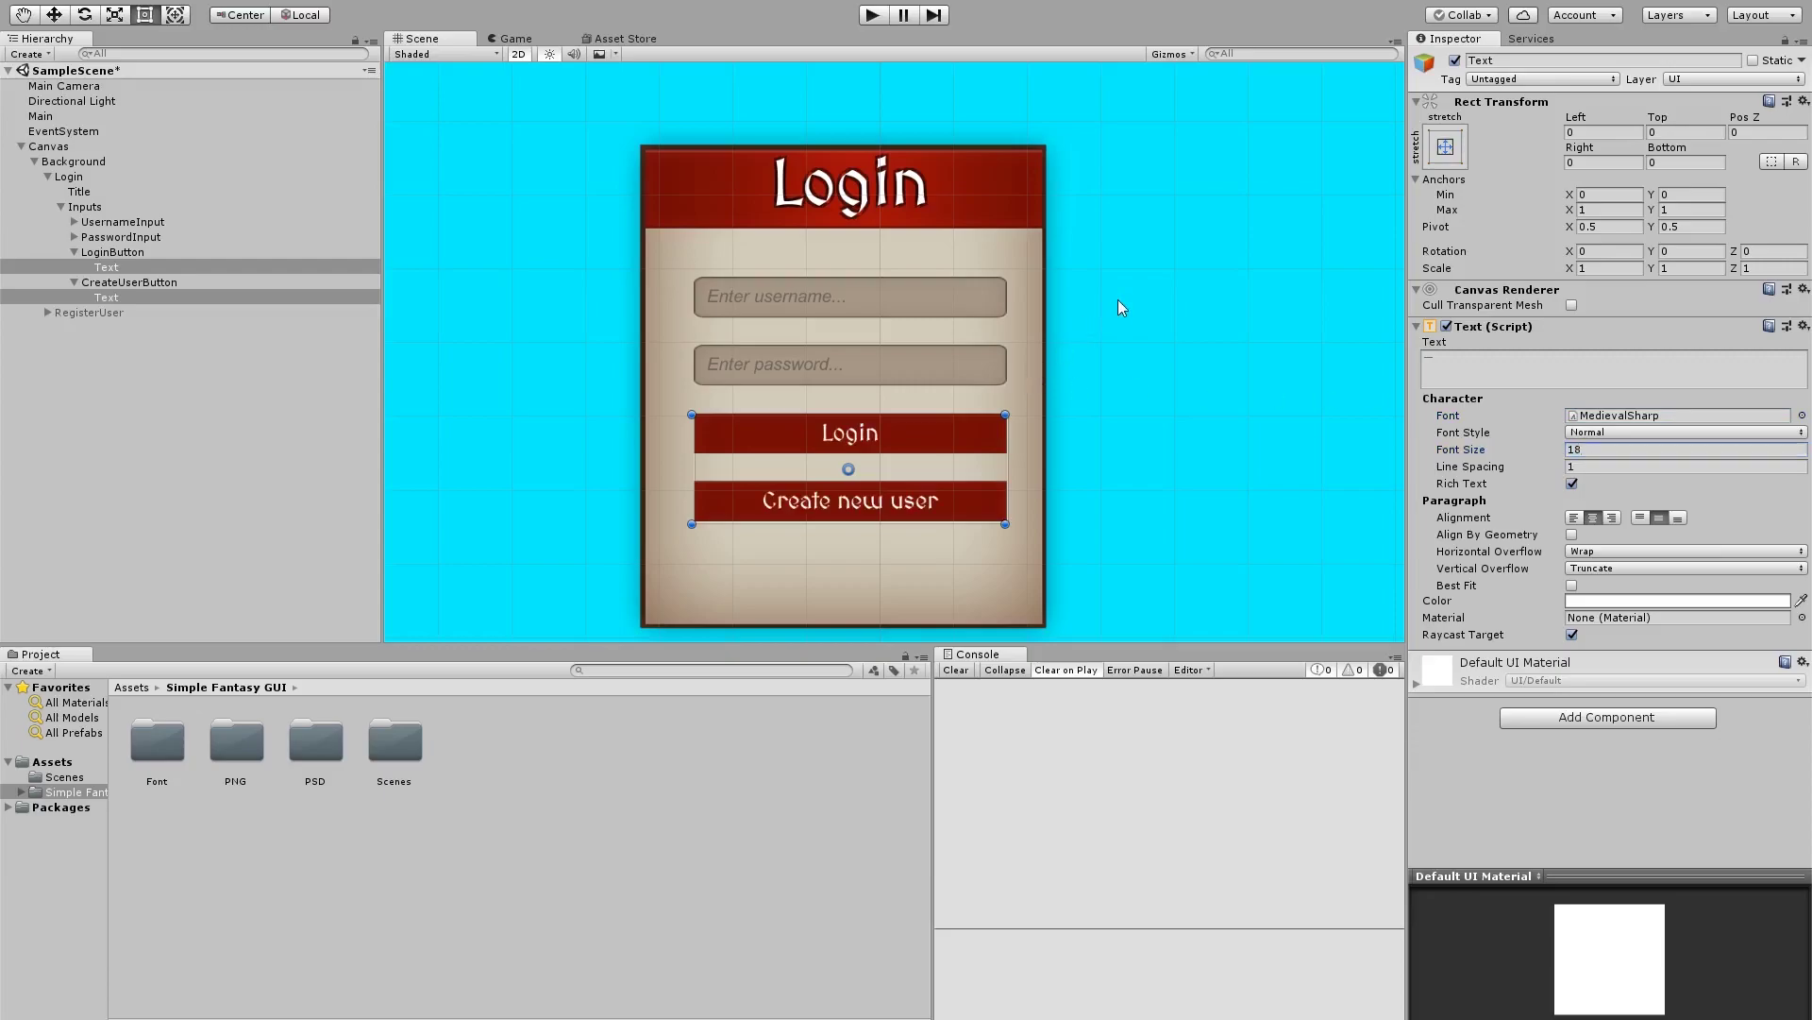
click(1119, 301)
click(661, 315)
Select the Text children of both the username and password input fields
key(q)
scroll(481, 333, down, 1)
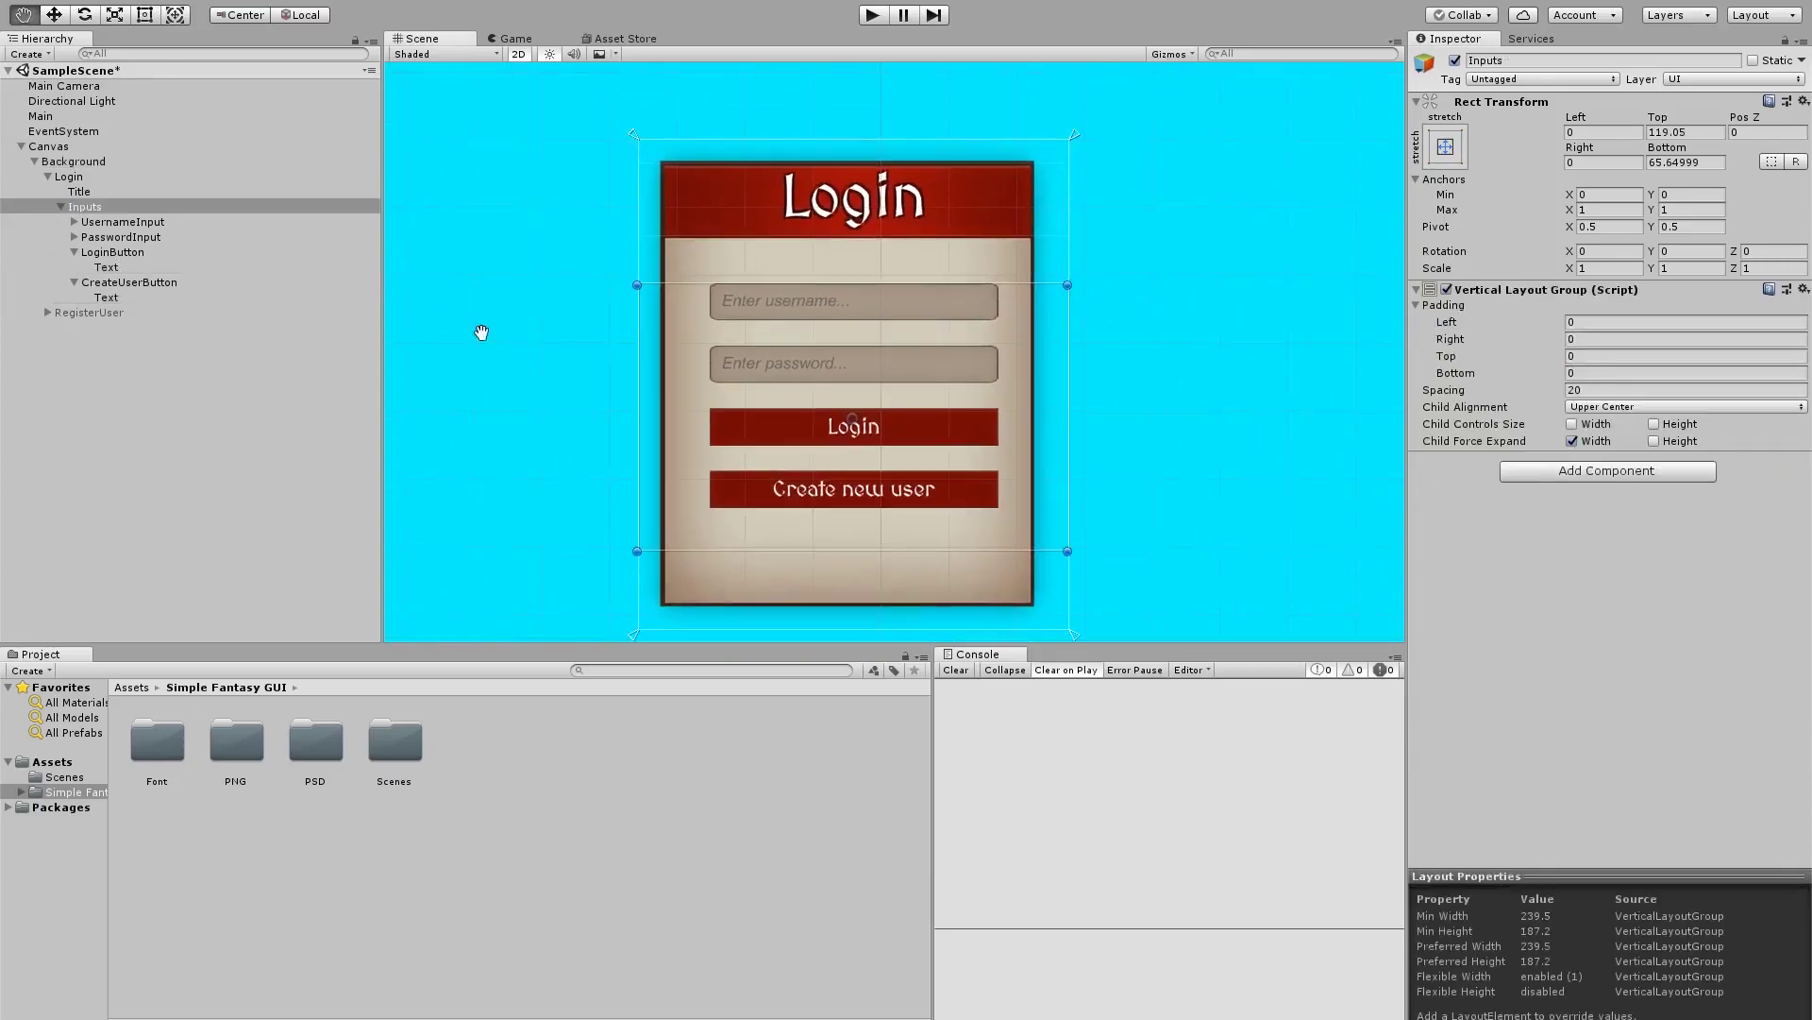
scroll(482, 332, up, 1)
click(73, 222)
click(75, 267)
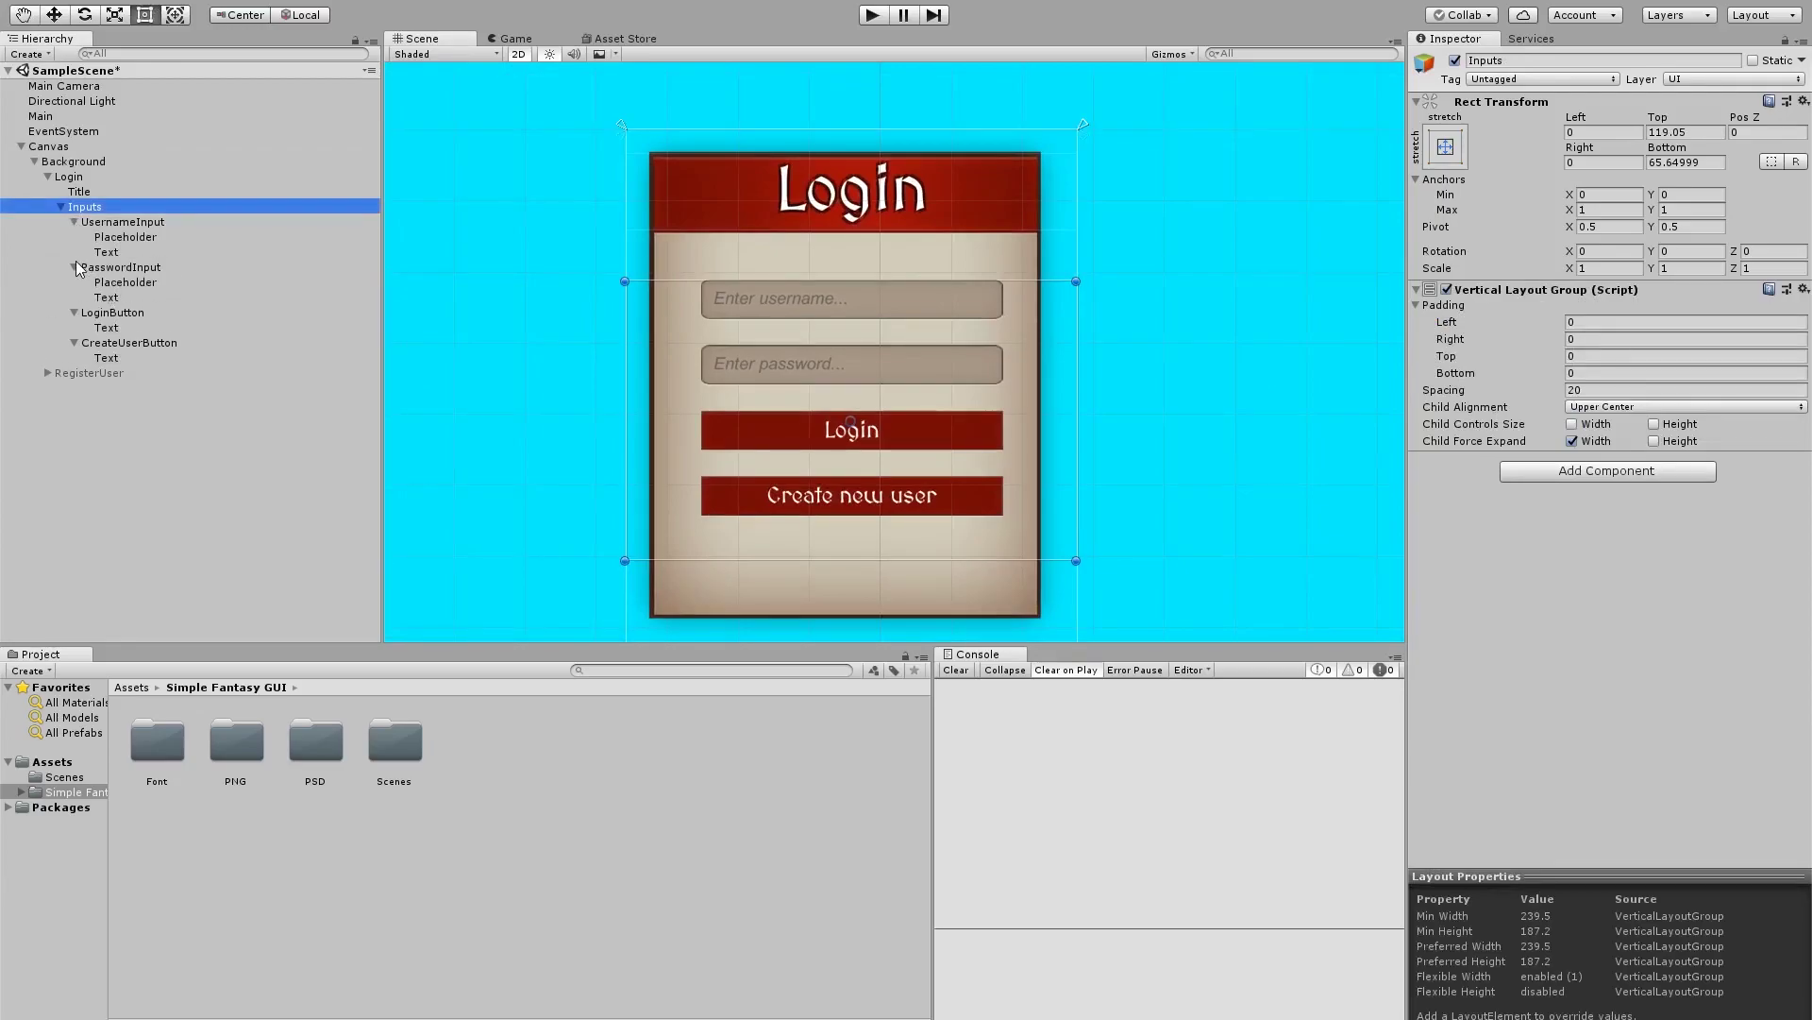
click(106, 252)
ctrl+click(107, 297)
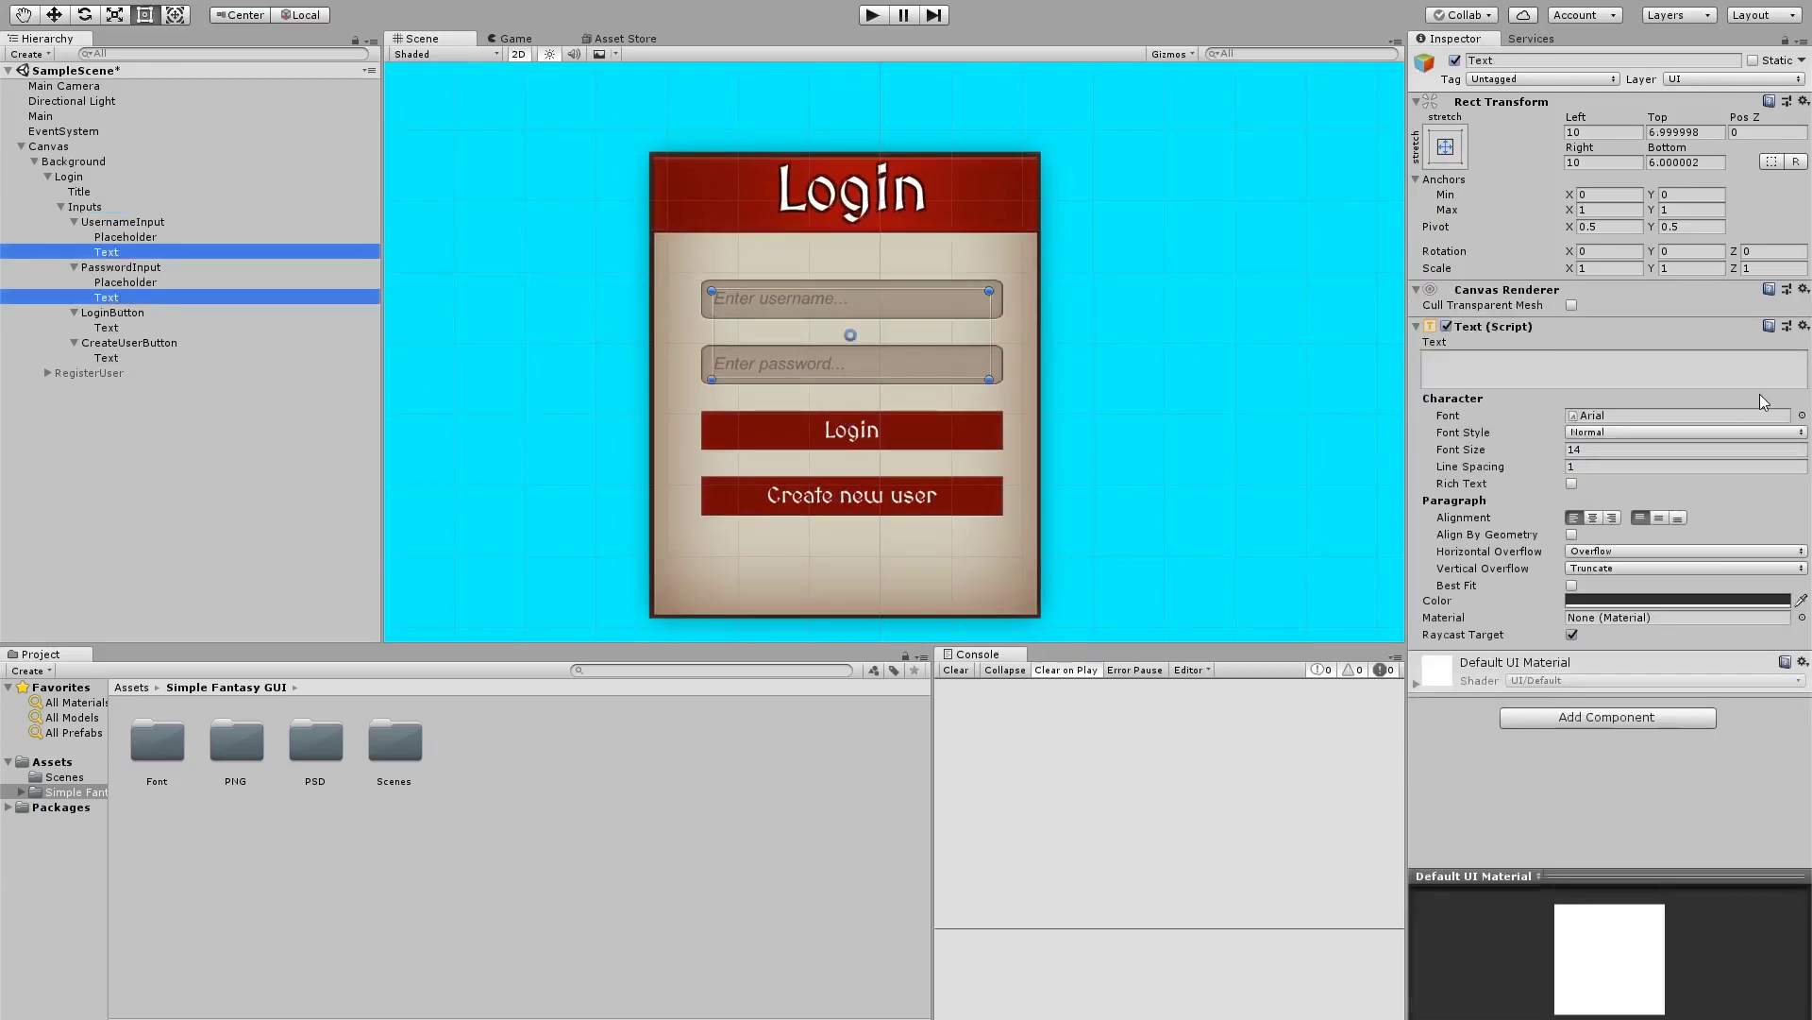
Set the entry text to MedievalSharp at size 18 and save the scene
click(1802, 416)
click(637, 267)
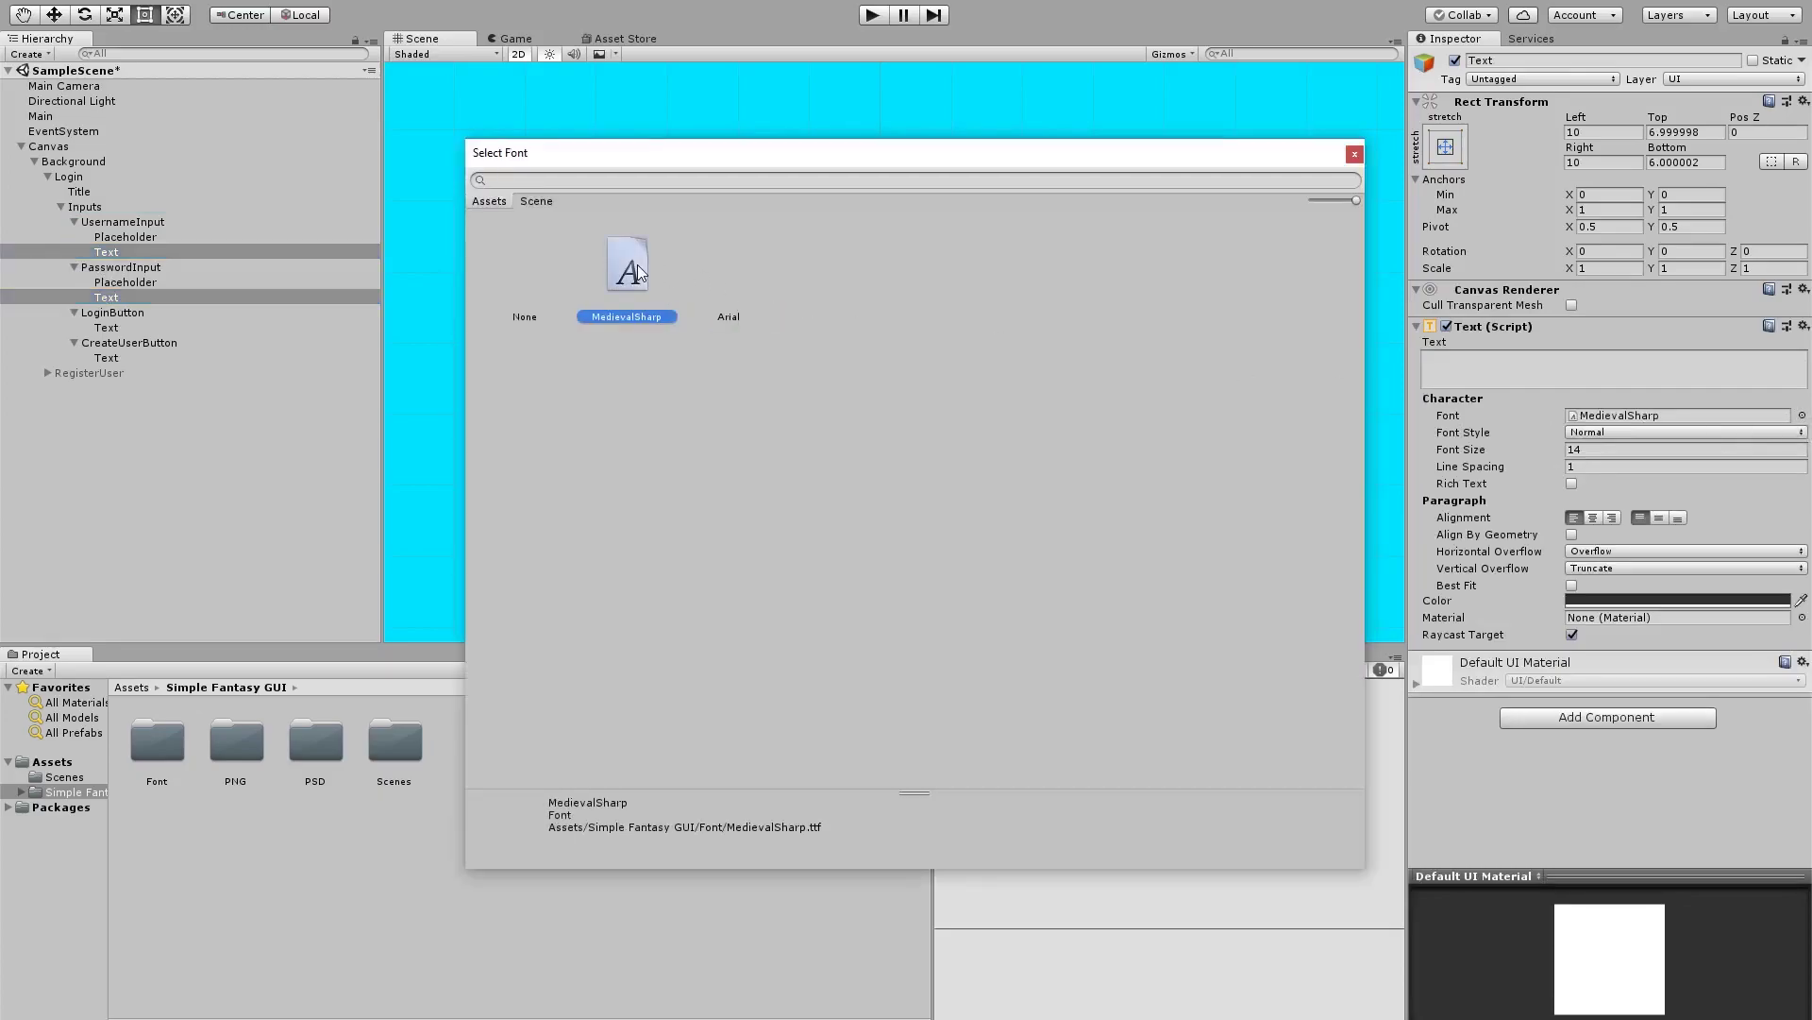
click(638, 264)
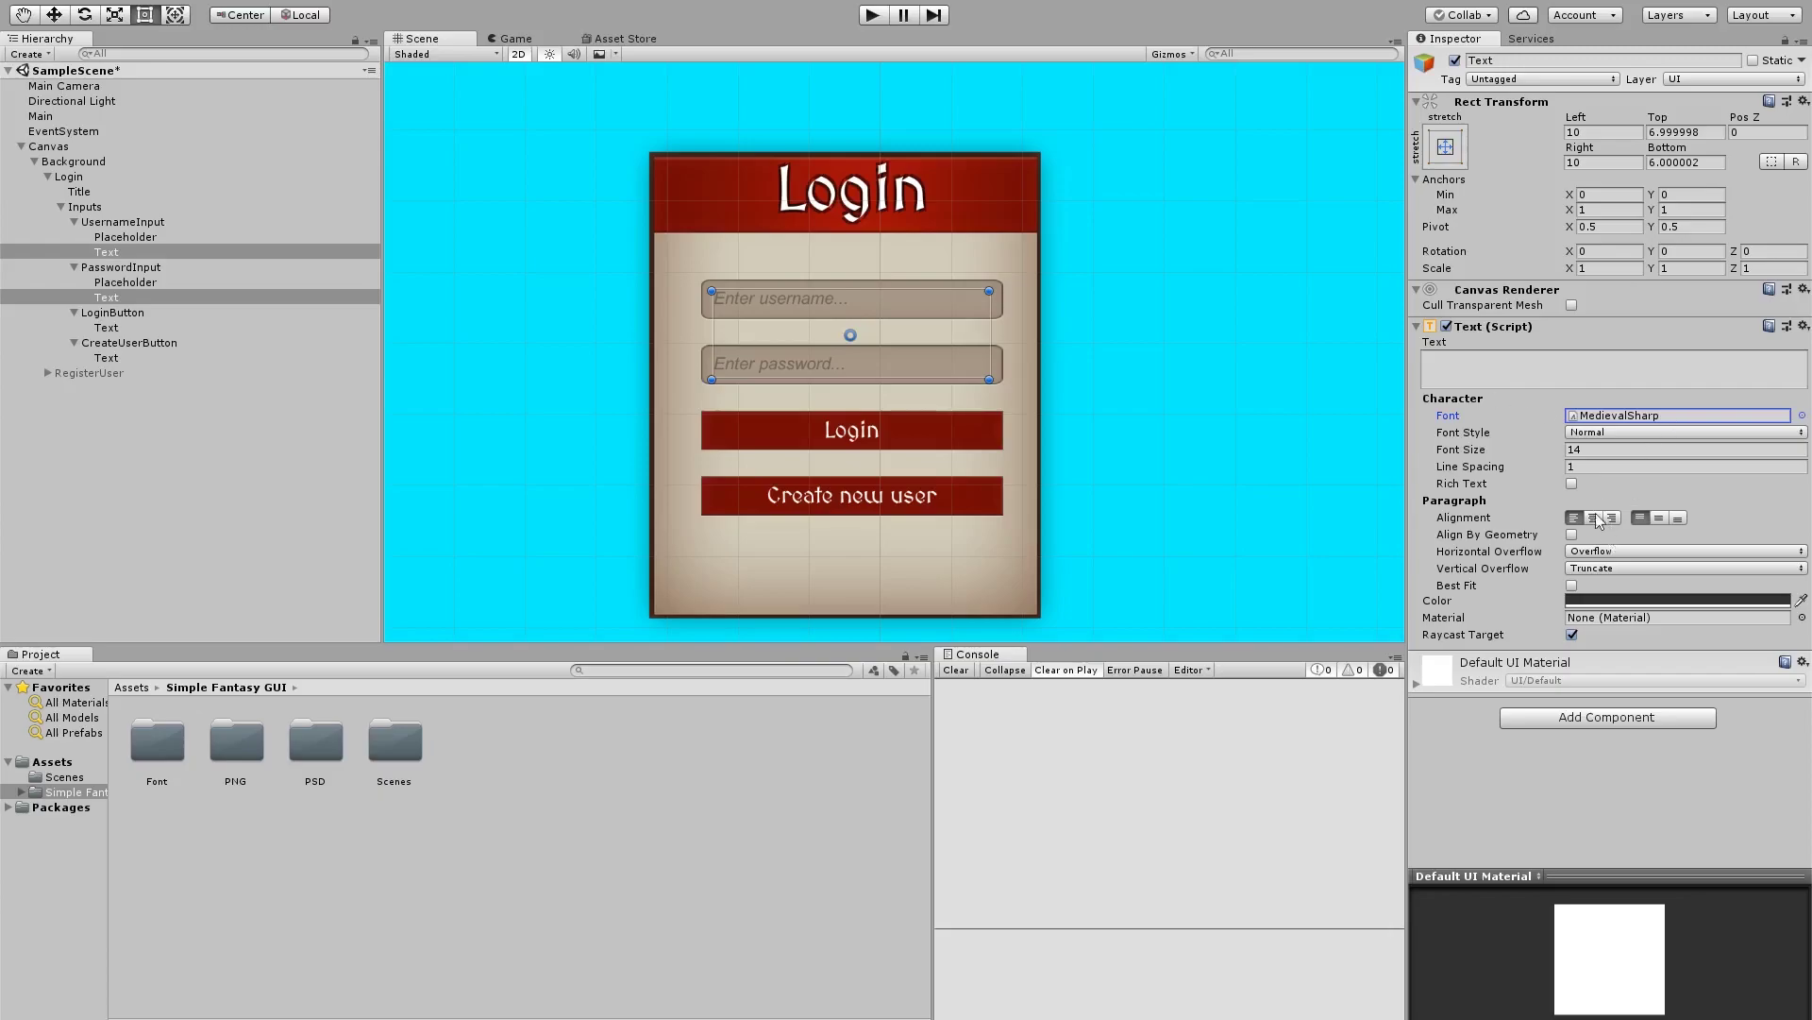
click(1596, 450)
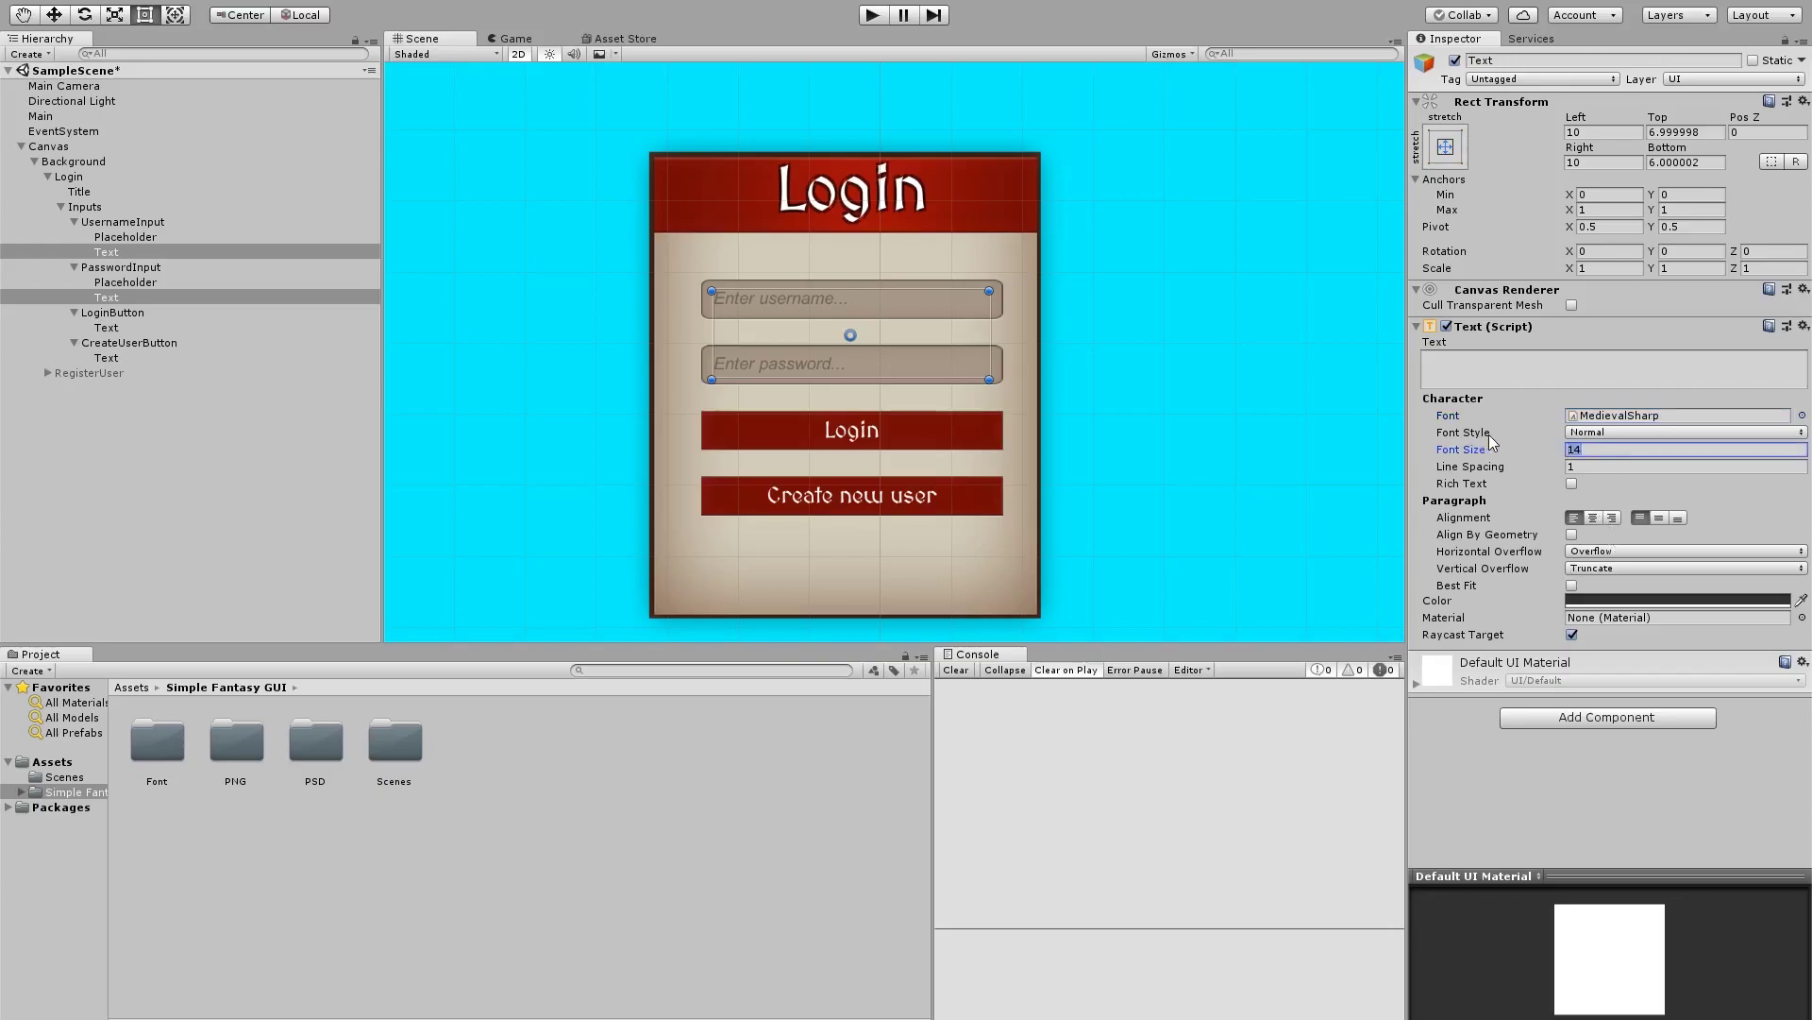
text(18)
key(ctrl+s)
Browse the Simple Fantasy GUI preview gallery, including the quest panel image, then return to Scene
click(206, 409)
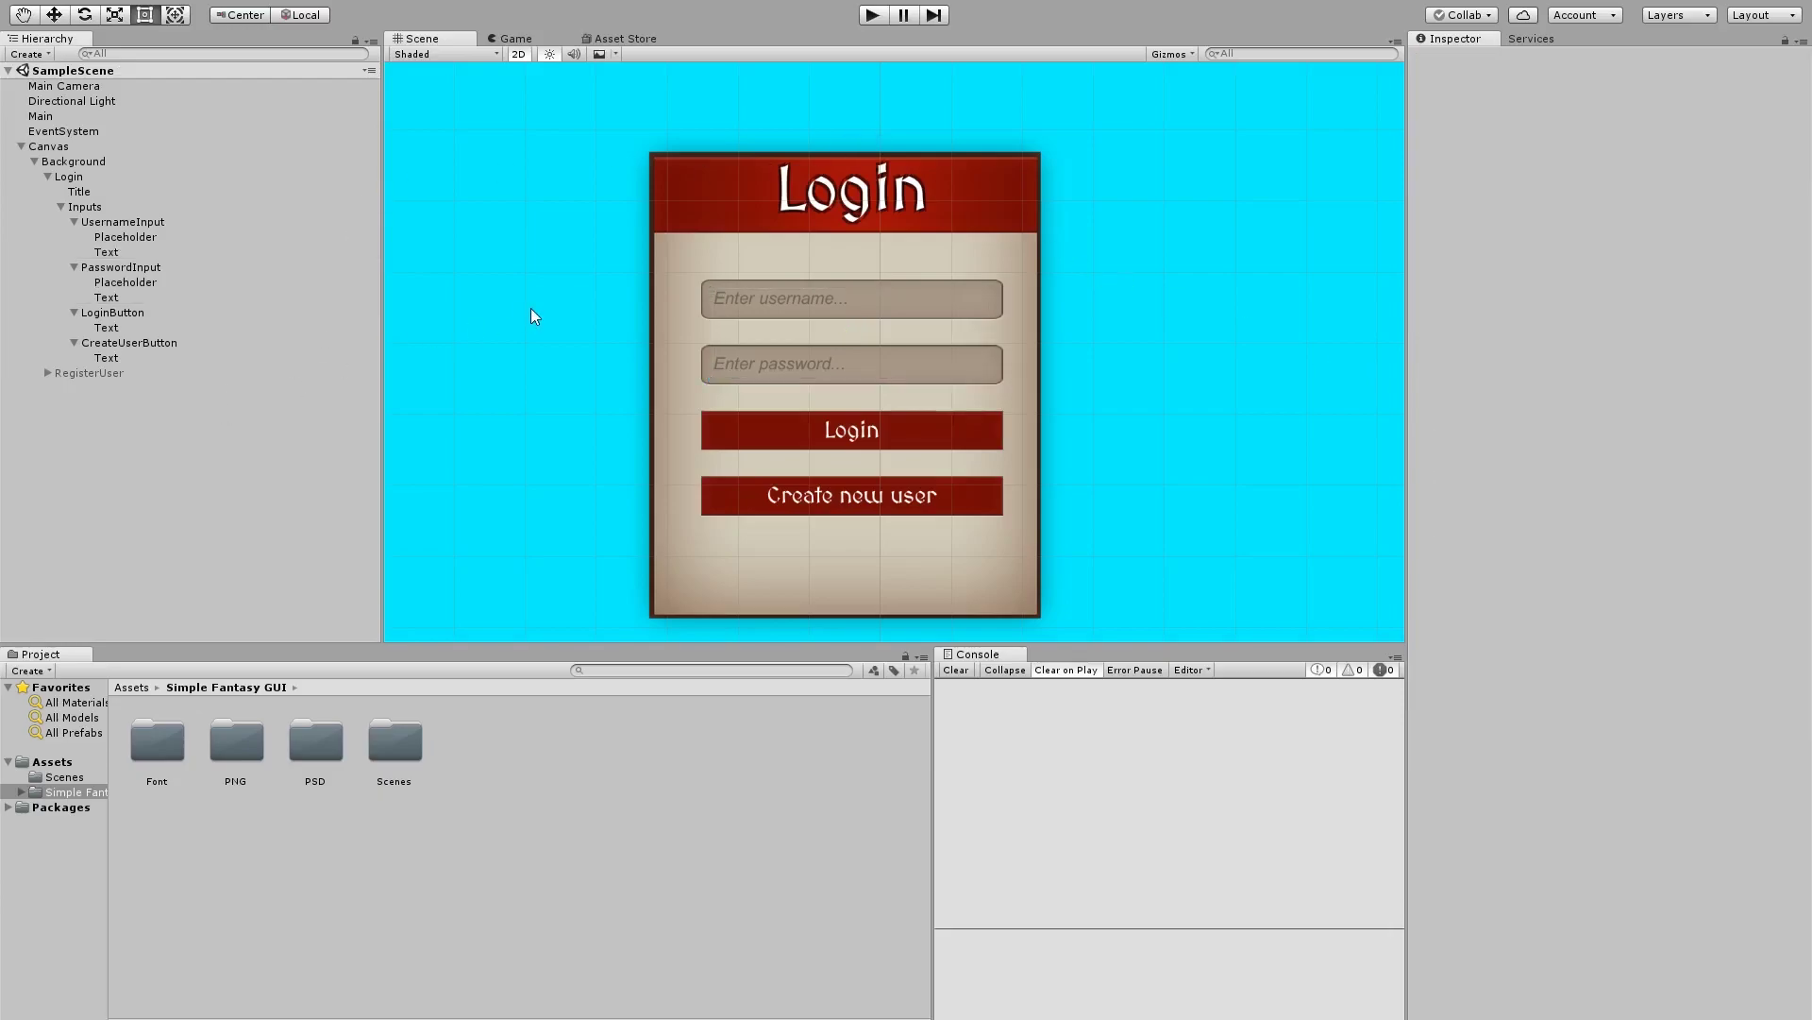
scroll(530, 307, down, 3)
scroll(623, 338, up, 2)
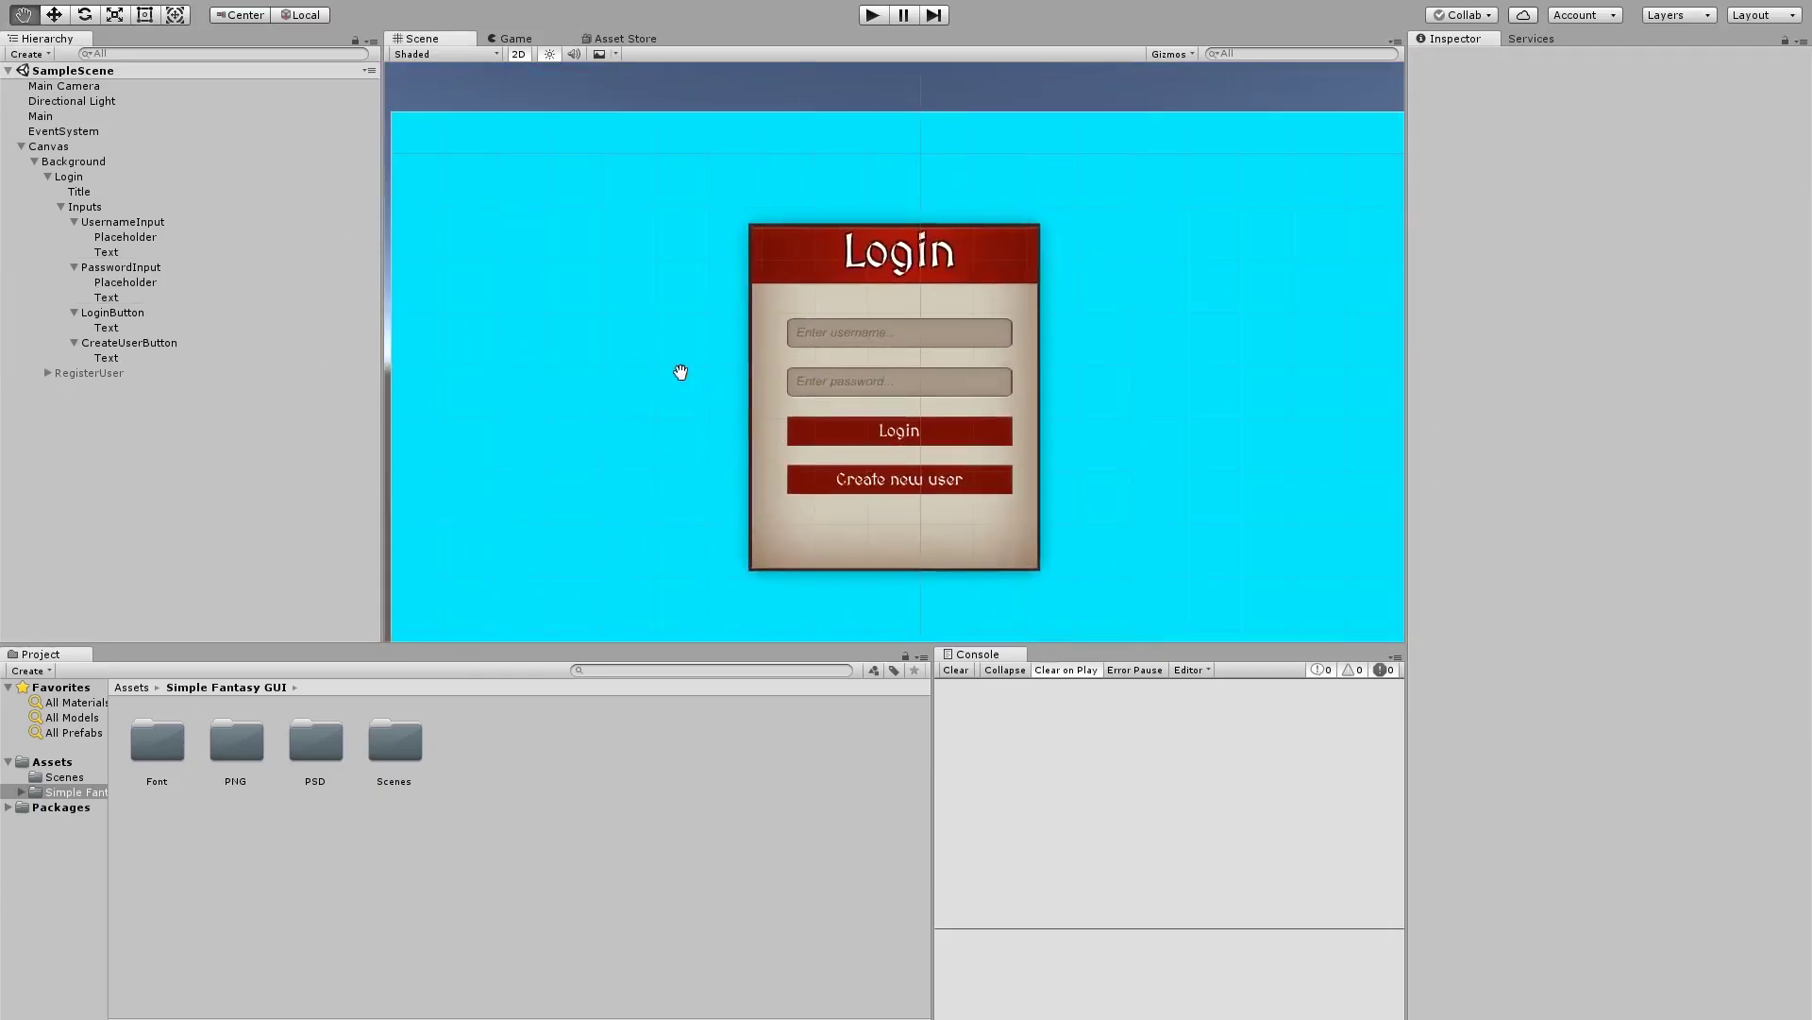
click(622, 38)
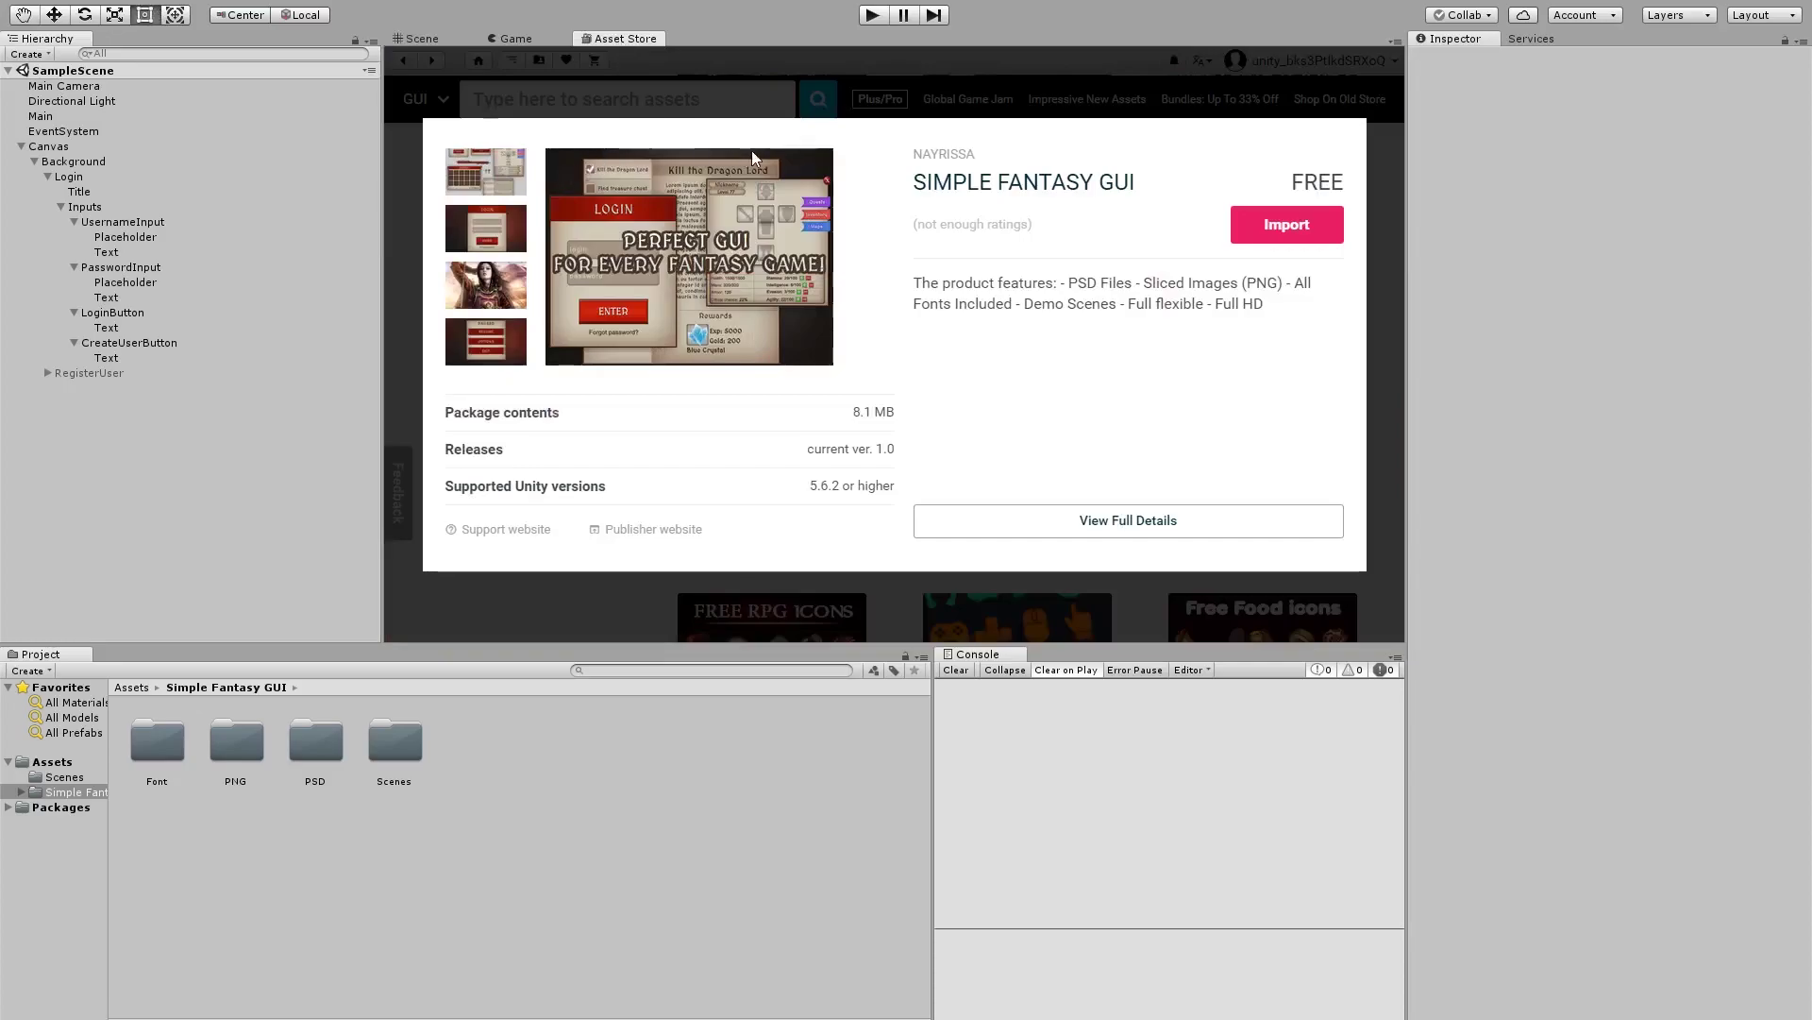
click(493, 168)
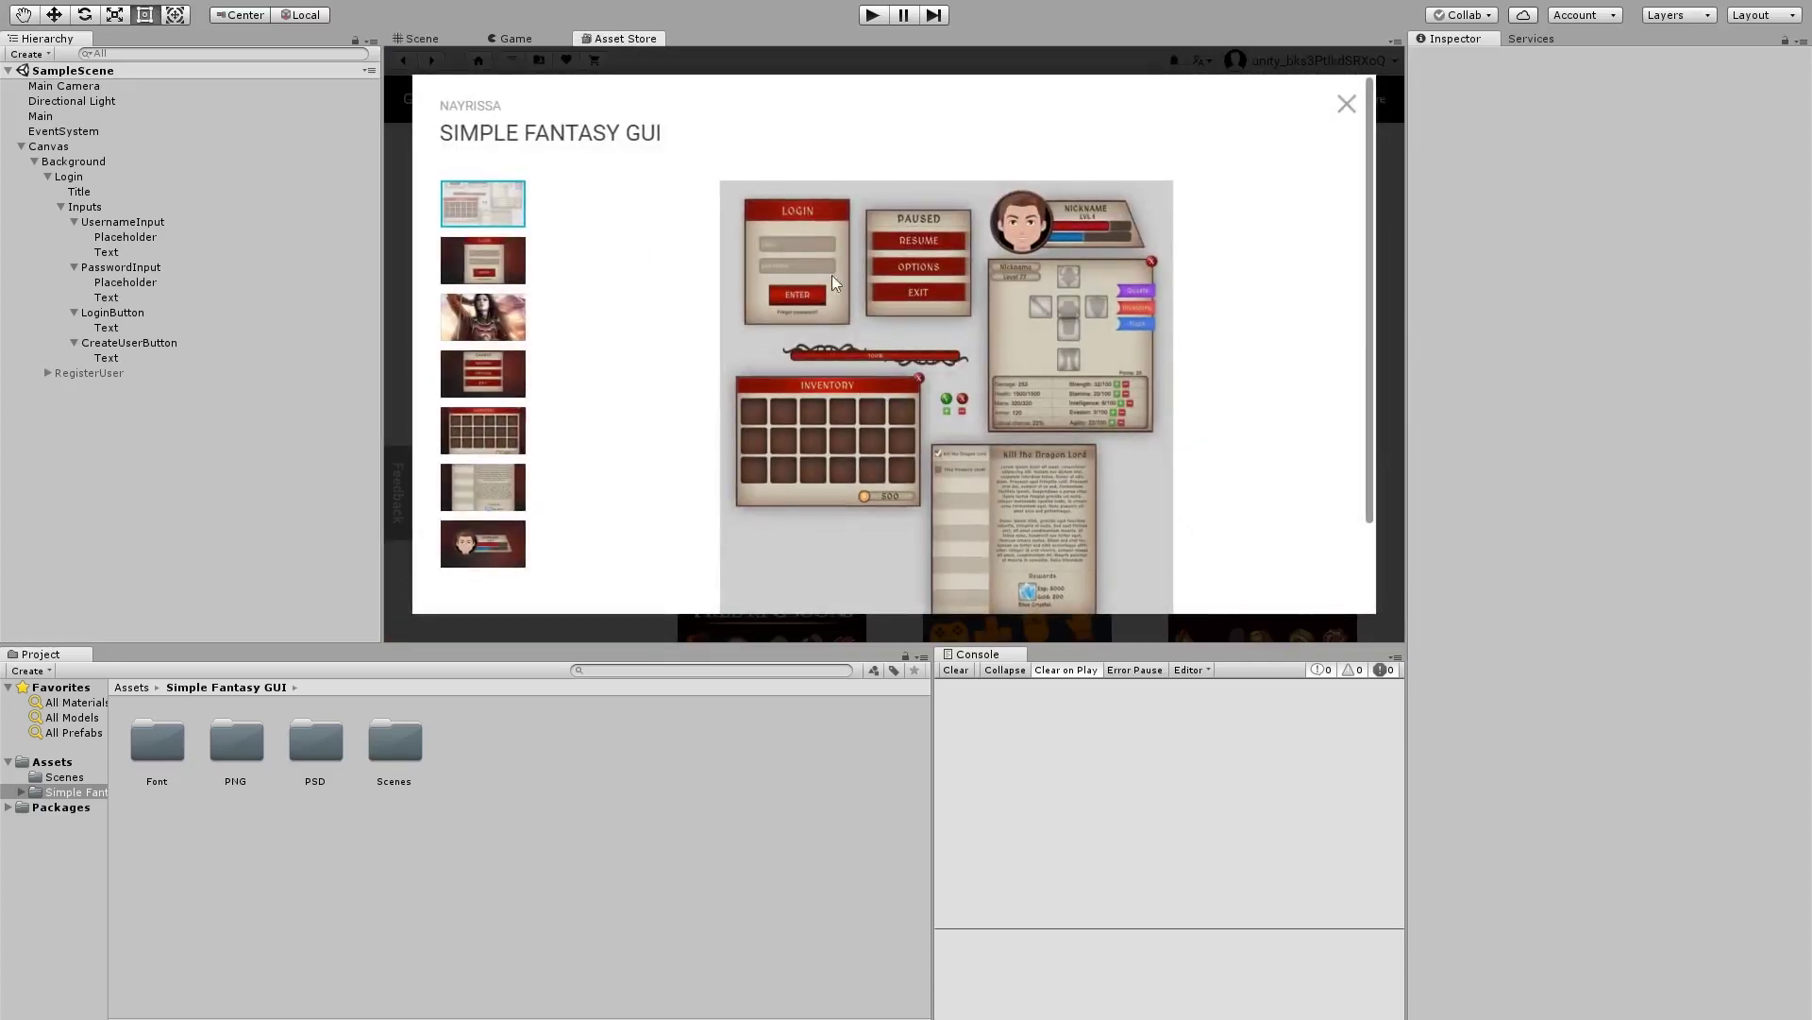
scroll(817, 484, down, 1)
click(508, 395)
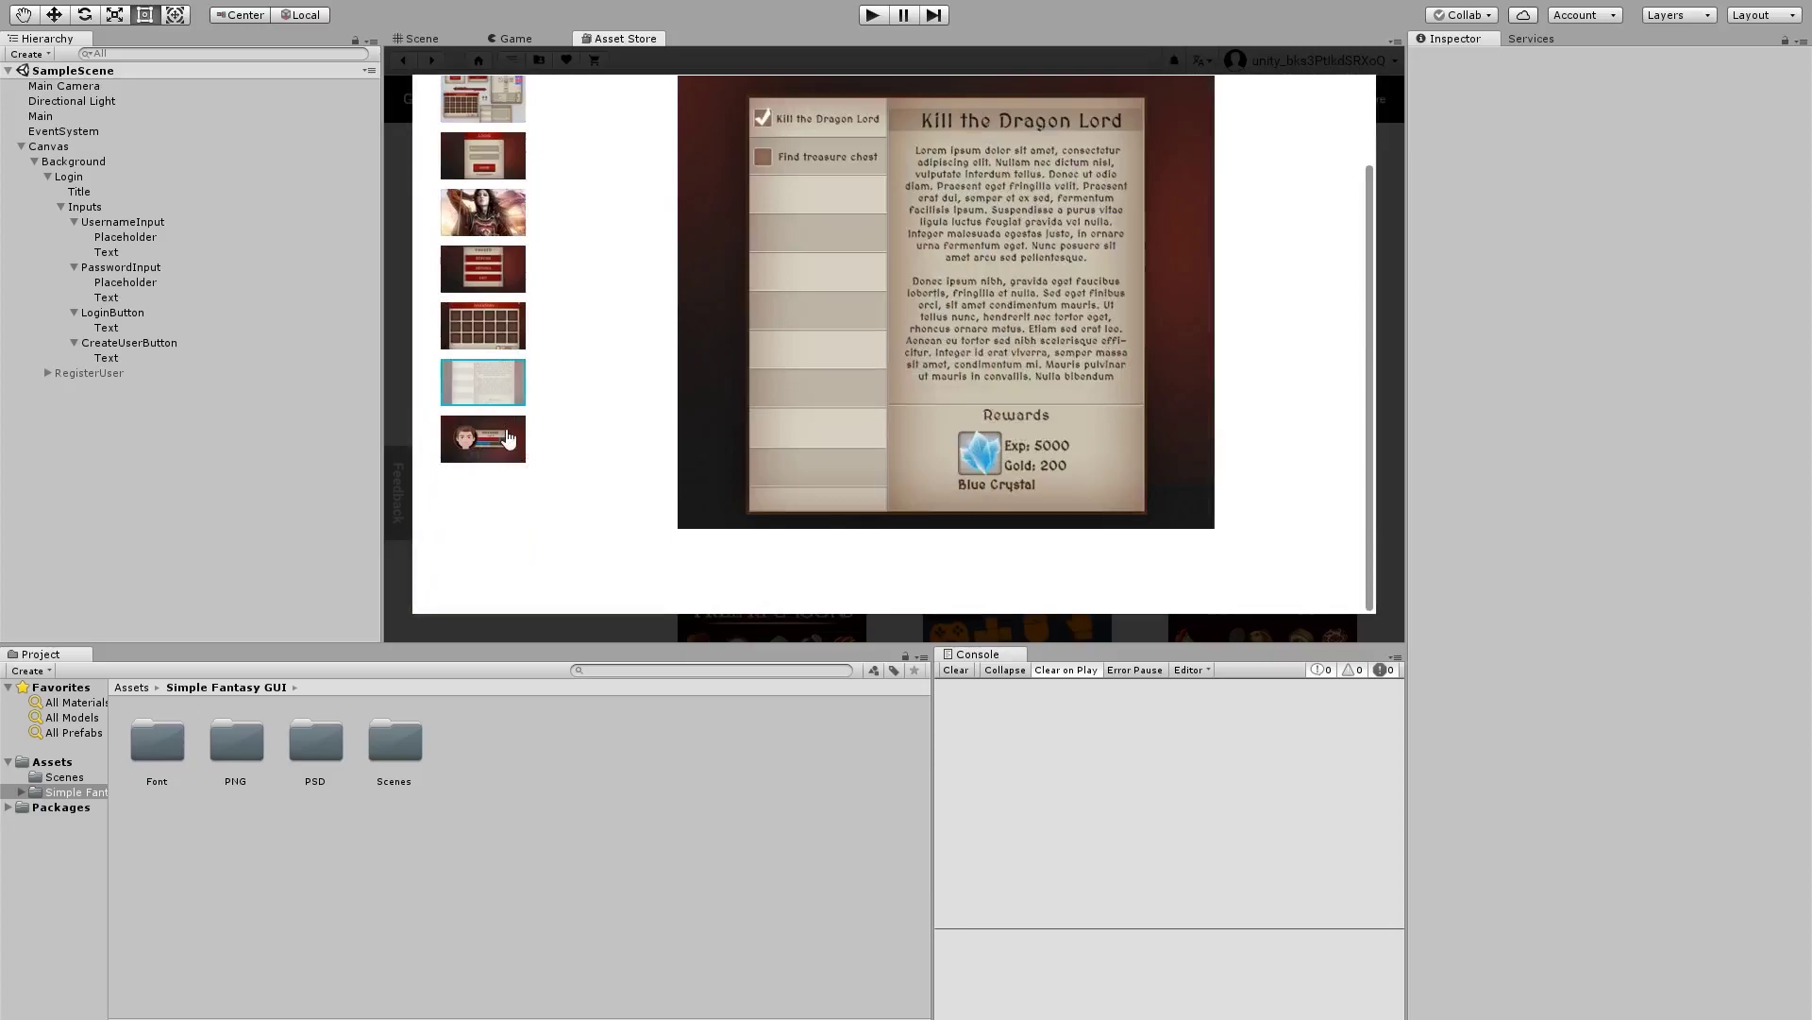
click(507, 438)
click(493, 395)
scroll(573, 409, up, 1)
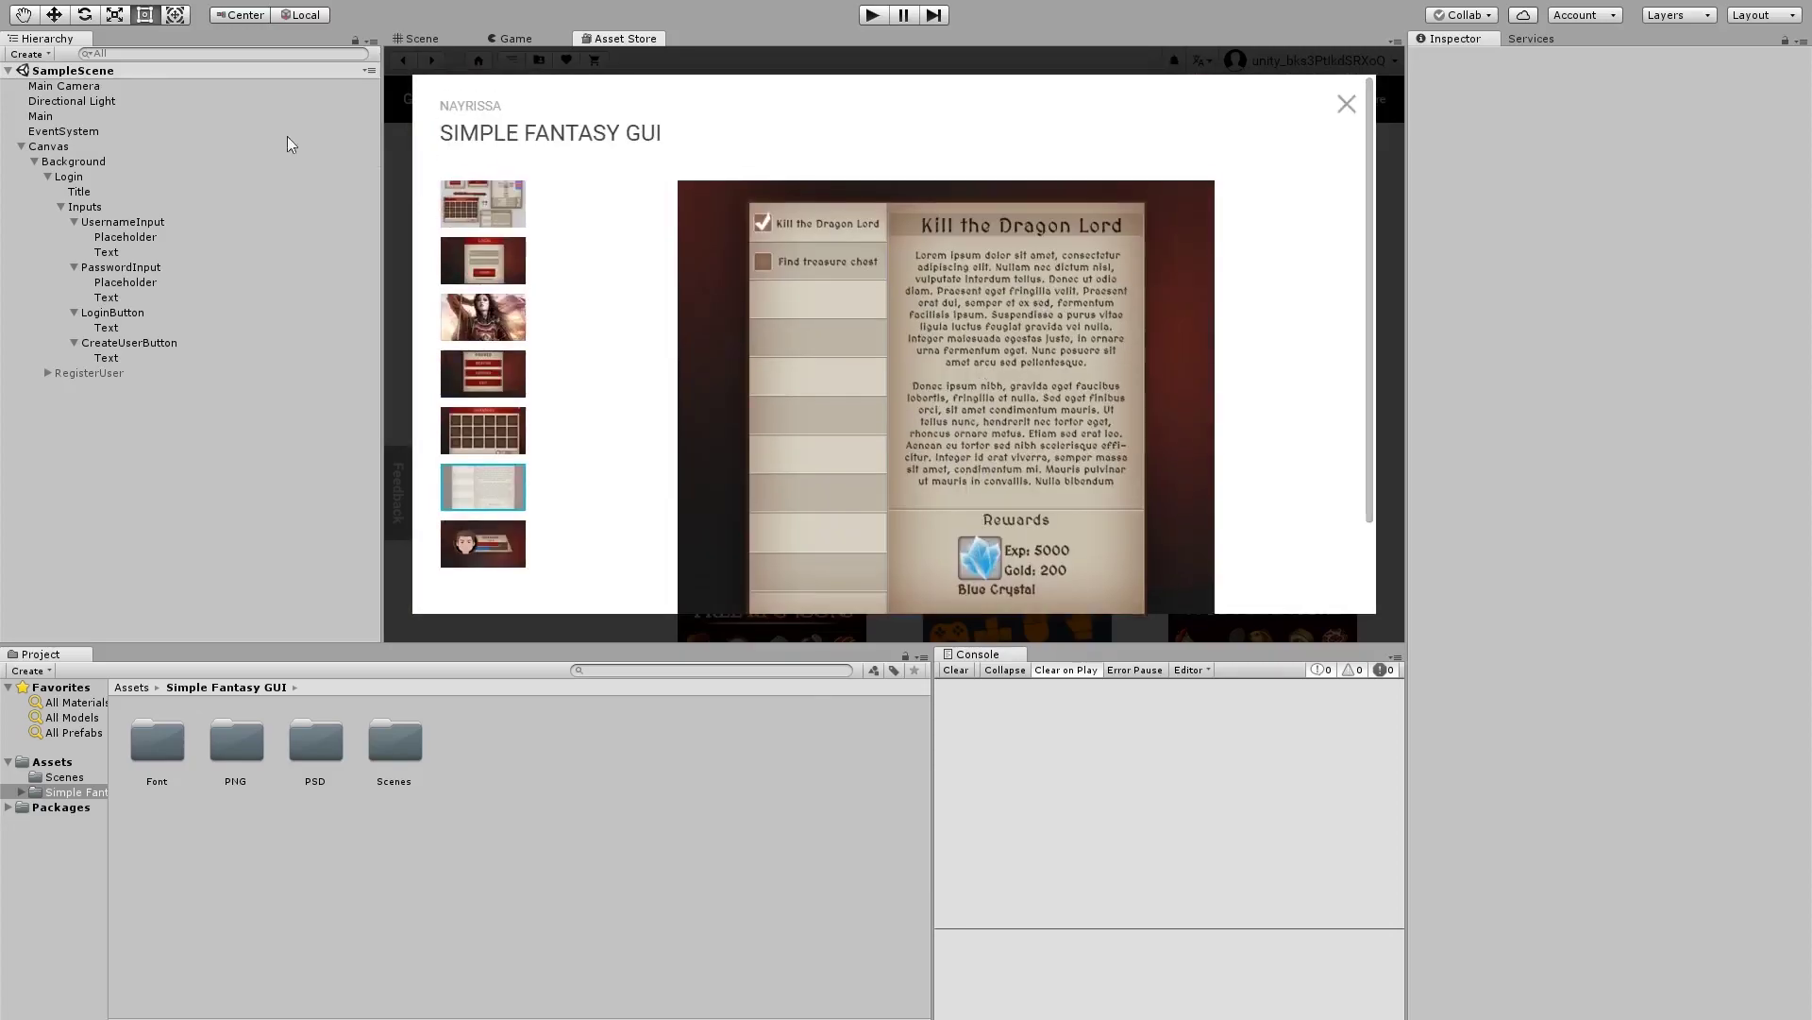
click(439, 37)
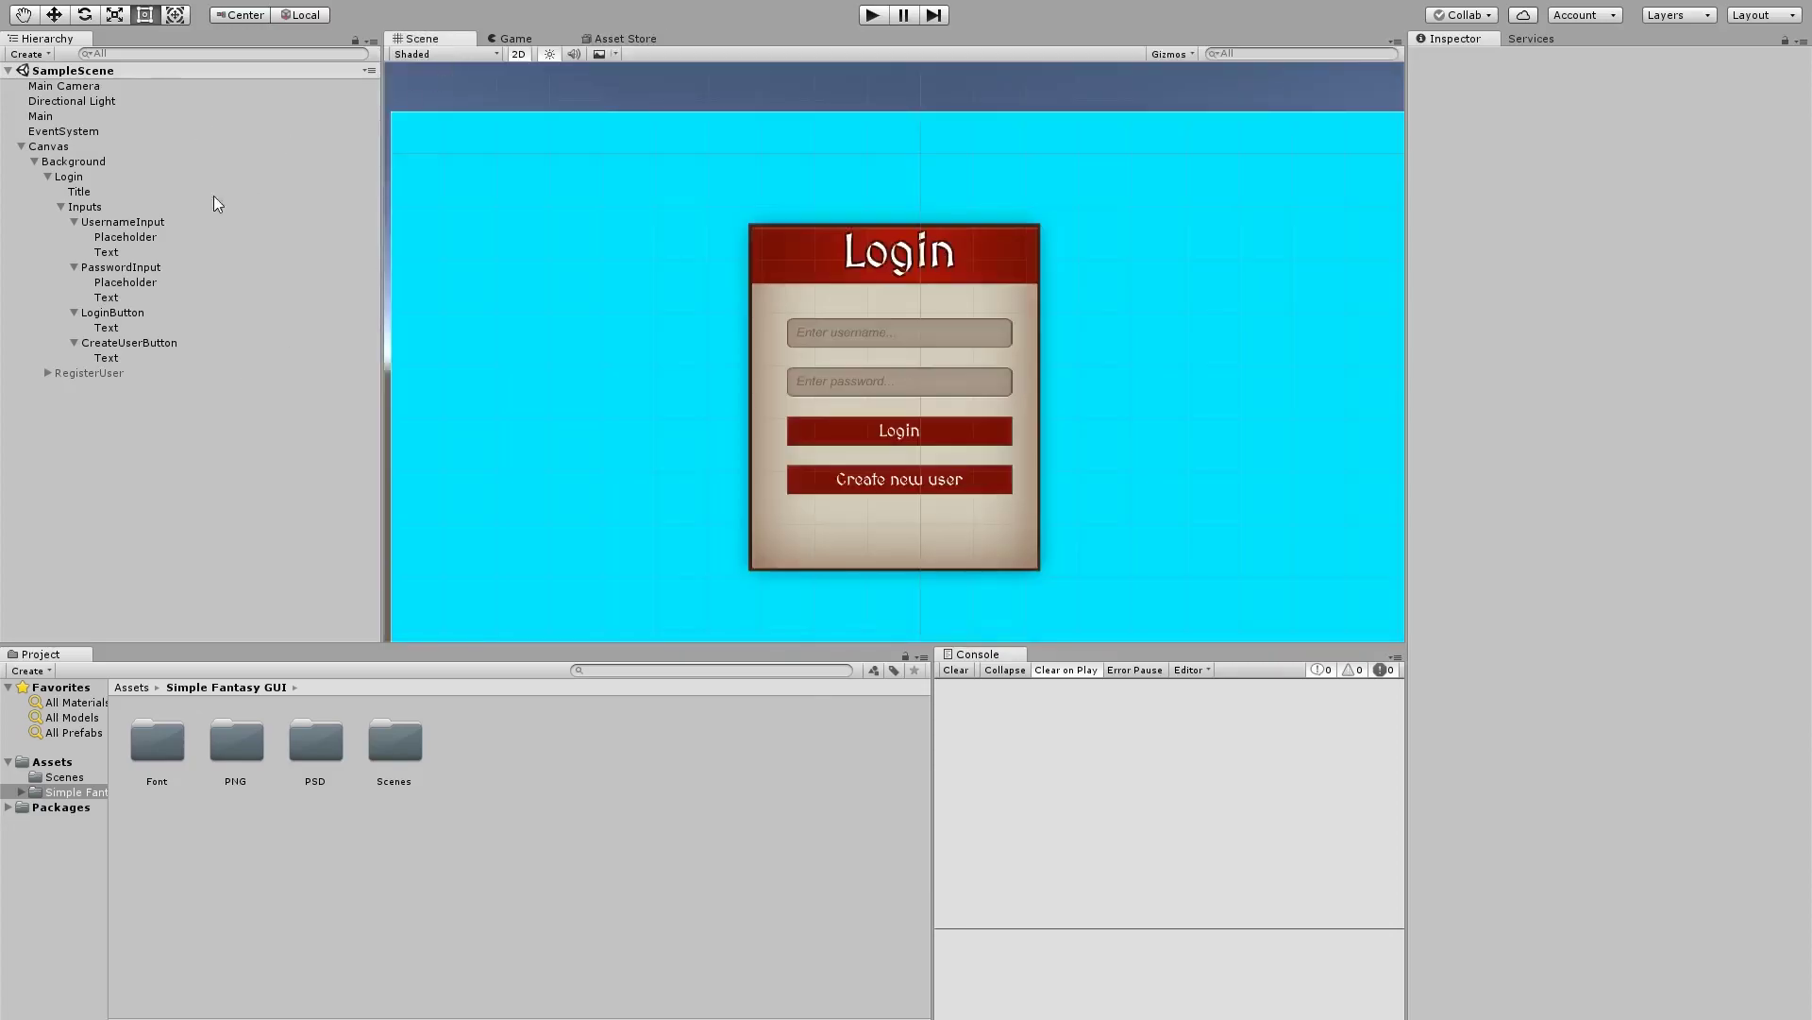
Tint the Background image a muted beige (BCB8A1) and select the RegisterUser panel
click(83, 164)
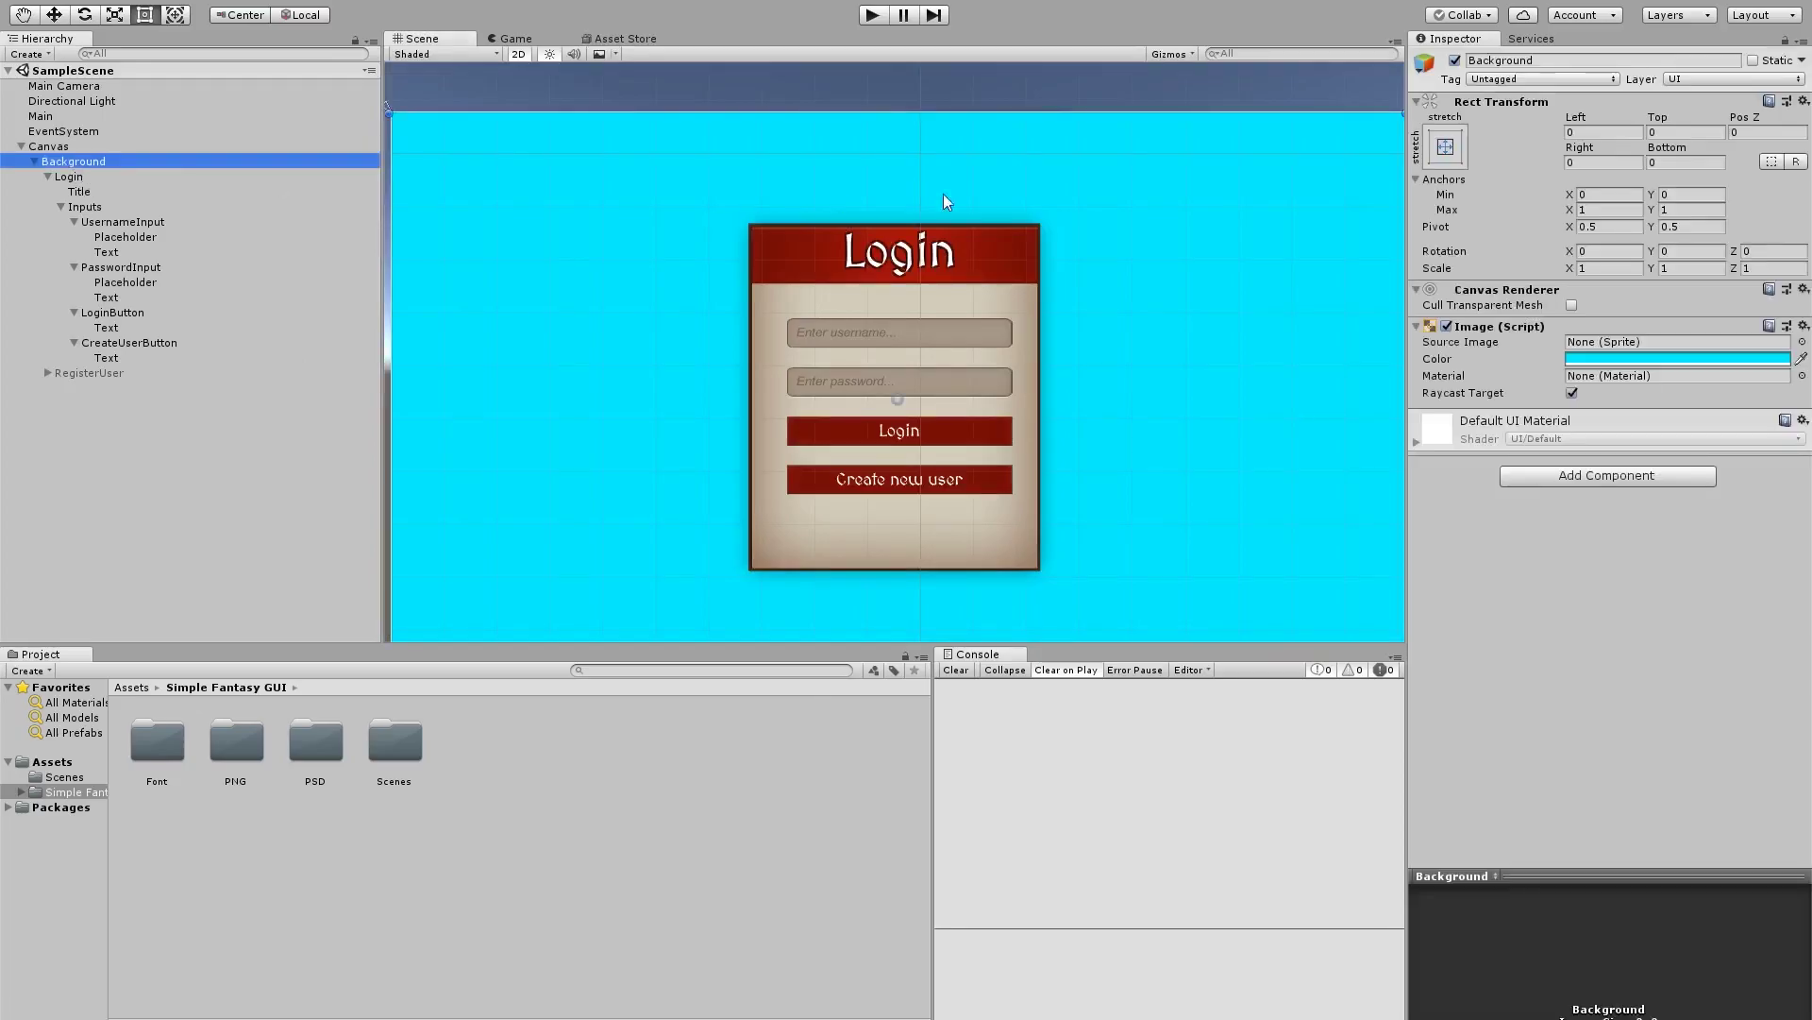
click(1665, 364)
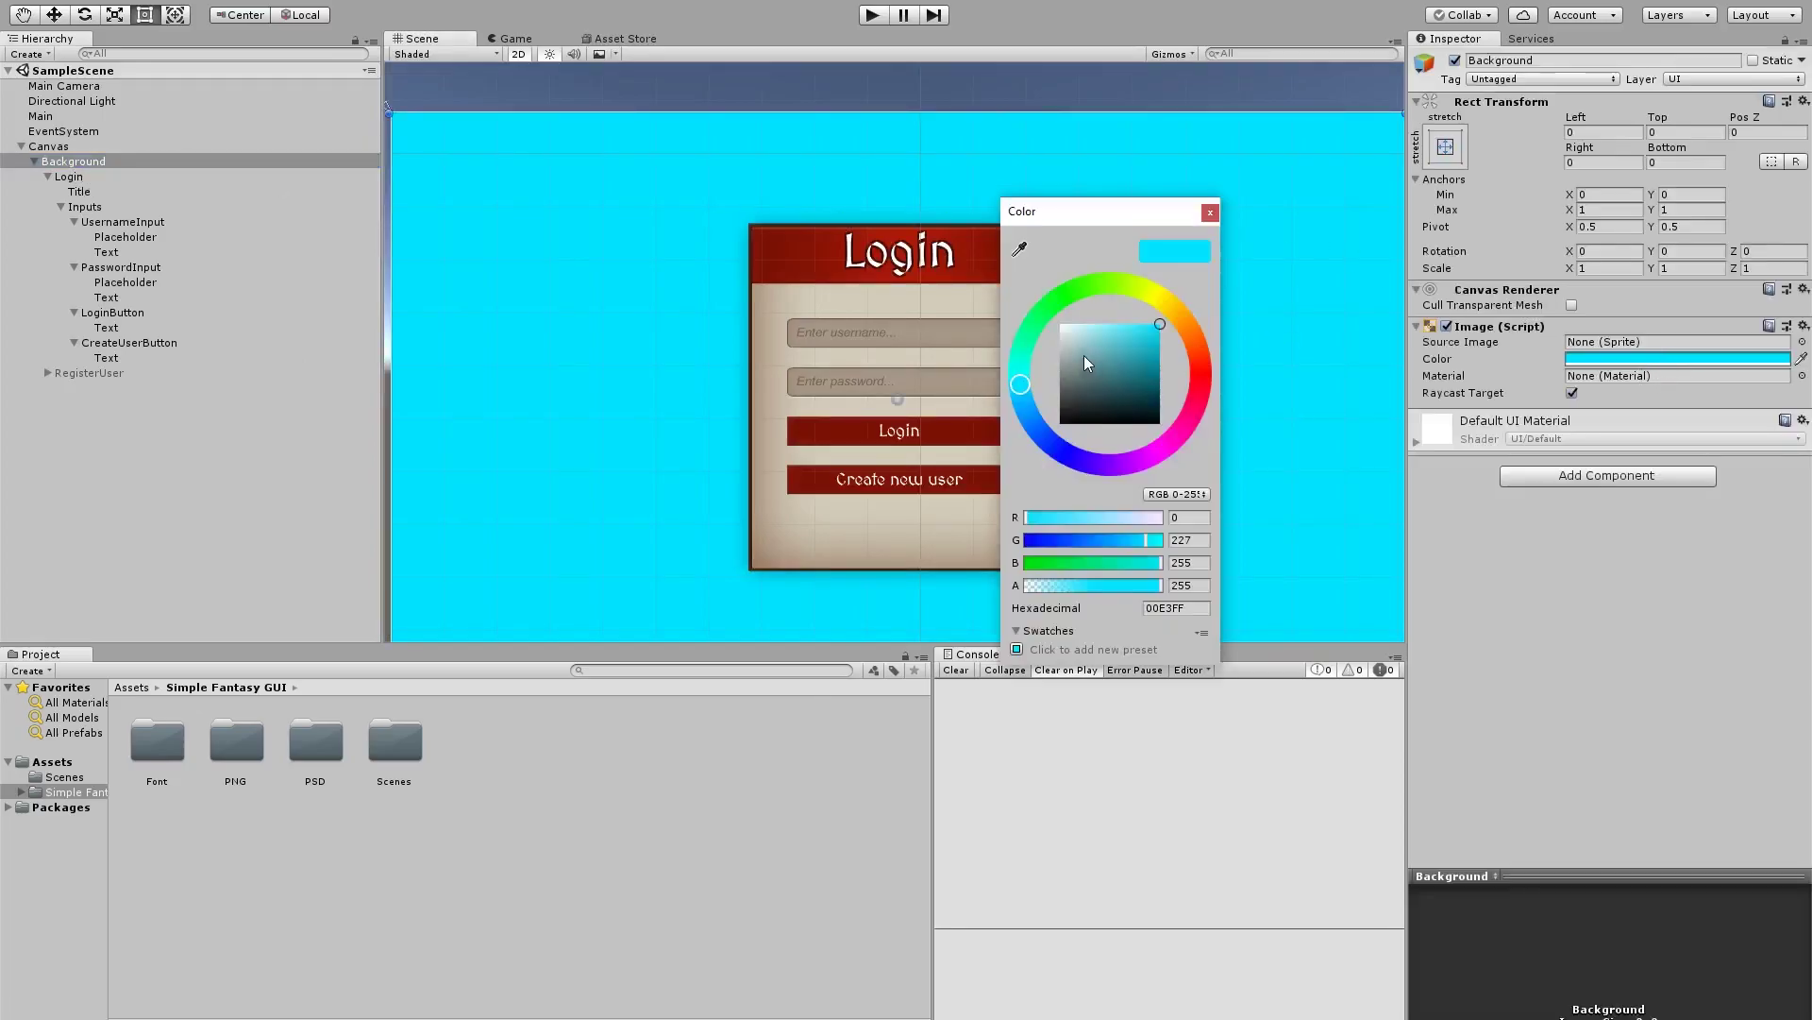
drag(1084, 355, 994, 338)
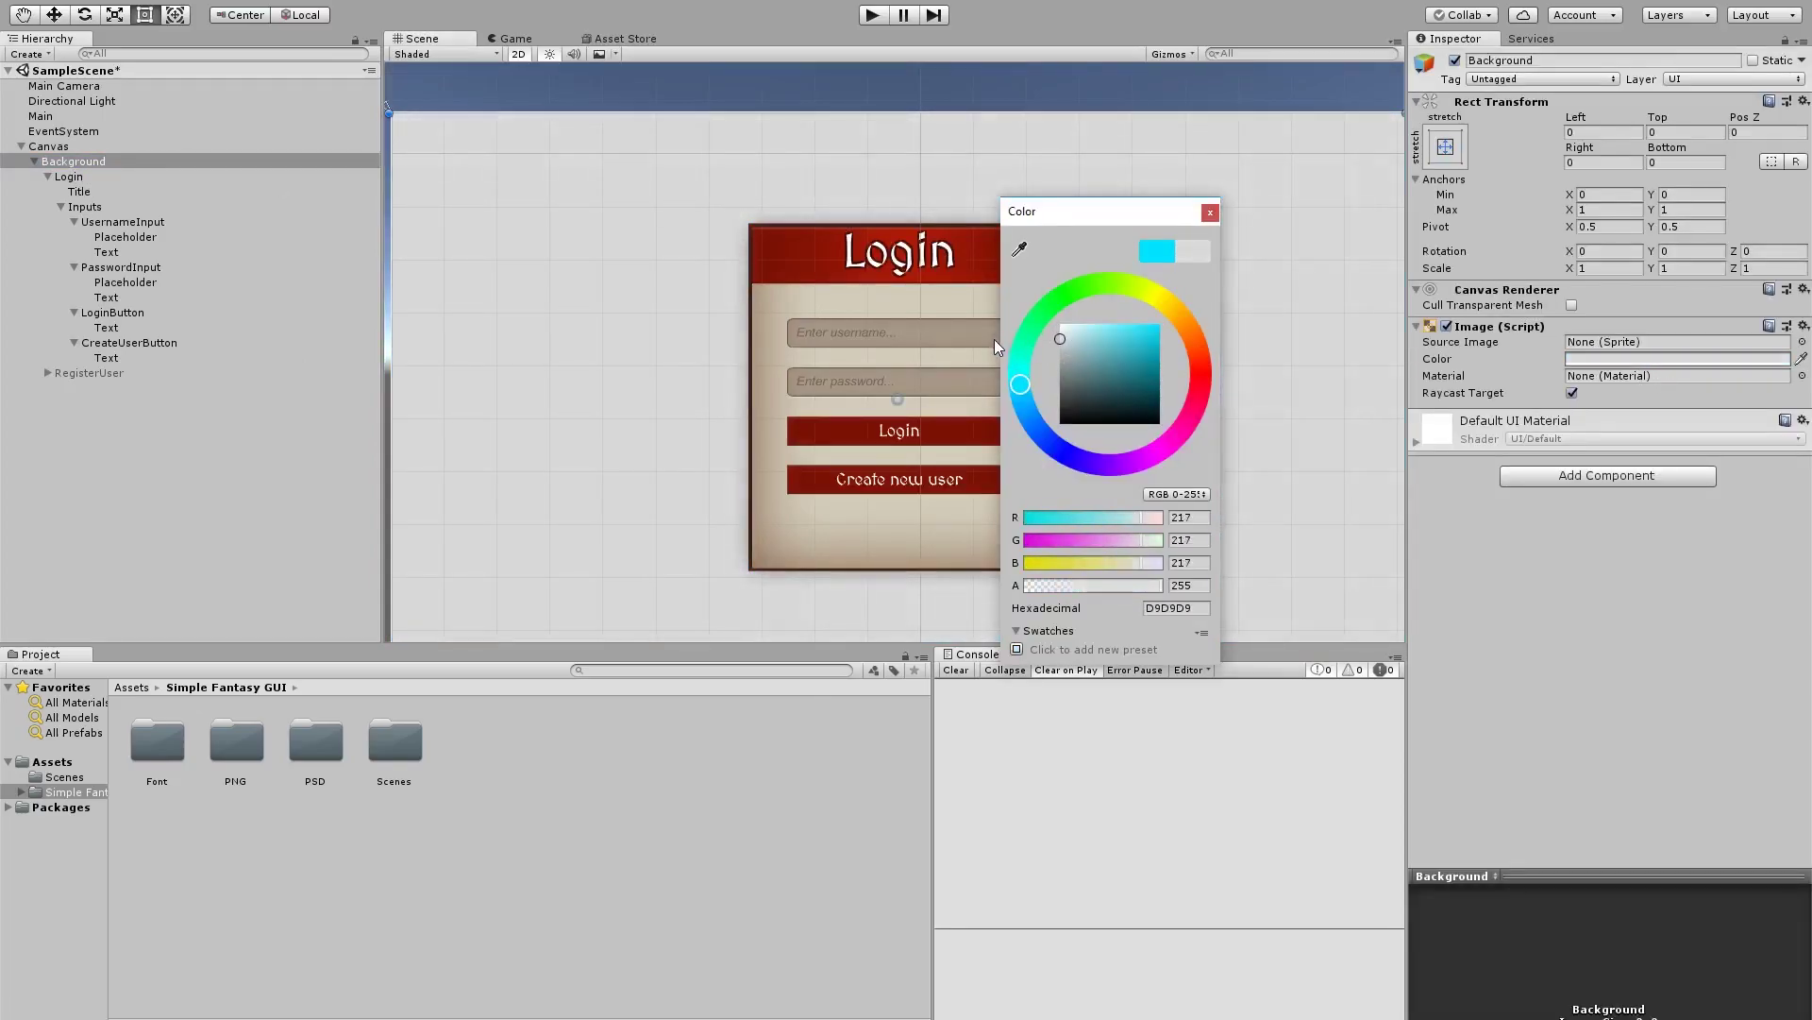
click(1164, 300)
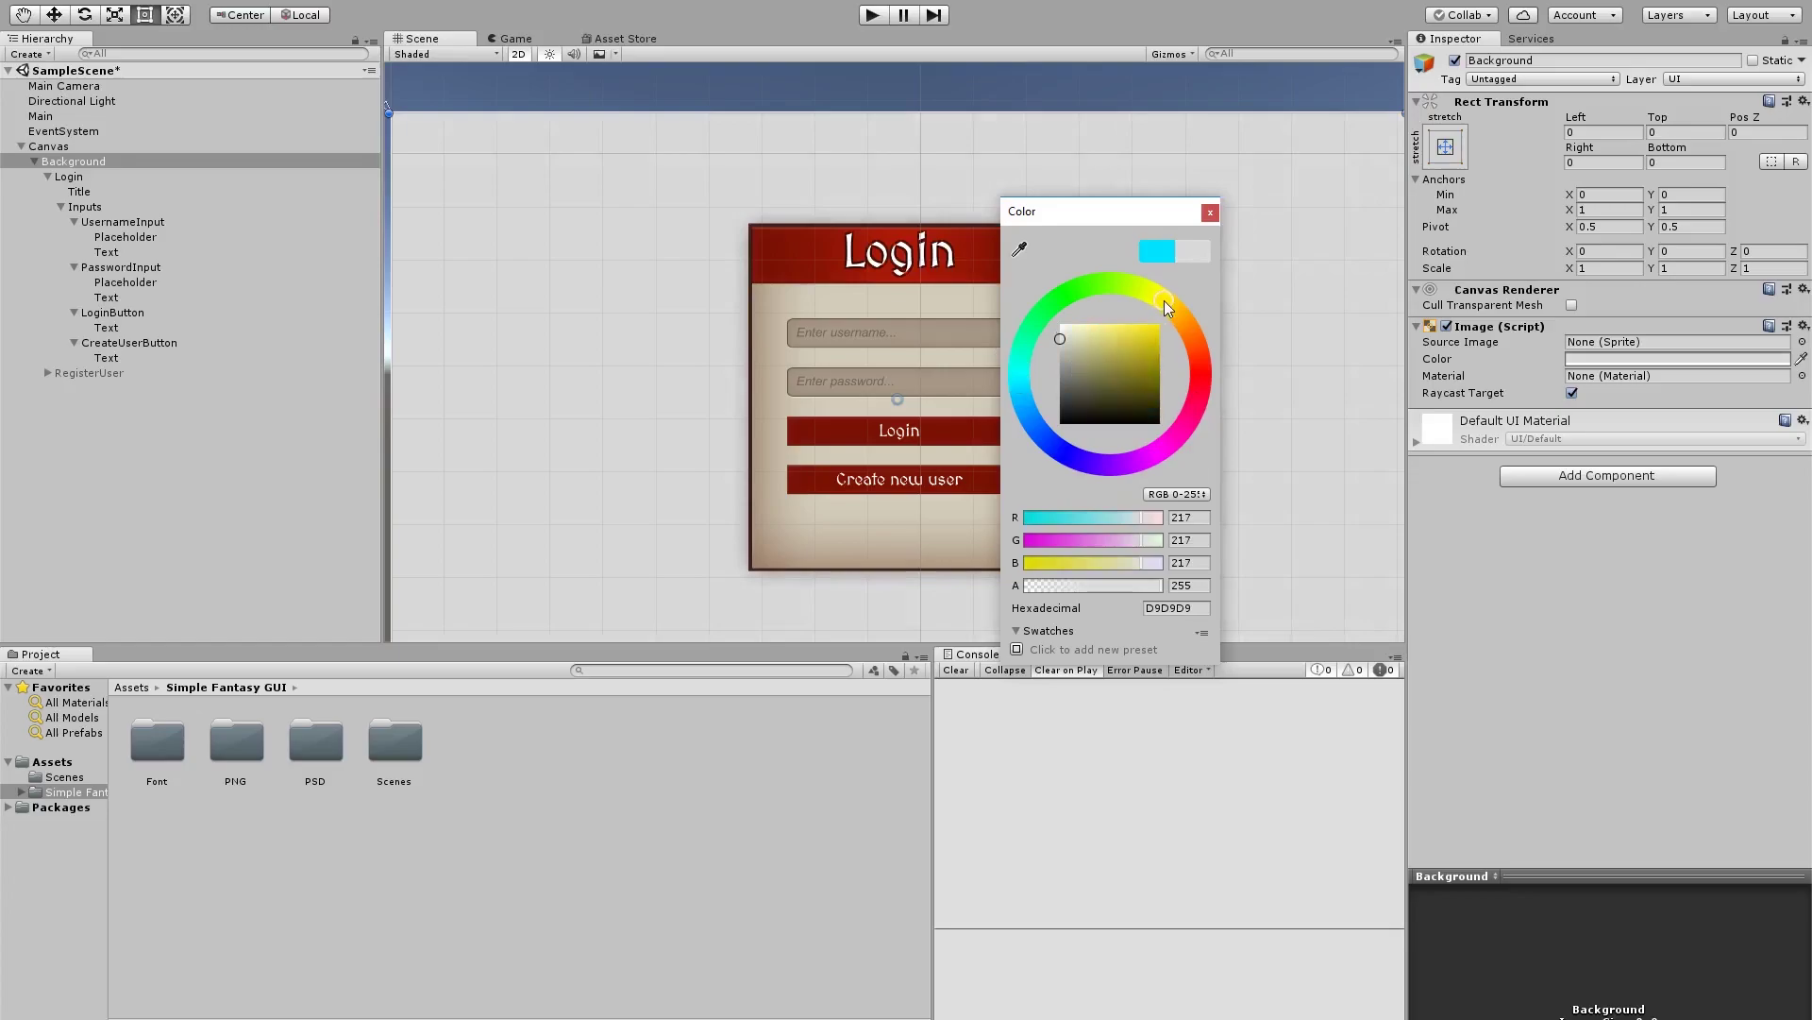
click(1074, 344)
drag(1074, 344, 1075, 350)
click(1210, 212)
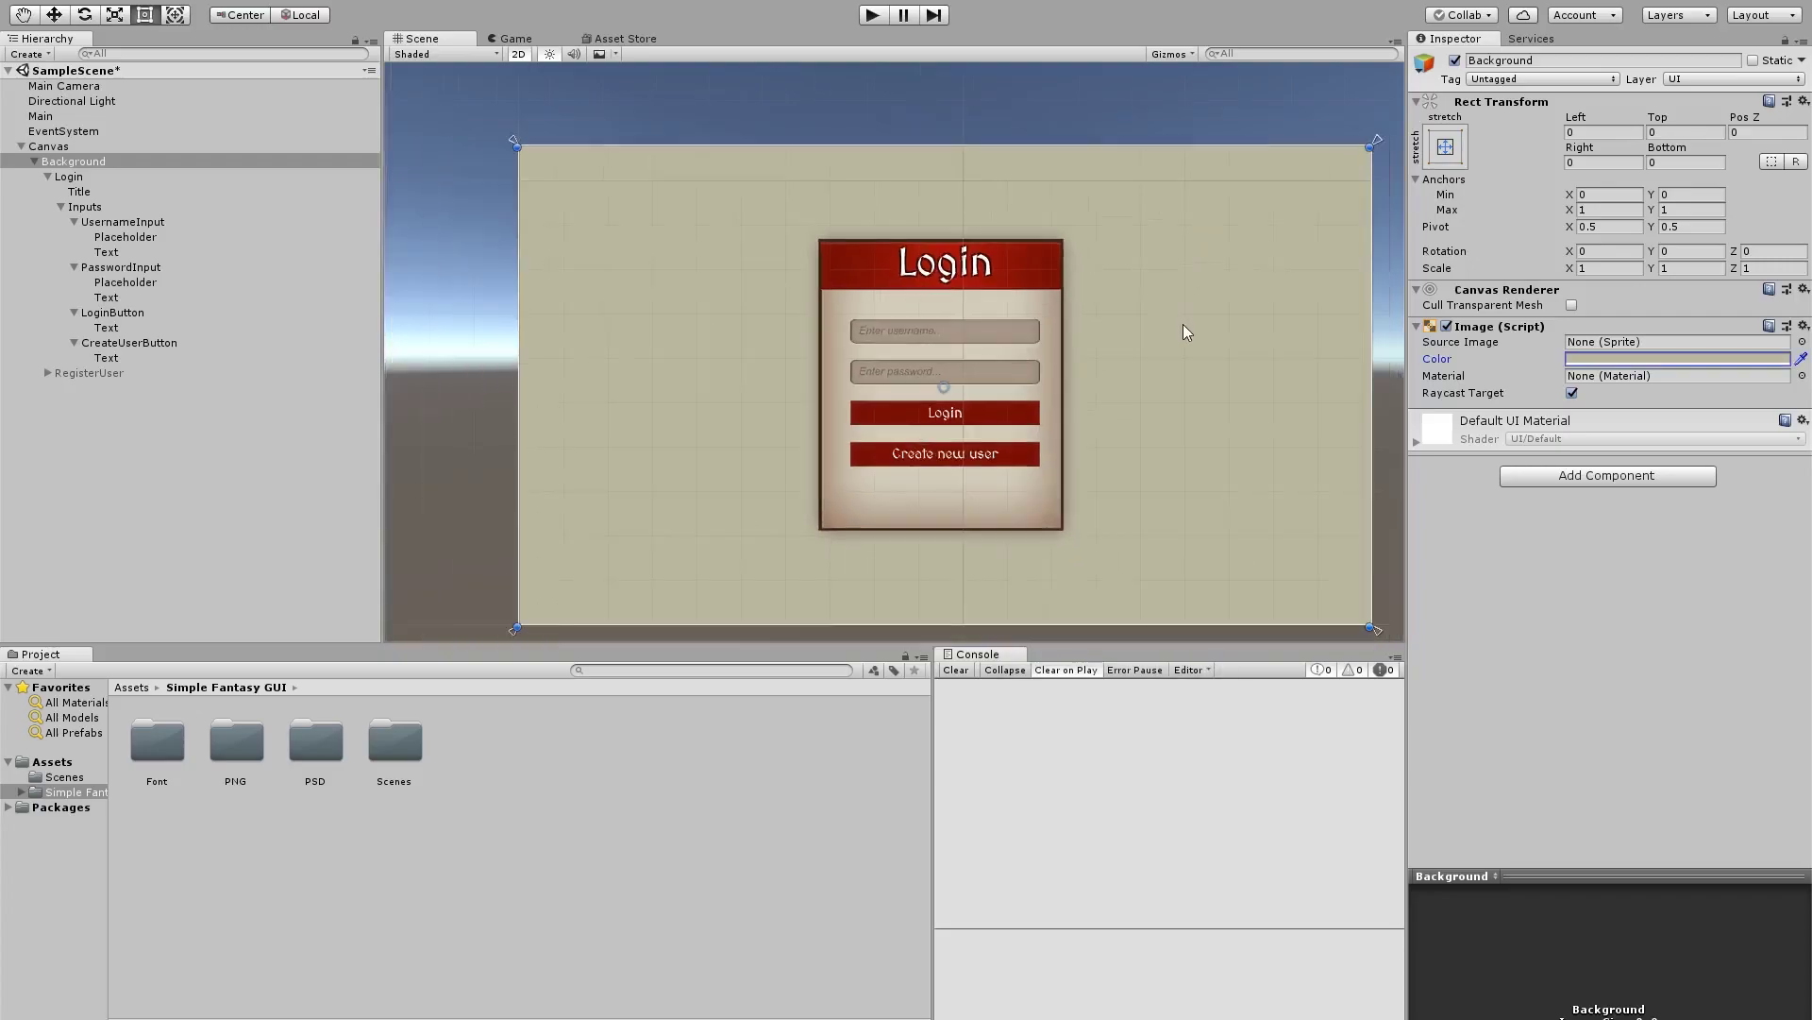
scroll(1175, 340, up, 3)
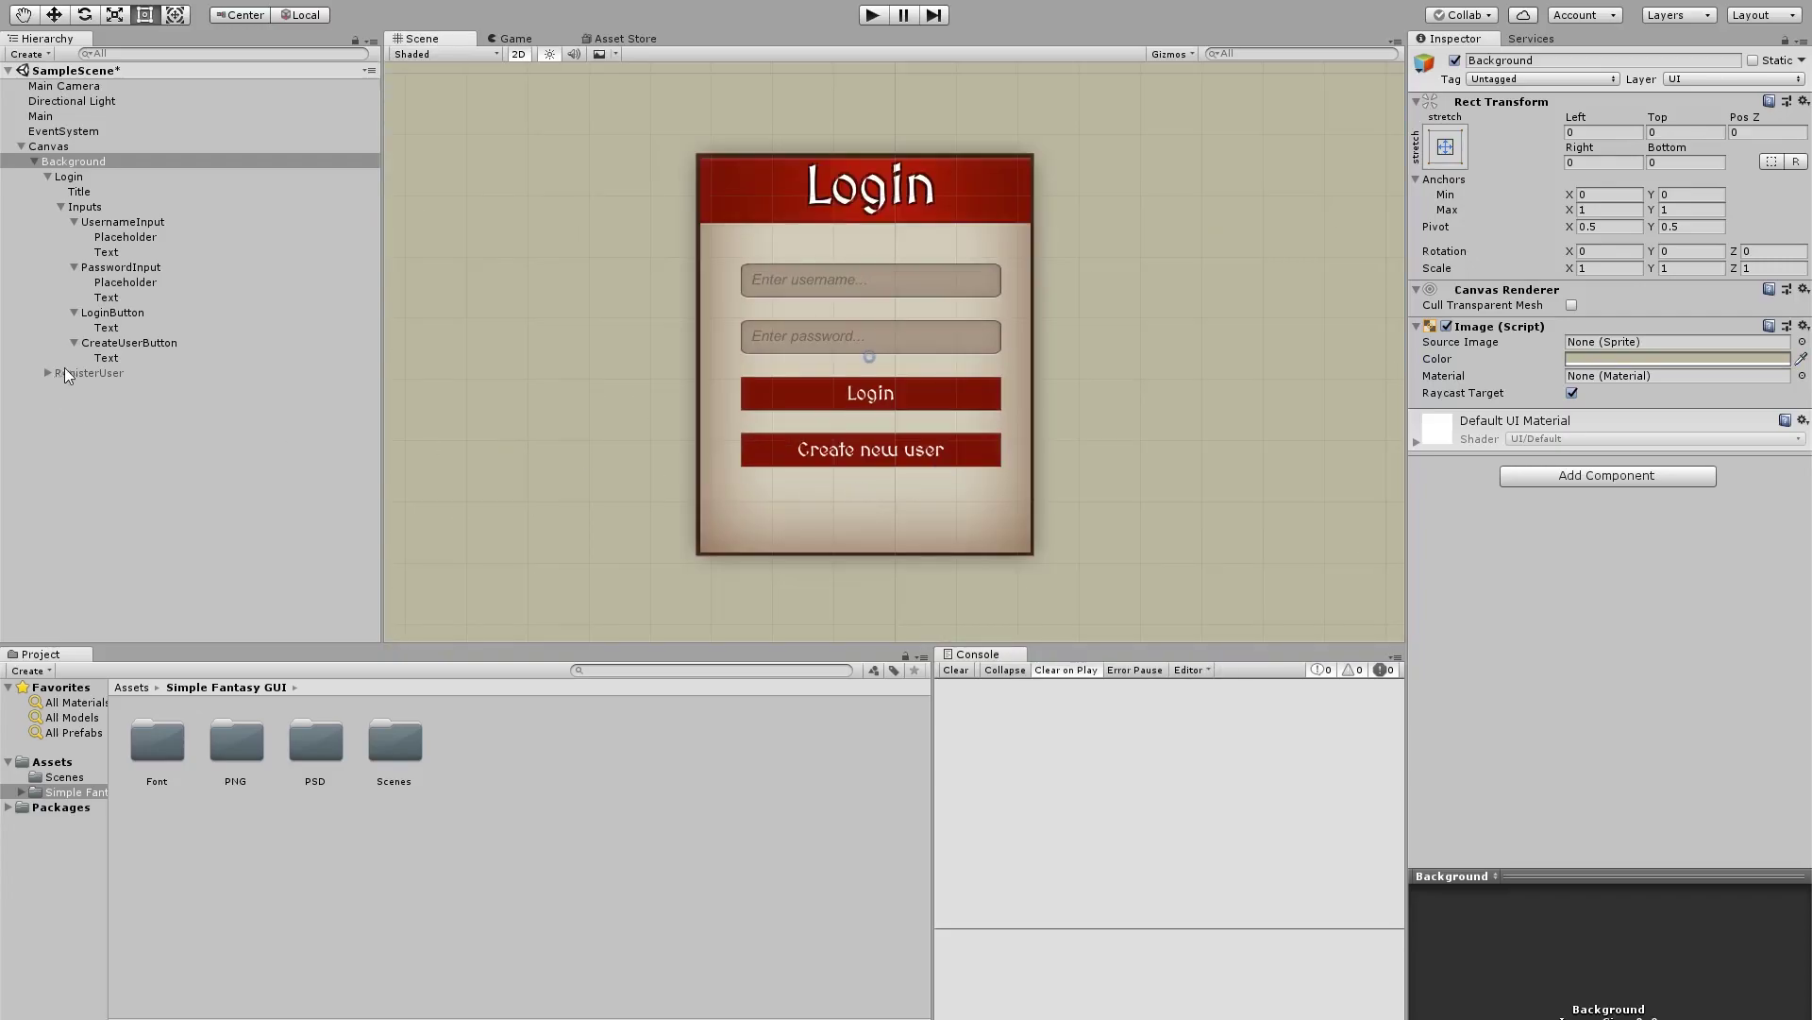
click(65, 374)
Give the RegisterUser panel the Login_Box sprite with a white tint at native size
click(1454, 59)
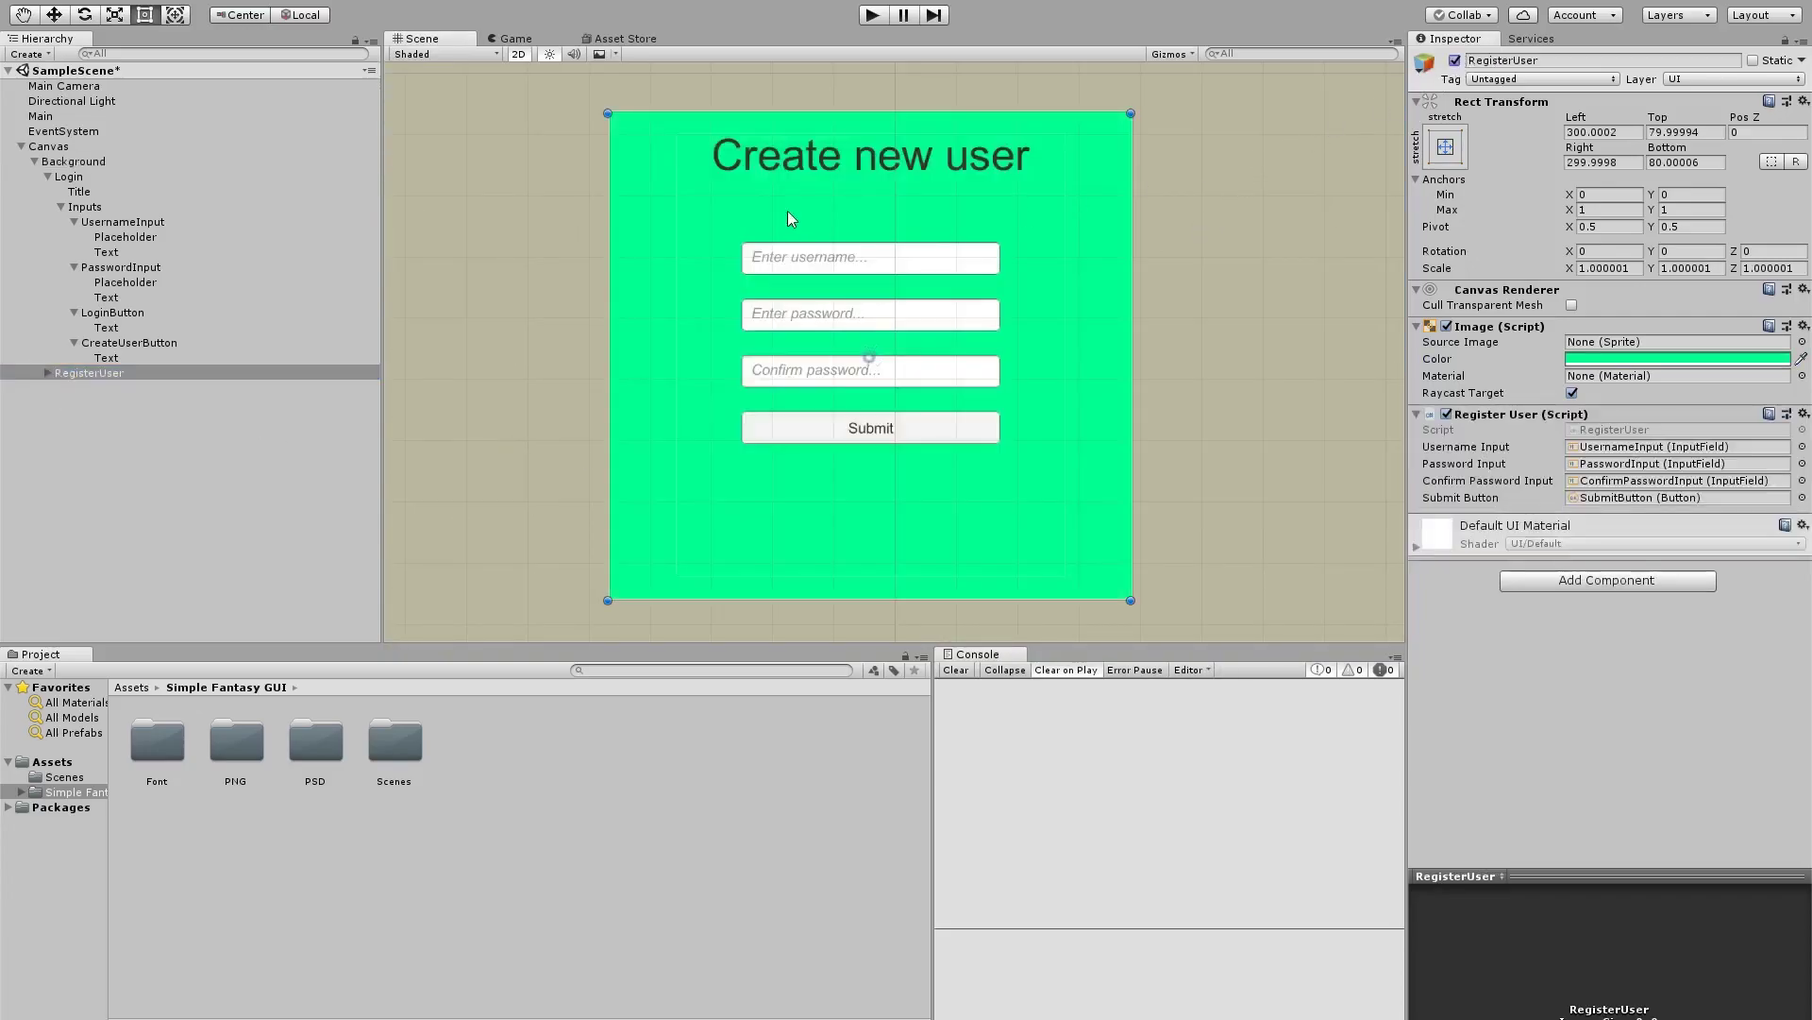
click(1802, 342)
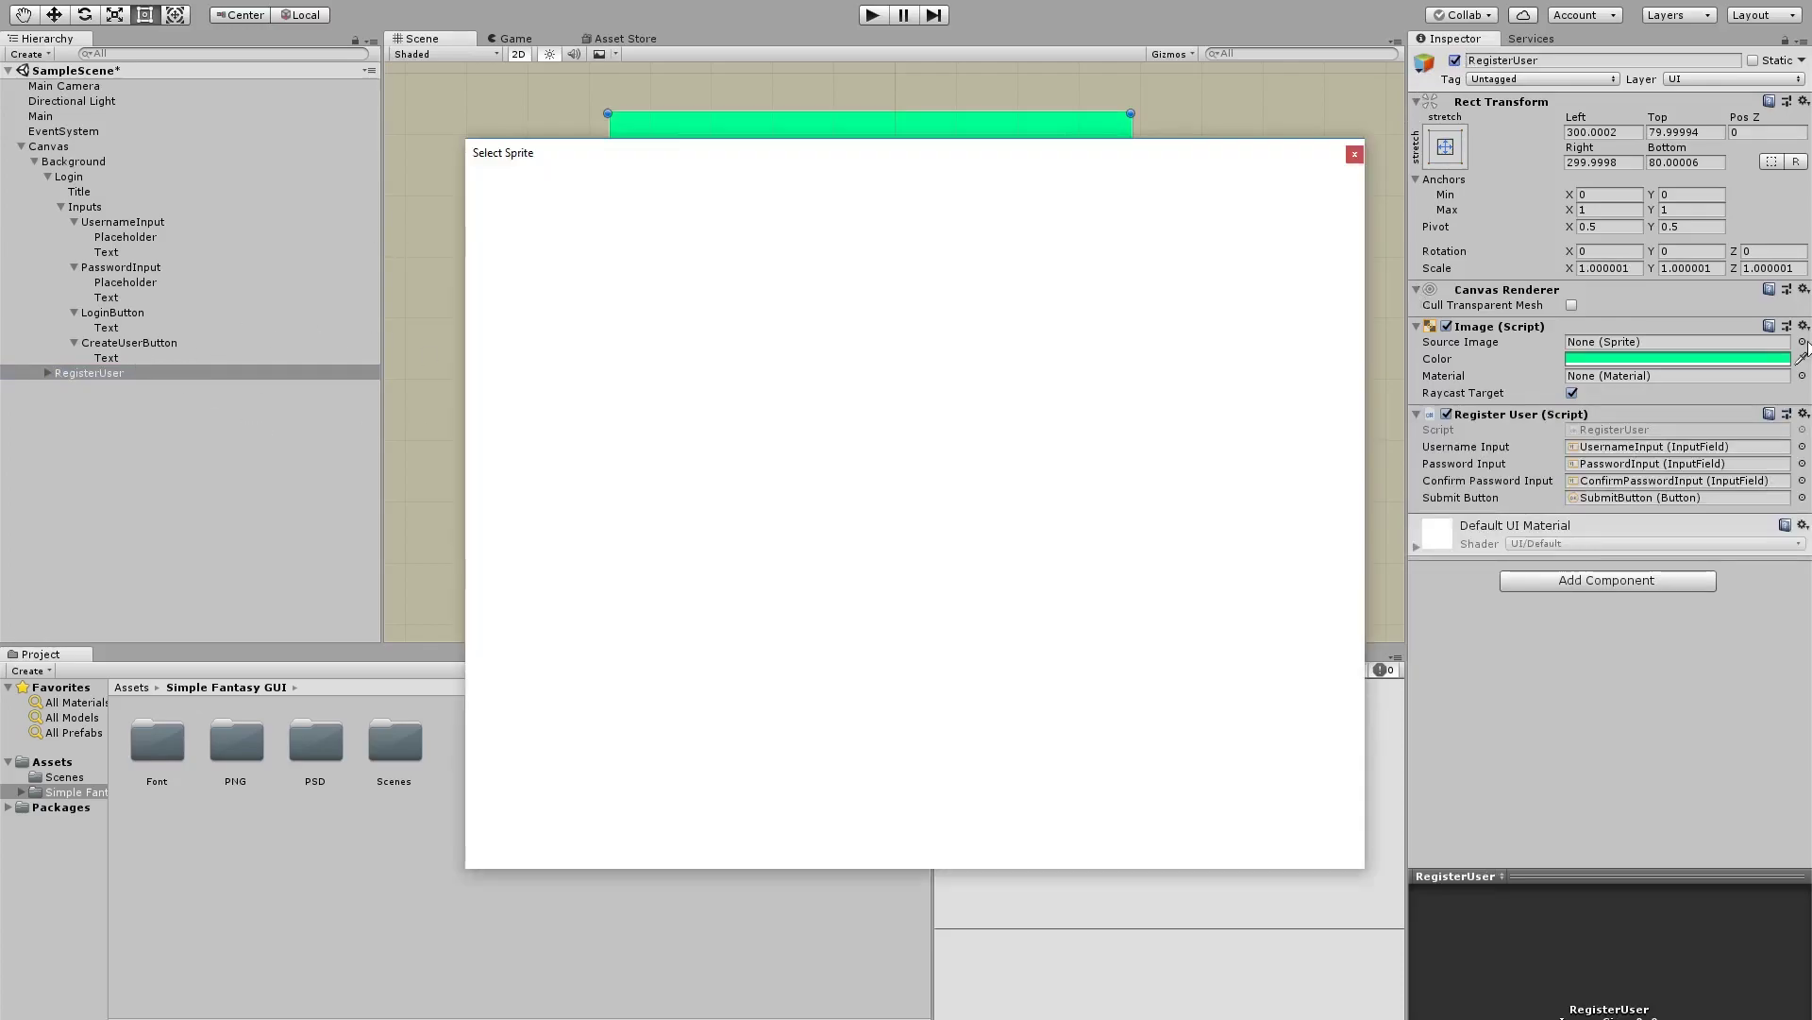
scroll(1003, 659, down, 8)
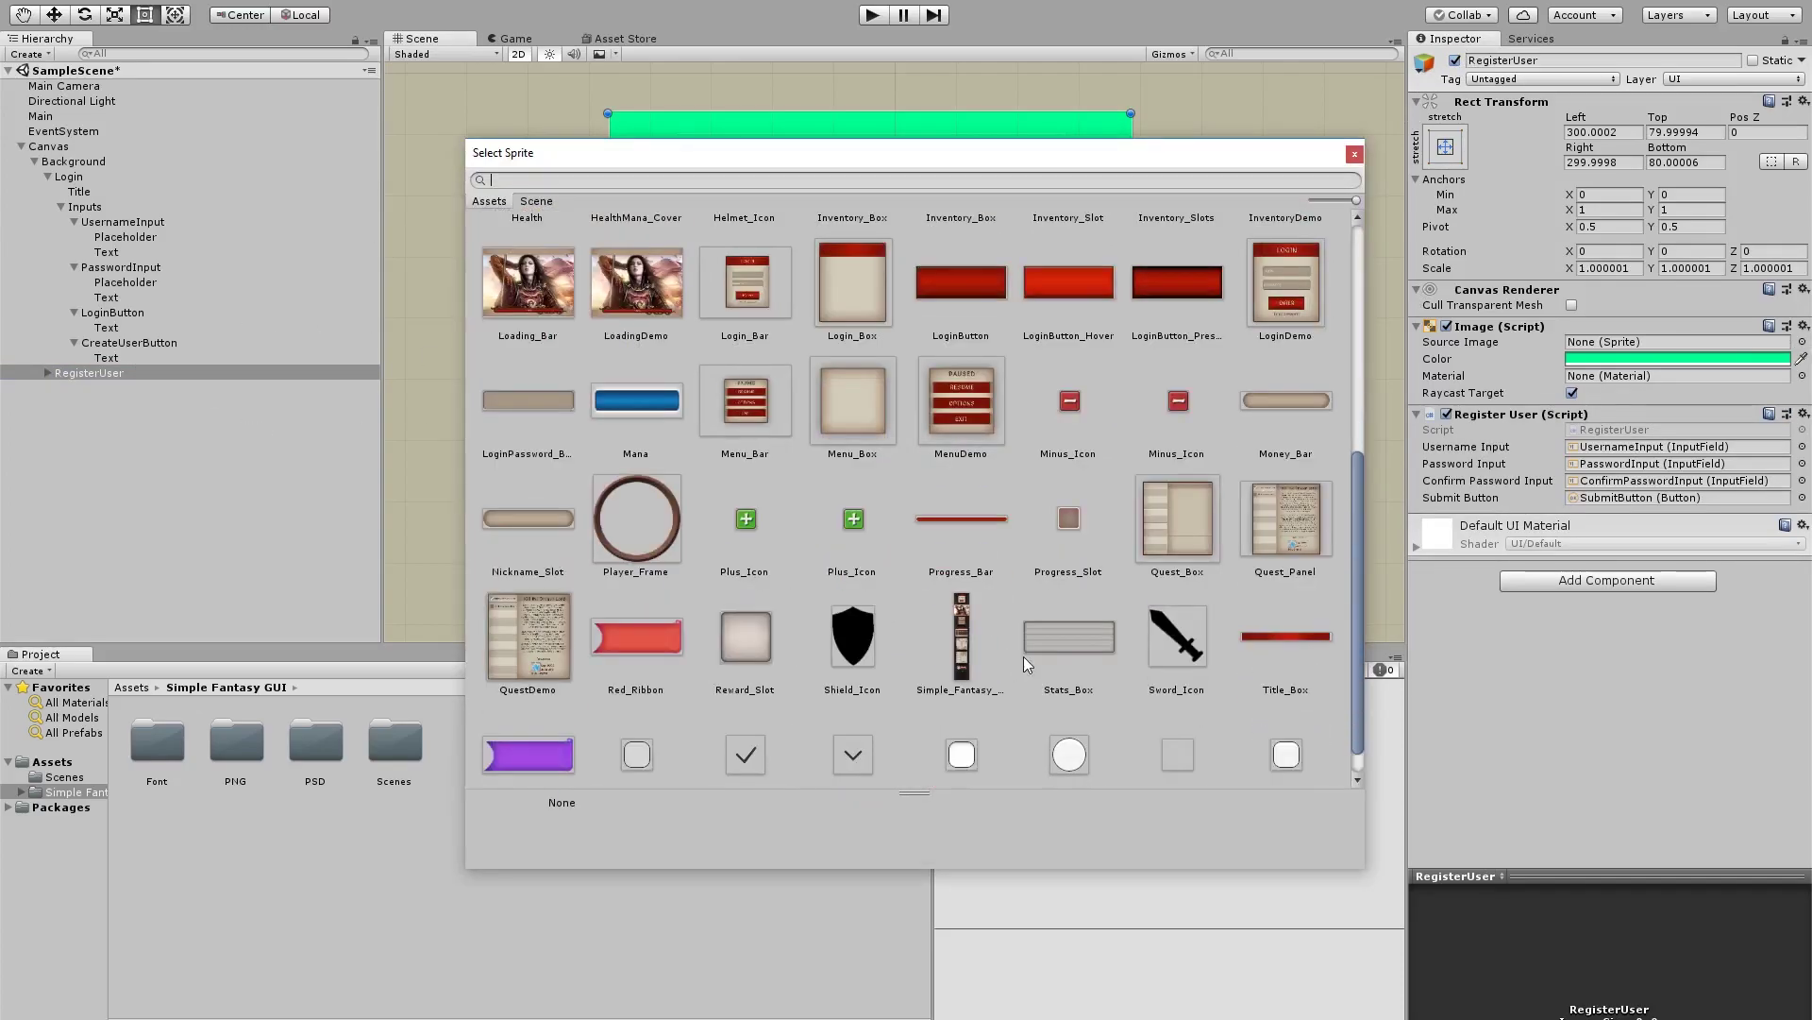
scroll(1023, 642, down, 1)
scroll(976, 414, up, 5)
scroll(872, 465, down, 2)
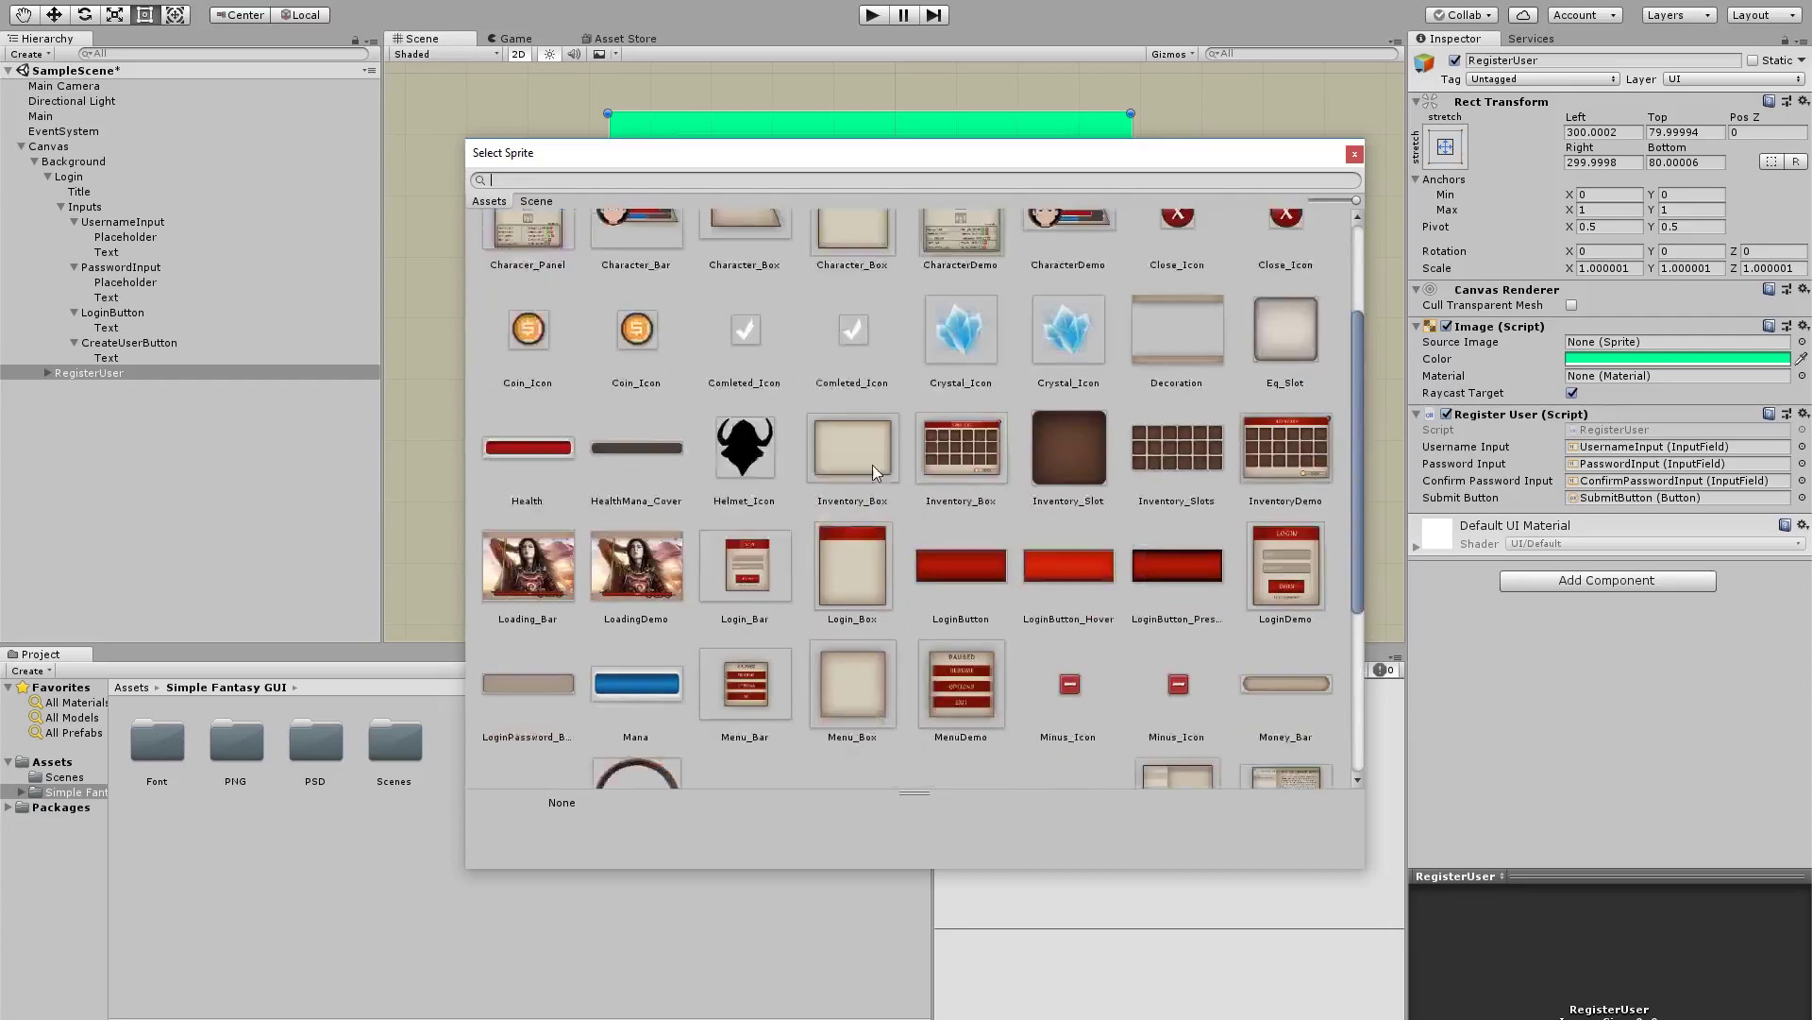
scroll(872, 464, down, 1)
double_click(855, 501)
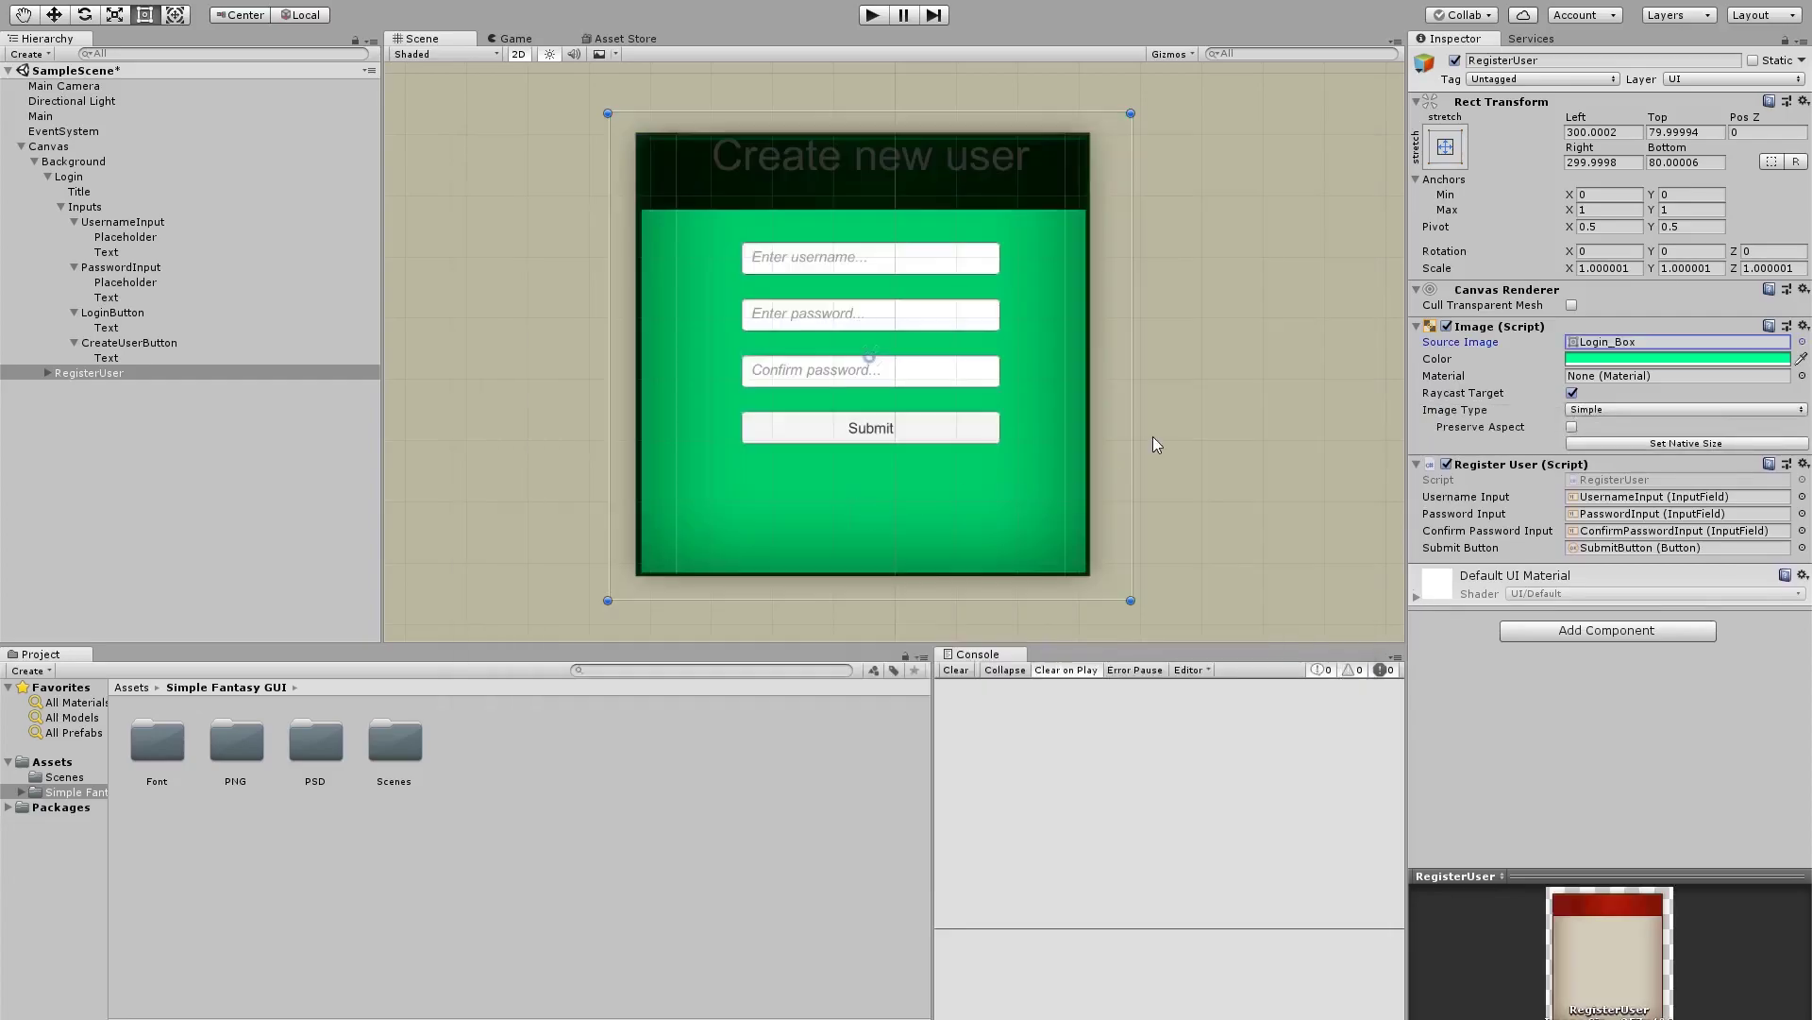
click(1569, 361)
drag(1057, 354, 1059, 324)
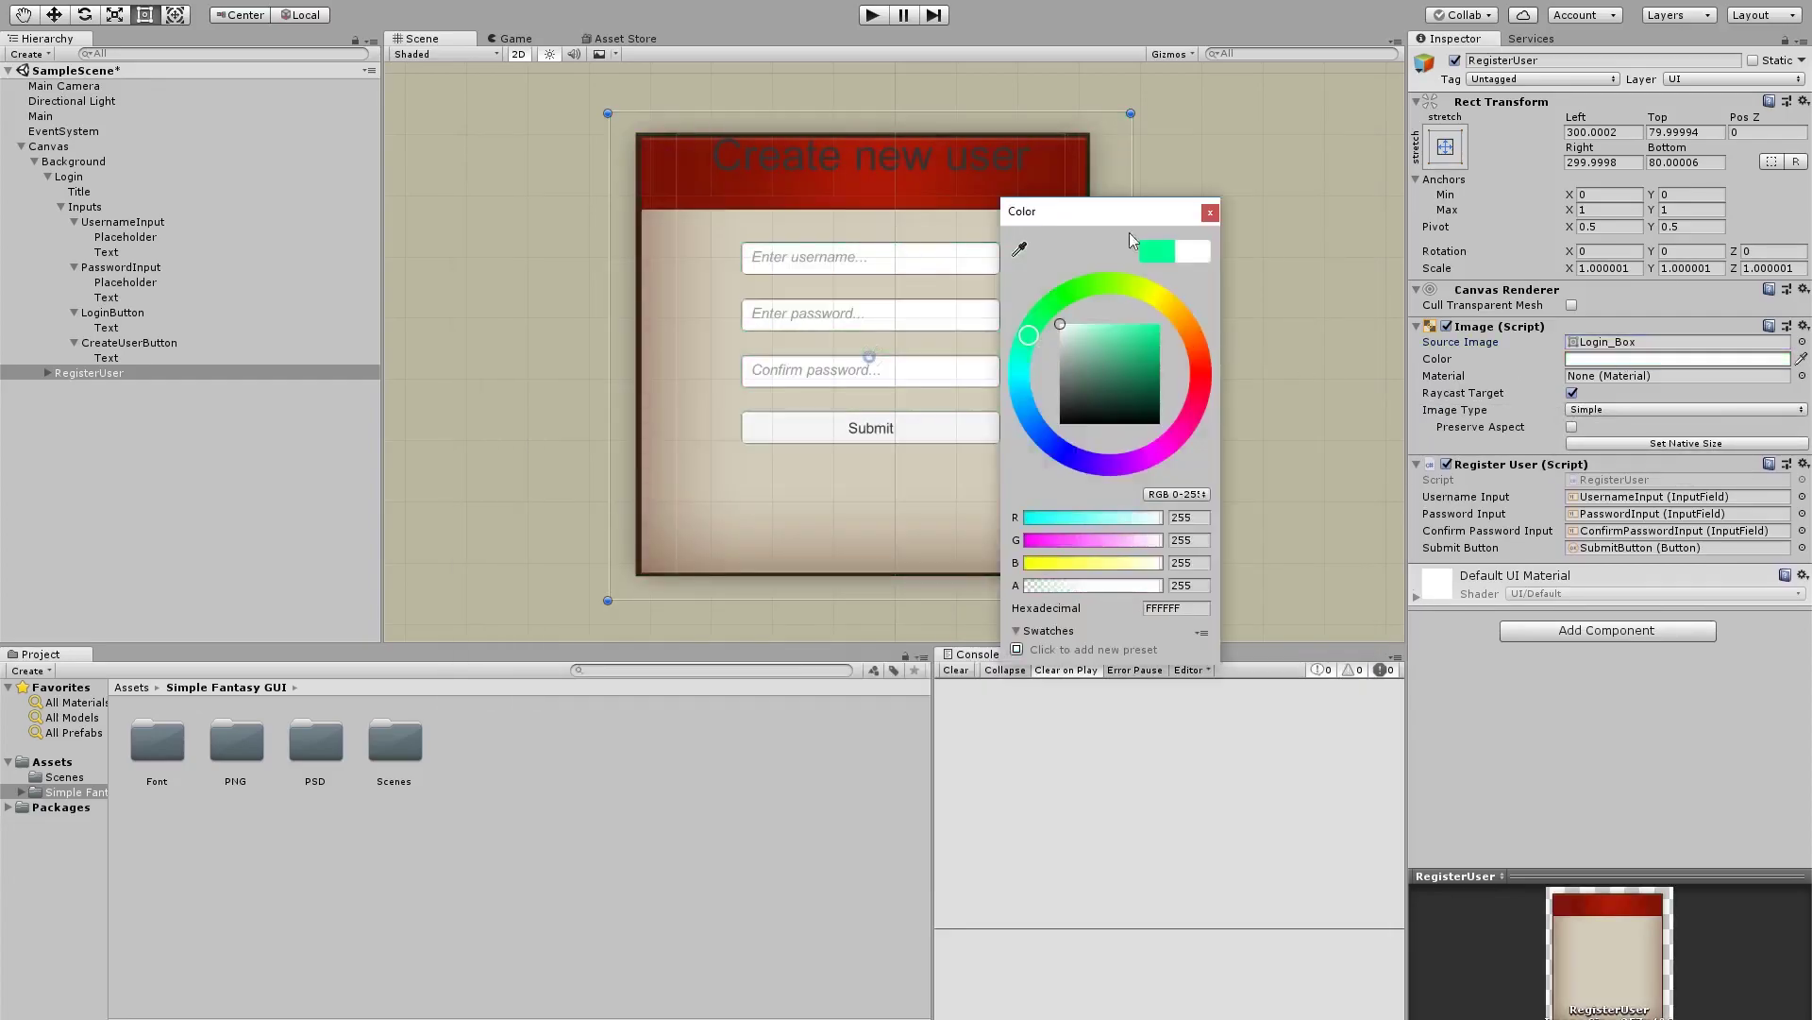
click(1209, 213)
click(1667, 444)
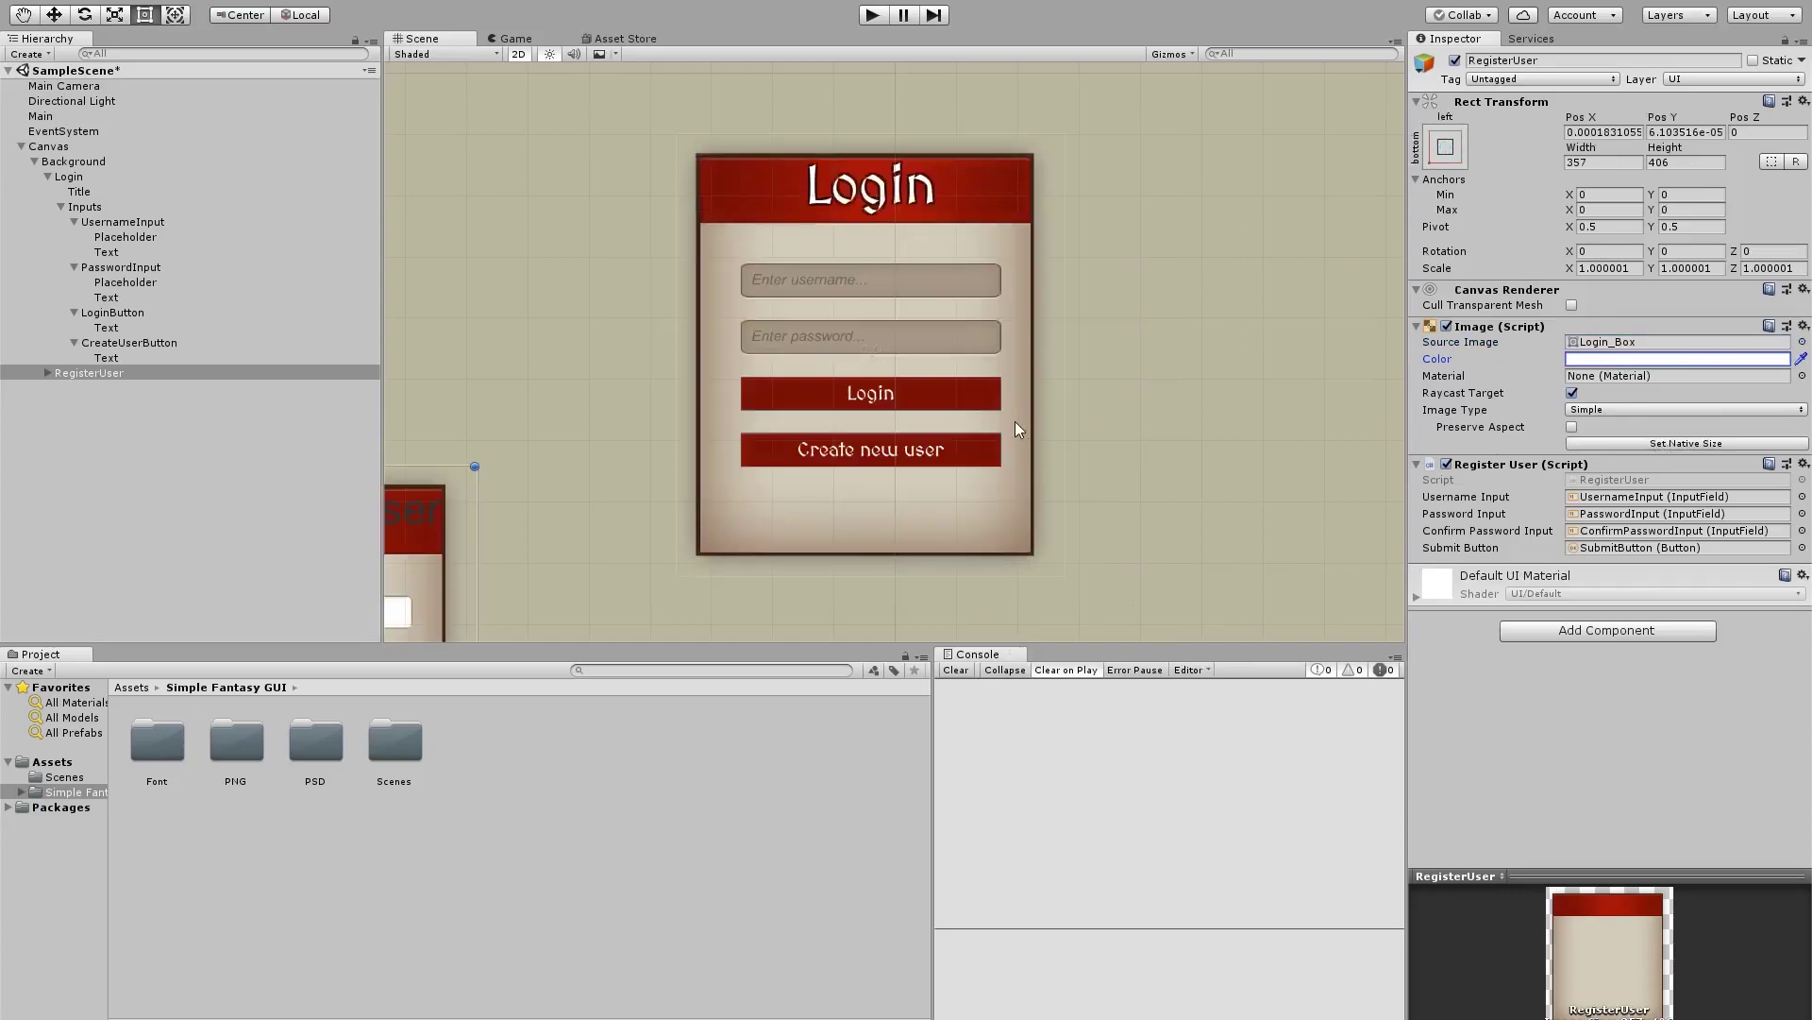
Anchor the panel middle-center and set Pos X and Pos Y to 0
click(1446, 146)
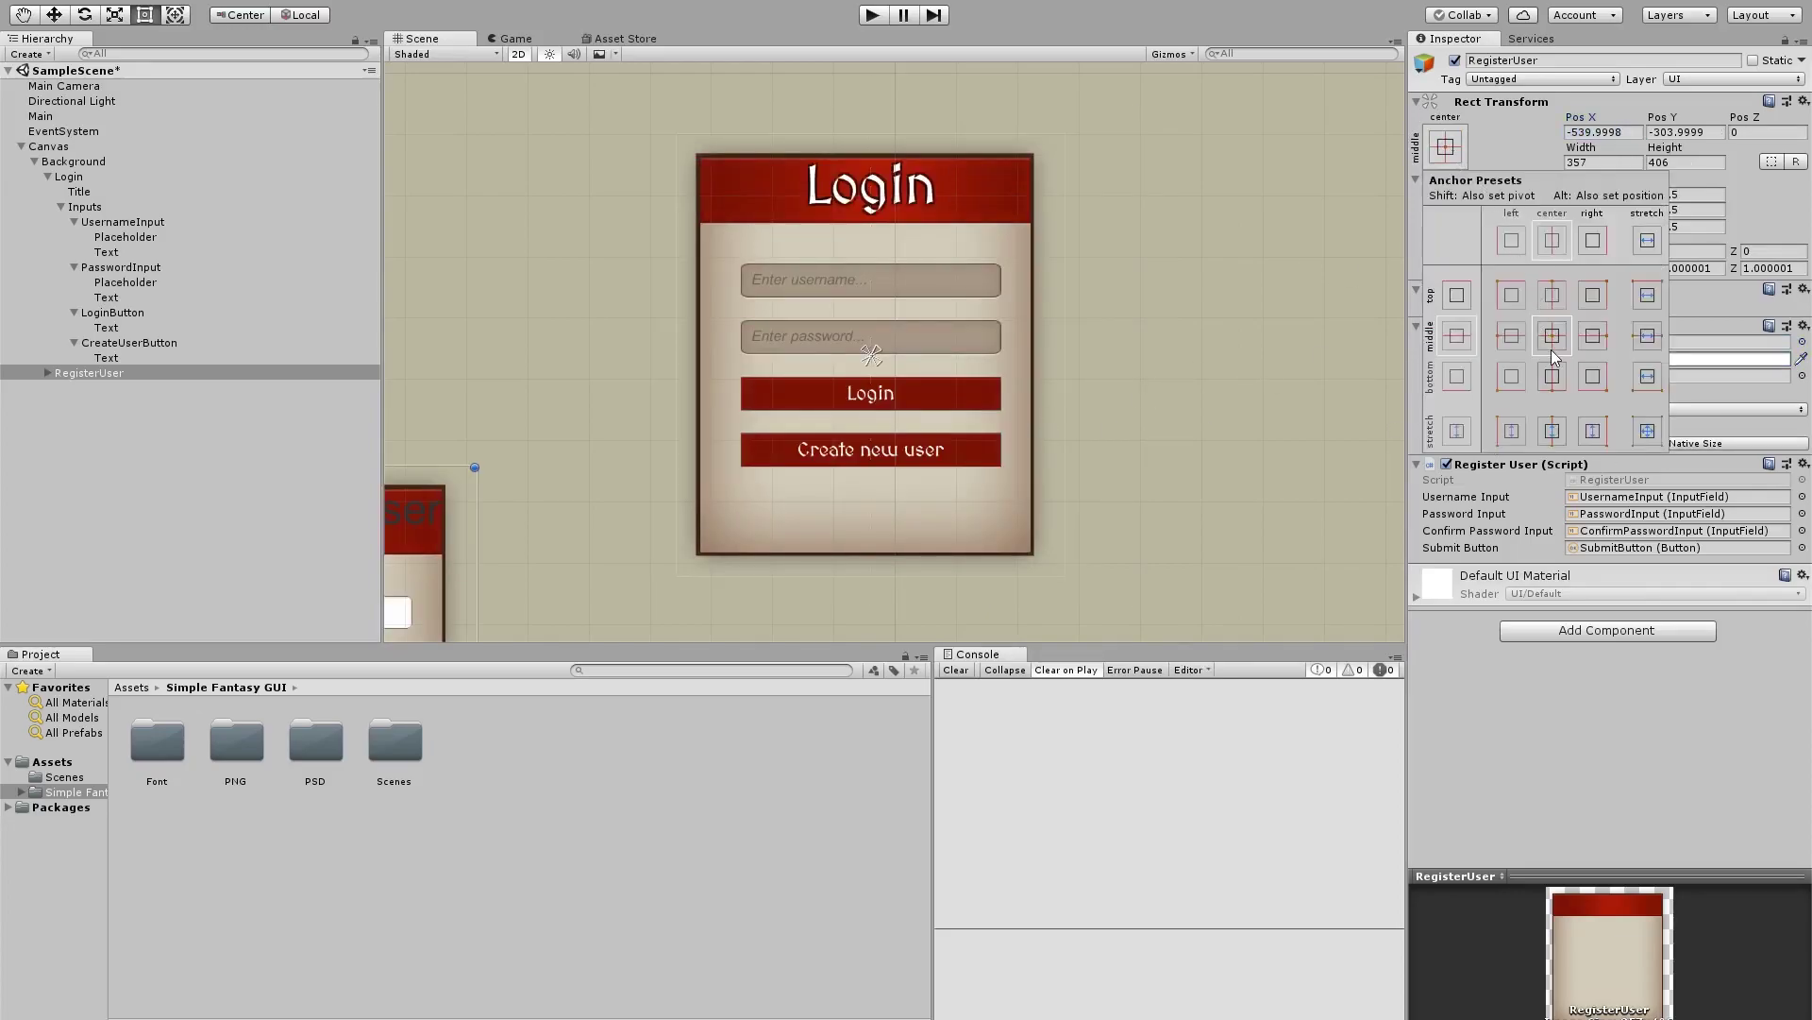
click(1603, 132)
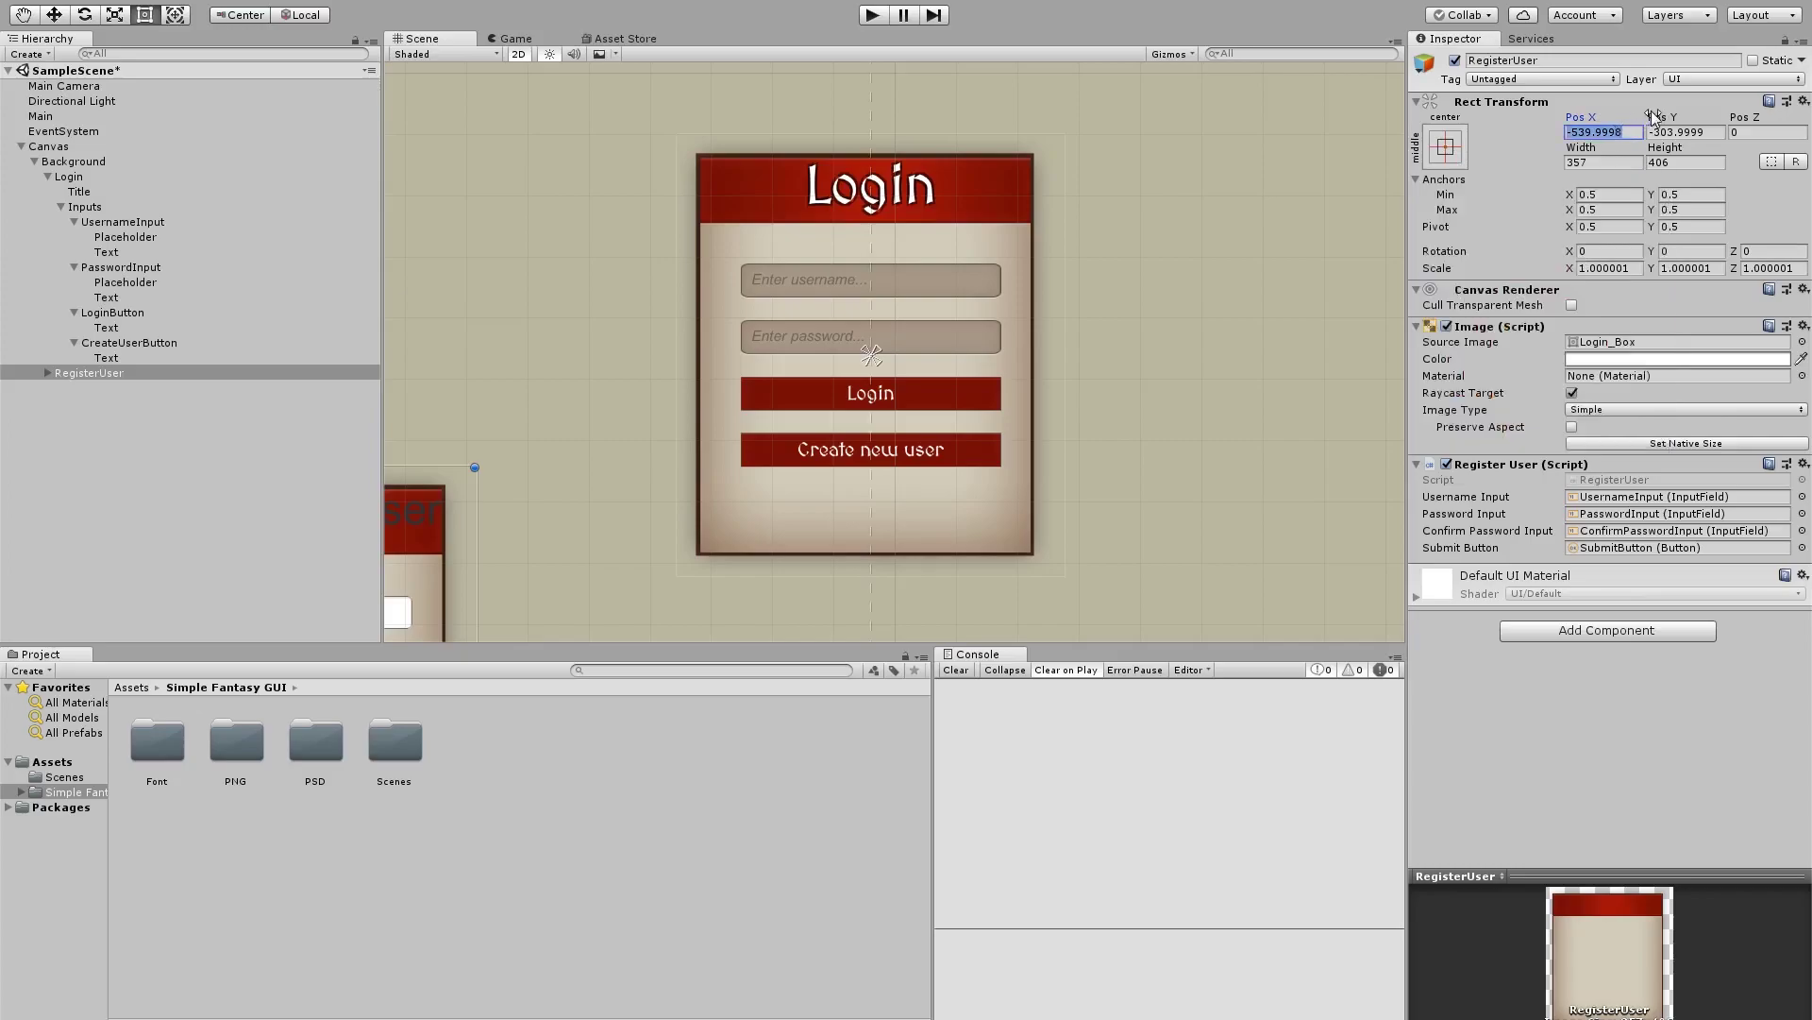
text(0)
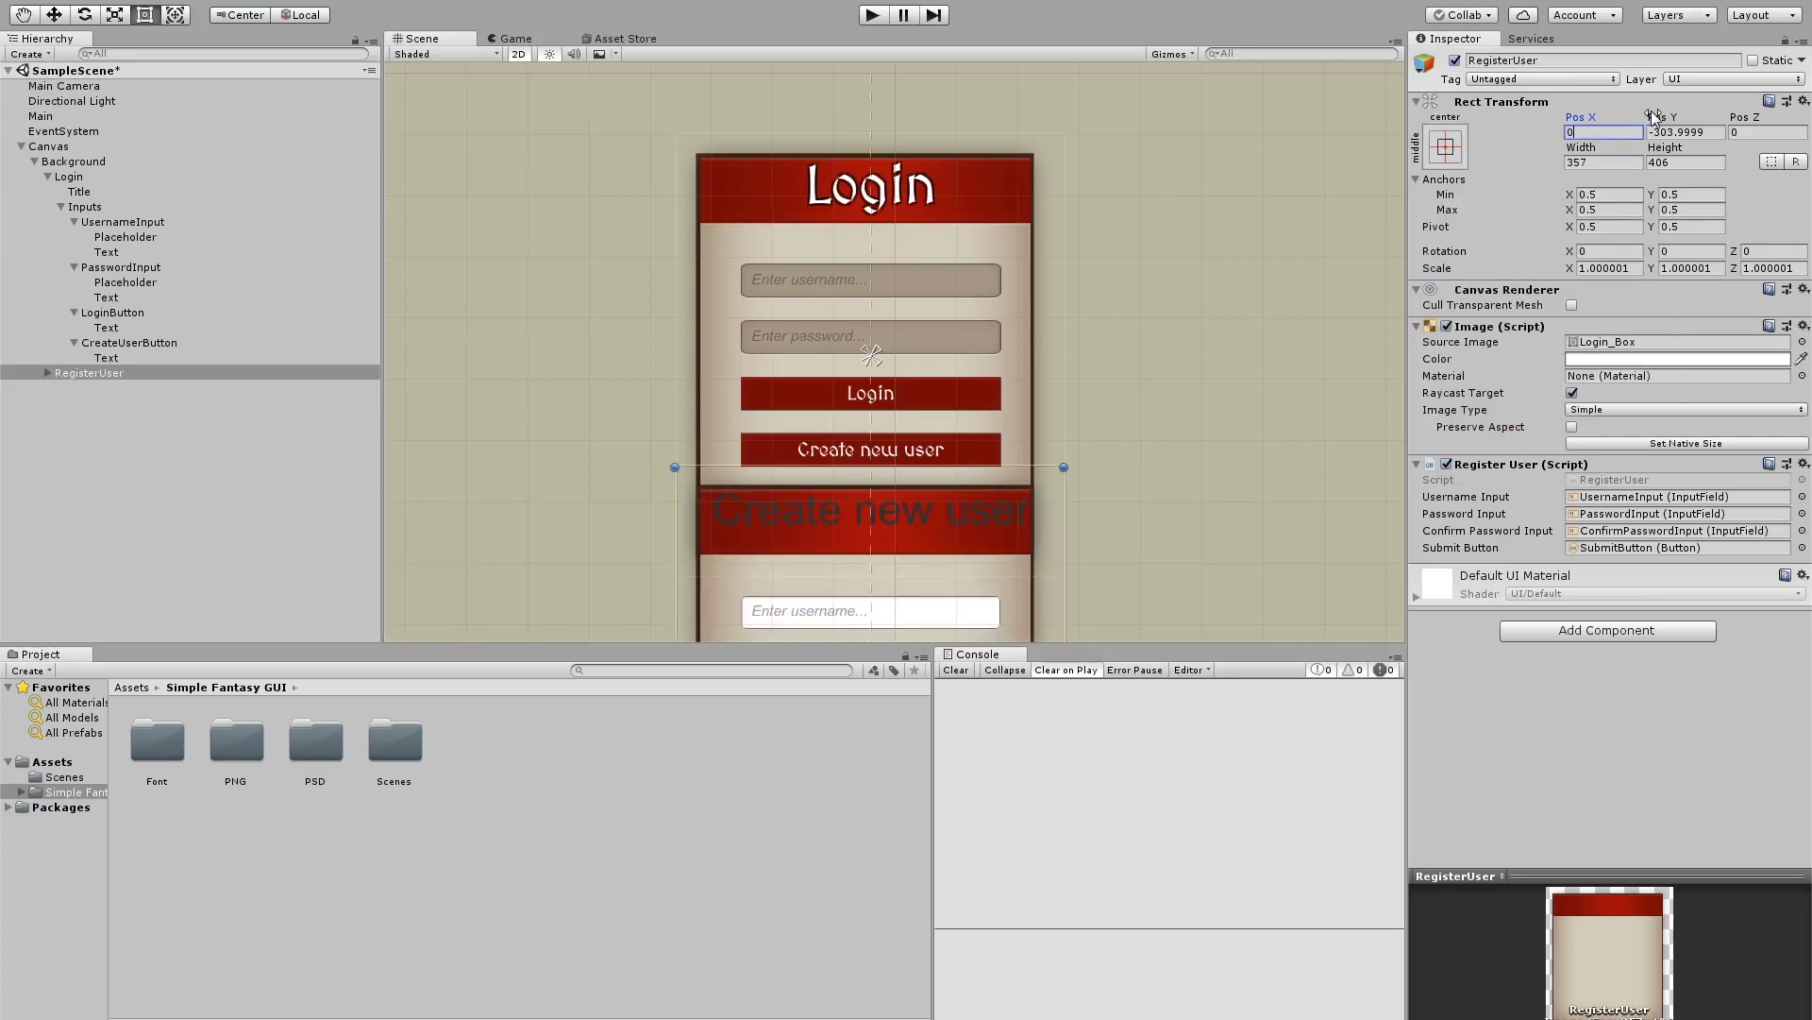
key(Tab)
text(0)
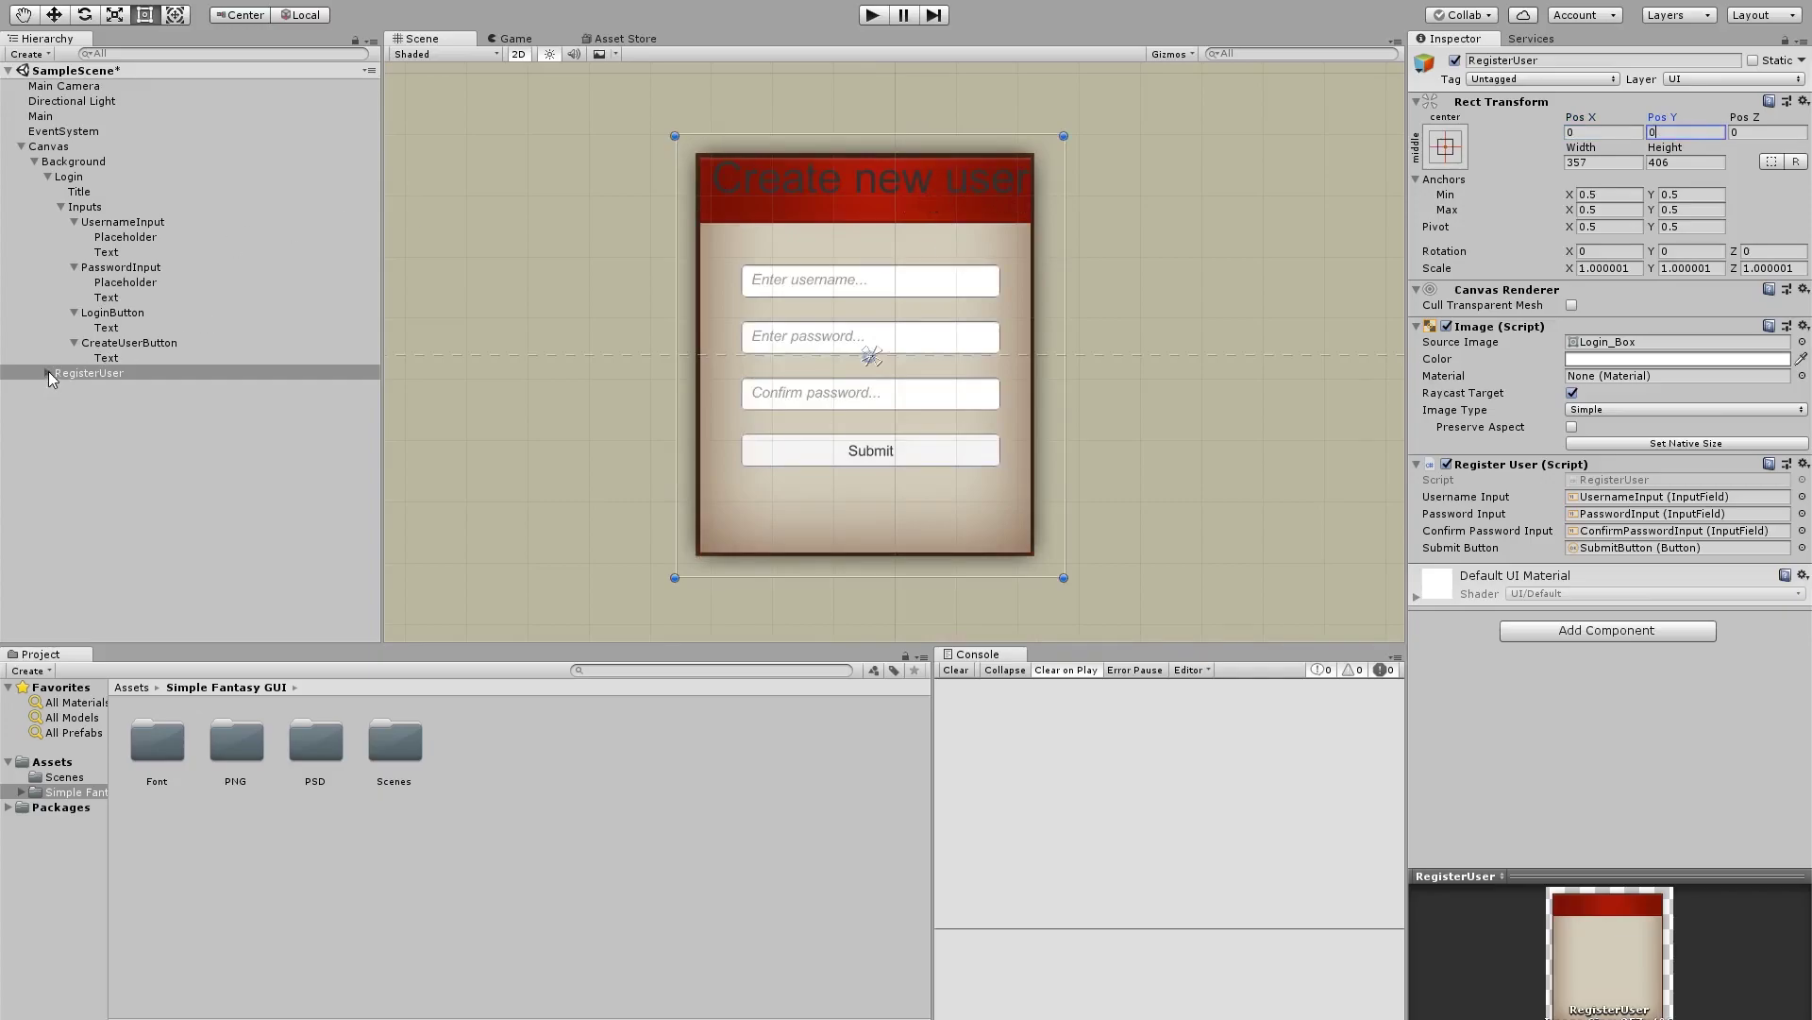
scroll(821, 345, down, 3)
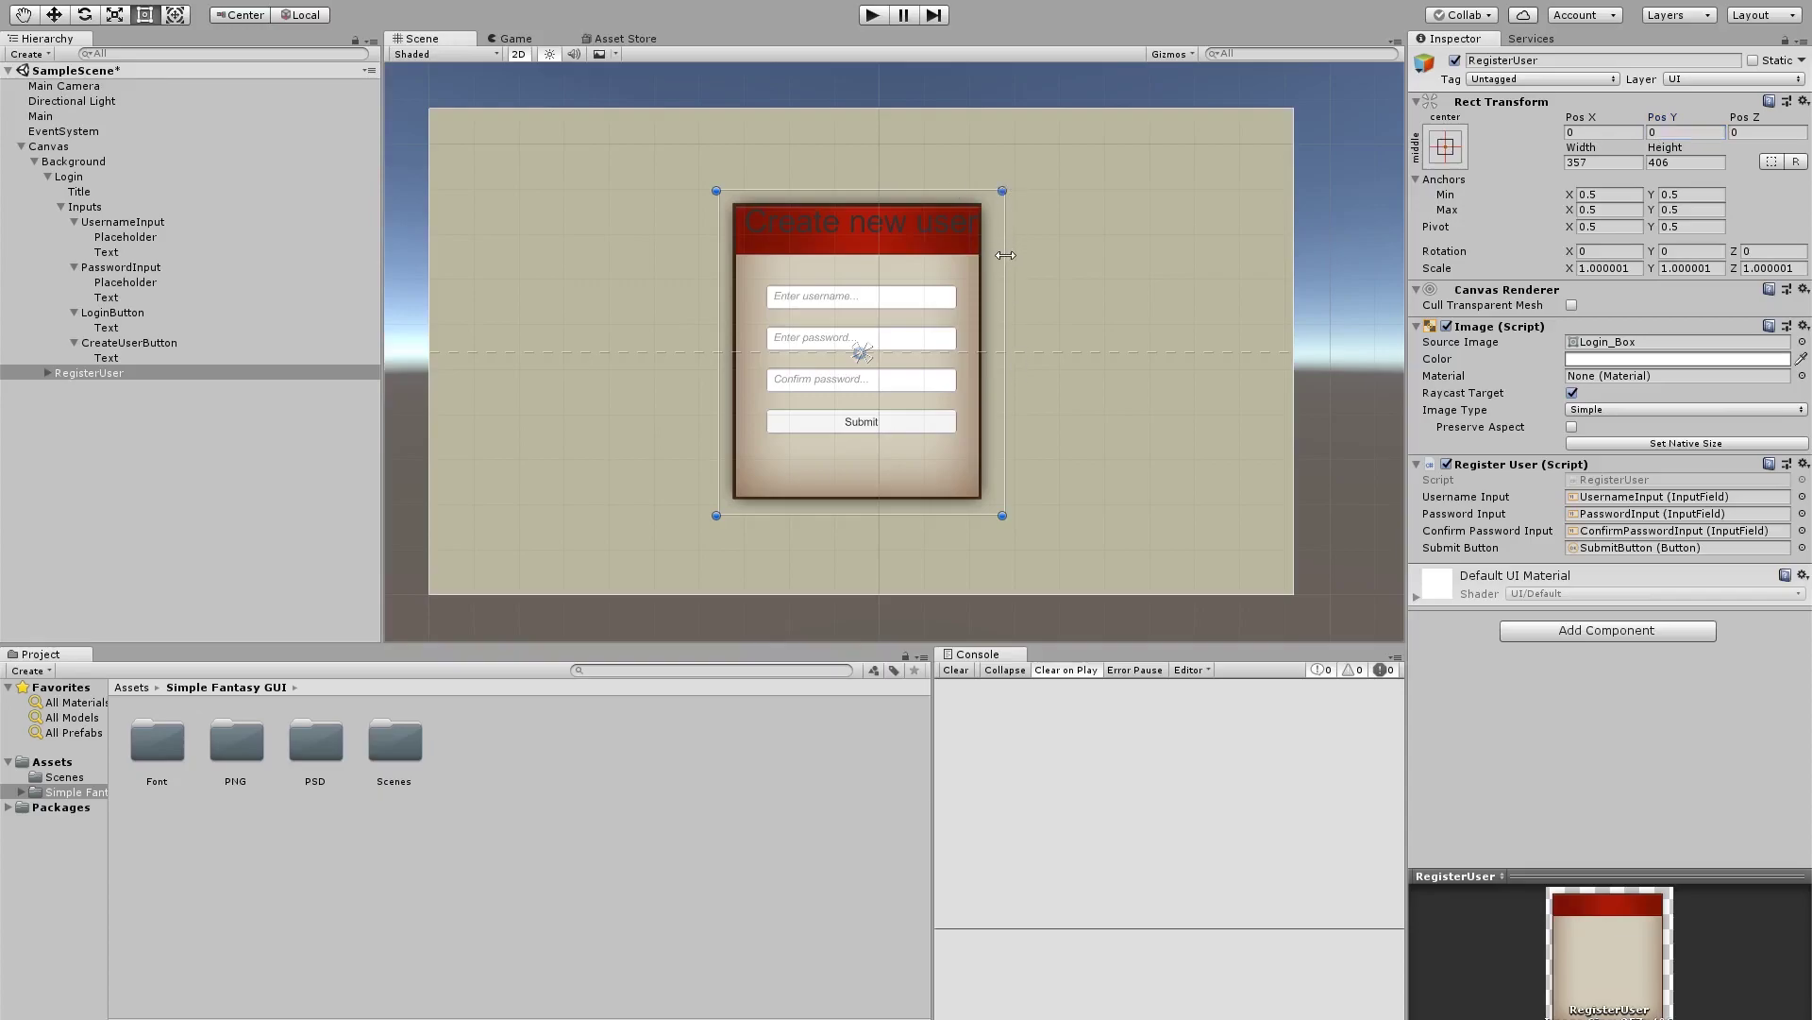
Undo a proportional scale, then drag the RegisterUser panel's right edge out to 698 × 406
shift+drag(1002, 255, 1111, 276)
key(ctrl+z)
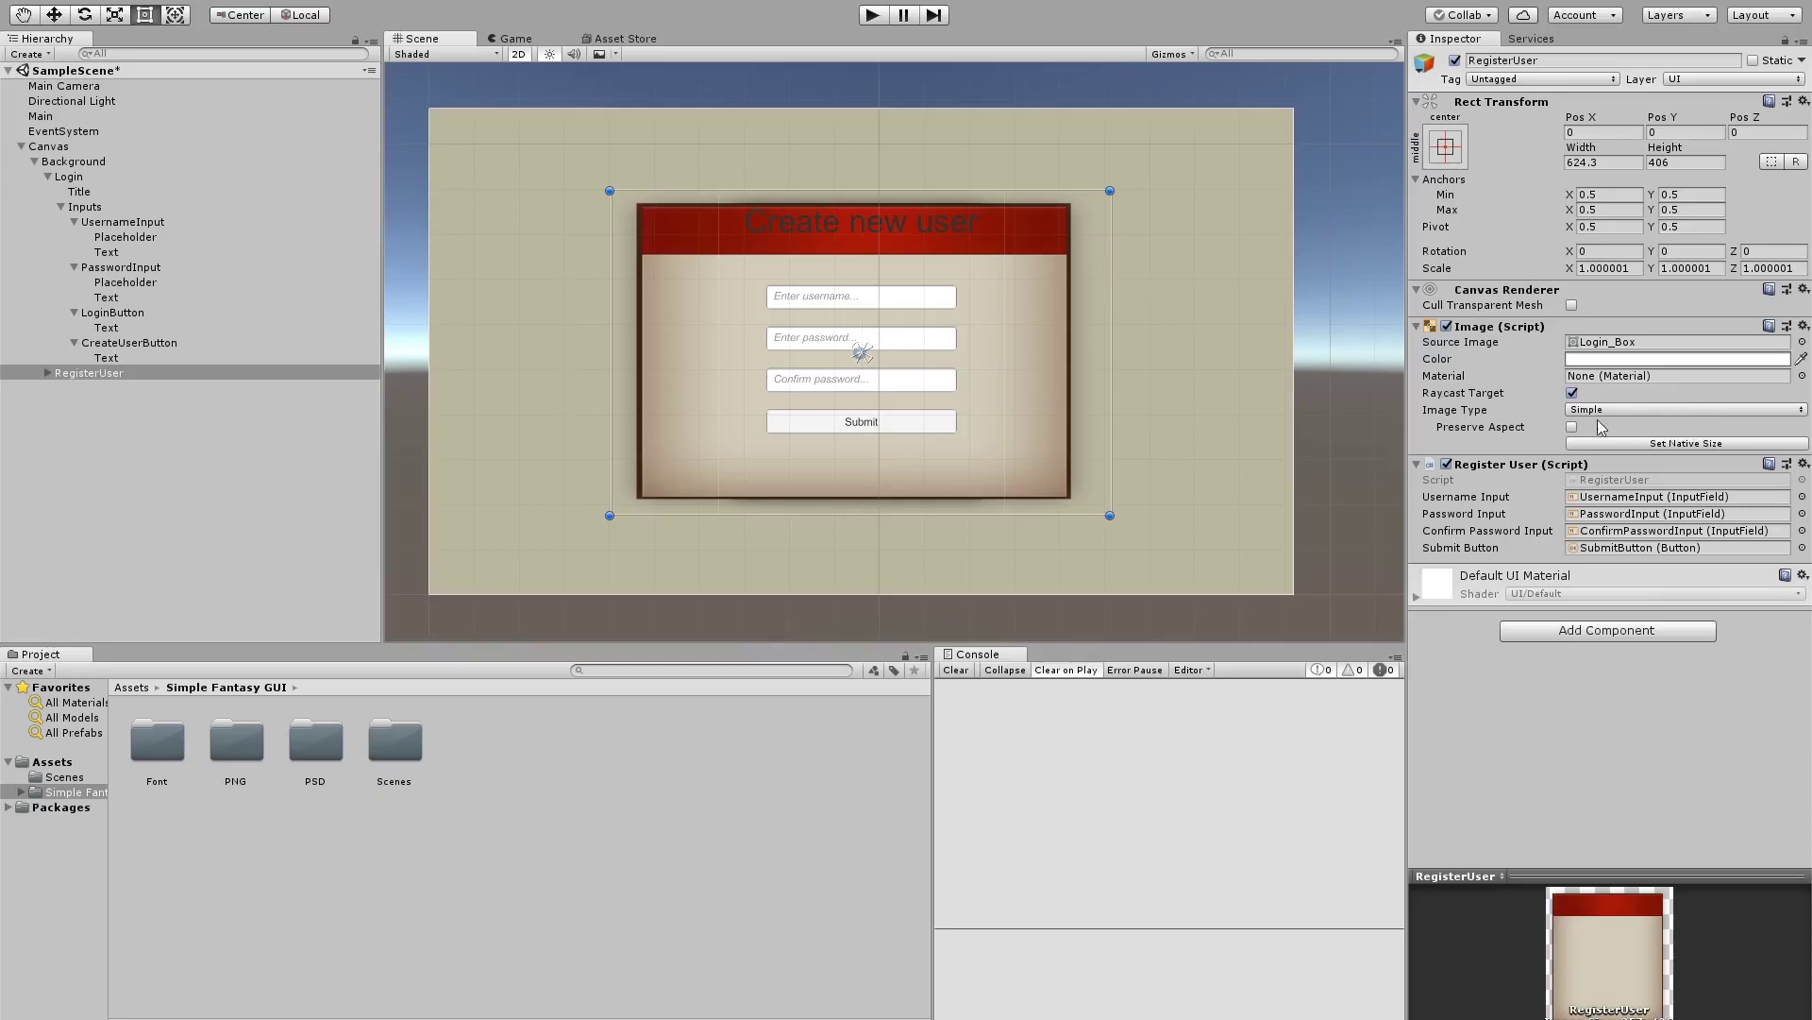
scroll(797, 259, up, 3)
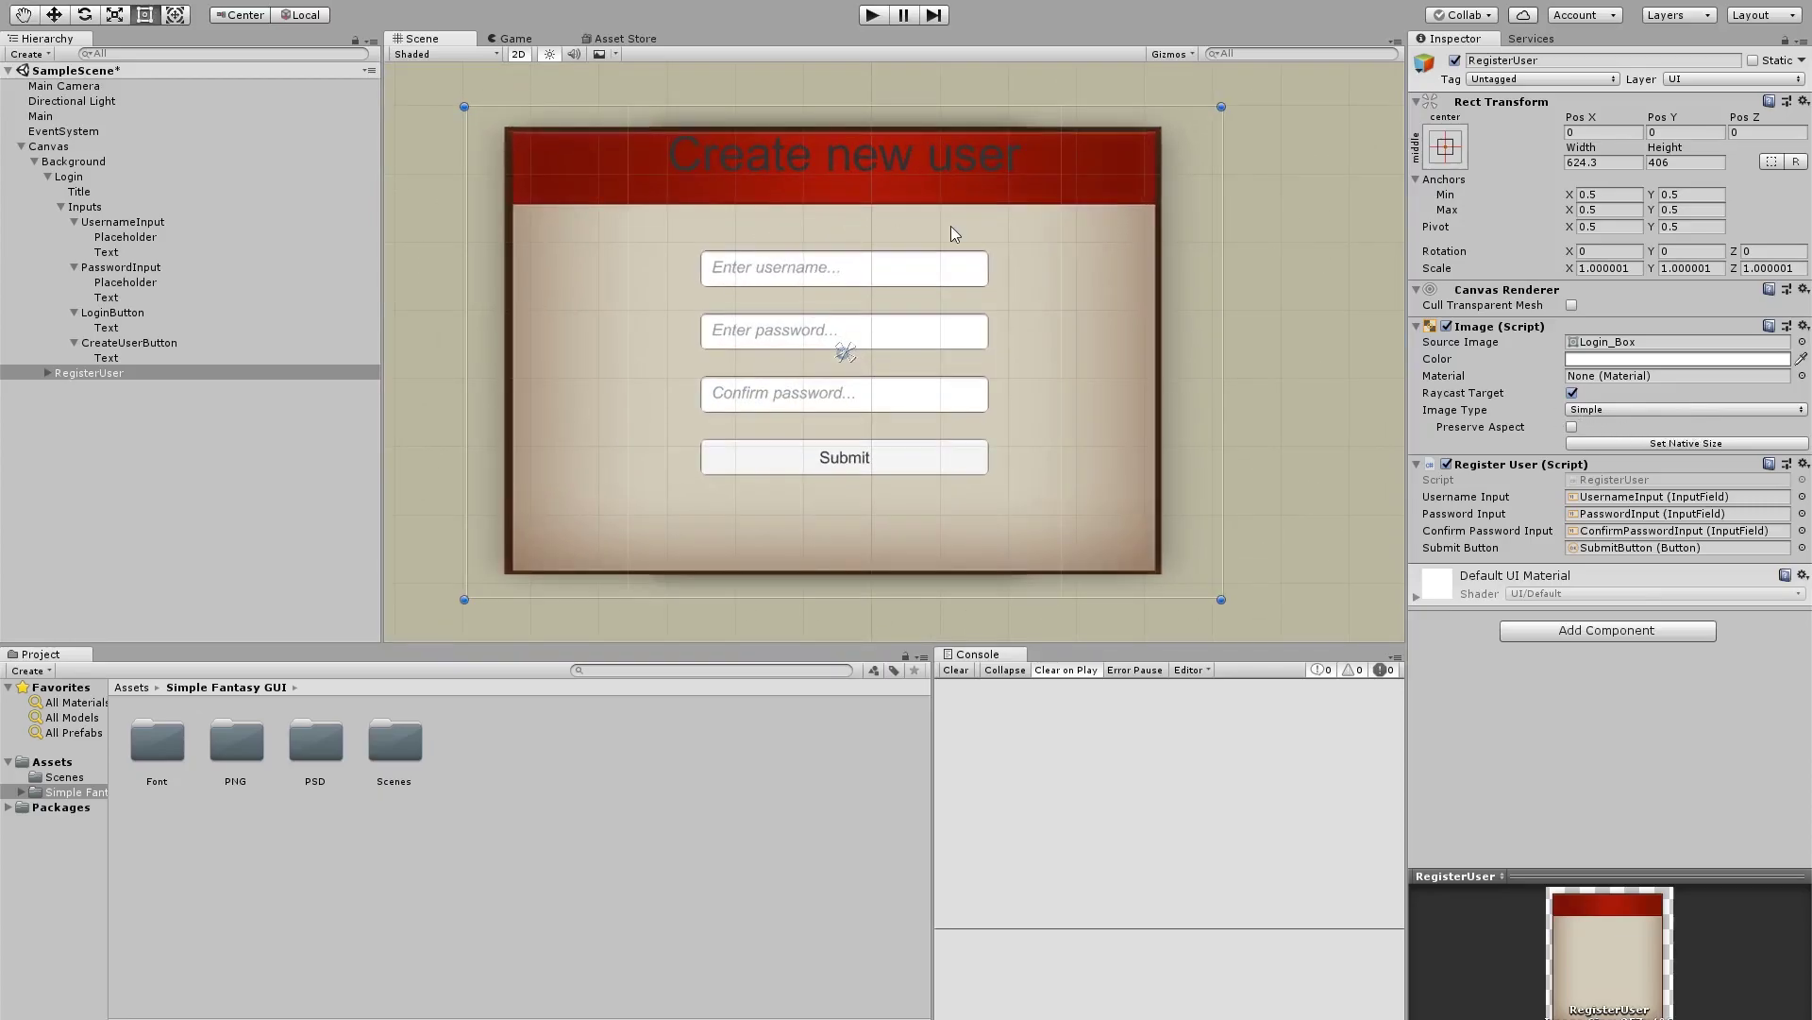
scroll(1124, 198, up, 5)
scroll(1199, 172, down, 3)
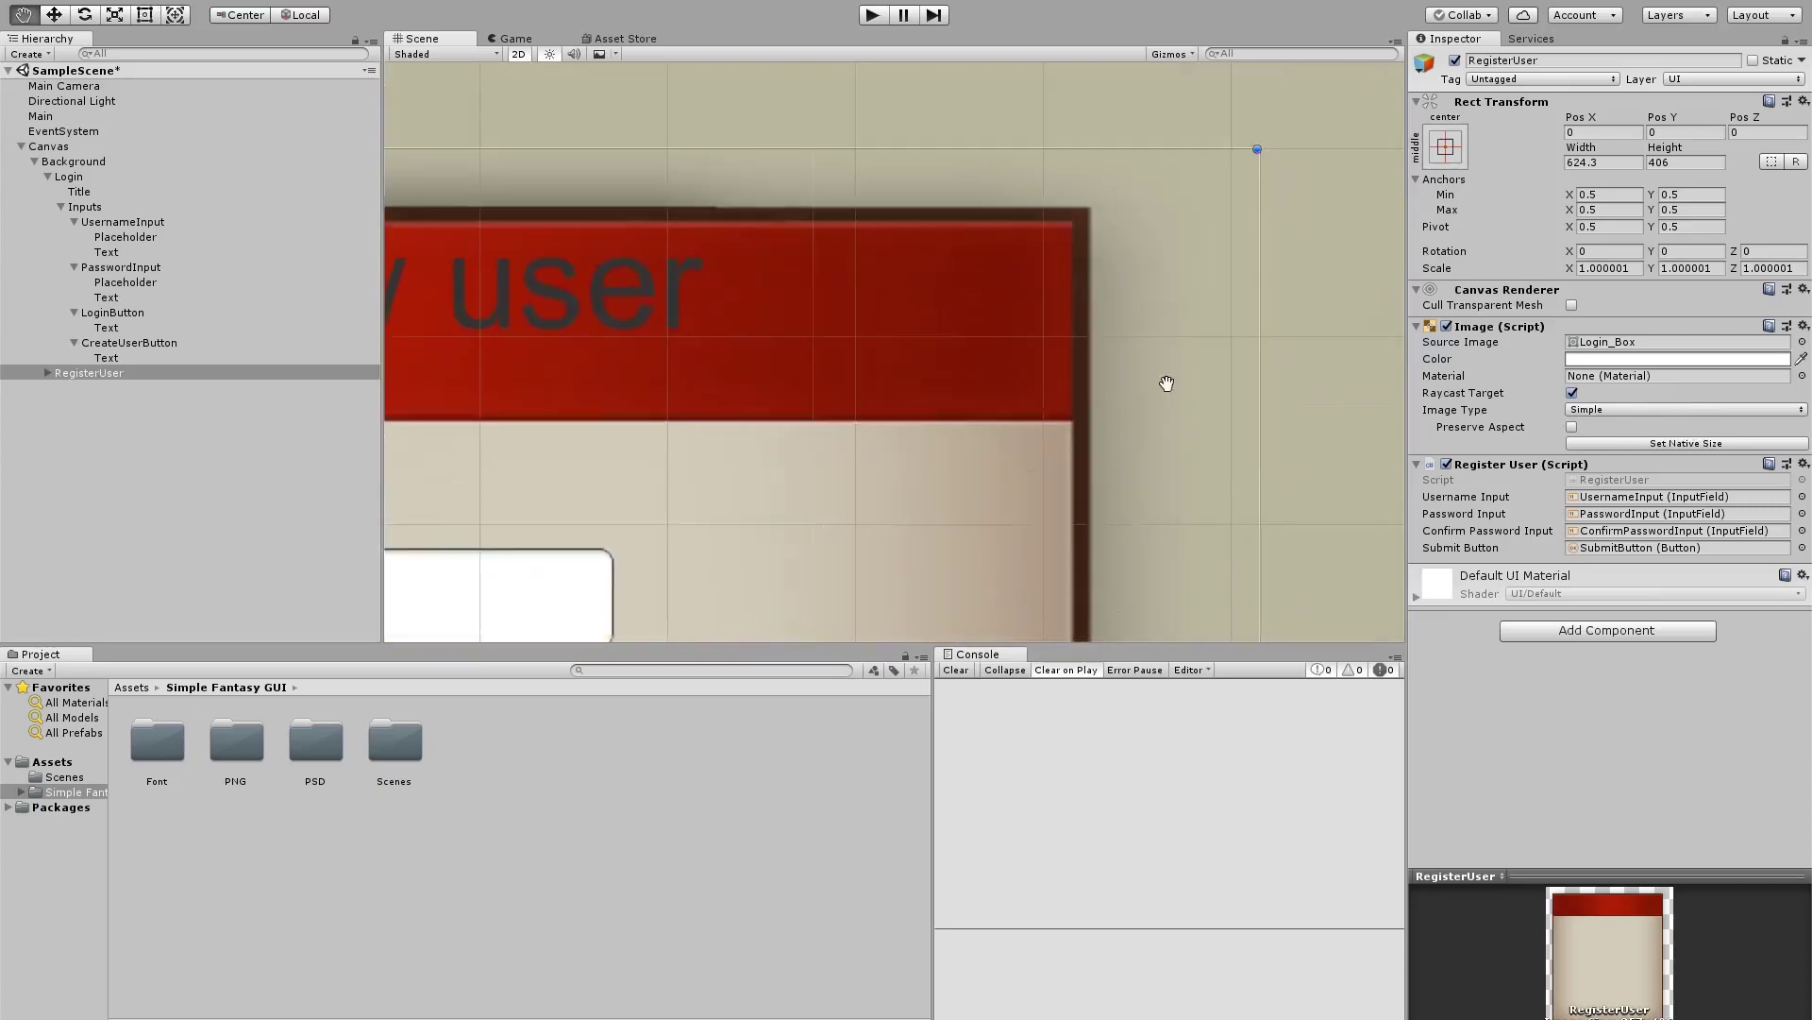
middle_drag(1100, 199, 1097, 397)
scroll(1085, 395, up, 2)
scroll(1062, 381, down, 1)
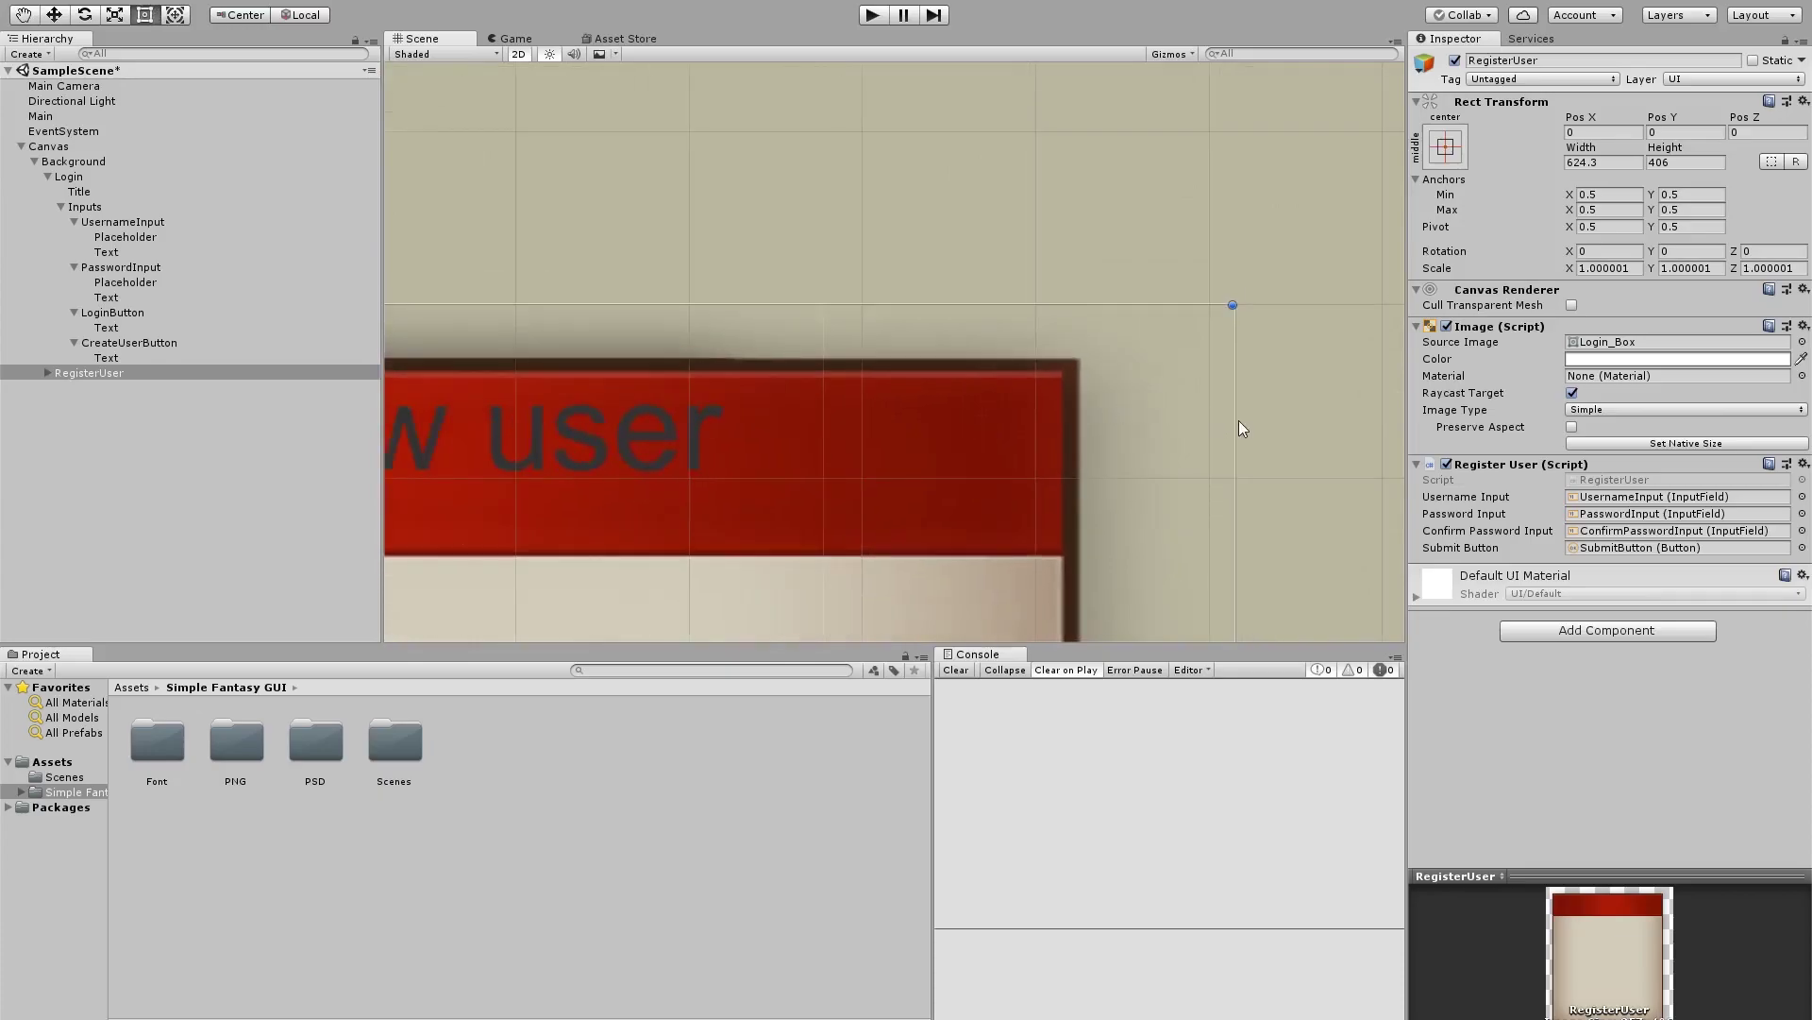
drag(1239, 421, 1337, 423)
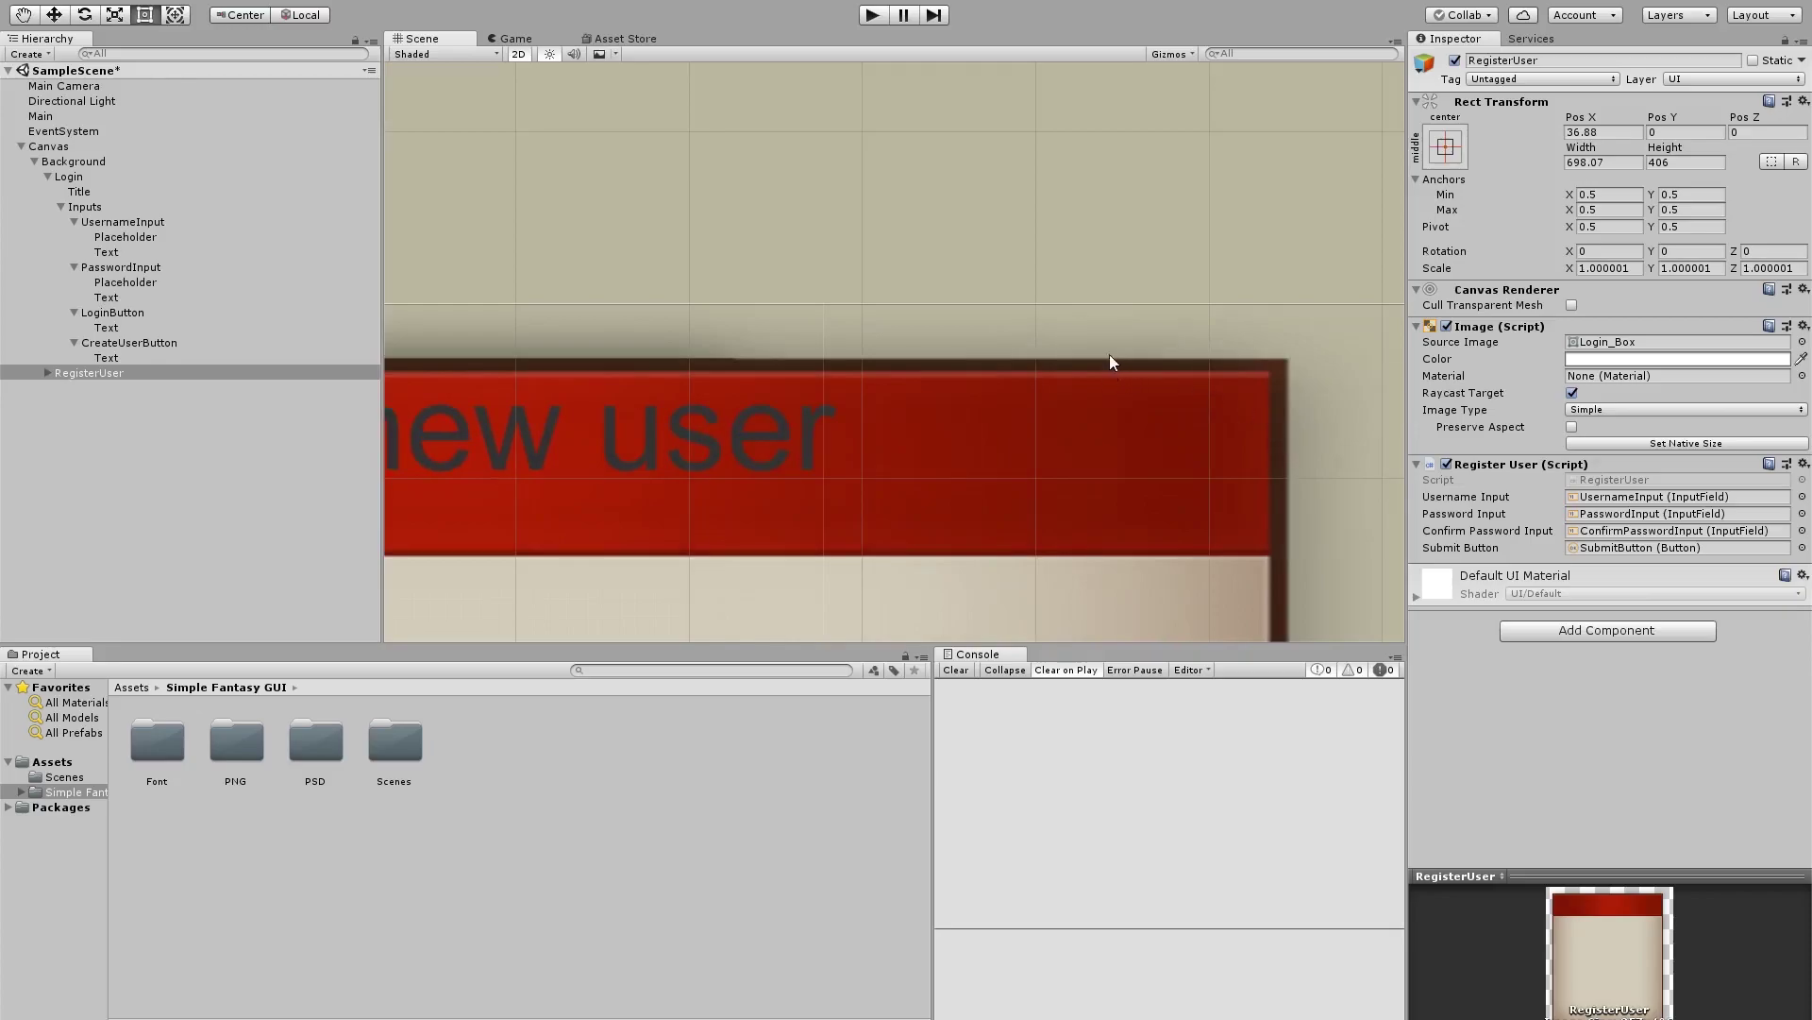
scroll(1237, 410, down, 2)
middle_drag(1262, 437, 1124, 327)
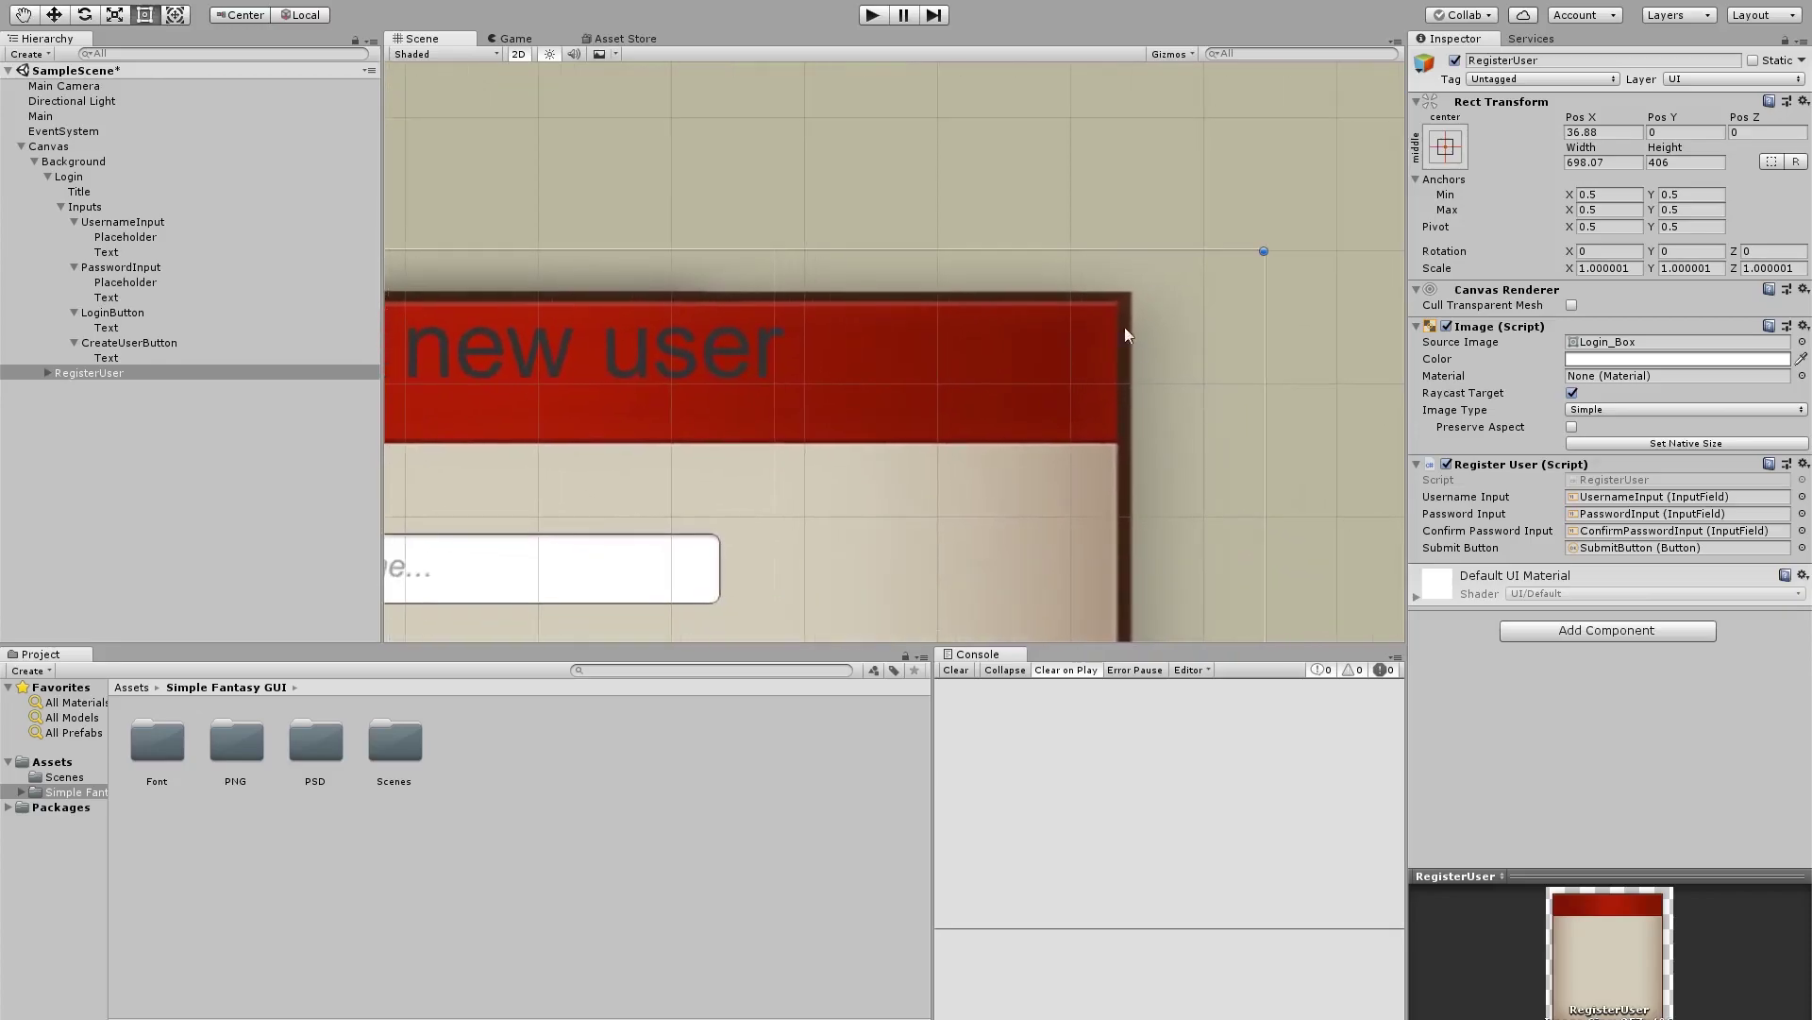
scroll(1068, 367, up, 3)
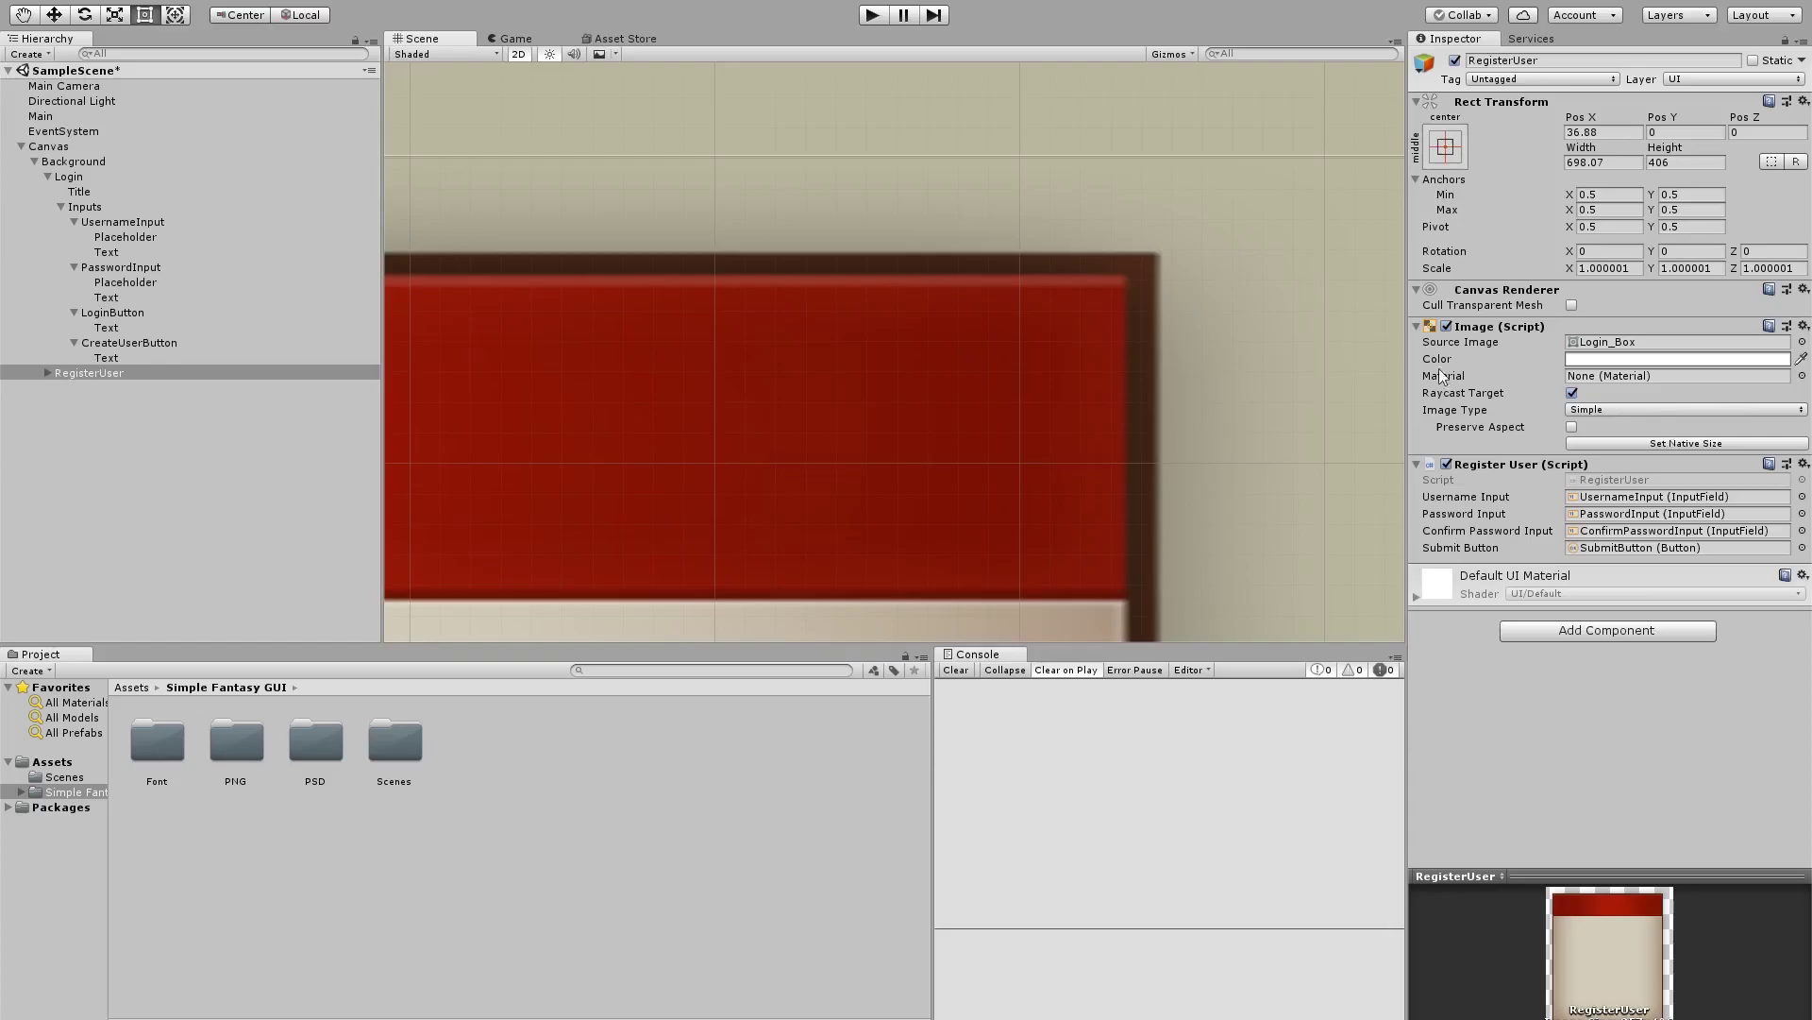
Locate the Login_Box sprite asset and open it in the Sprite Editor
click(1650, 341)
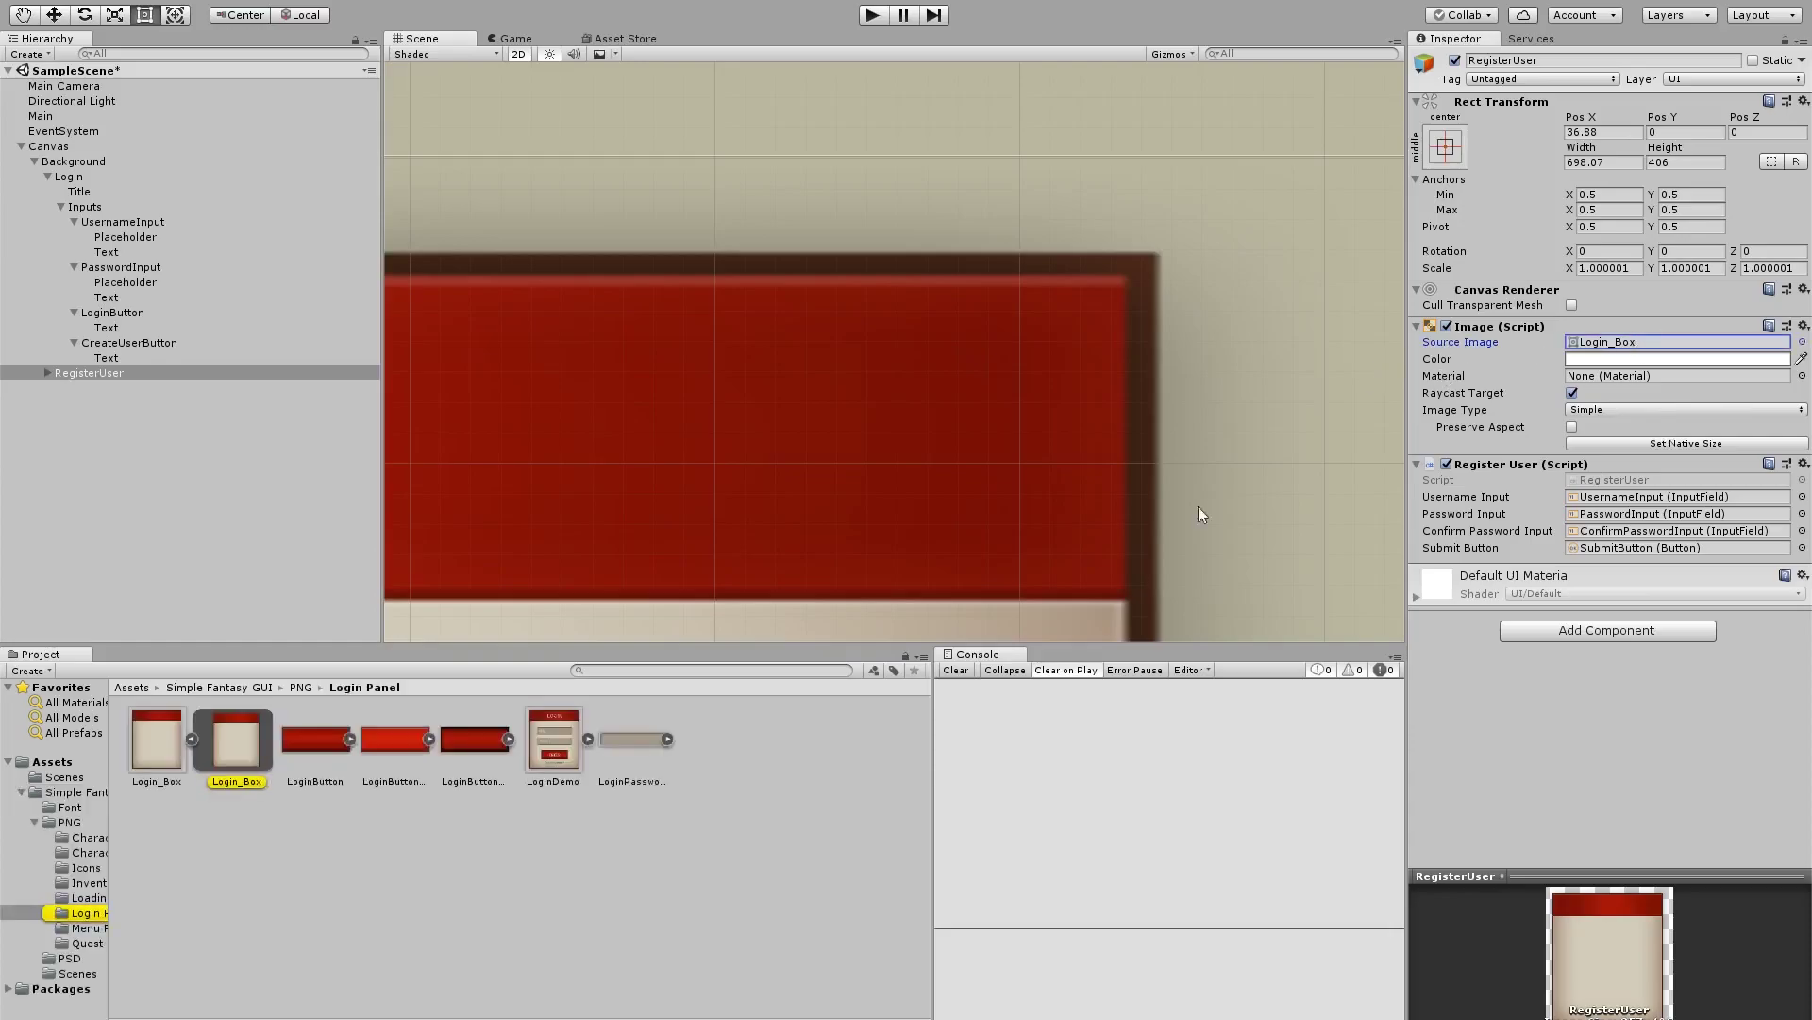
click(243, 742)
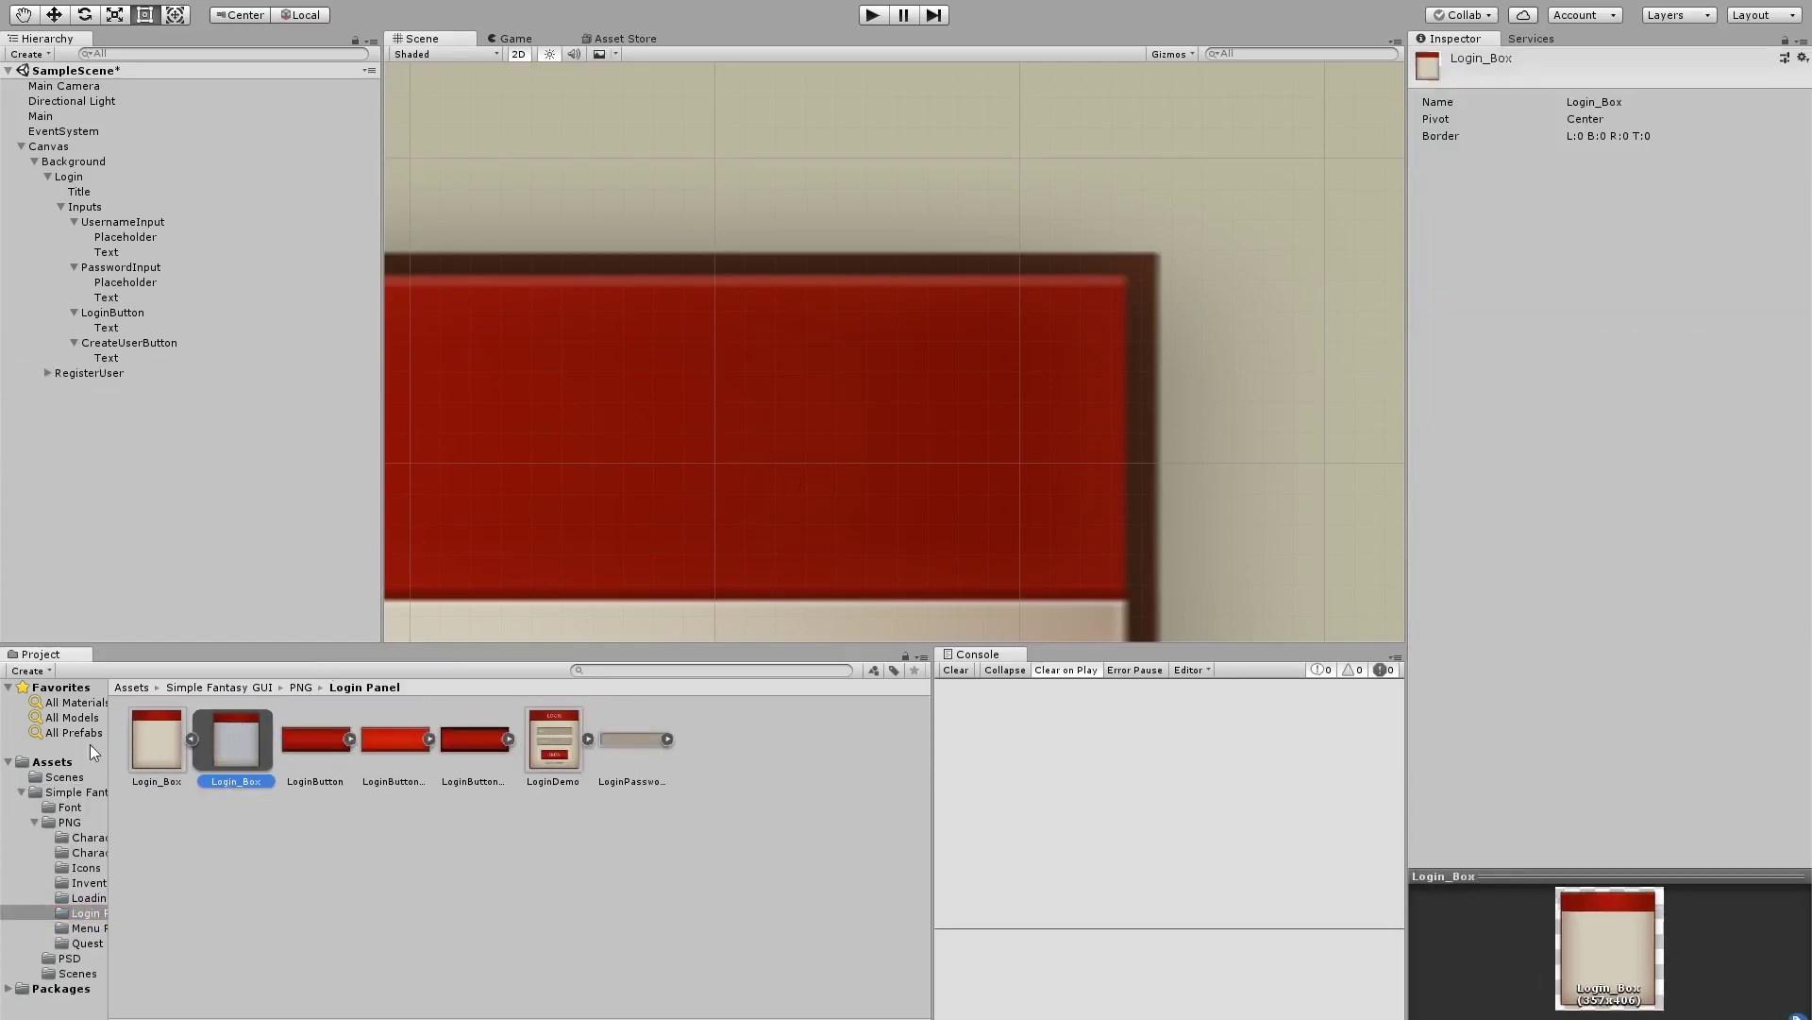
click(142, 734)
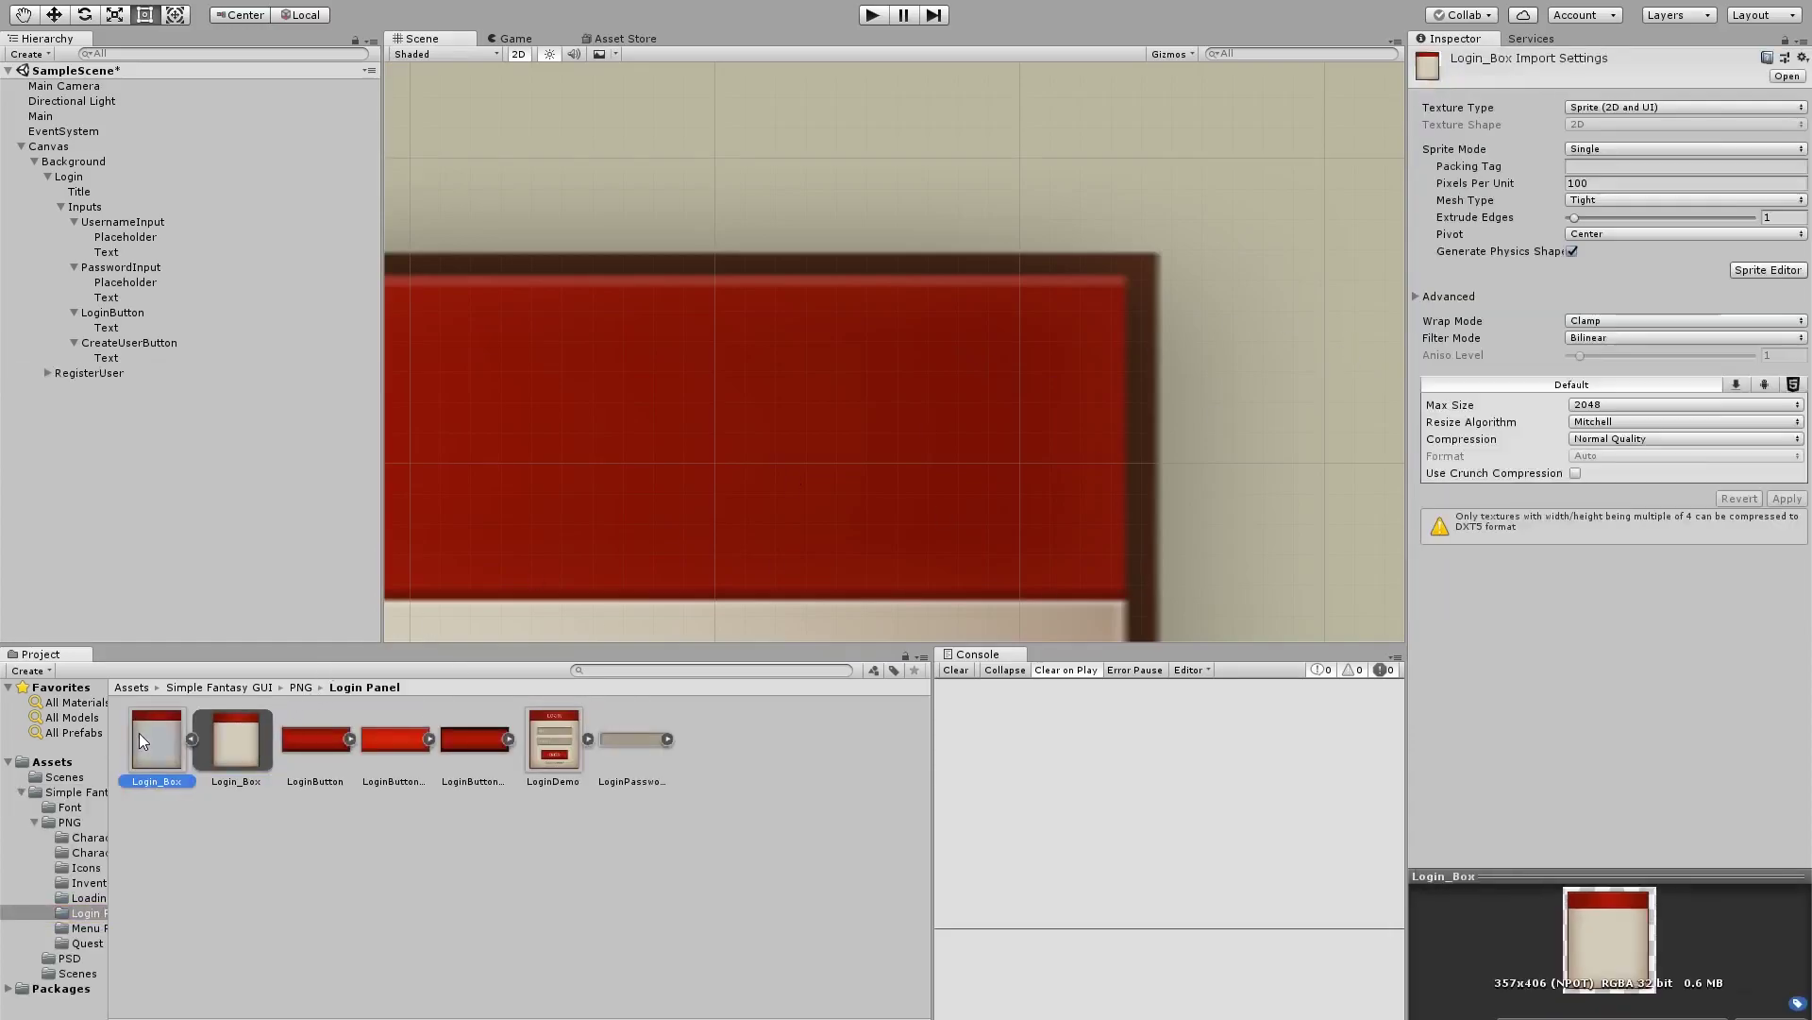
click(1756, 271)
scroll(1024, 458, up, 3)
scroll(967, 443, down, 1)
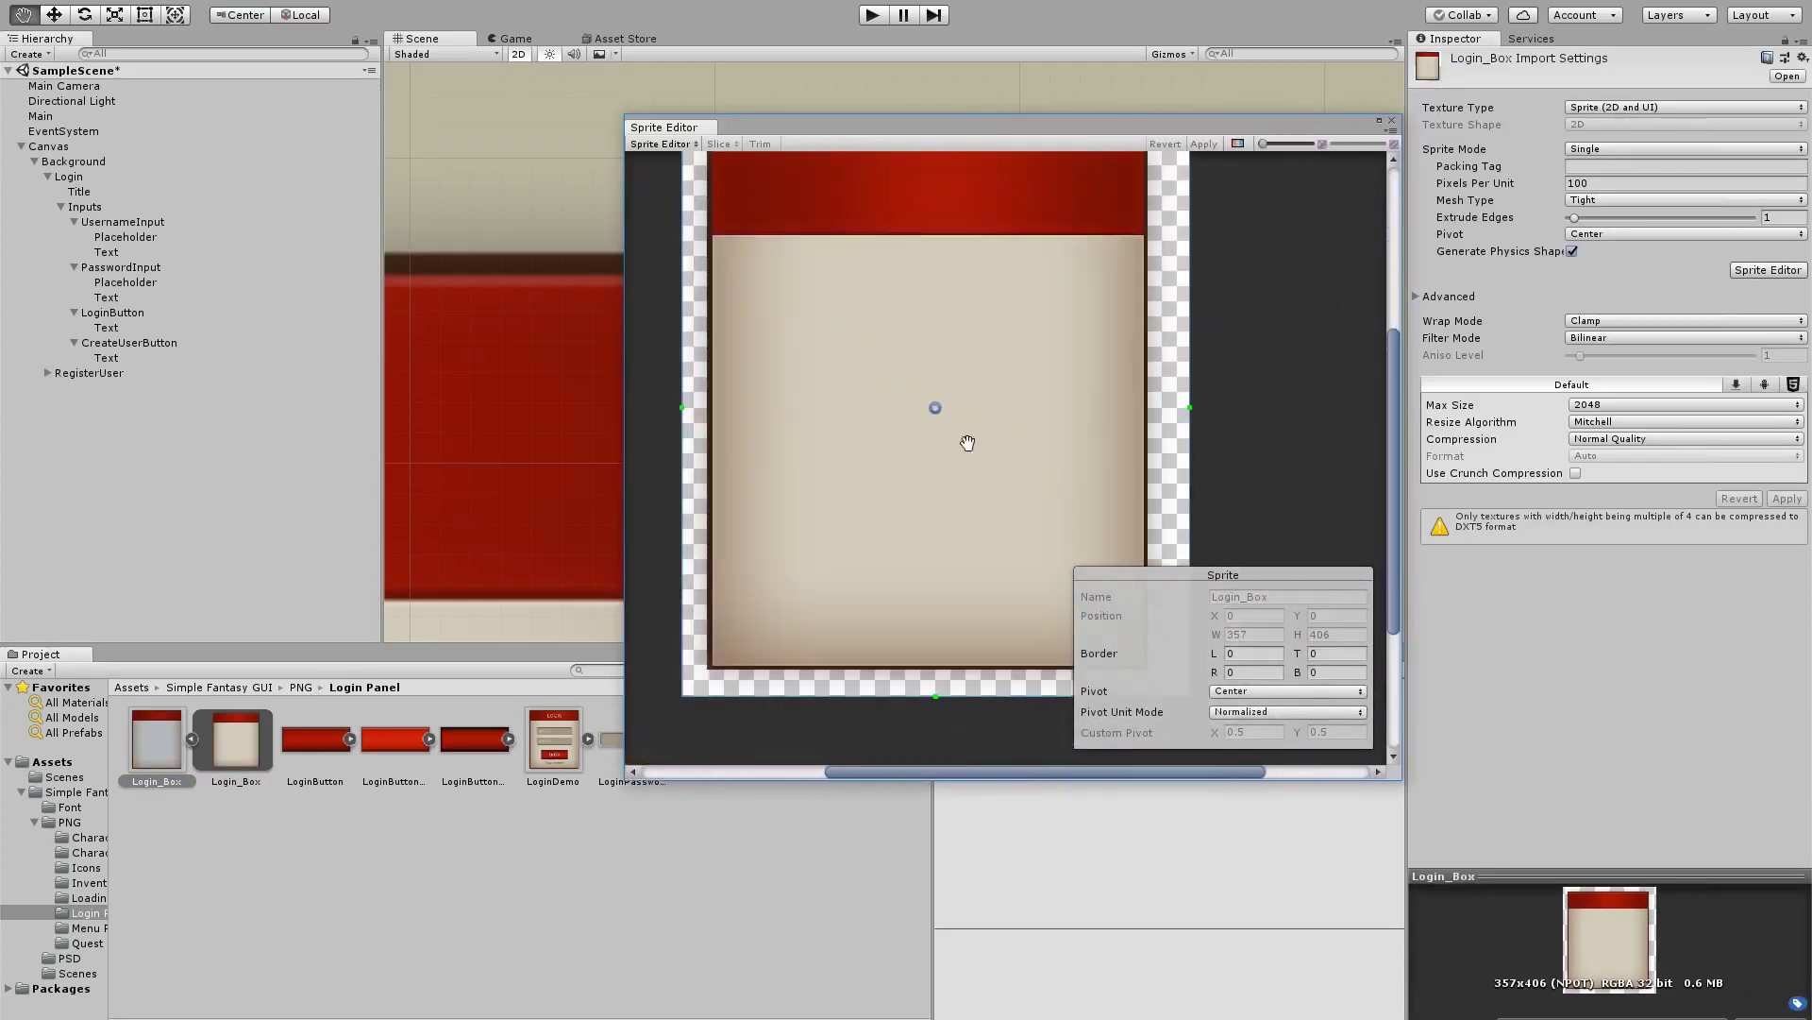
scroll(915, 370, down, 1)
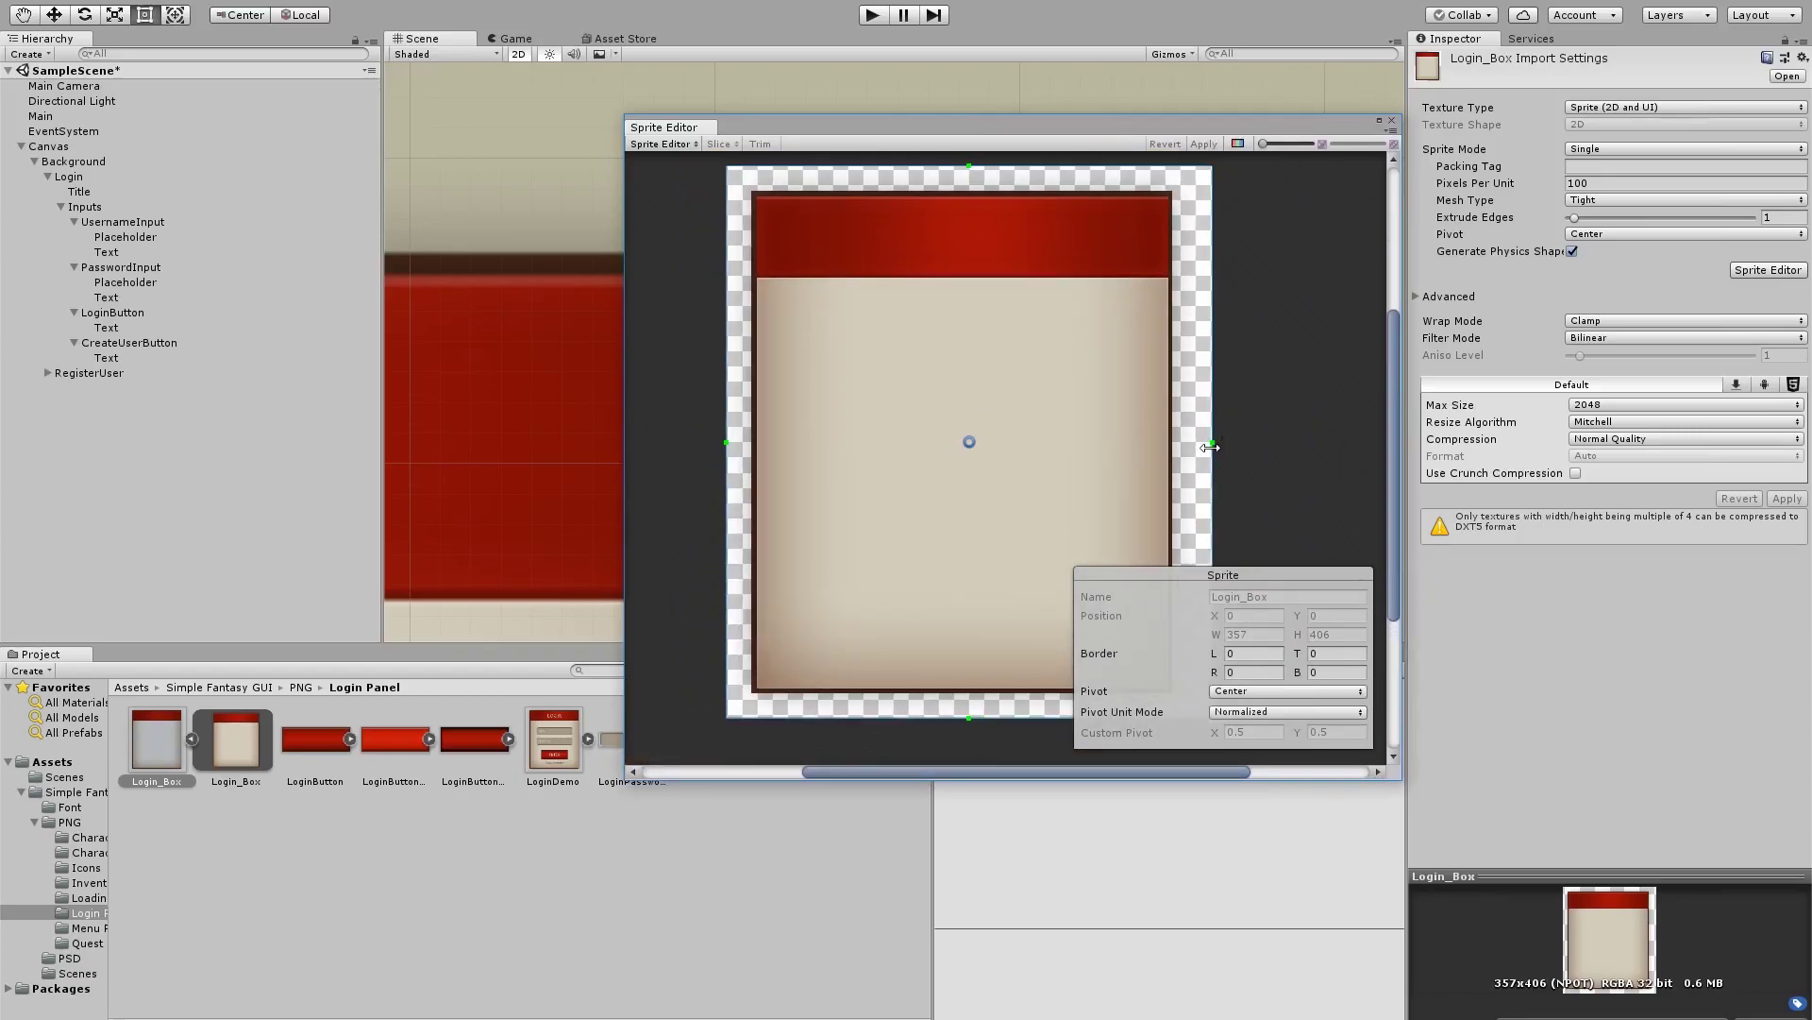
Place nine-slice borders L 34, T 37, R 49, B 34 inside the frame and header, then apply
drag(1211, 446, 1002, 444)
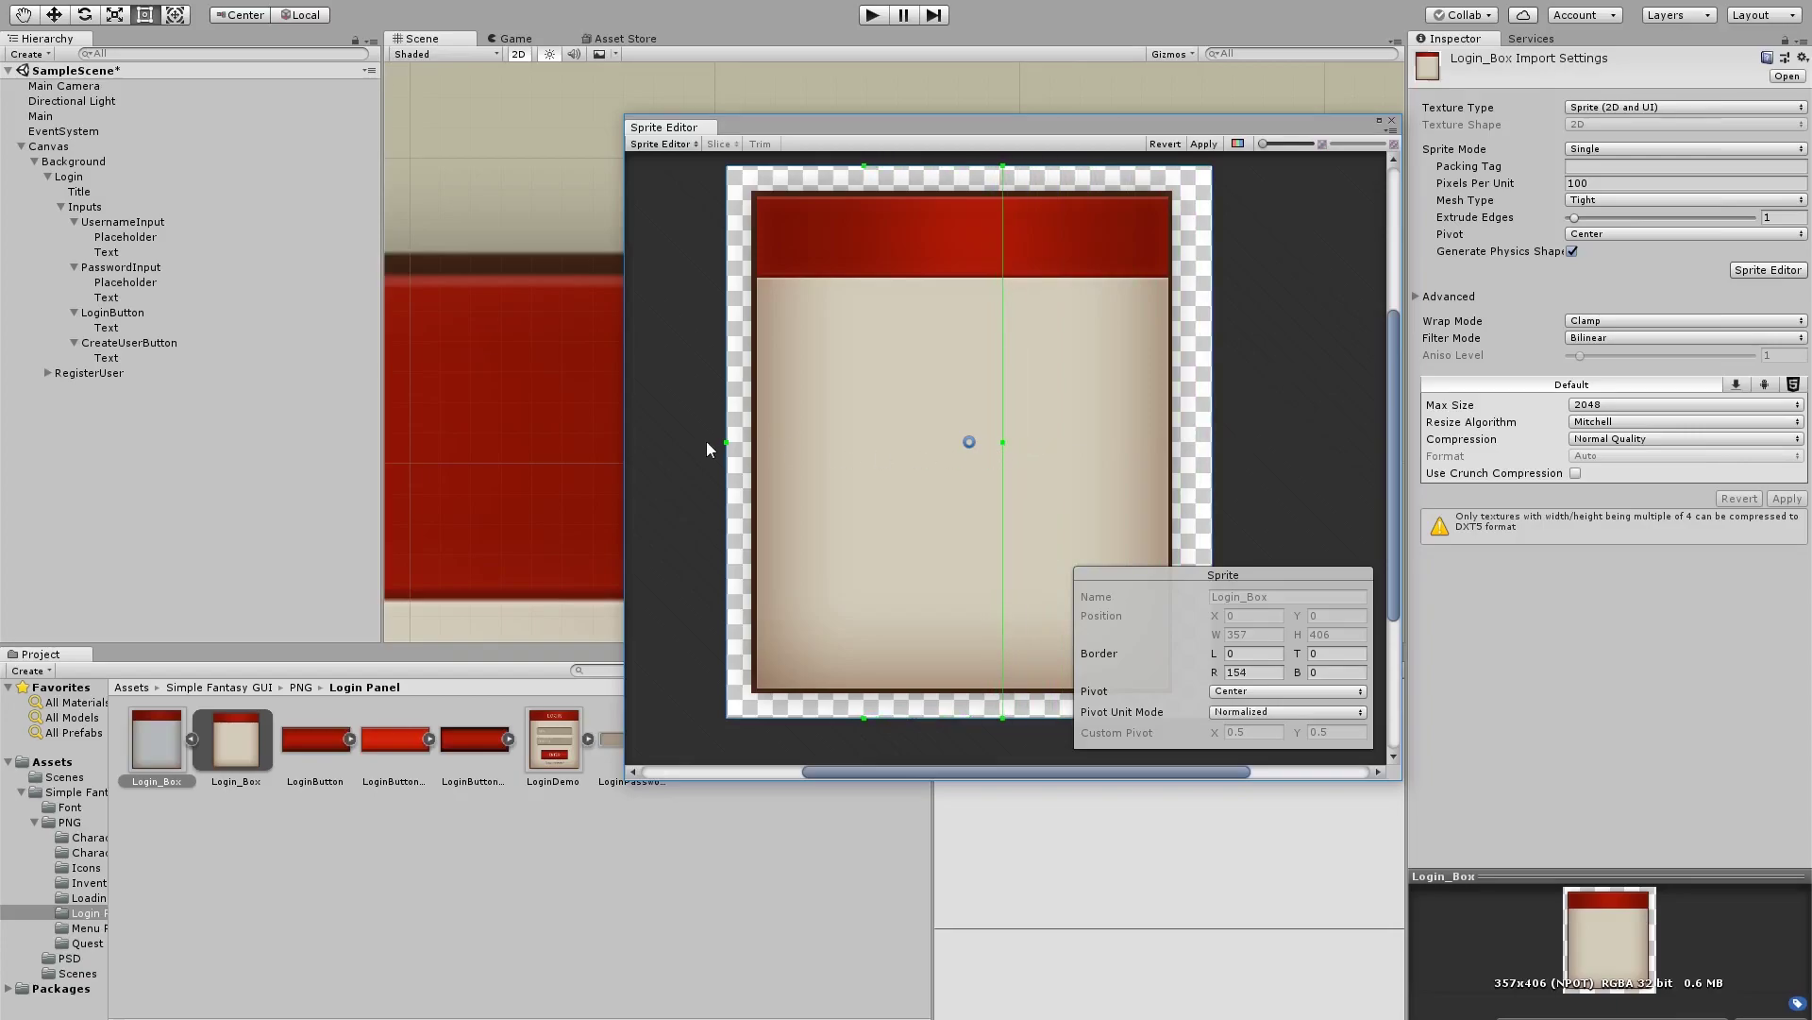
drag(726, 443, 920, 444)
drag(962, 167, 962, 347)
drag(962, 718, 945, 554)
drag(920, 454, 790, 451)
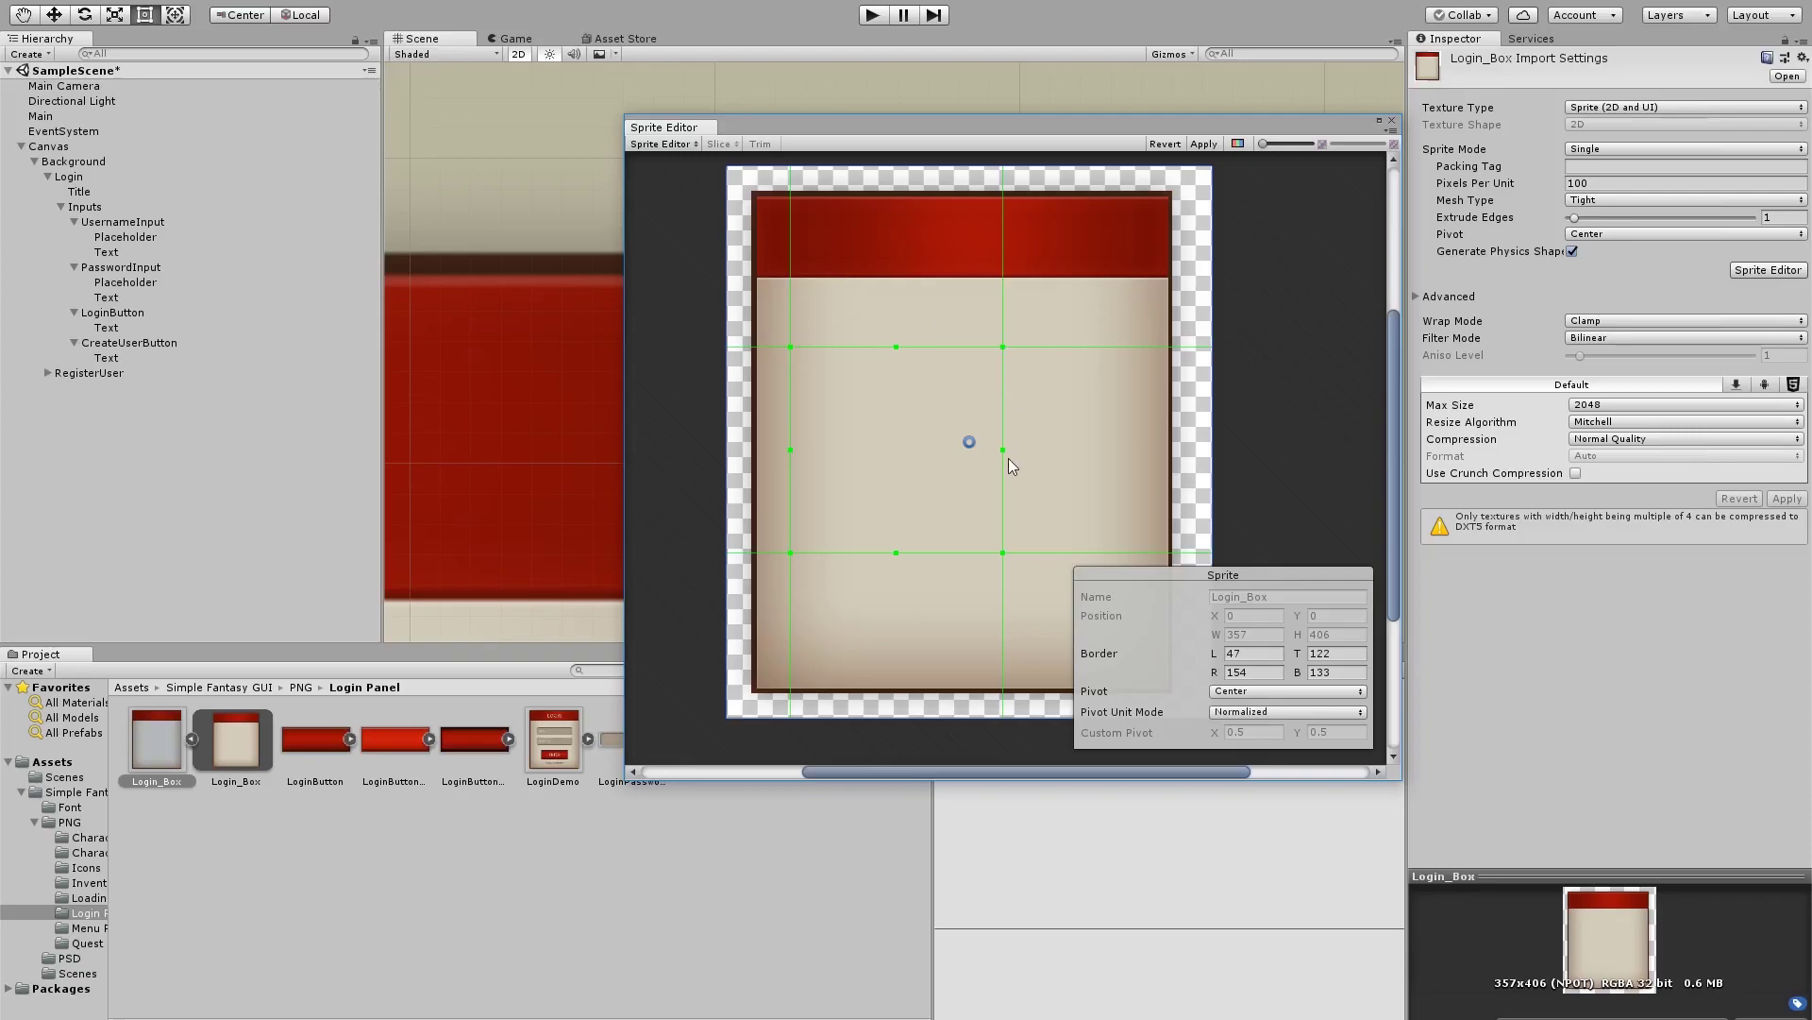
drag(1003, 453, 1146, 435)
drag(790, 452, 773, 453)
drag(958, 347, 969, 212)
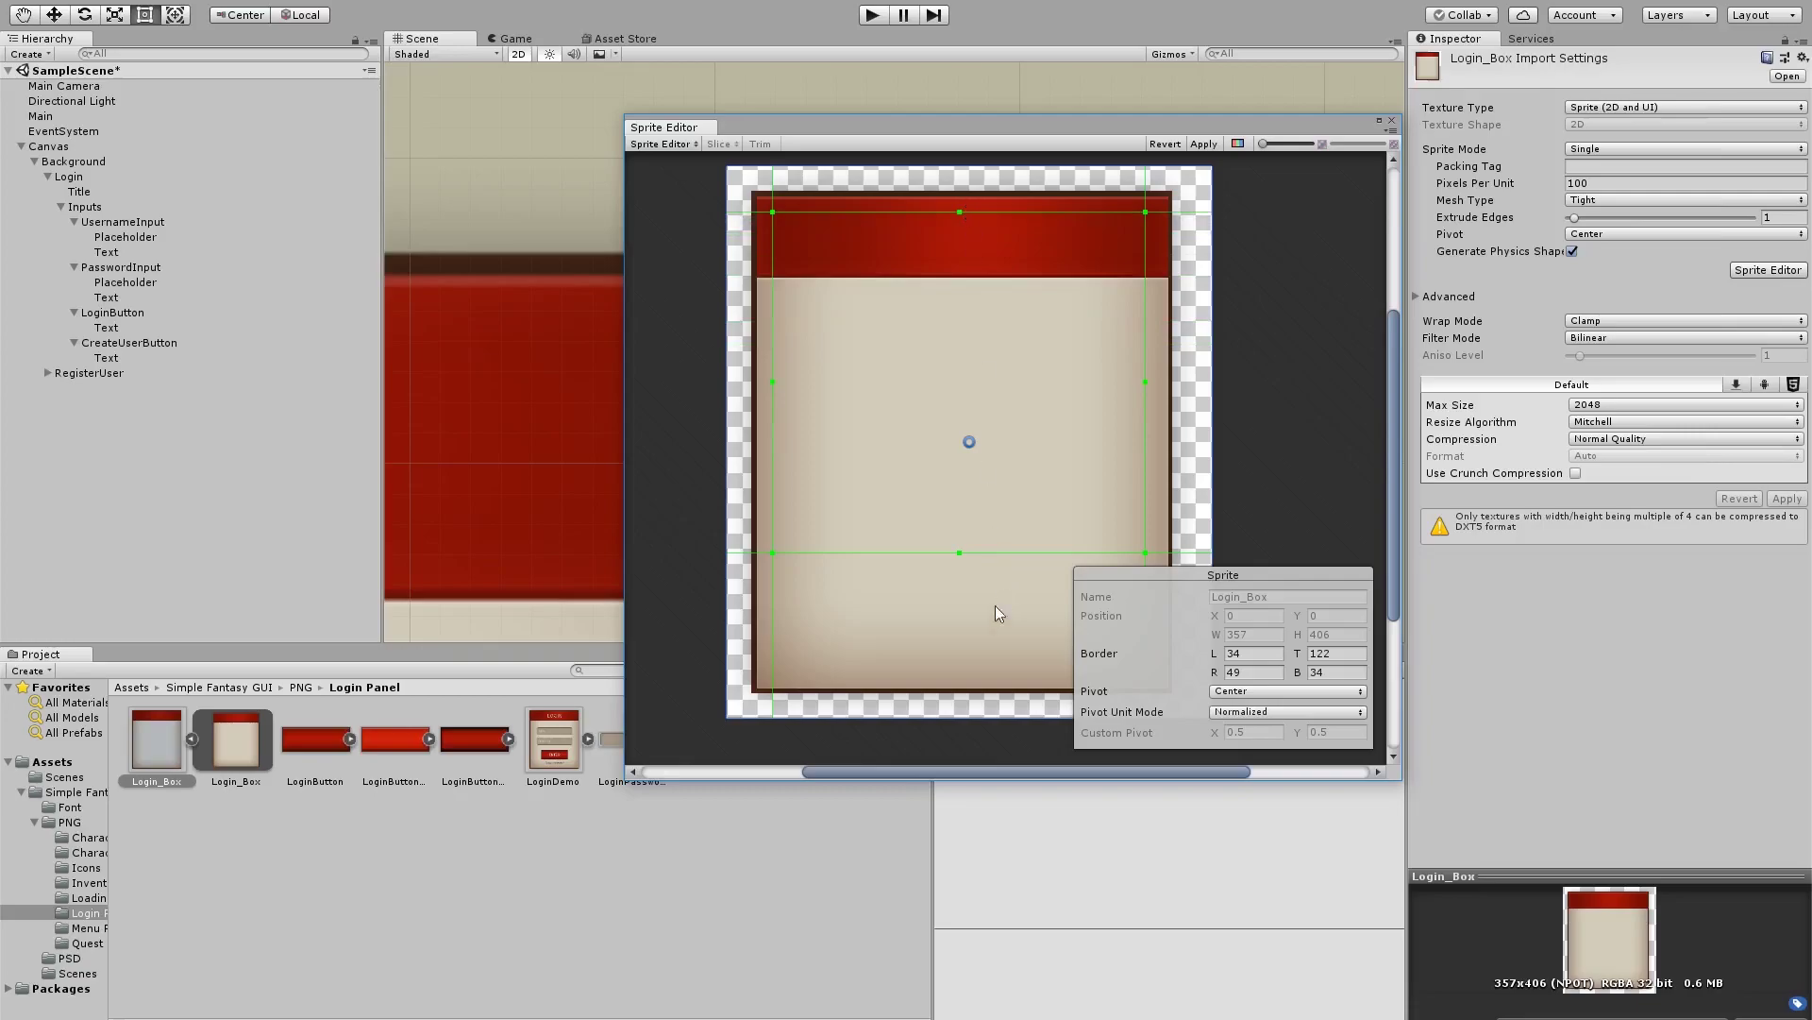
drag(959, 553, 976, 667)
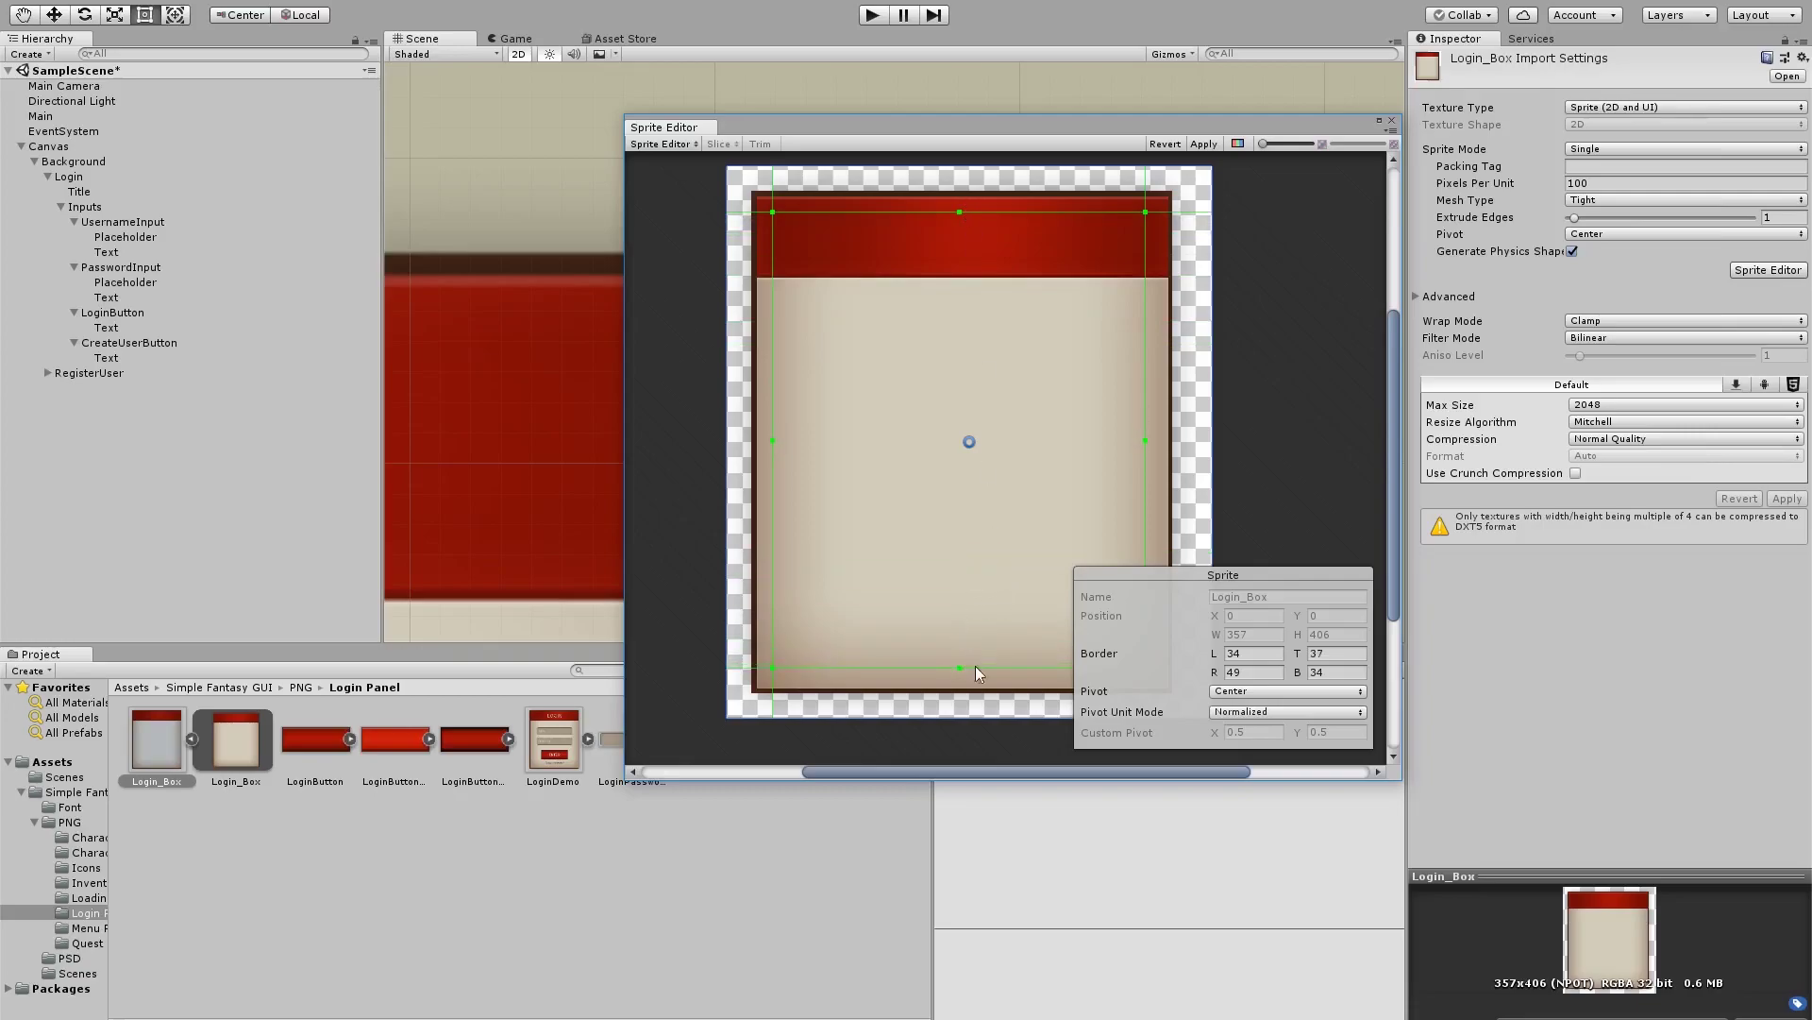
click(1201, 144)
click(1392, 121)
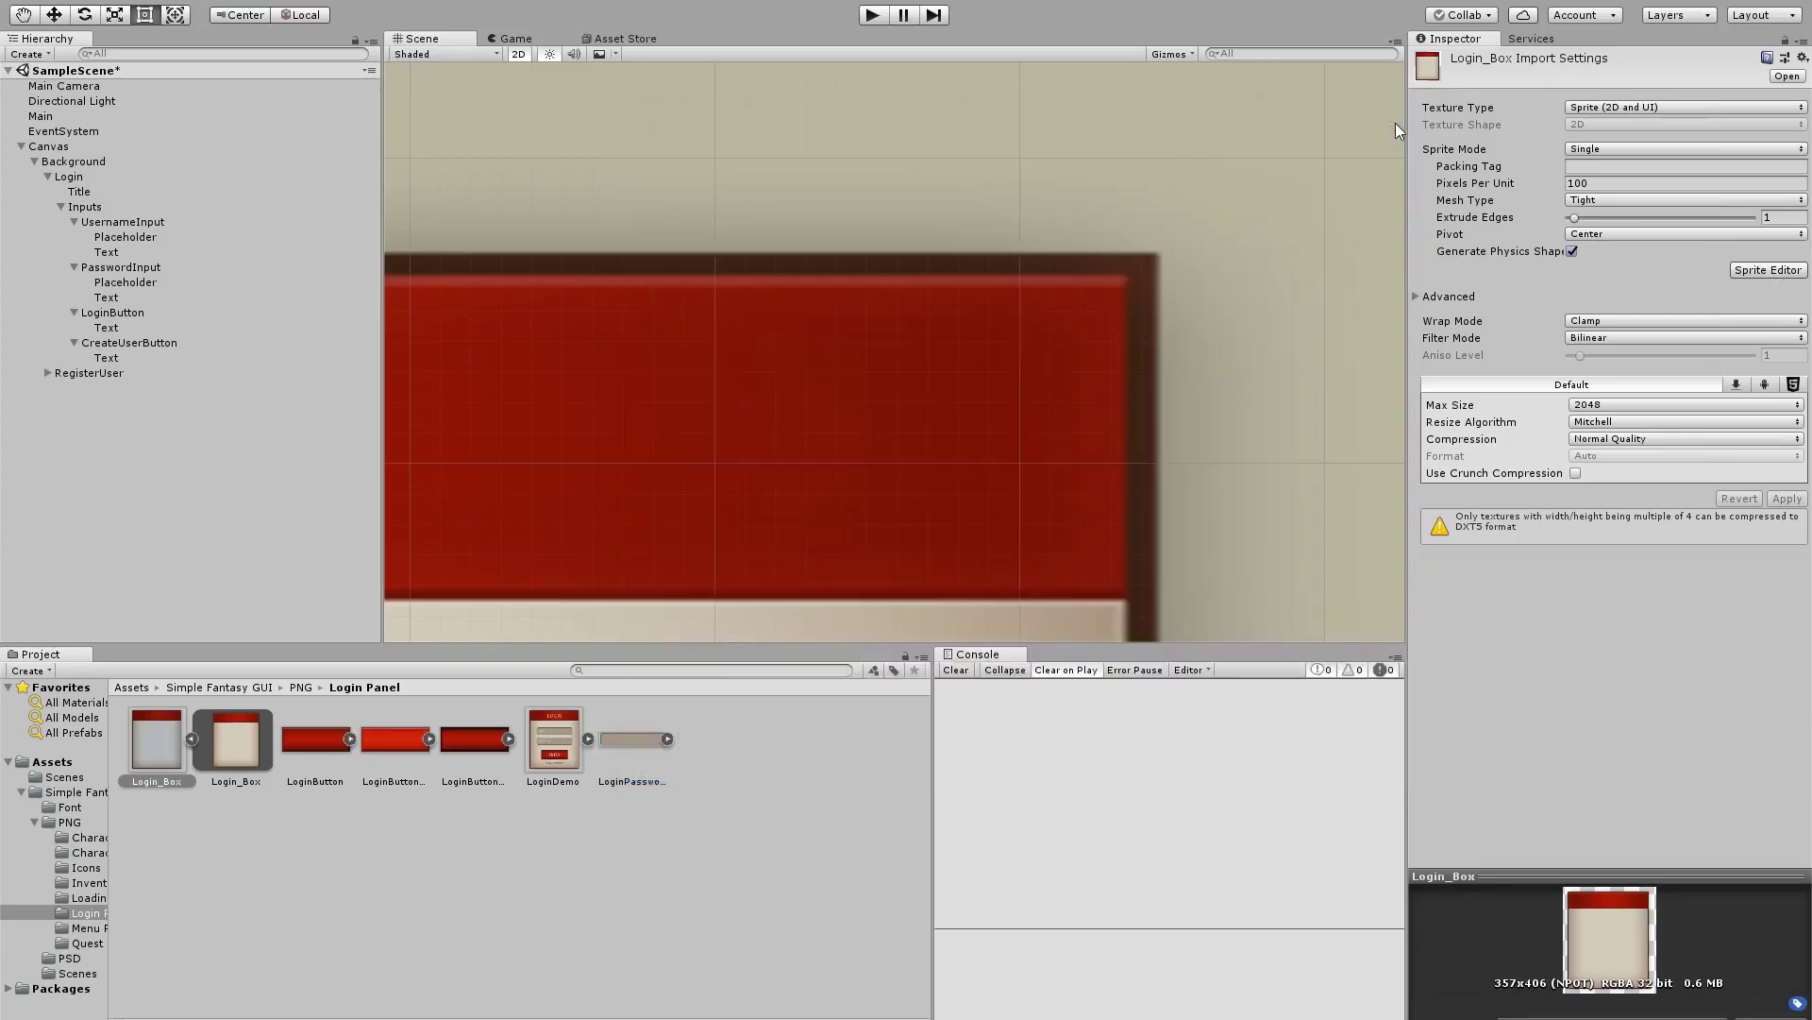
Select RegisterUser and set its Image Type to Sliced
scroll(1133, 326, down, 2)
click(890, 395)
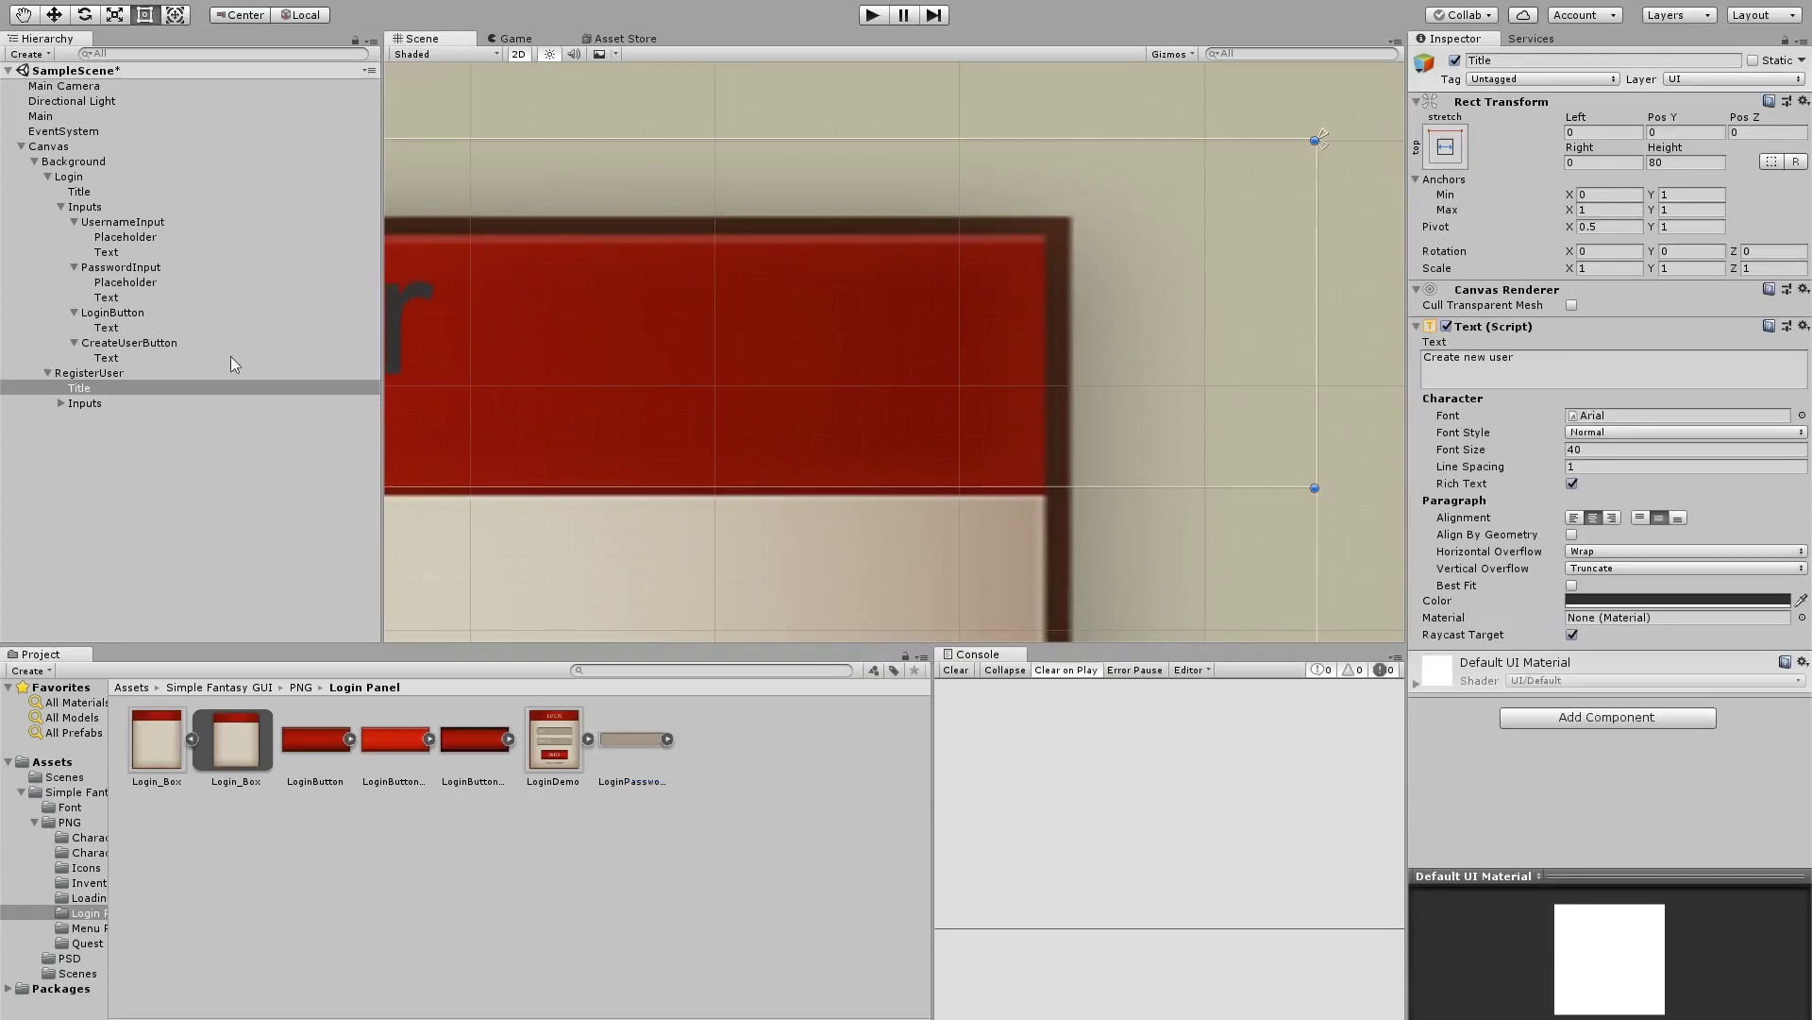
click(185, 381)
click(183, 372)
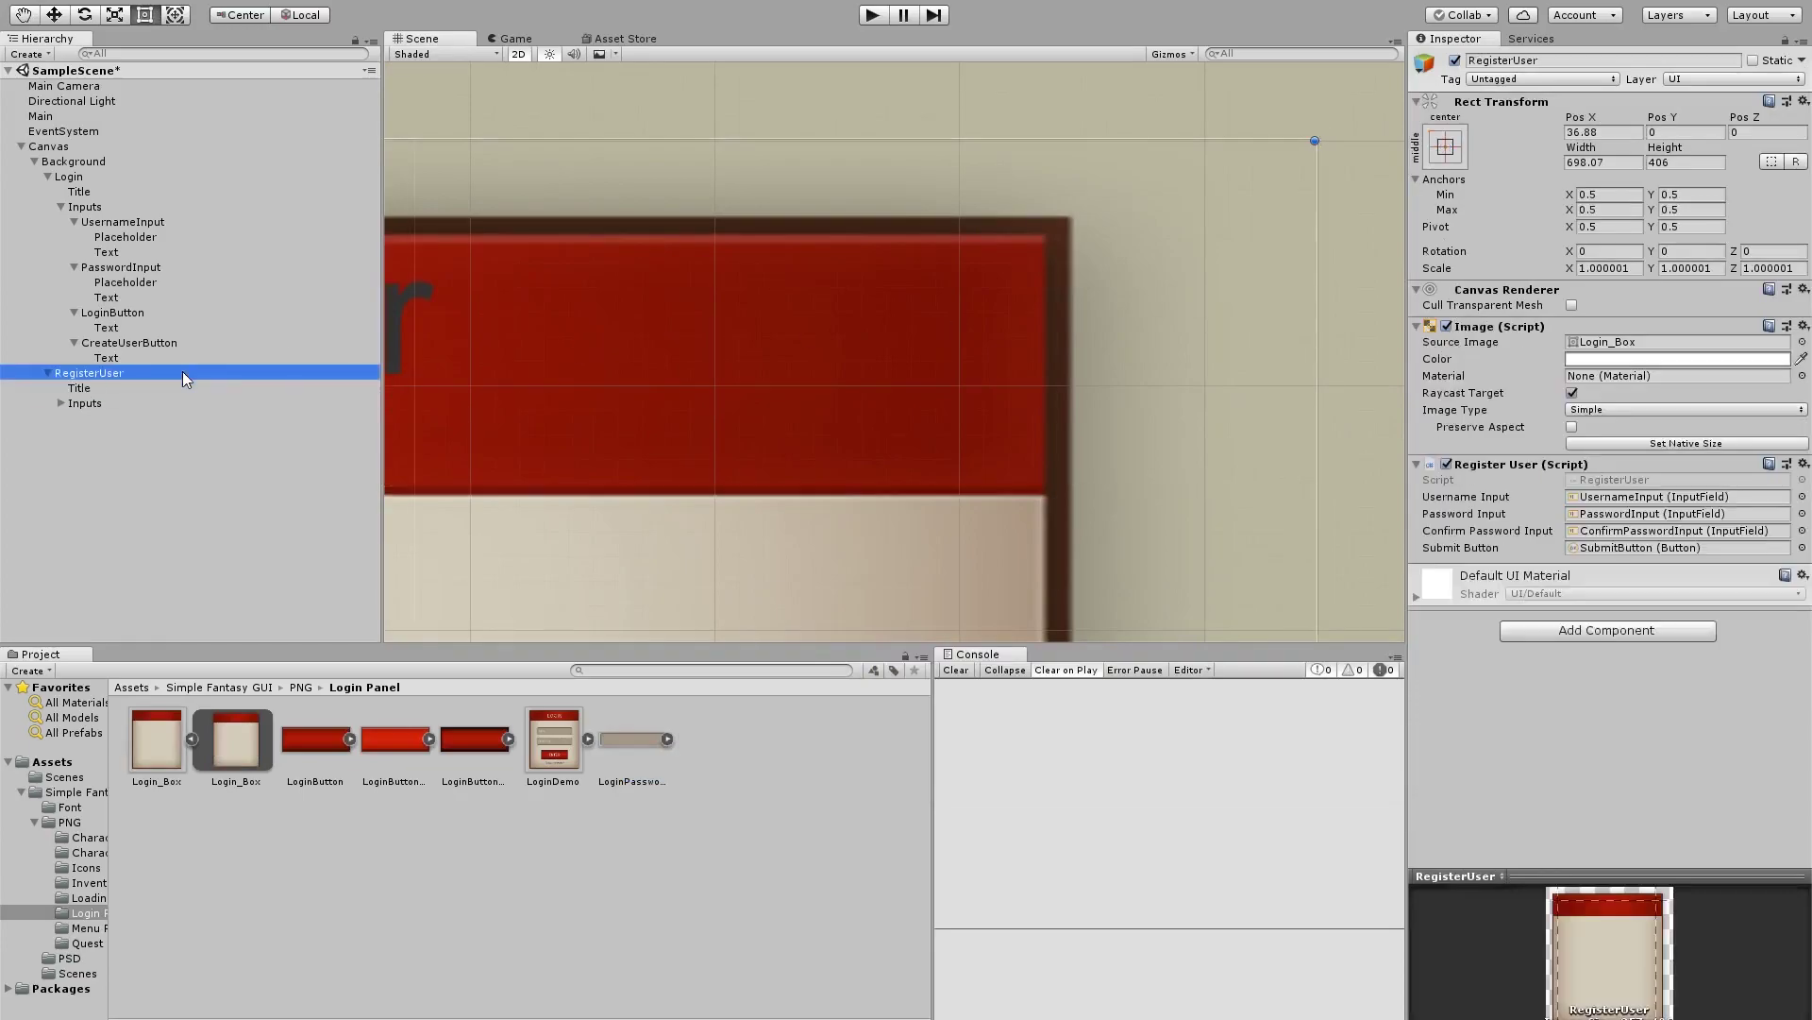
click(1595, 414)
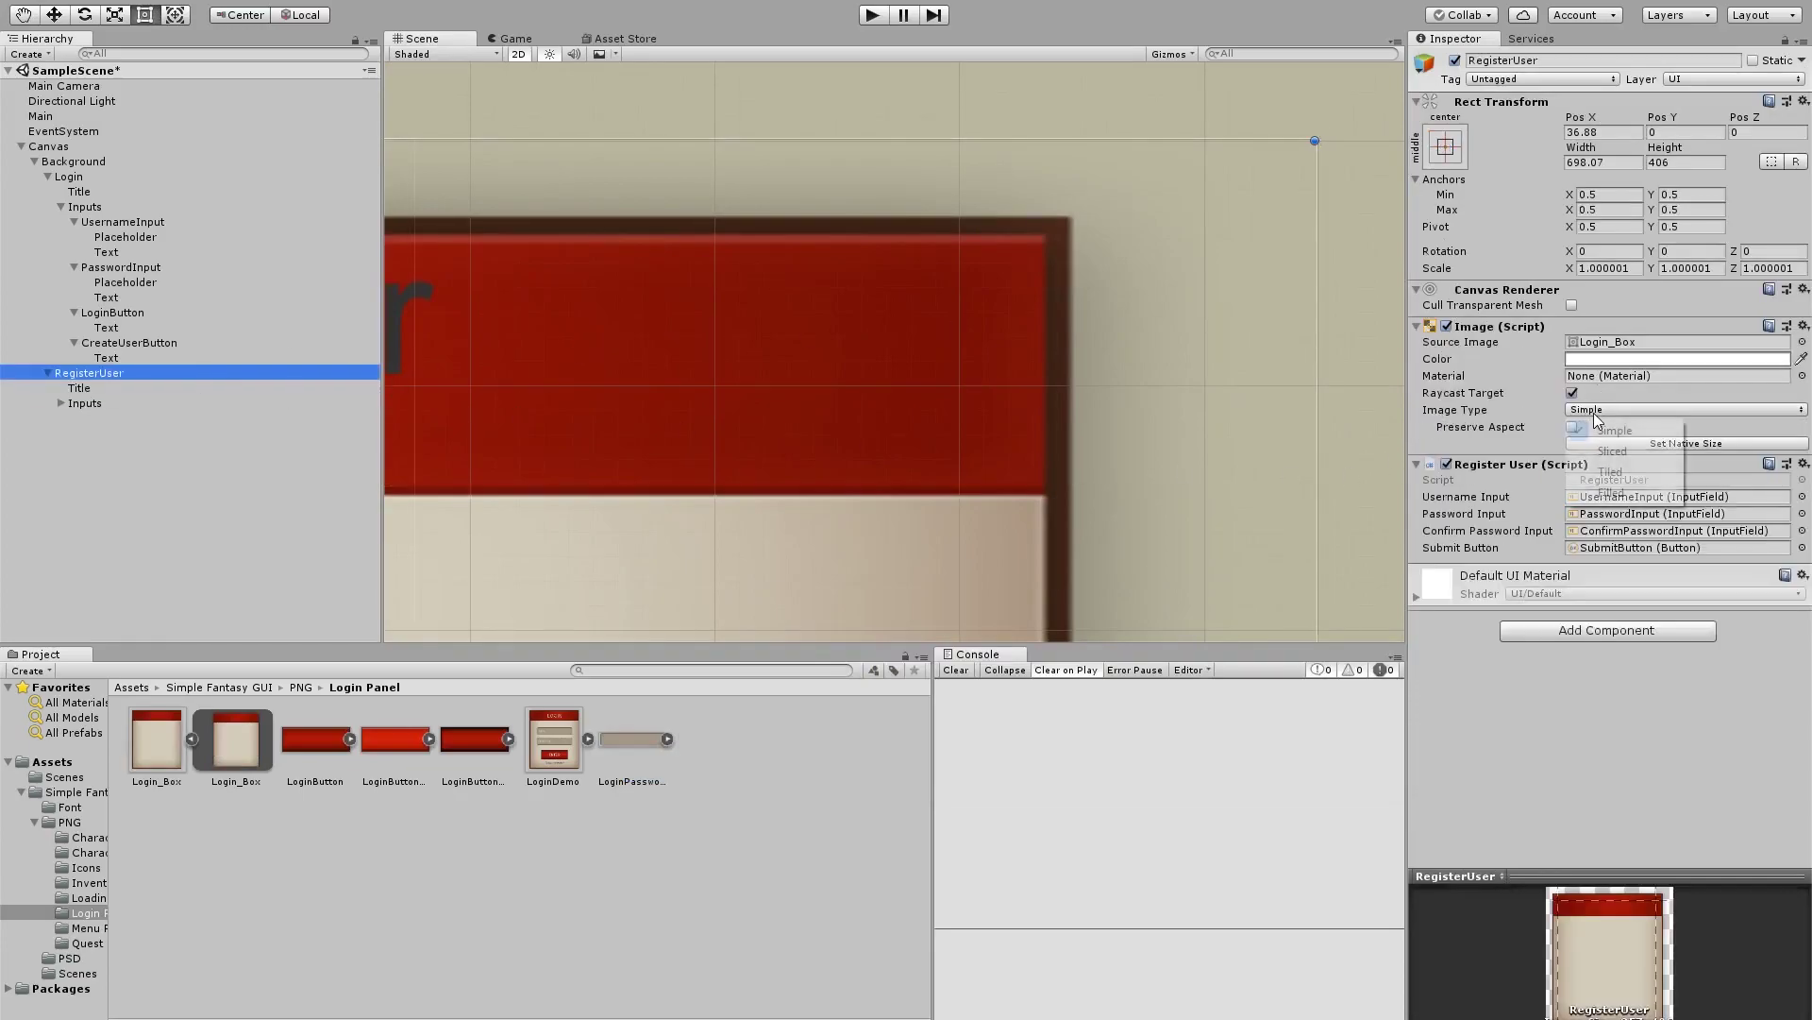
click(1615, 451)
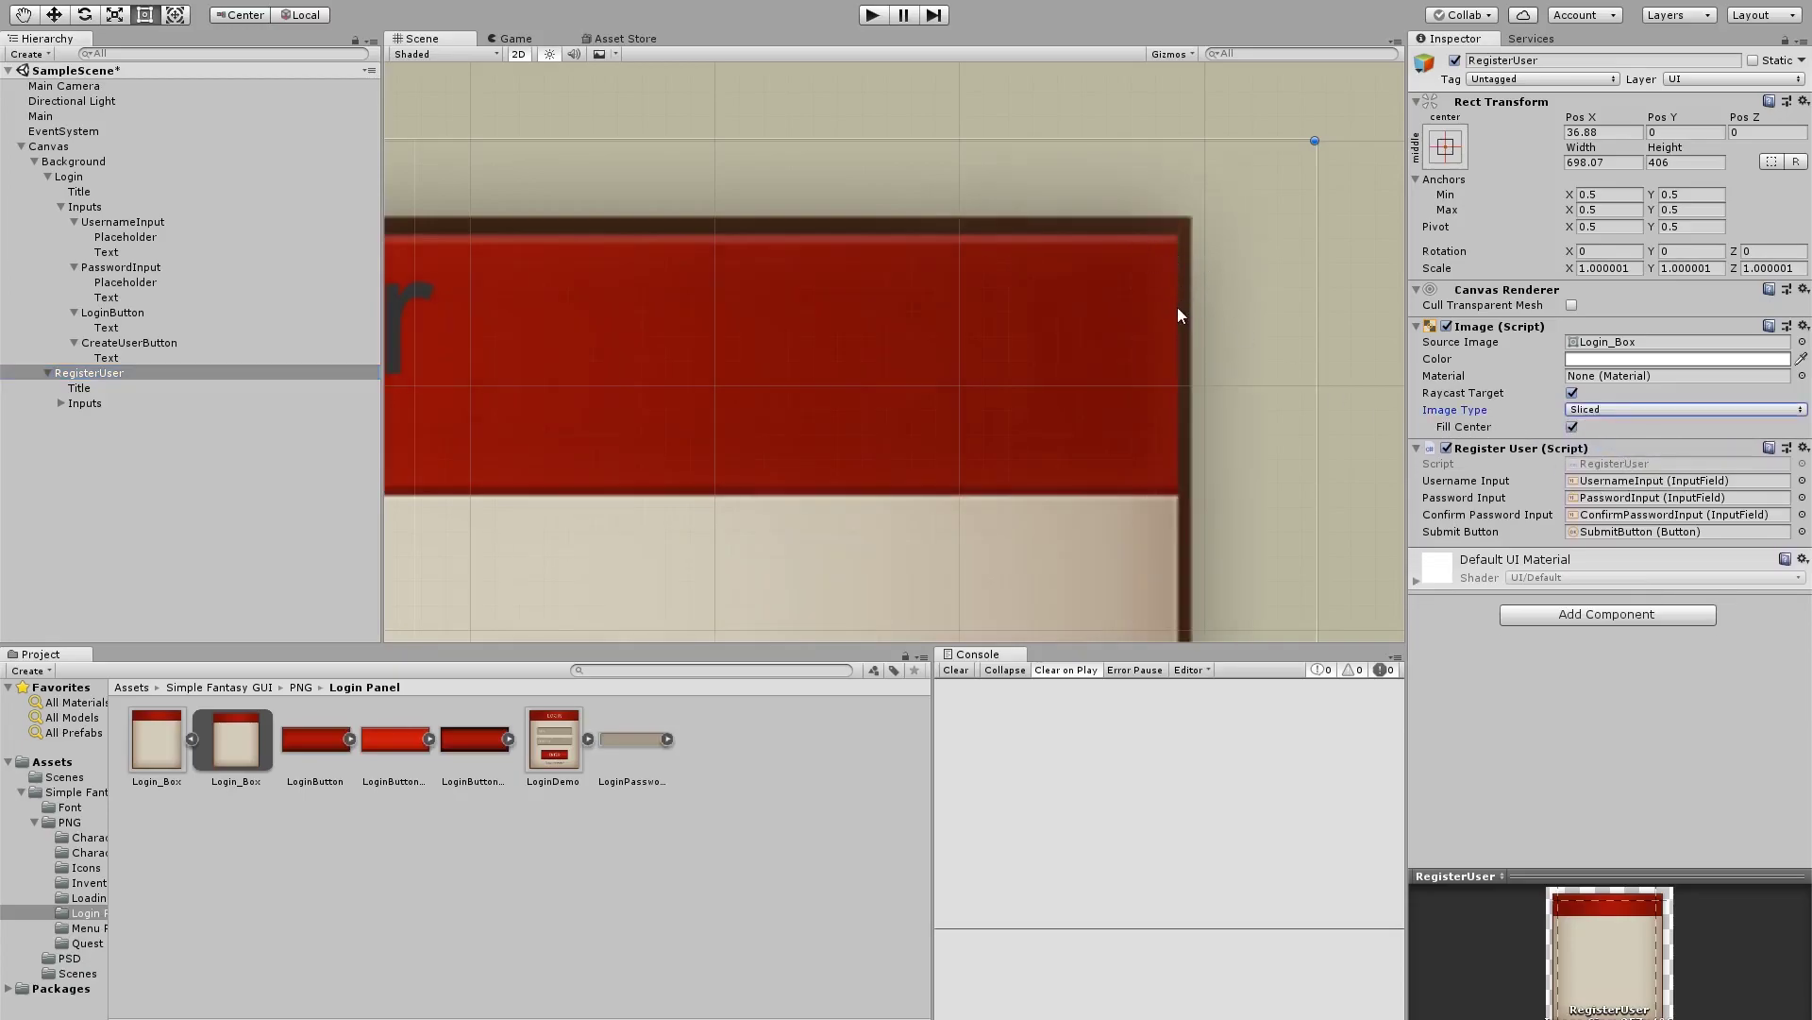
Zoom out to check the whole sliced panel and inspect the Login_Box sprite asset
scroll(1125, 332, down, 5)
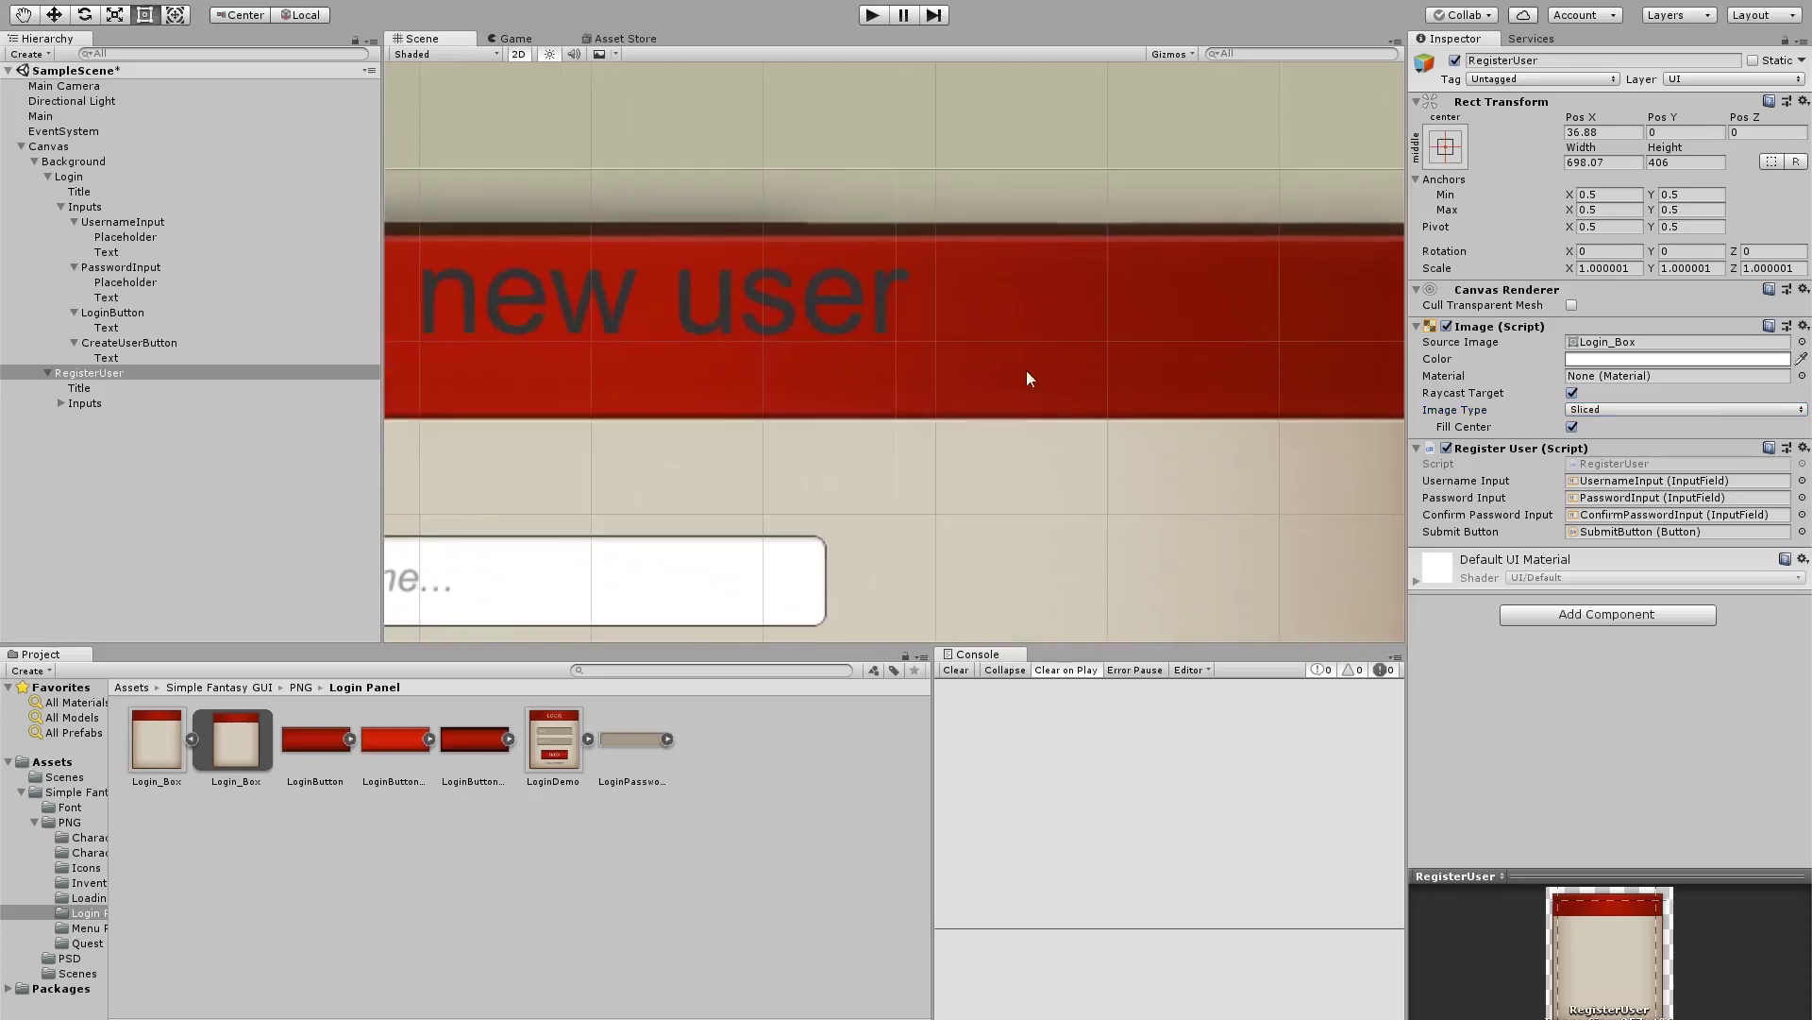
scroll(1173, 315, down, 3)
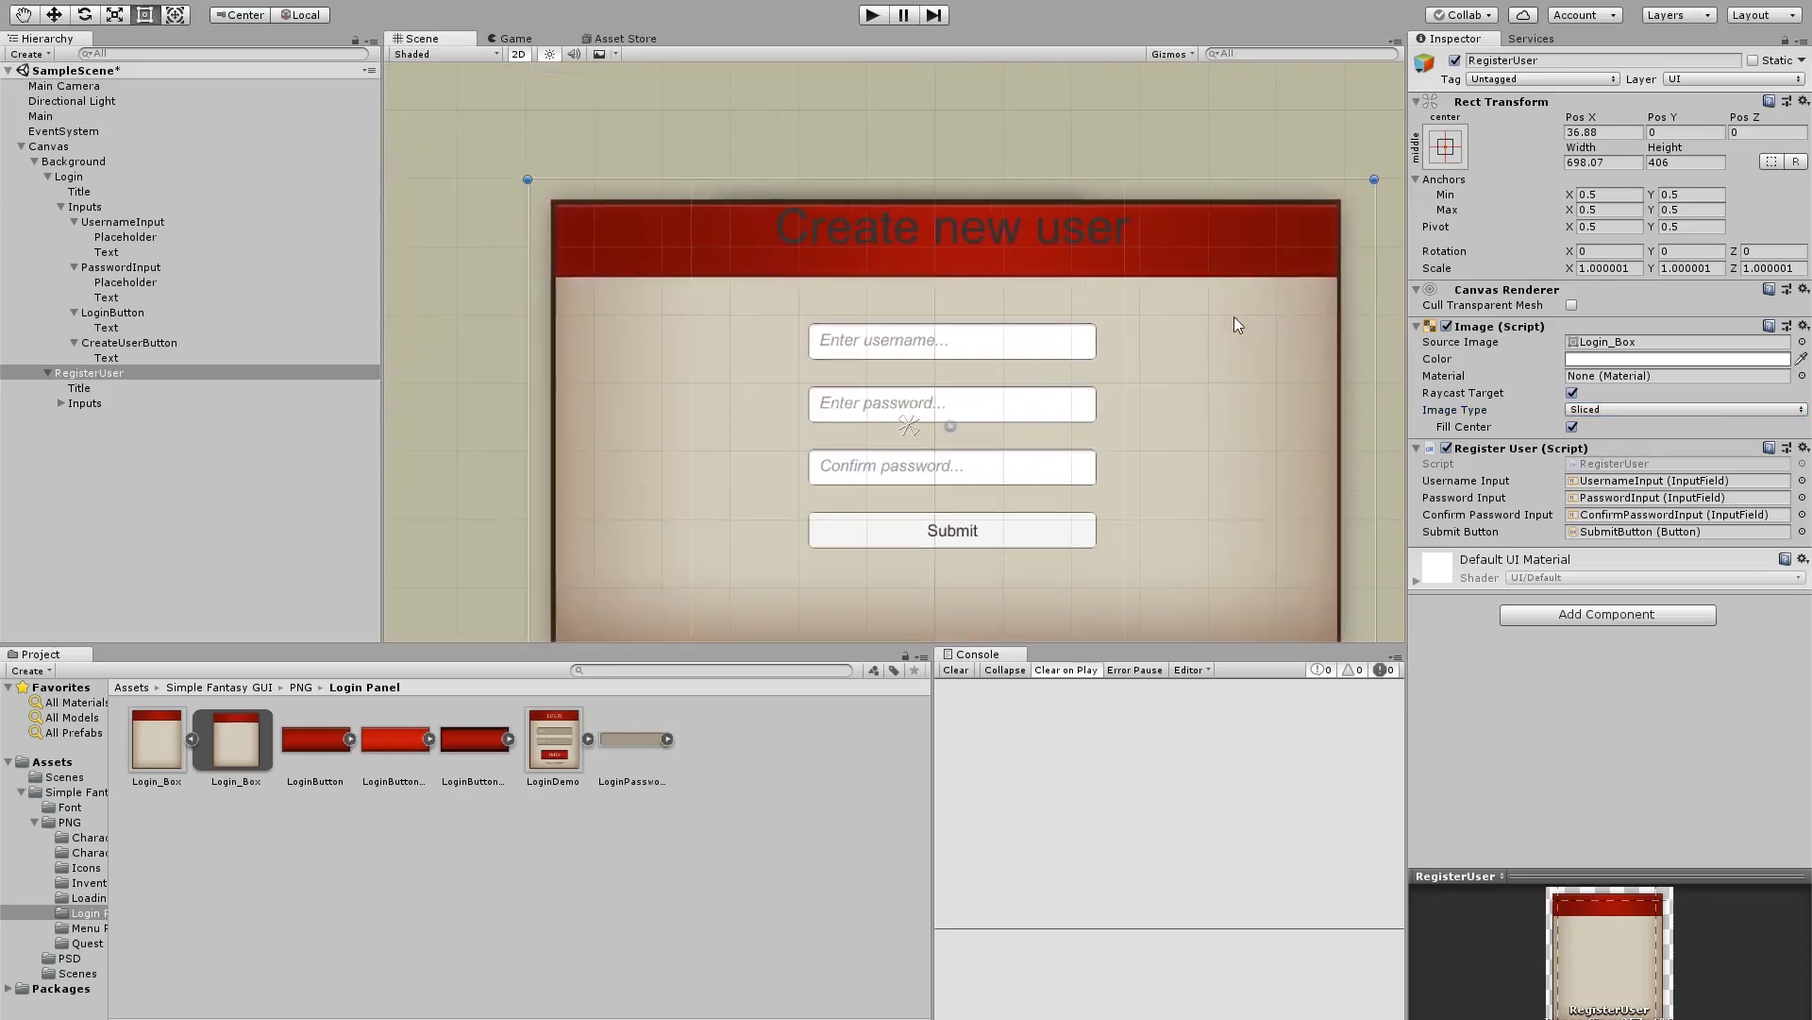
scroll(1085, 340, up, 3)
middle_drag(1144, 330, 1046, 352)
scroll(1090, 383, up, 2)
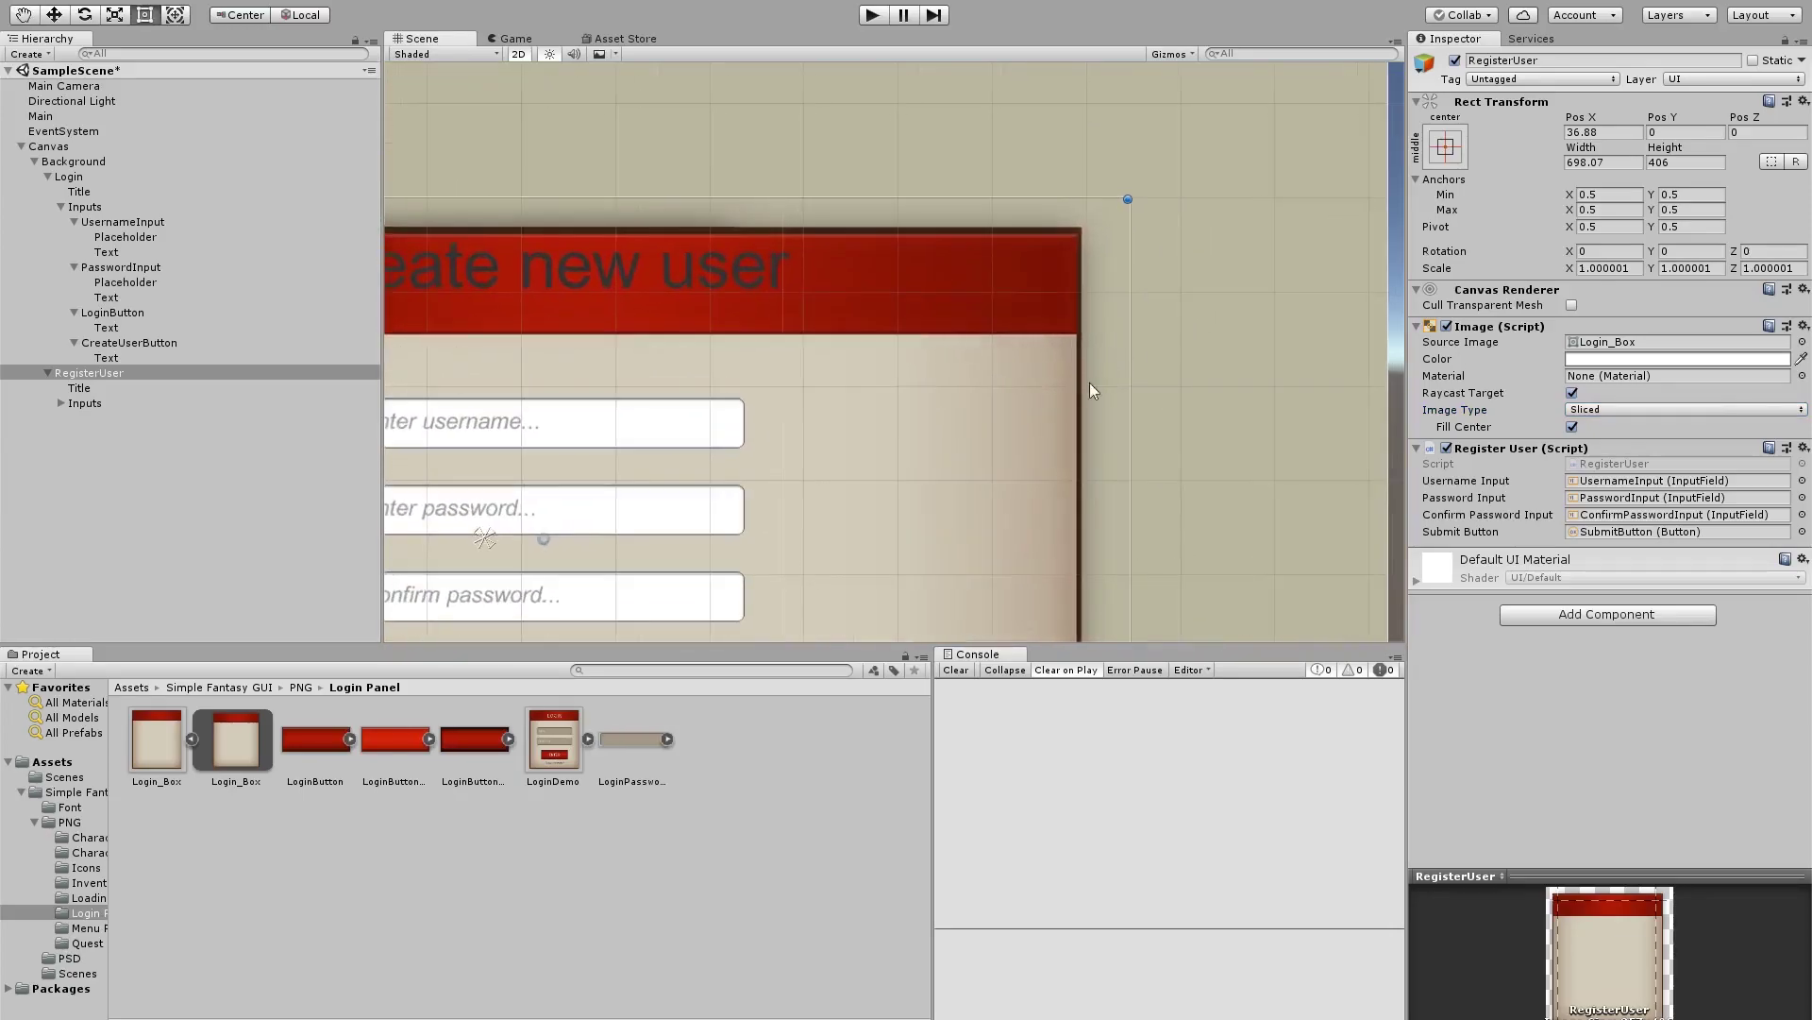
scroll(927, 410, down, 4)
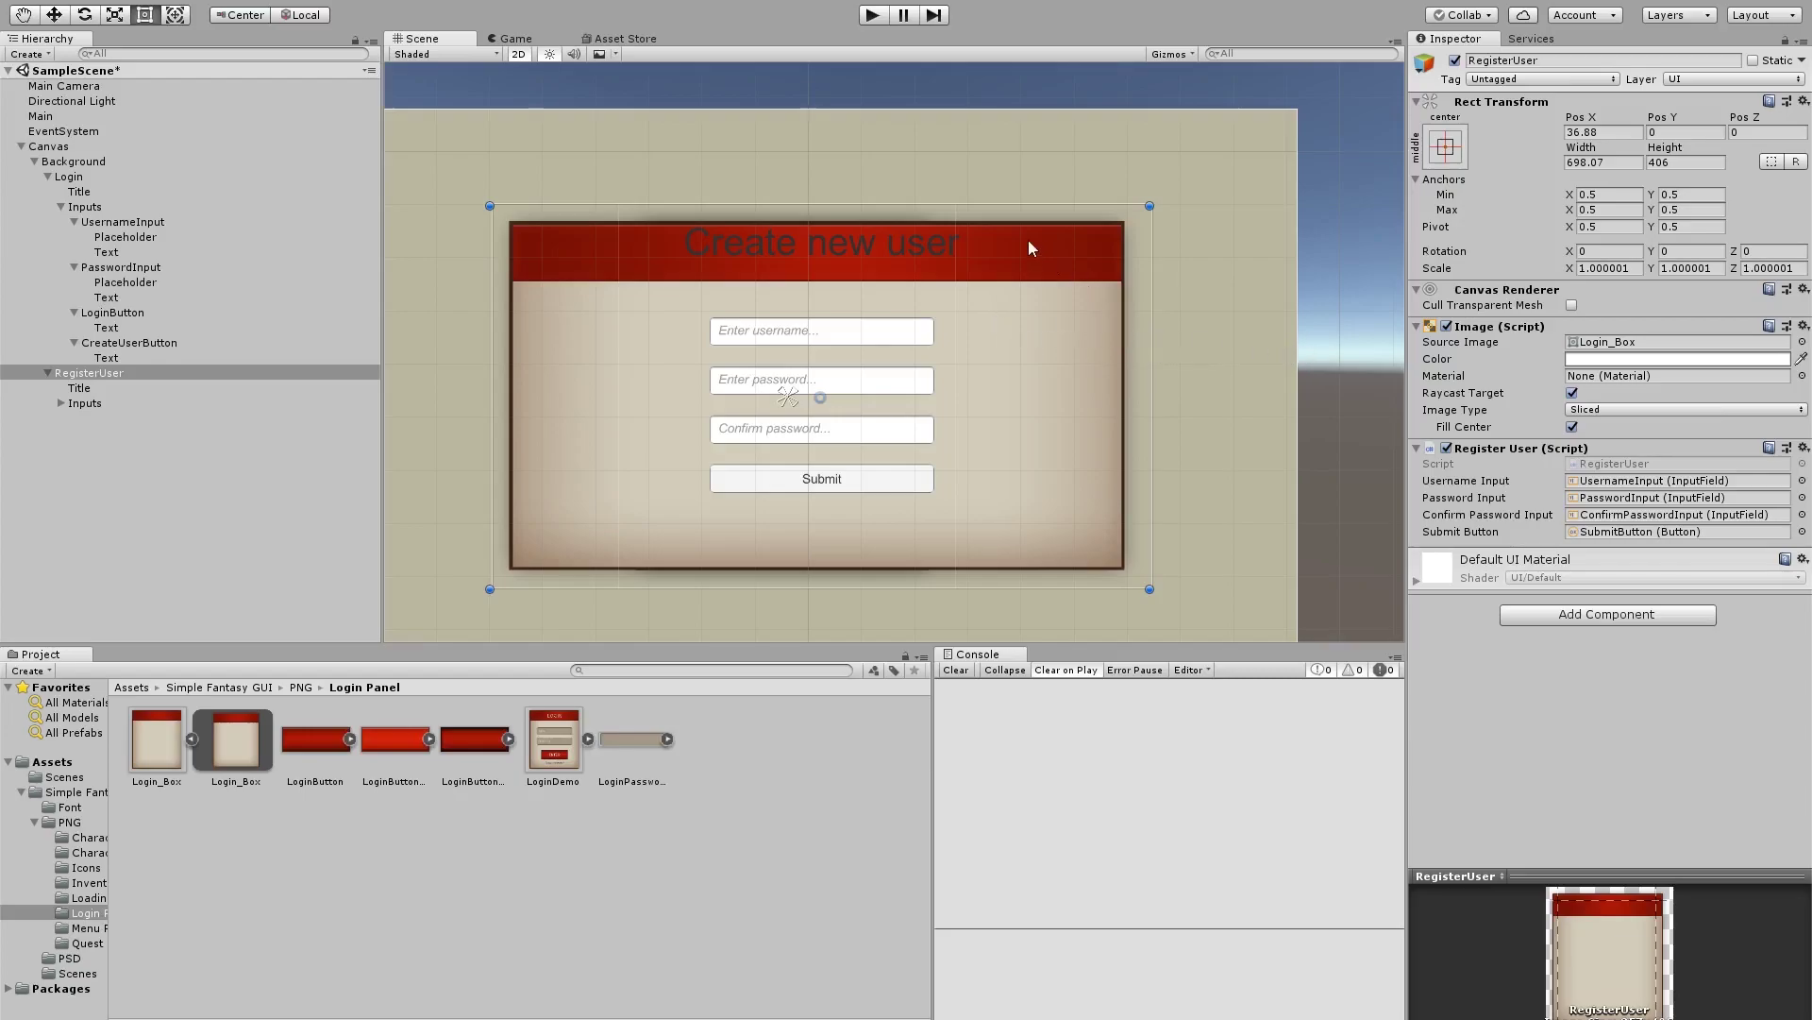
scroll(1031, 248, up, 5)
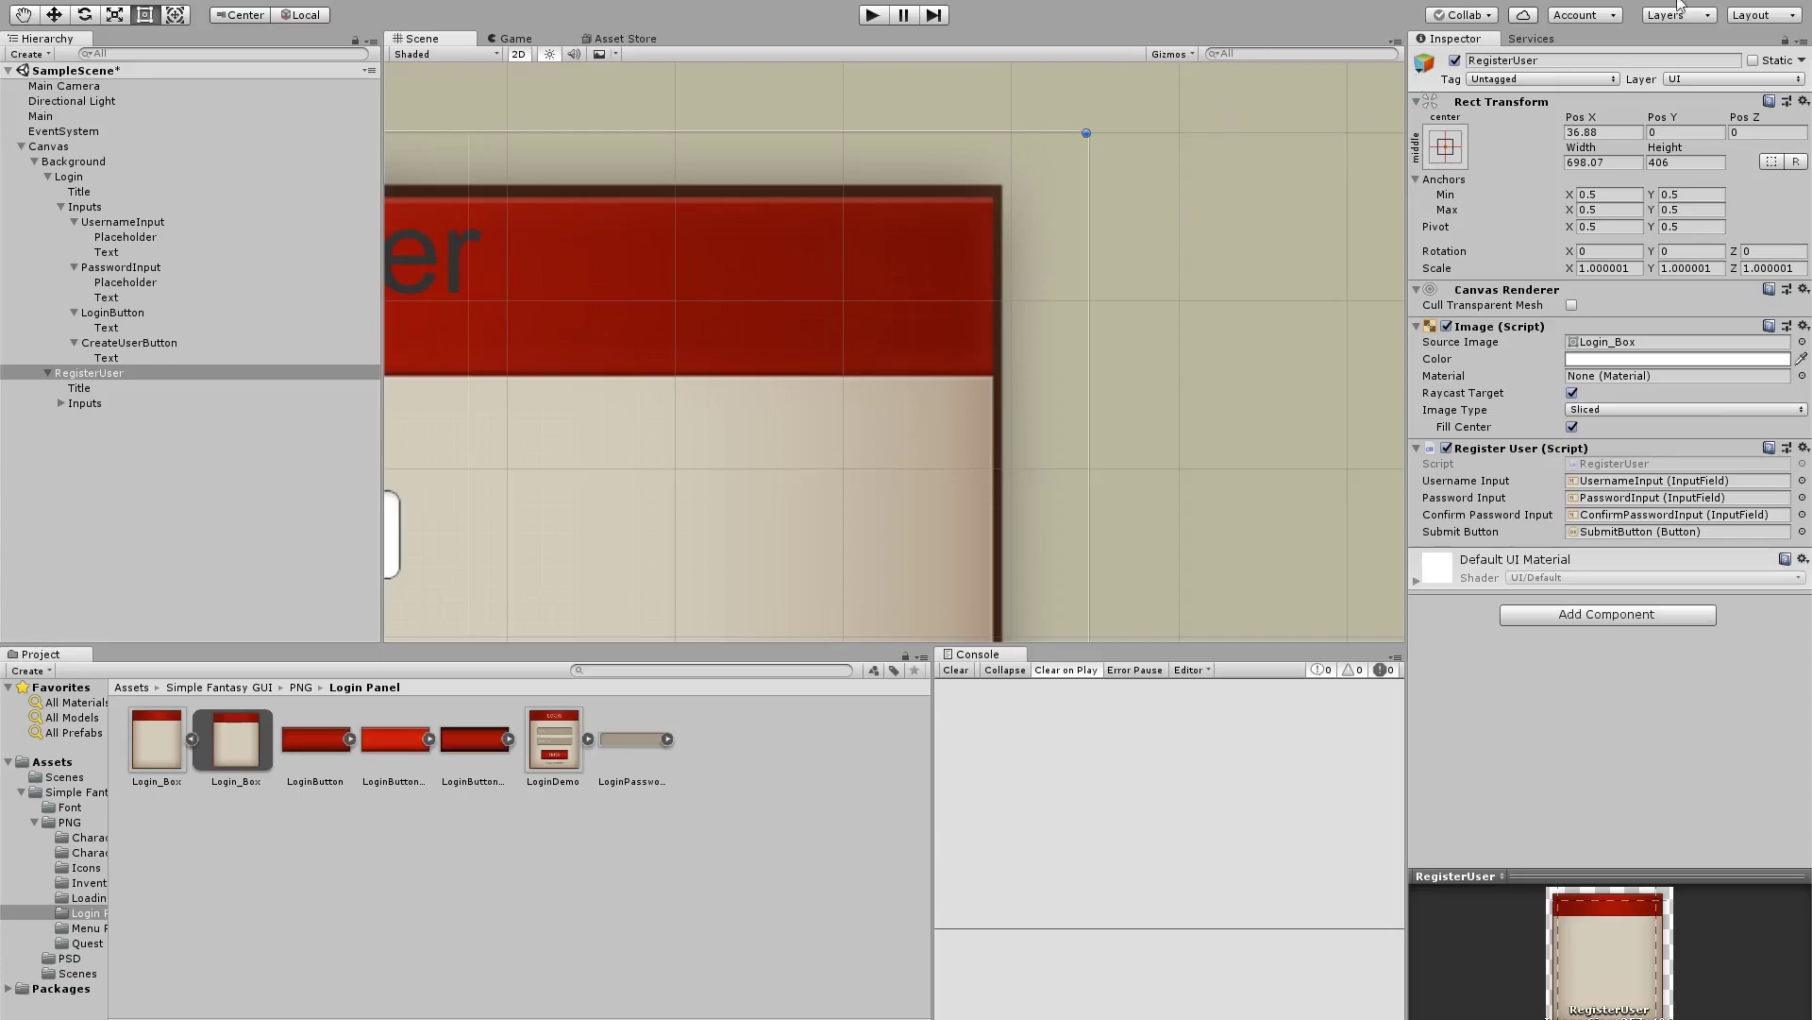
click(157, 741)
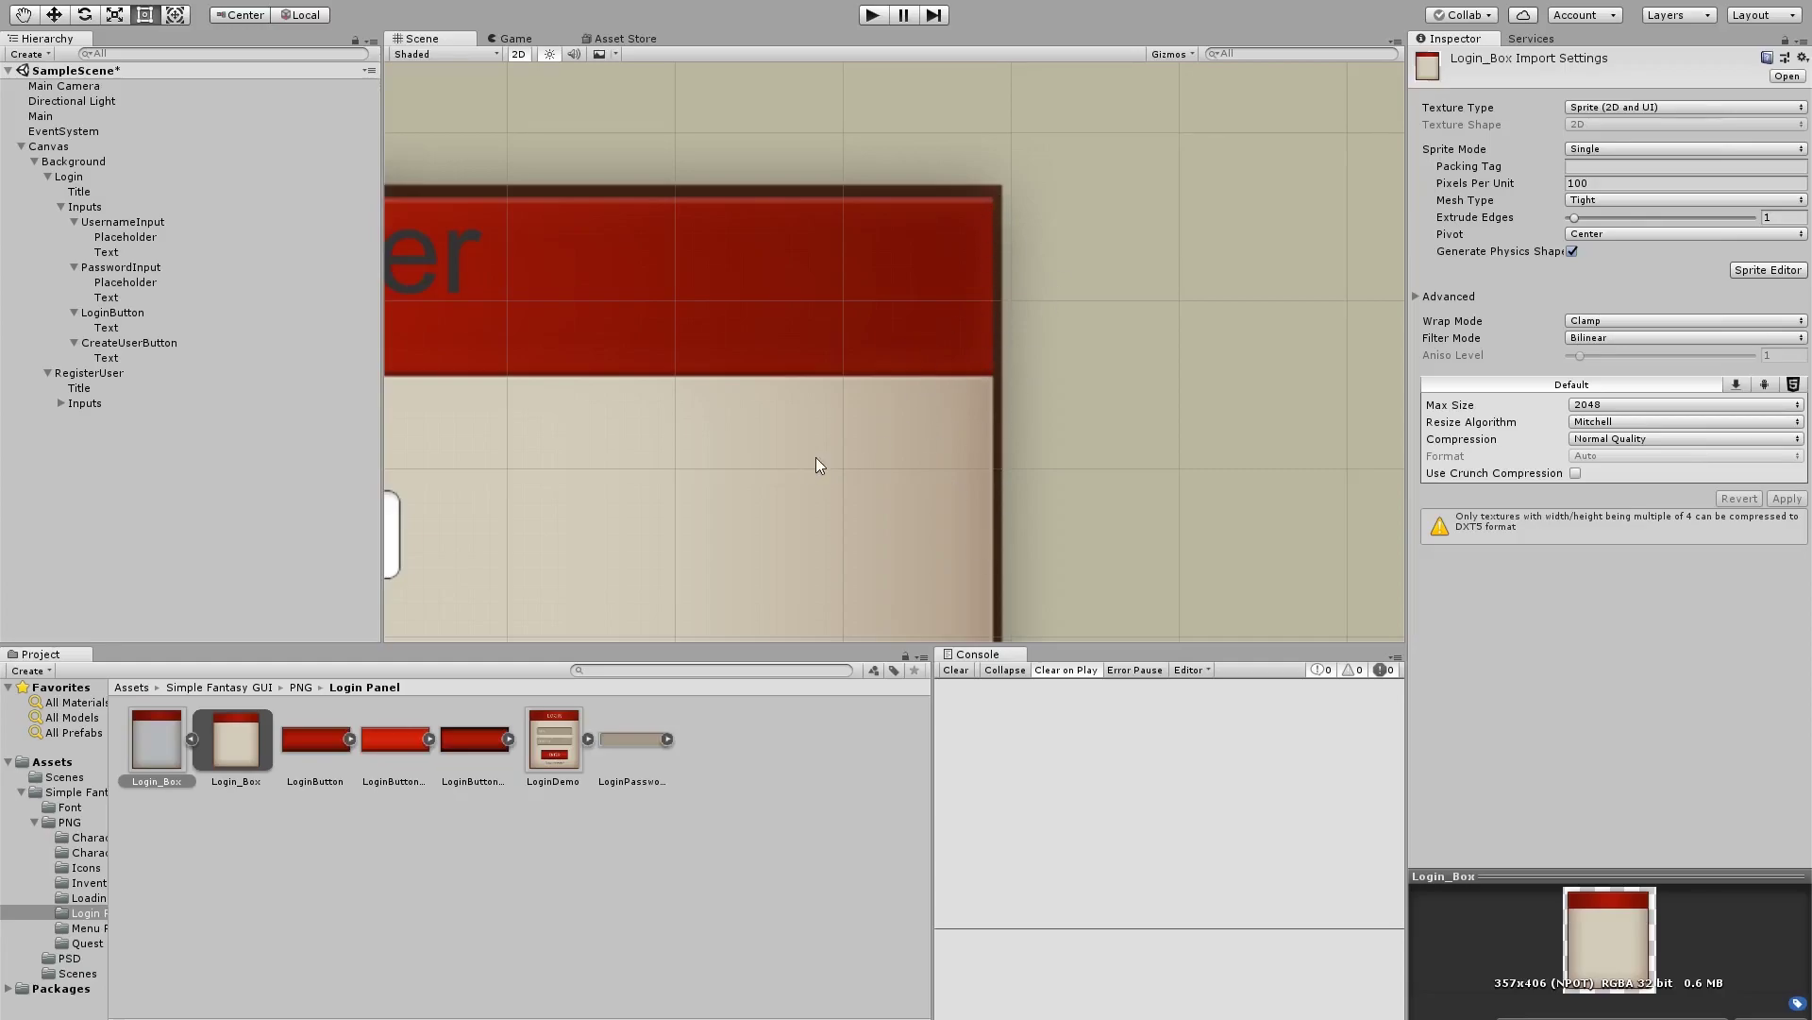
scroll(1051, 463, down, 4)
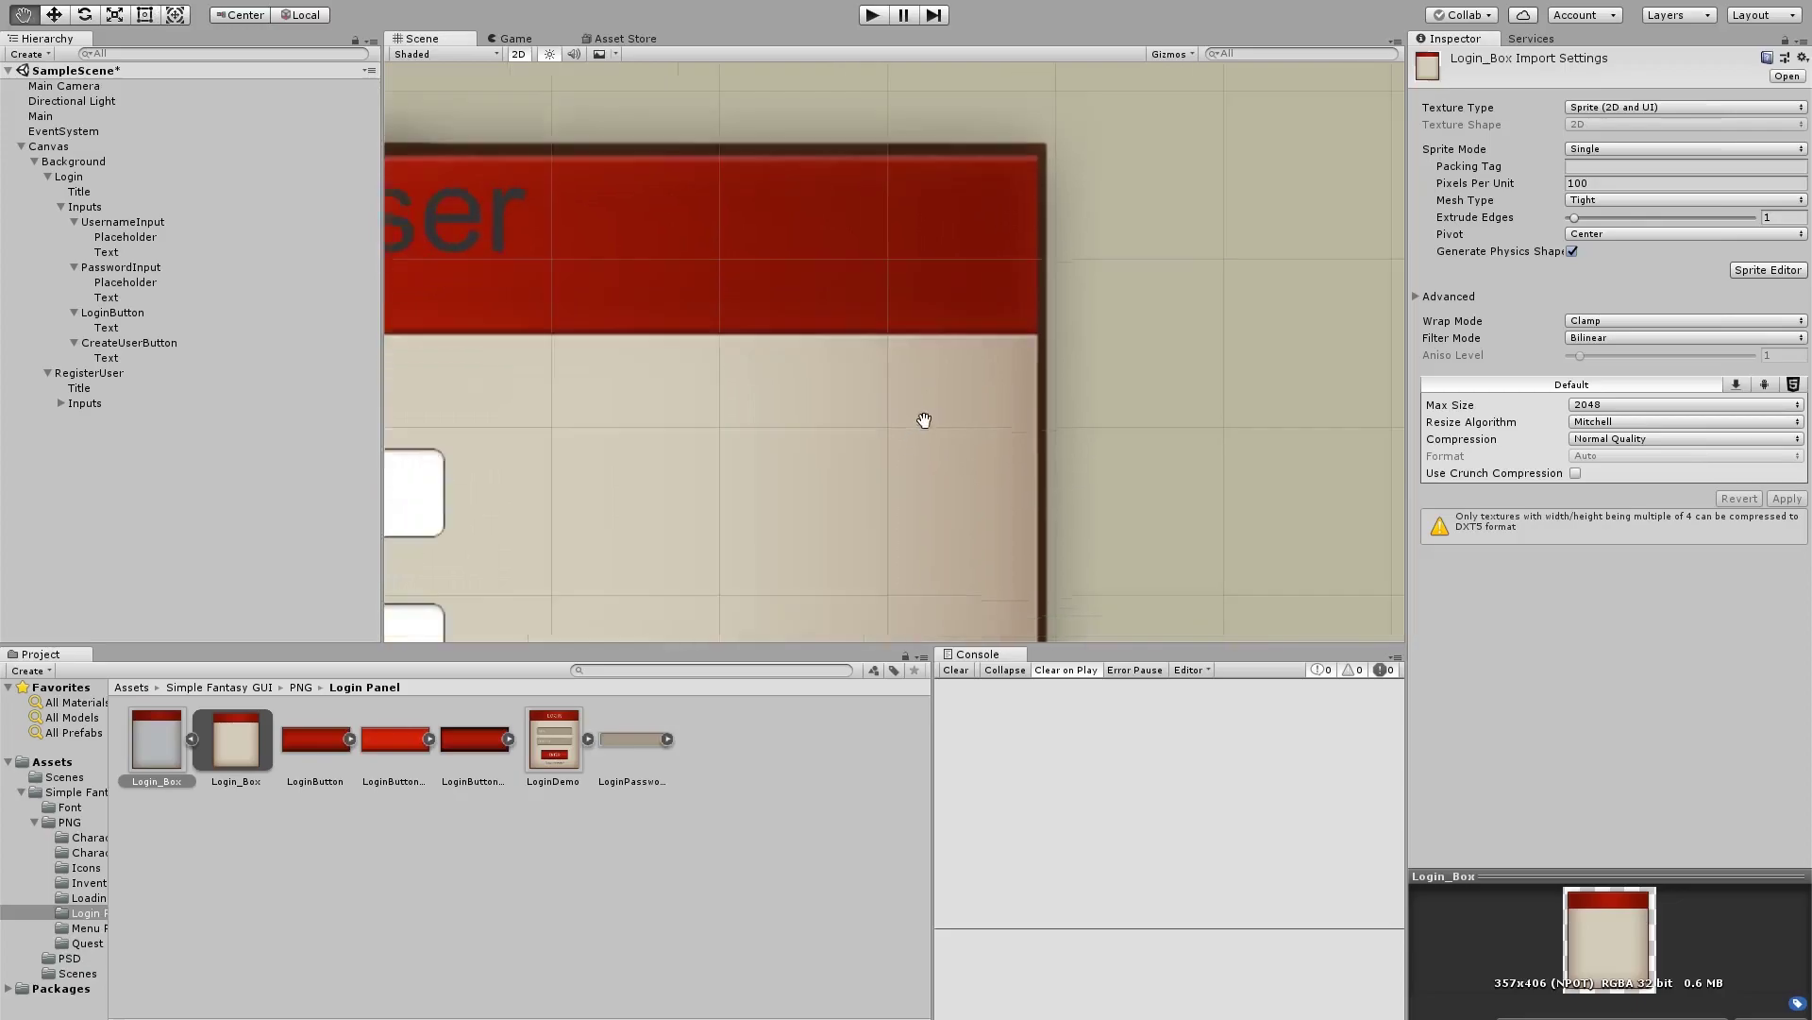
scroll(1027, 331, down, 3)
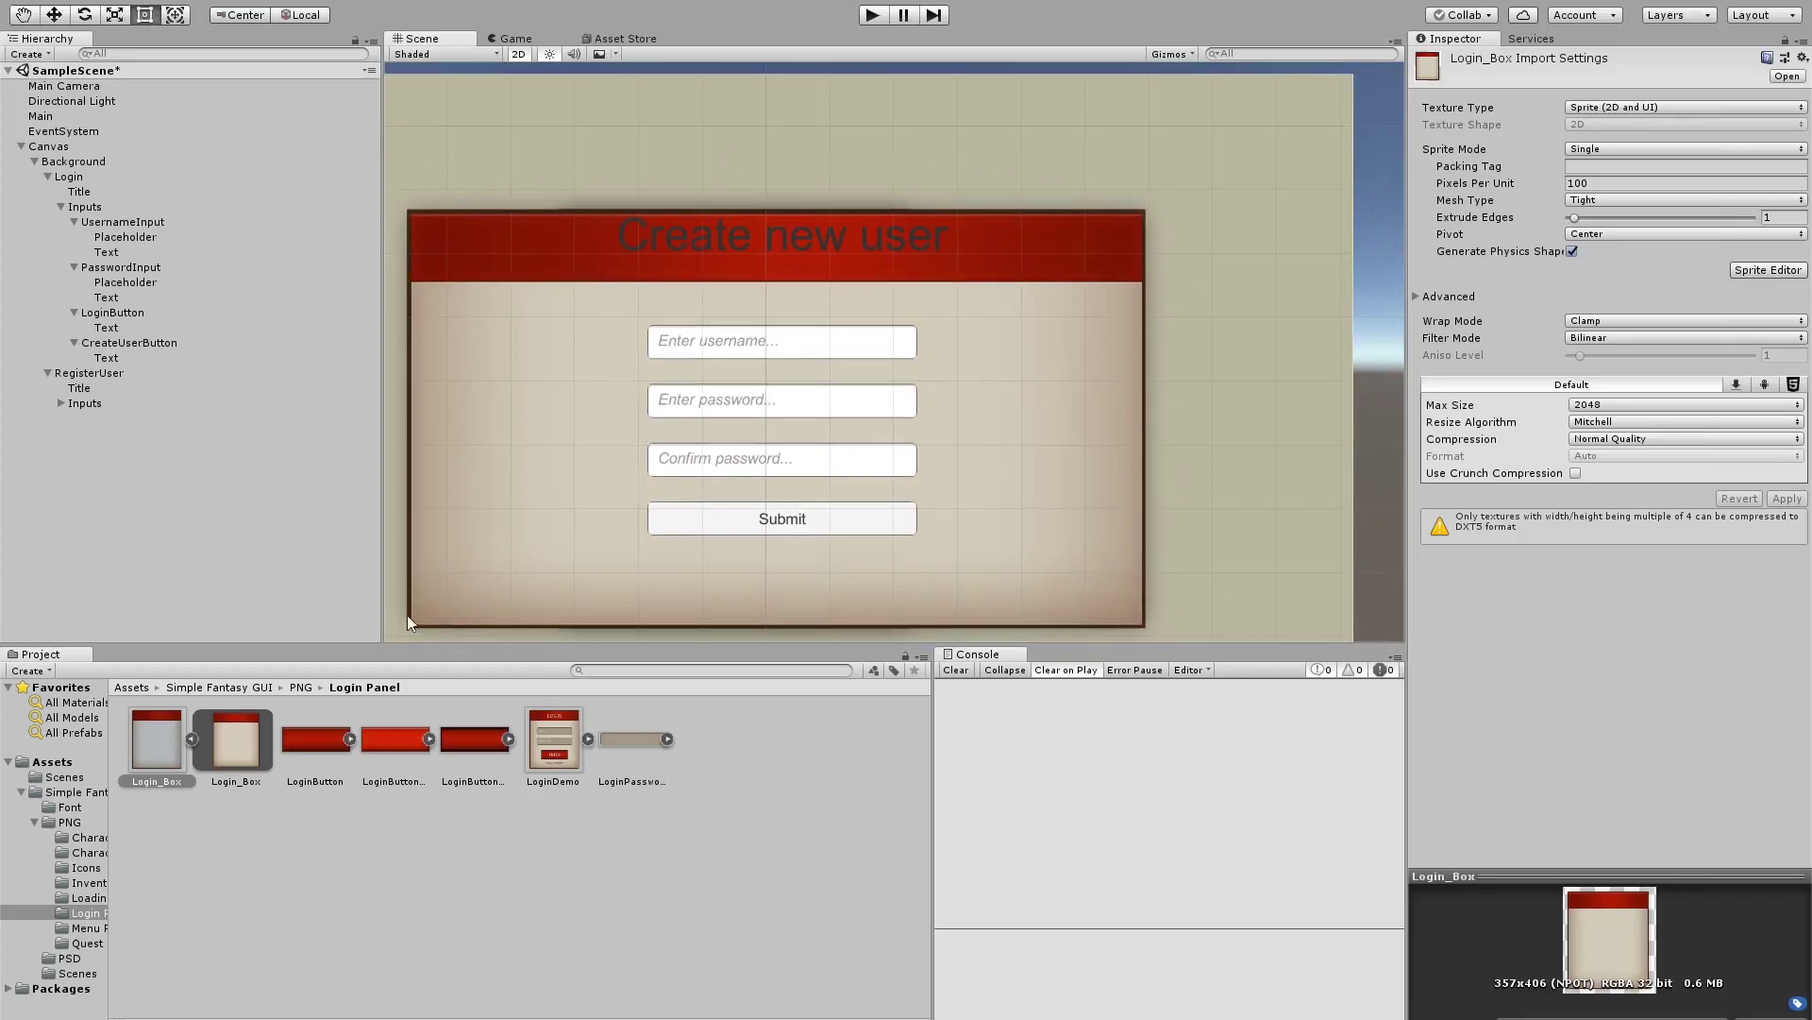
scroll(1112, 406, down, 4)
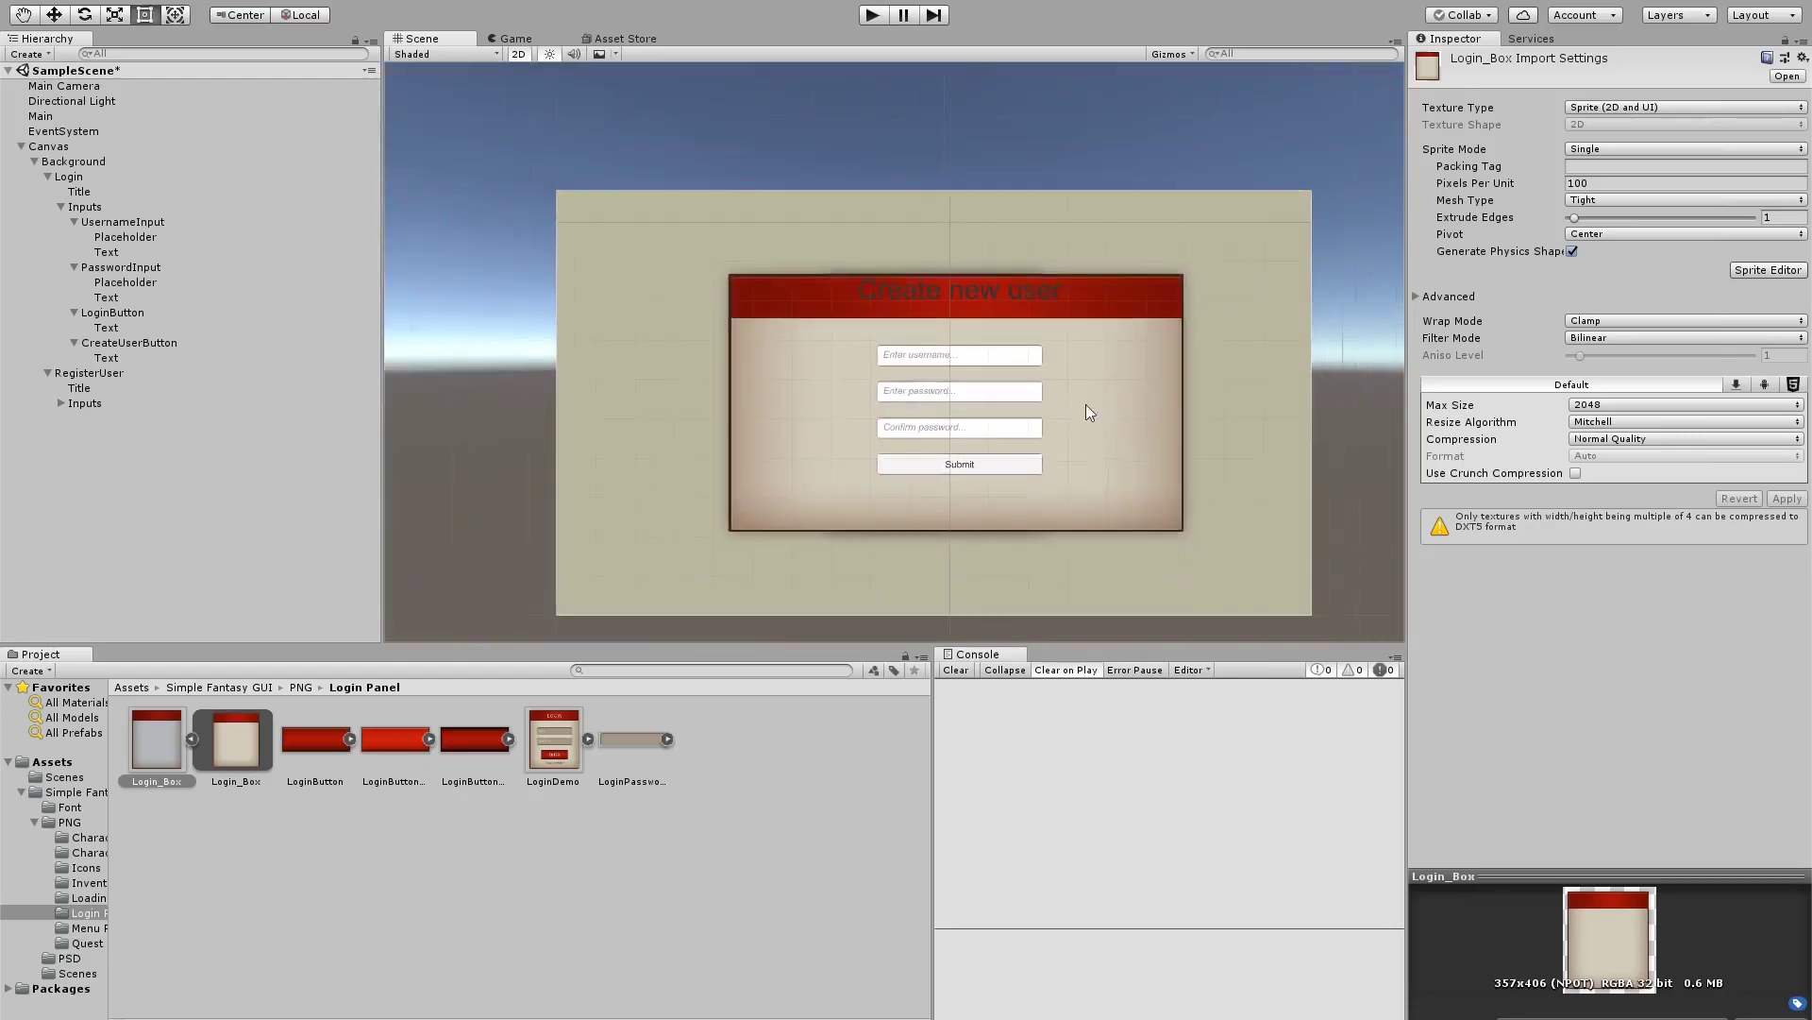
Pull the Inputs group's right edge slightly left and set the Title font to MedievalSharp
click(1112, 448)
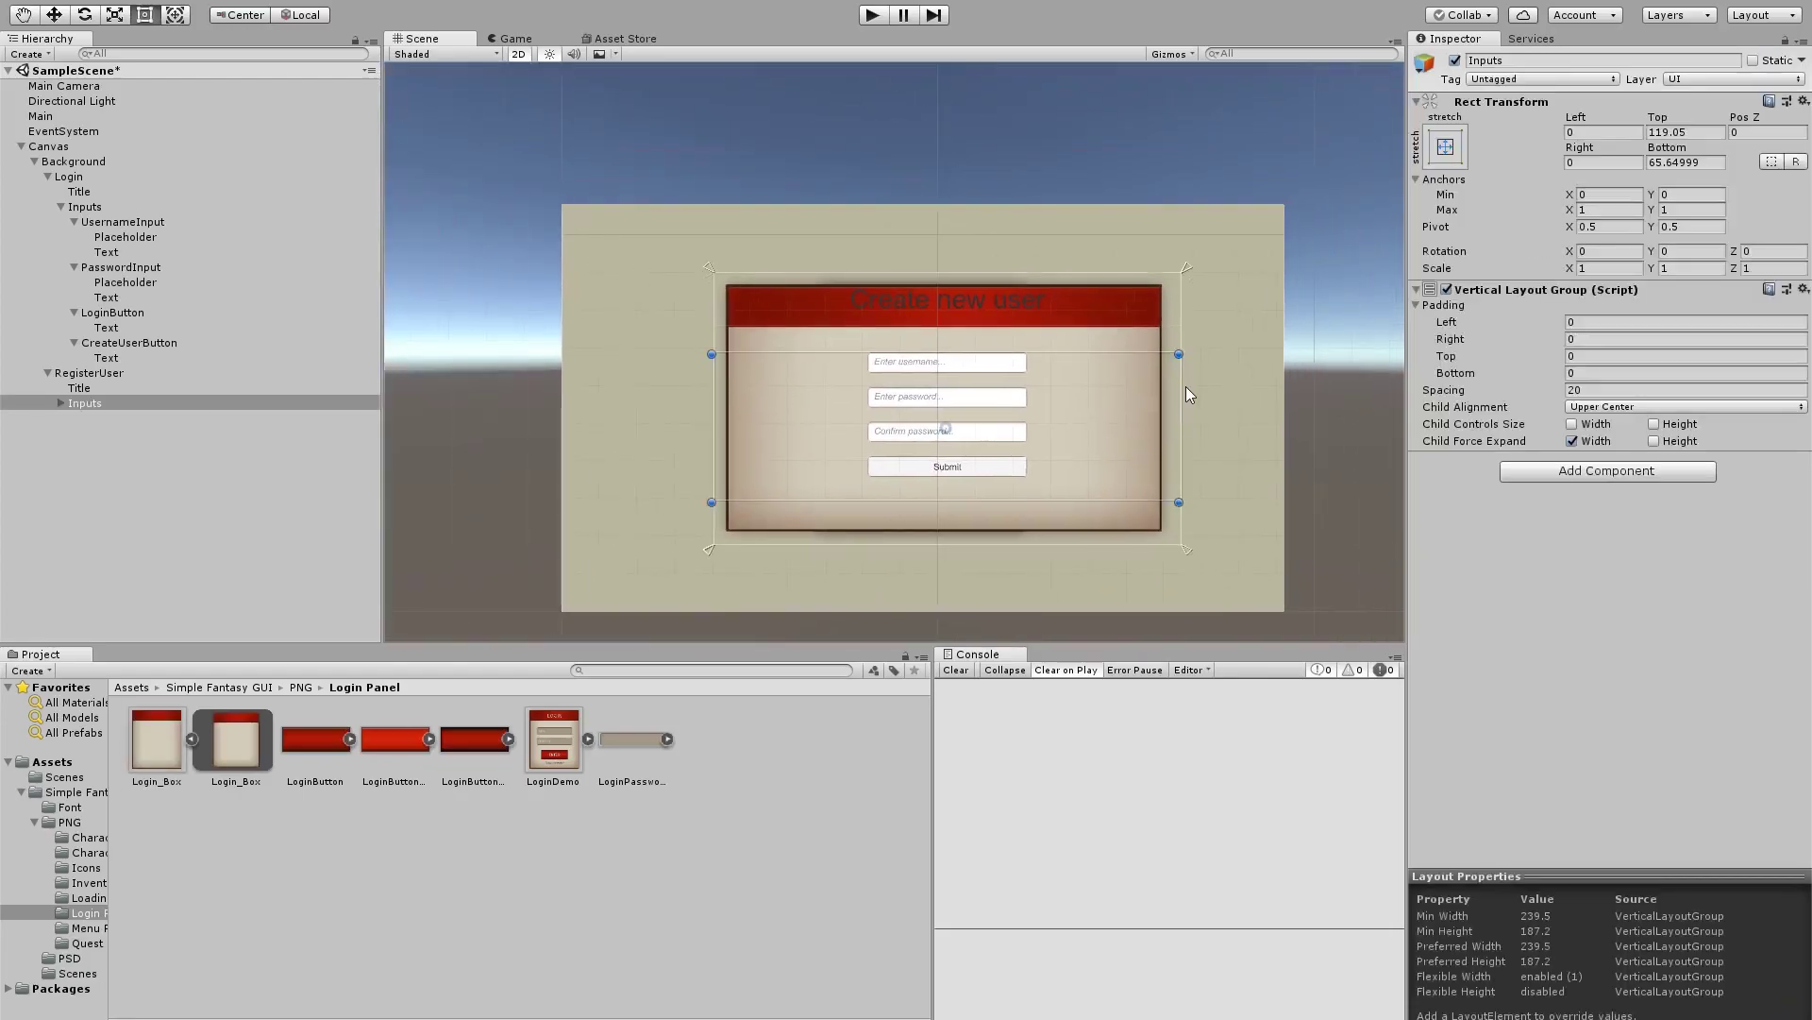
drag(1186, 387, 1167, 392)
click(959, 283)
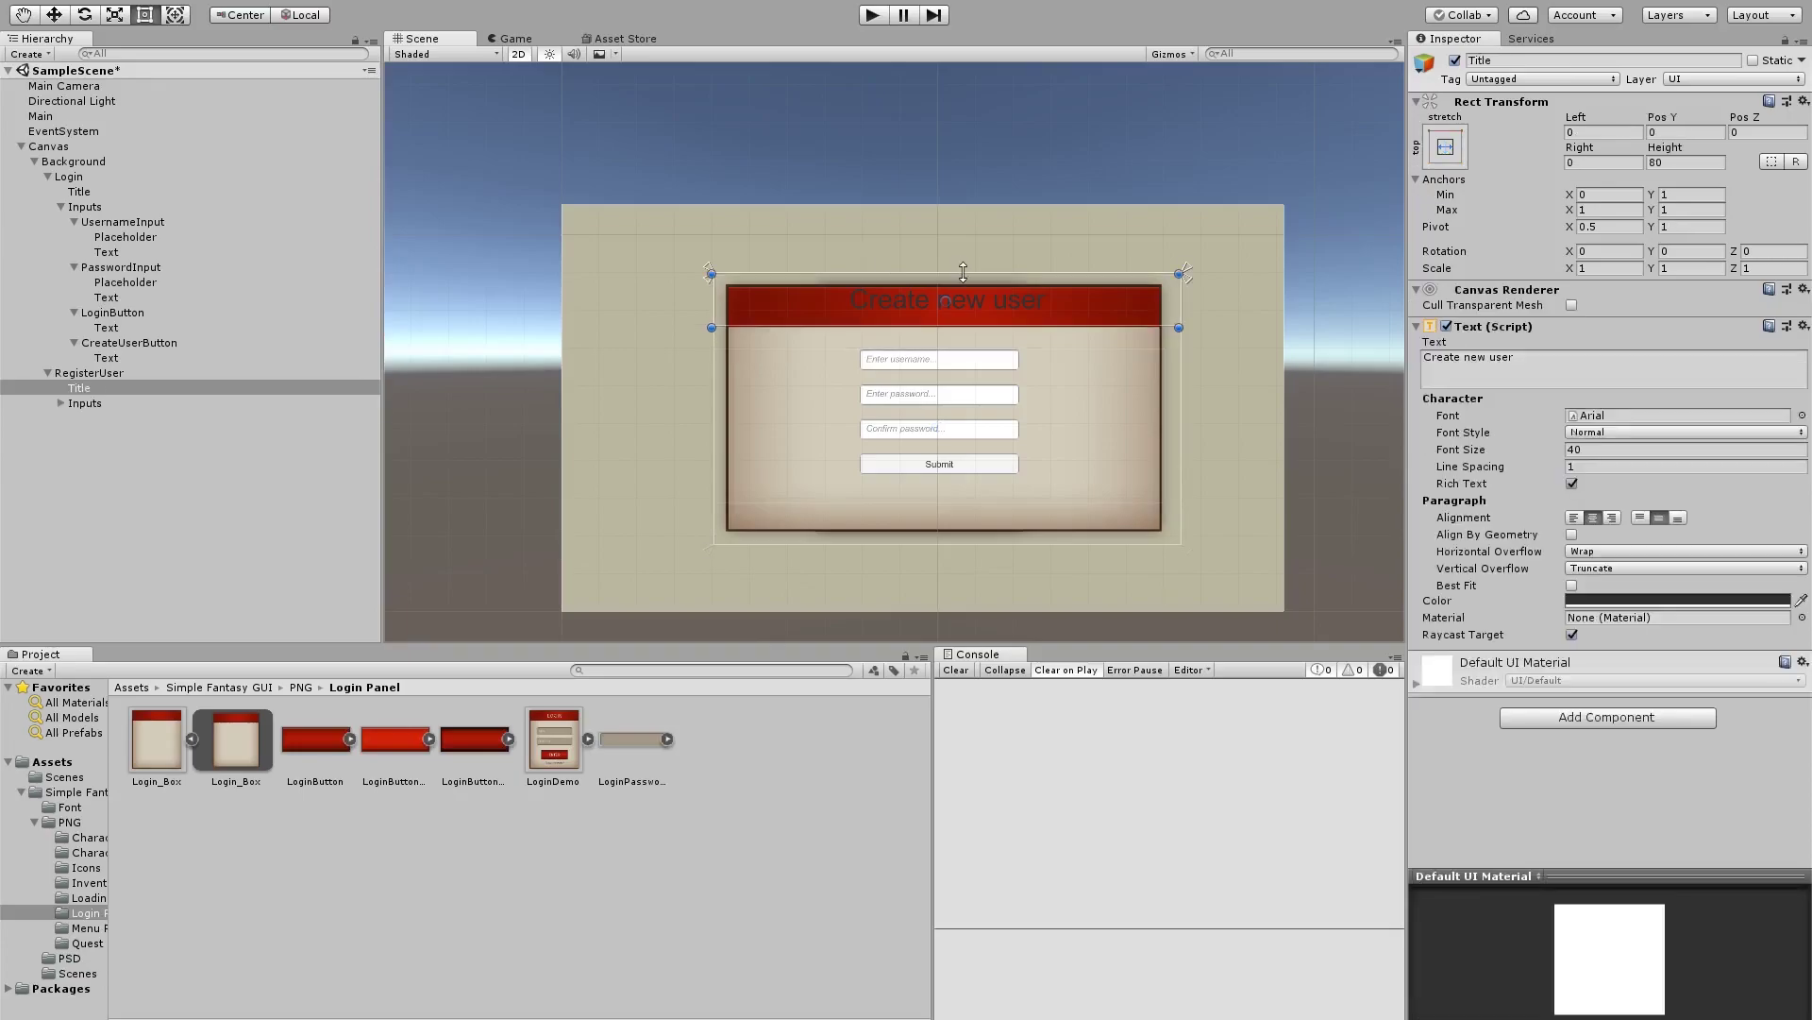
scroll(1055, 367, up, 2)
scroll(1053, 361, up, 2)
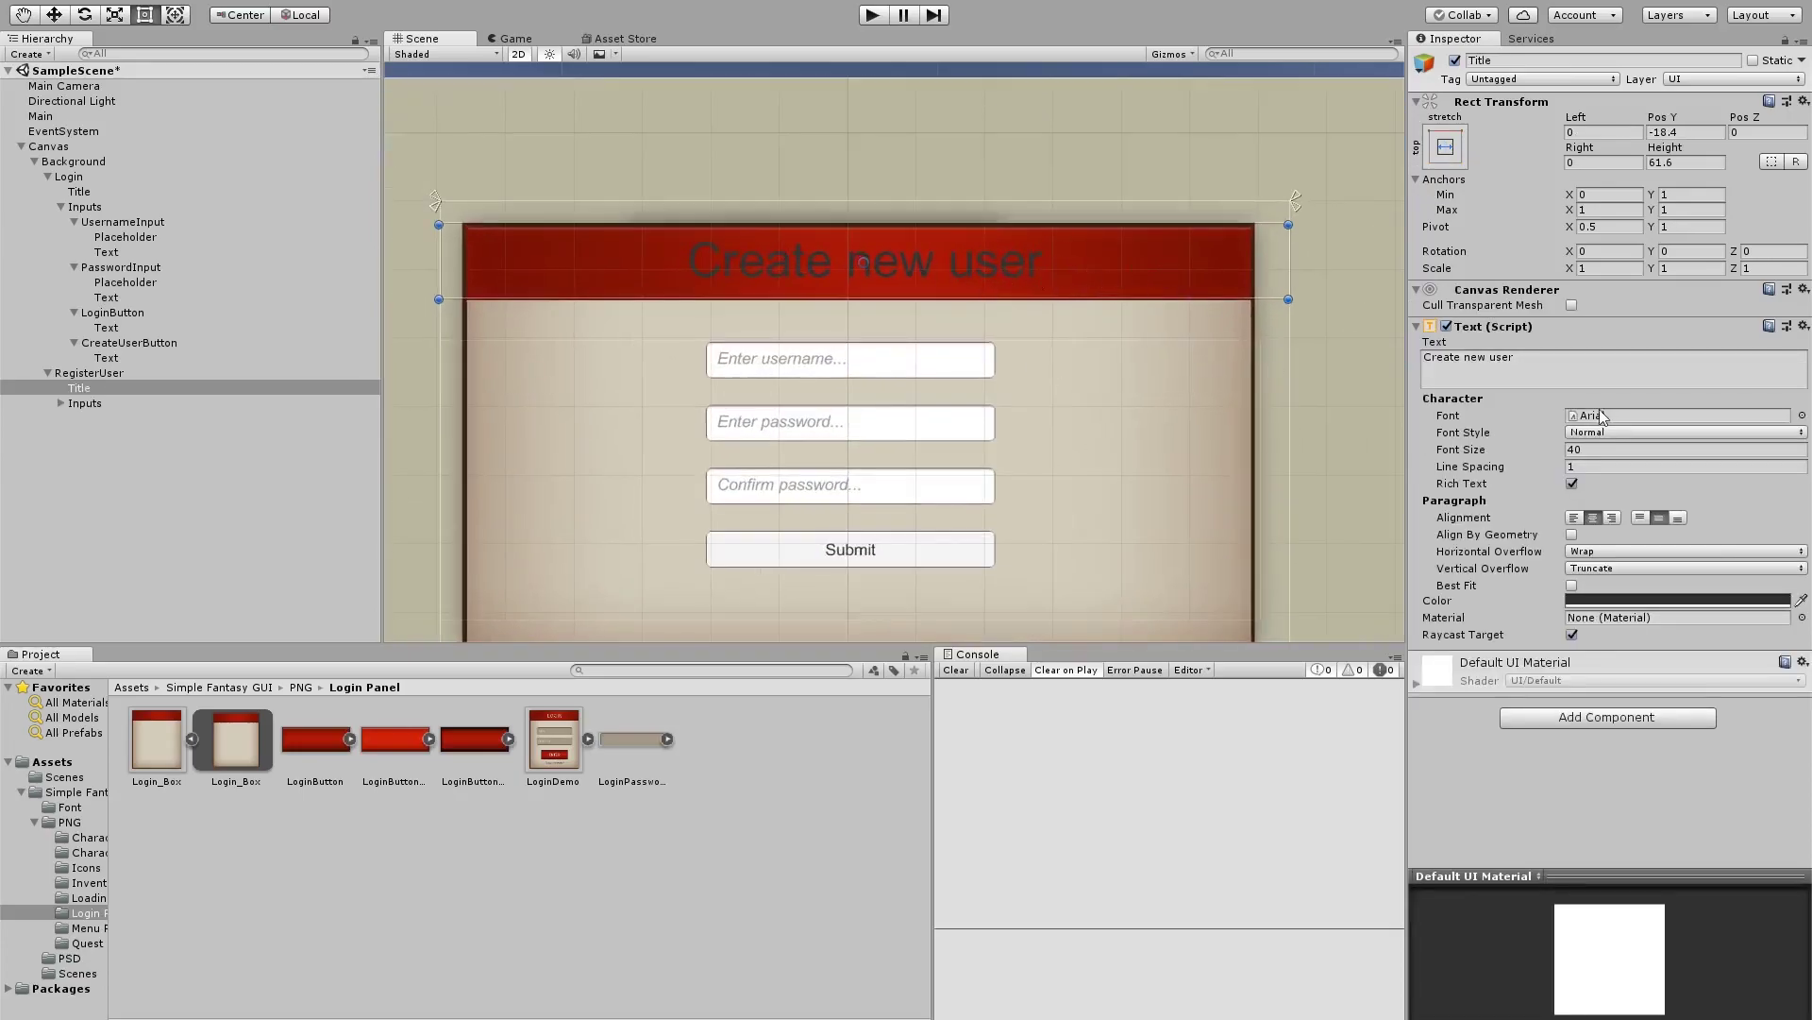
click(1802, 416)
double_click(653, 258)
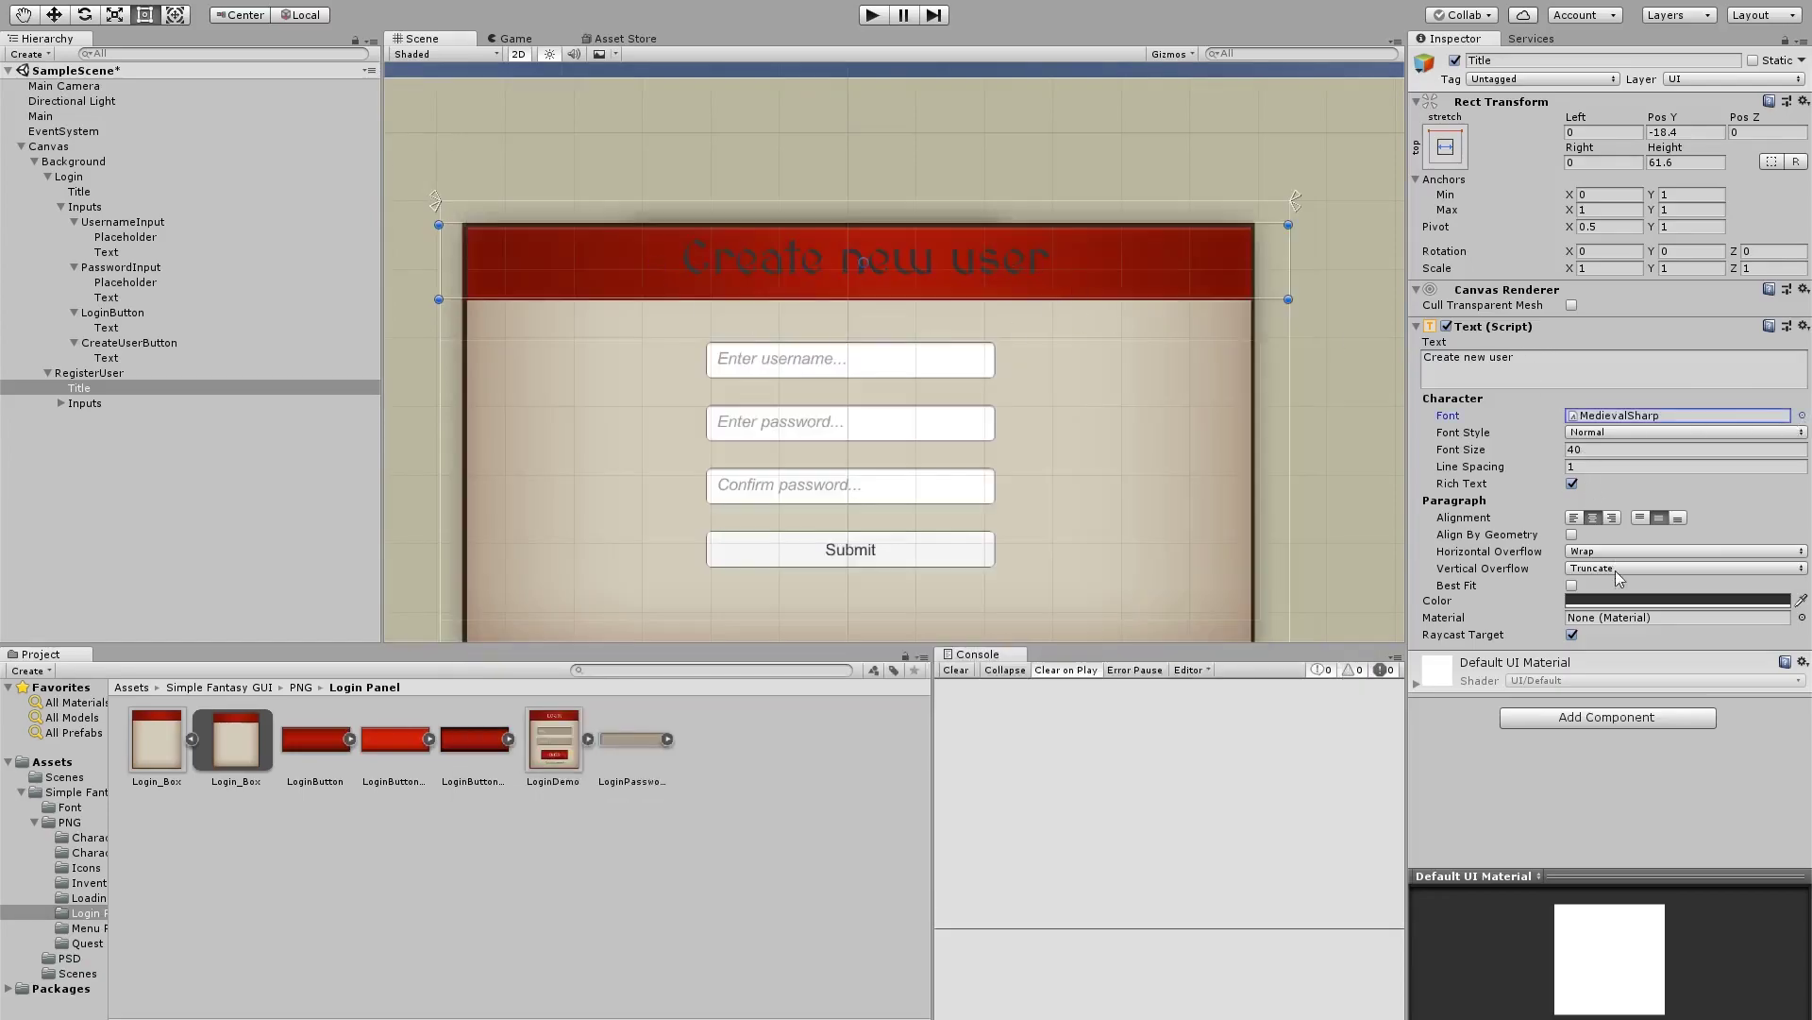
Make the title text white and add an Outline with Effect Distance X 2
click(1630, 600)
drag(1092, 366, 1060, 324)
click(1210, 212)
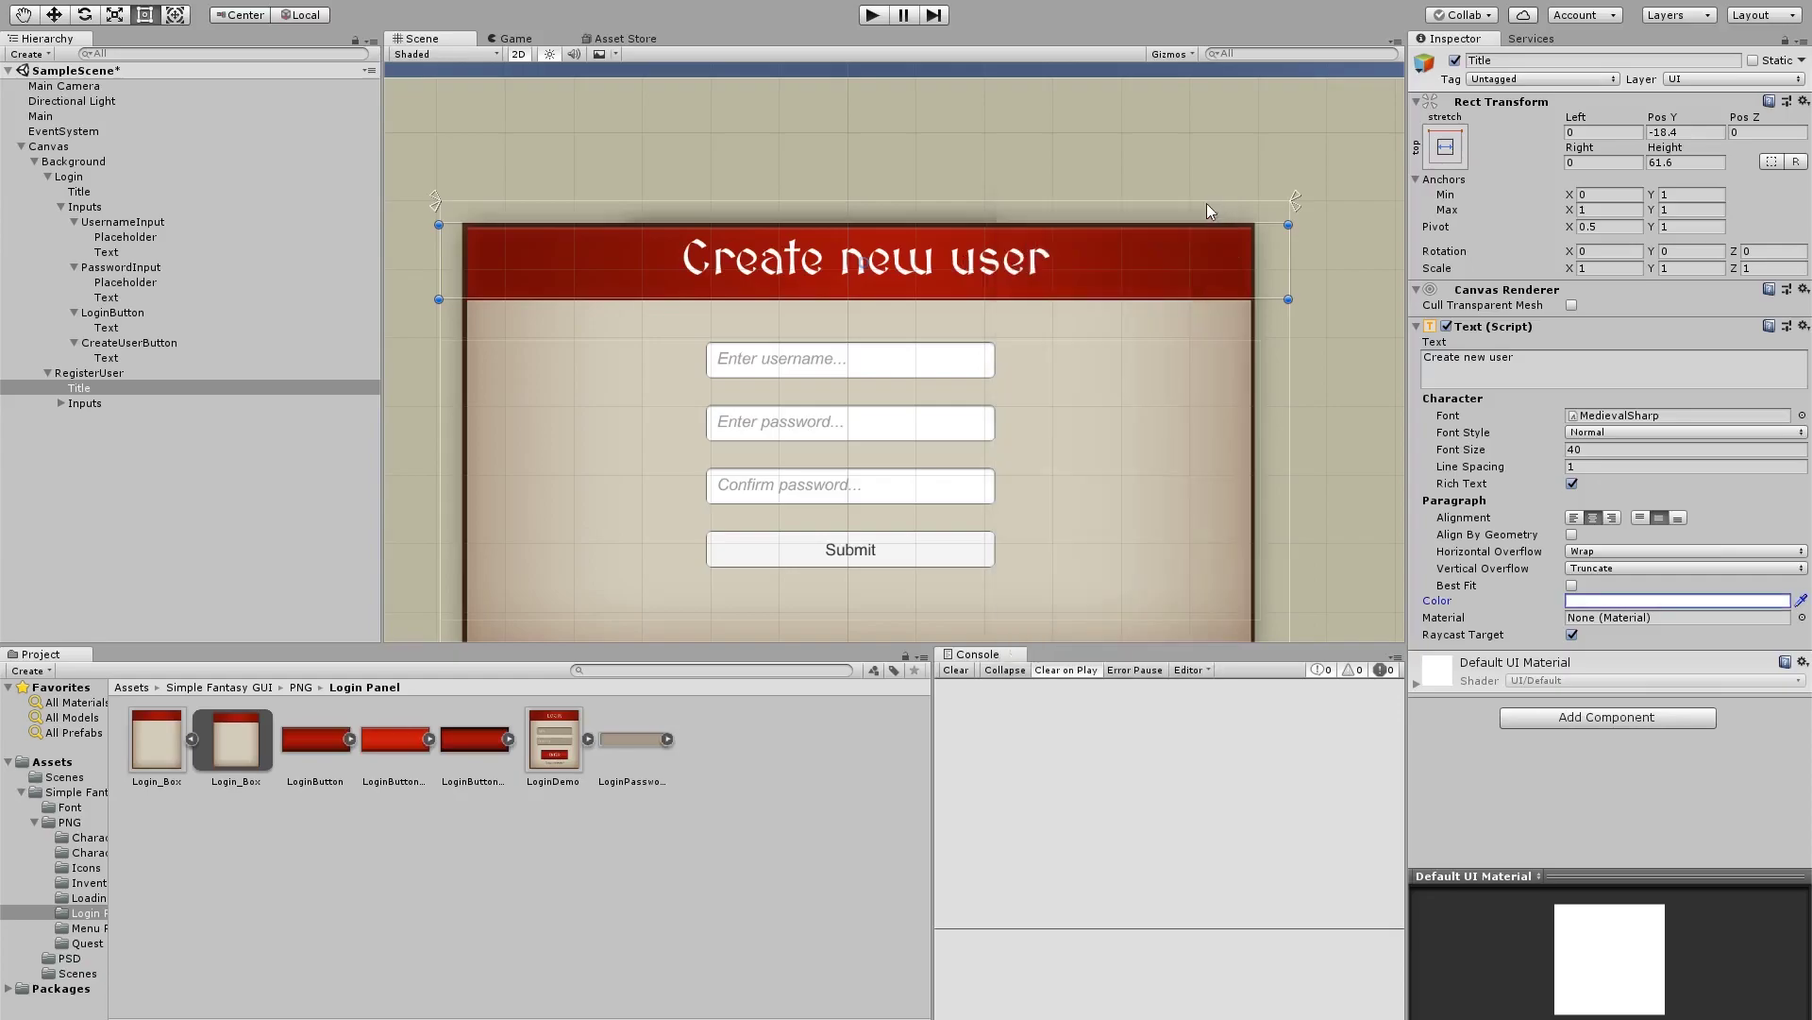
click(1631, 718)
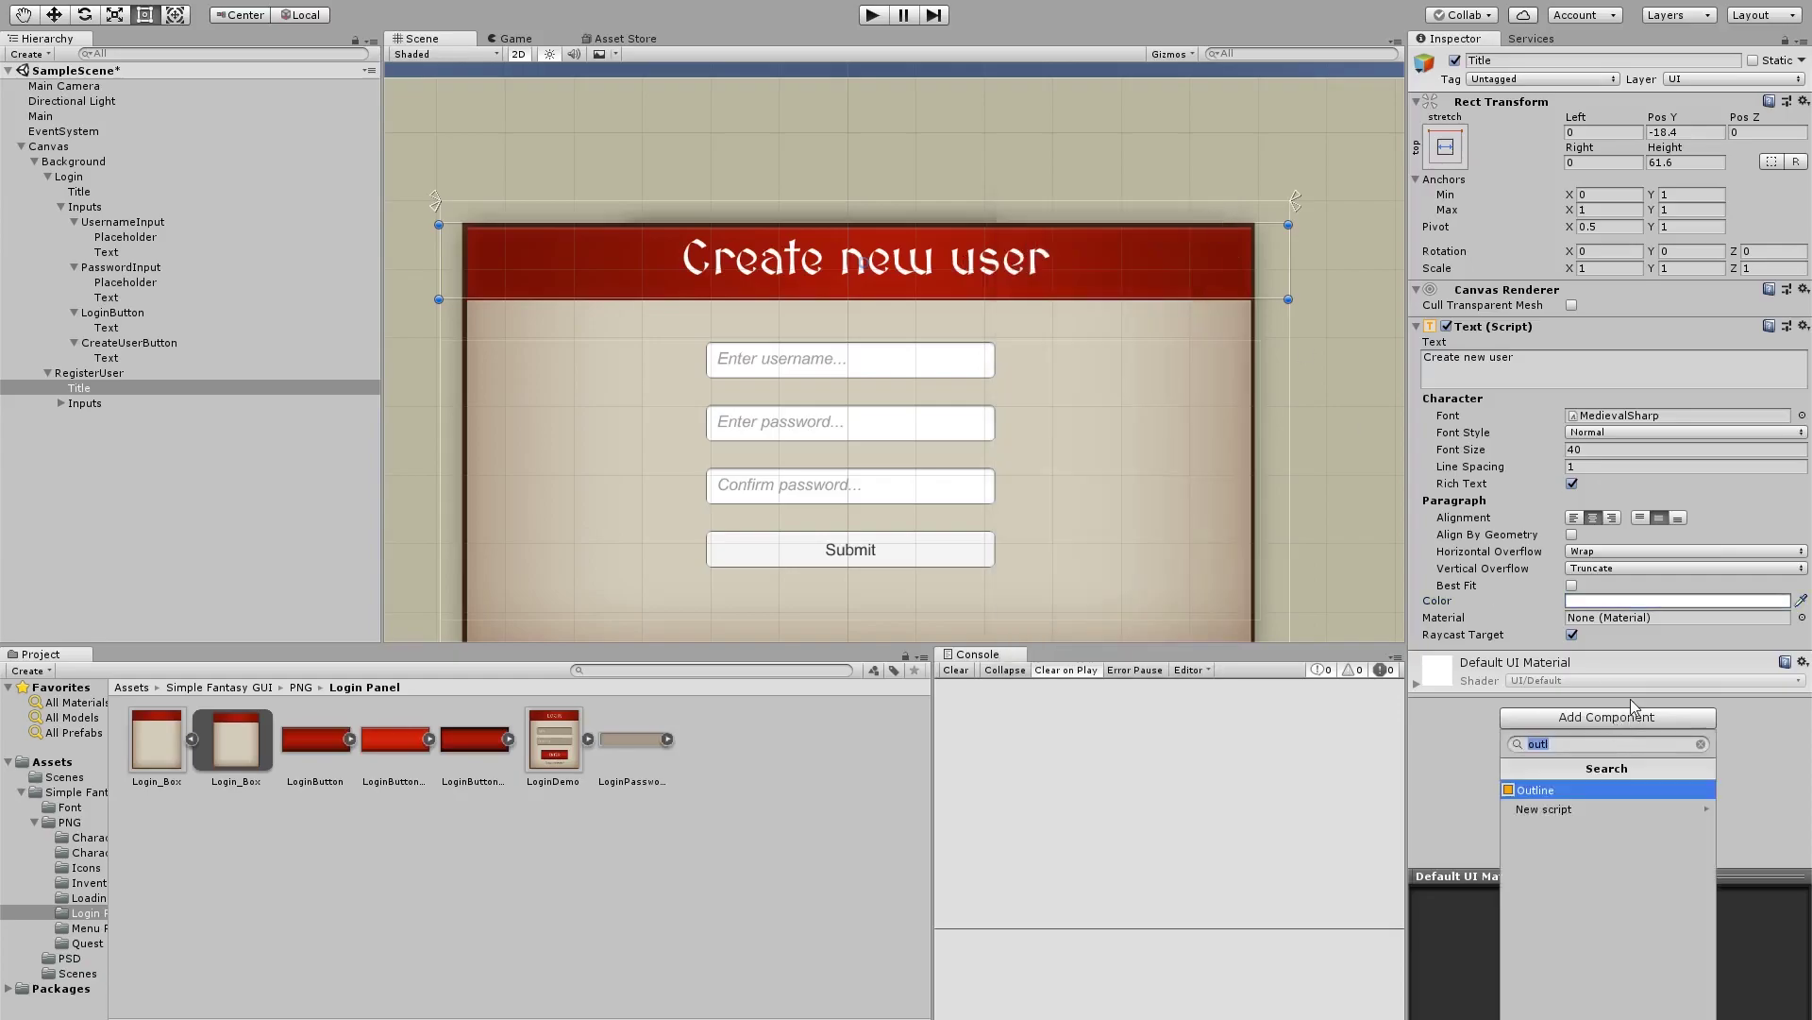
key(Return)
click(1632, 704)
text(2)
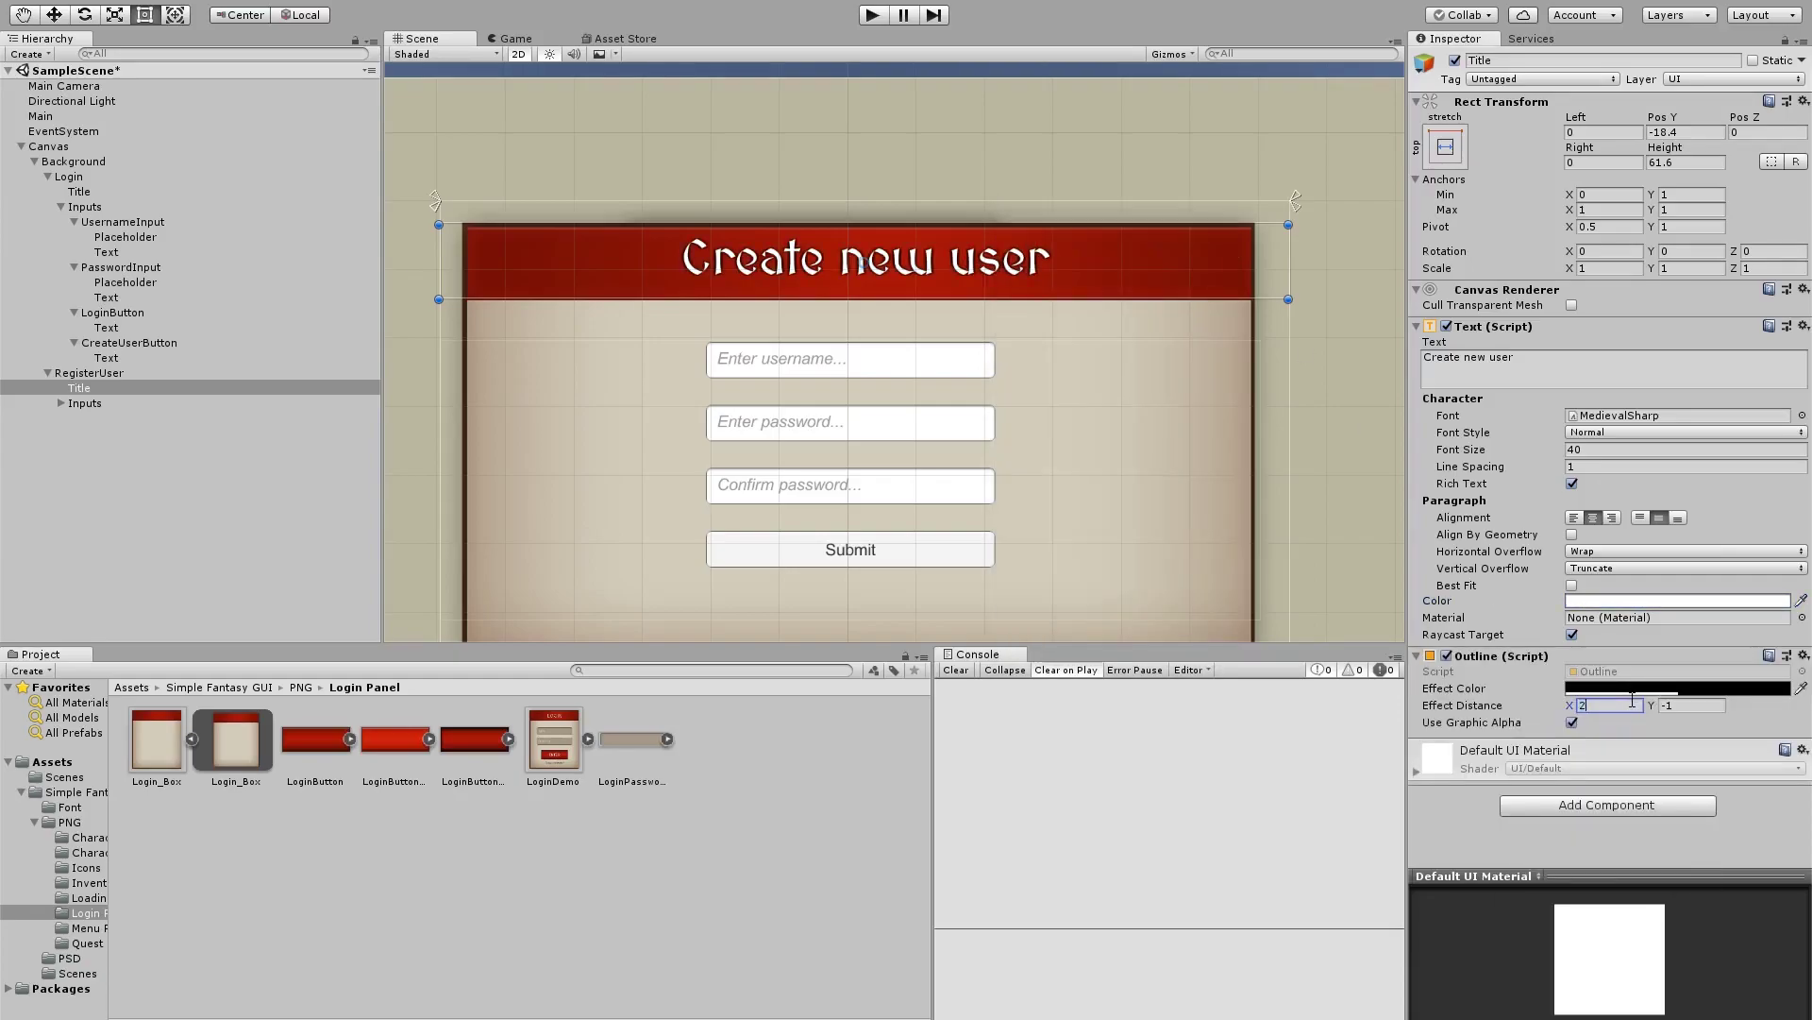
click(1093, 503)
scroll(1020, 392, up, 3)
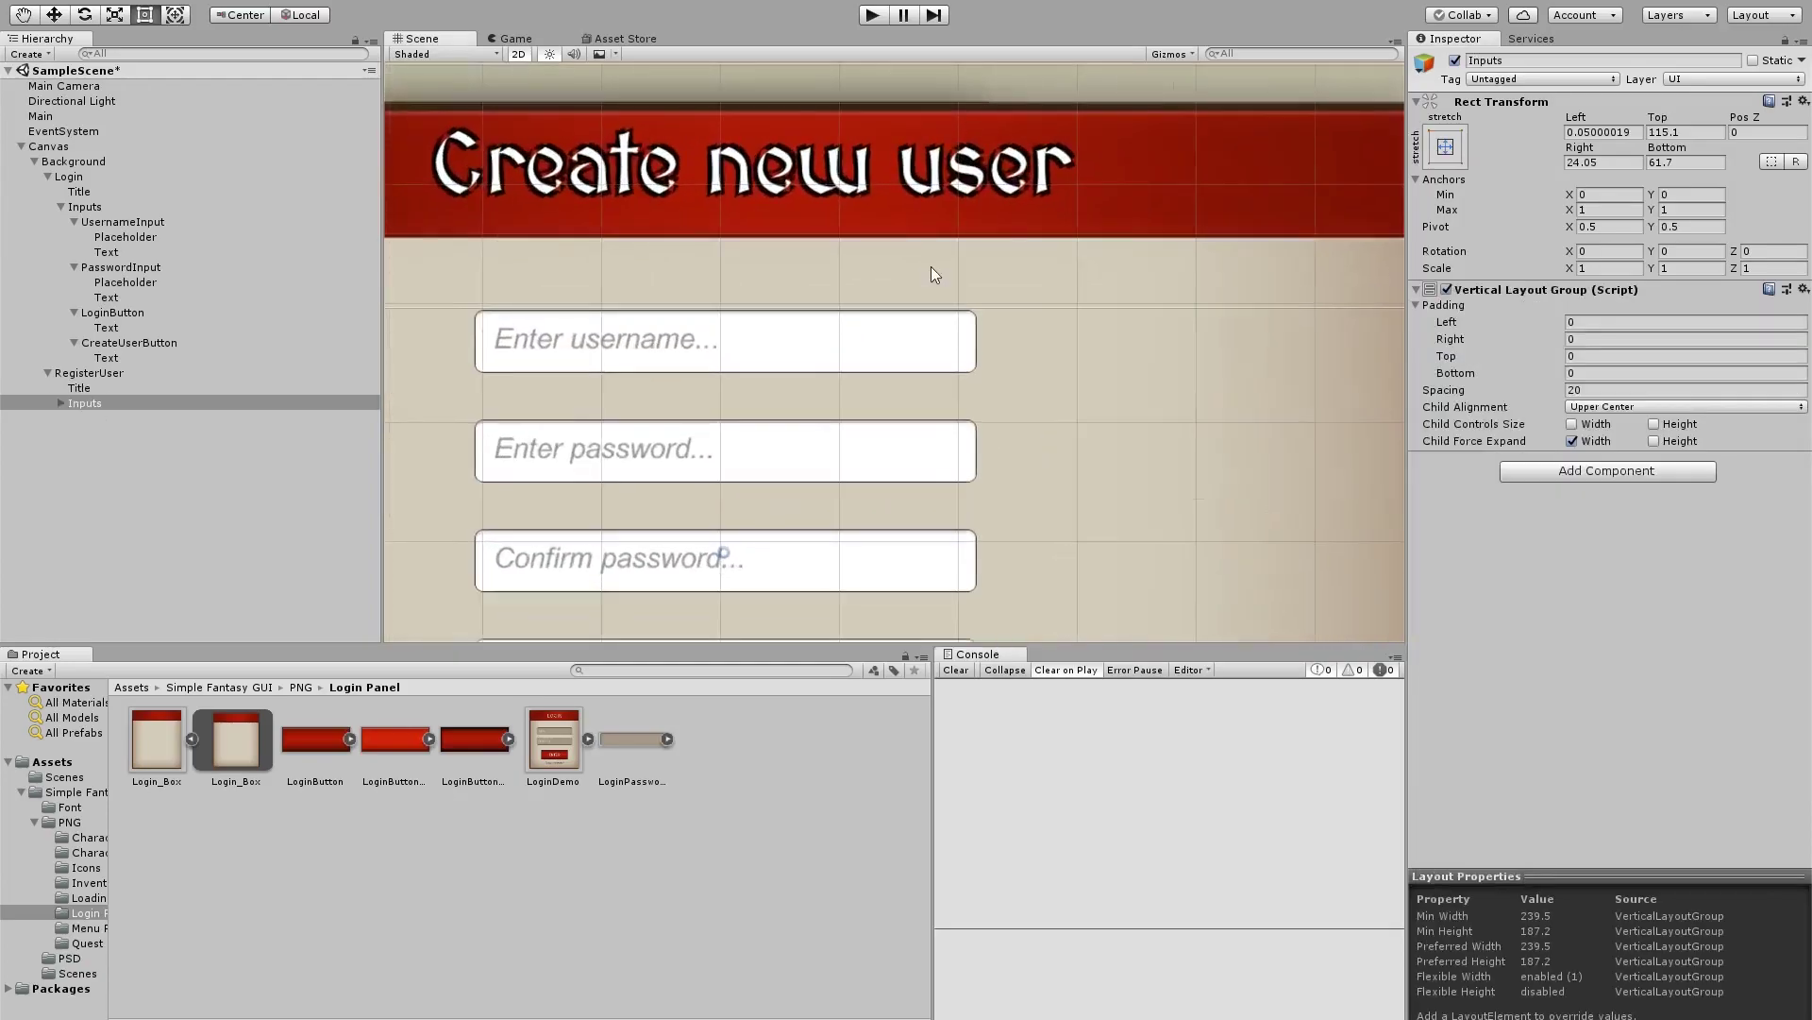
scroll(999, 365, up, 4)
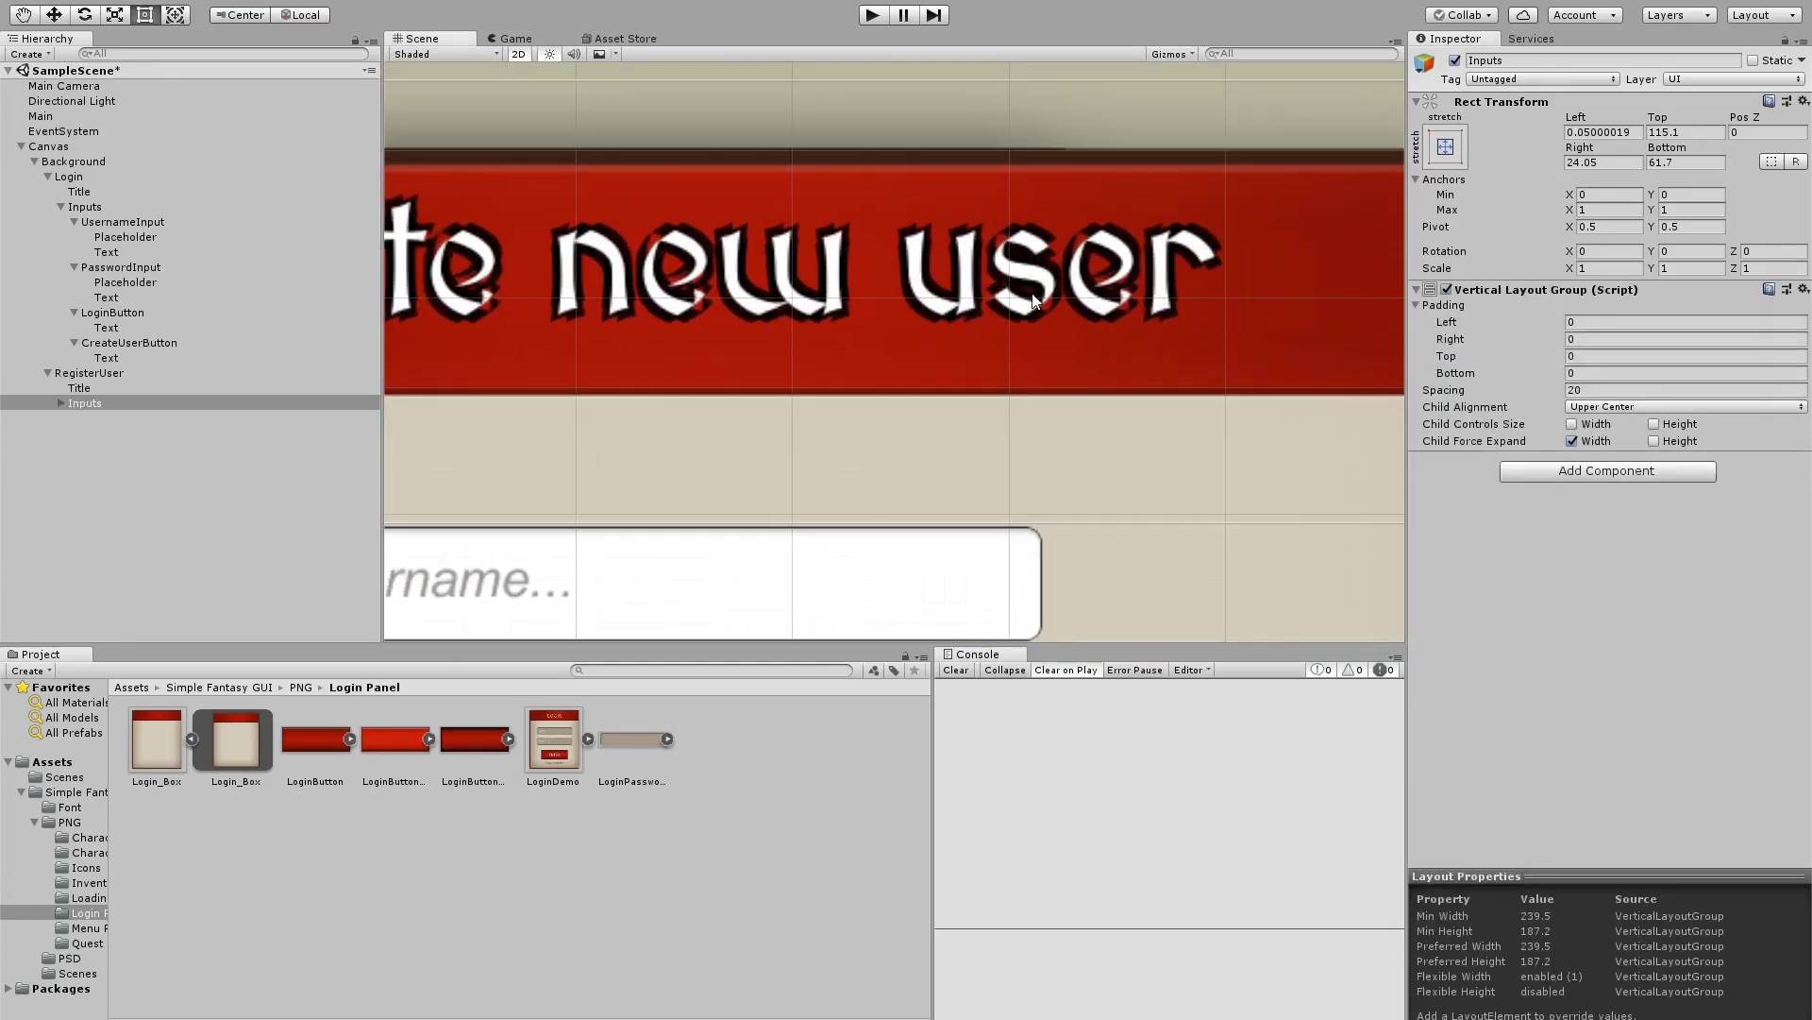
scroll(1061, 345, down, 6)
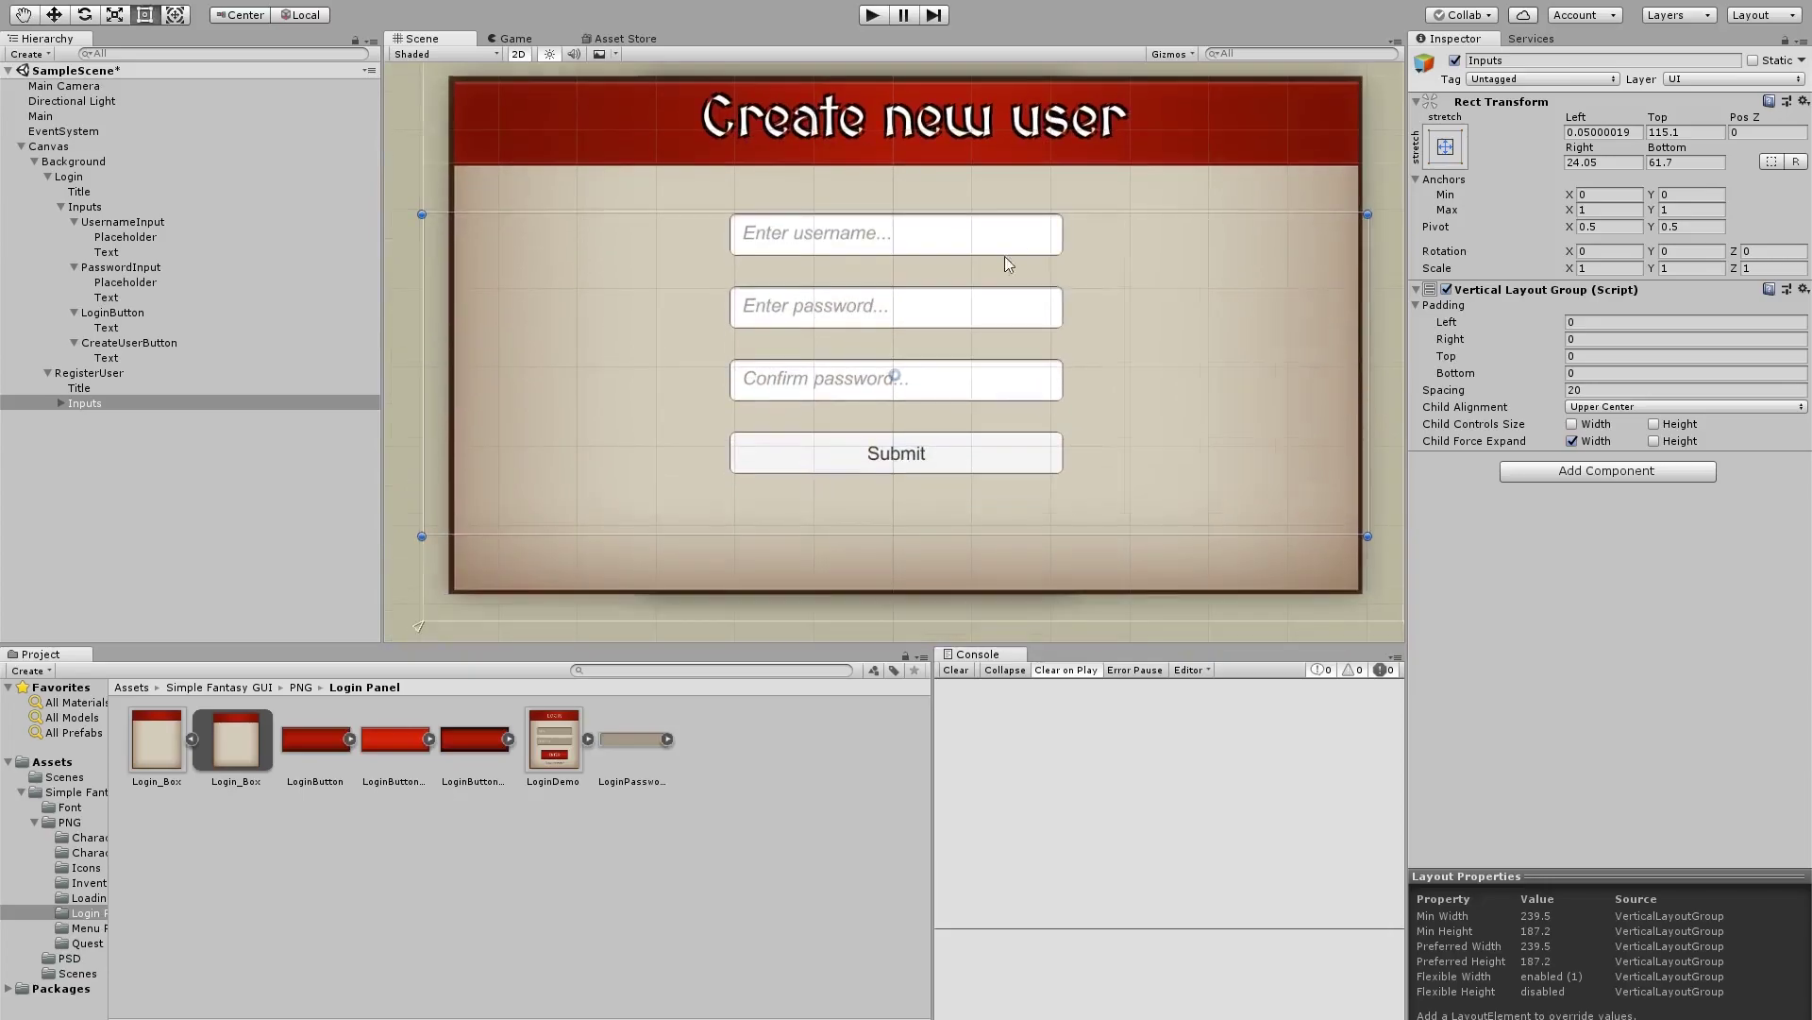
Apply the LoginPassword_Box sprite to the username, password and confirm password inputs
click(61, 403)
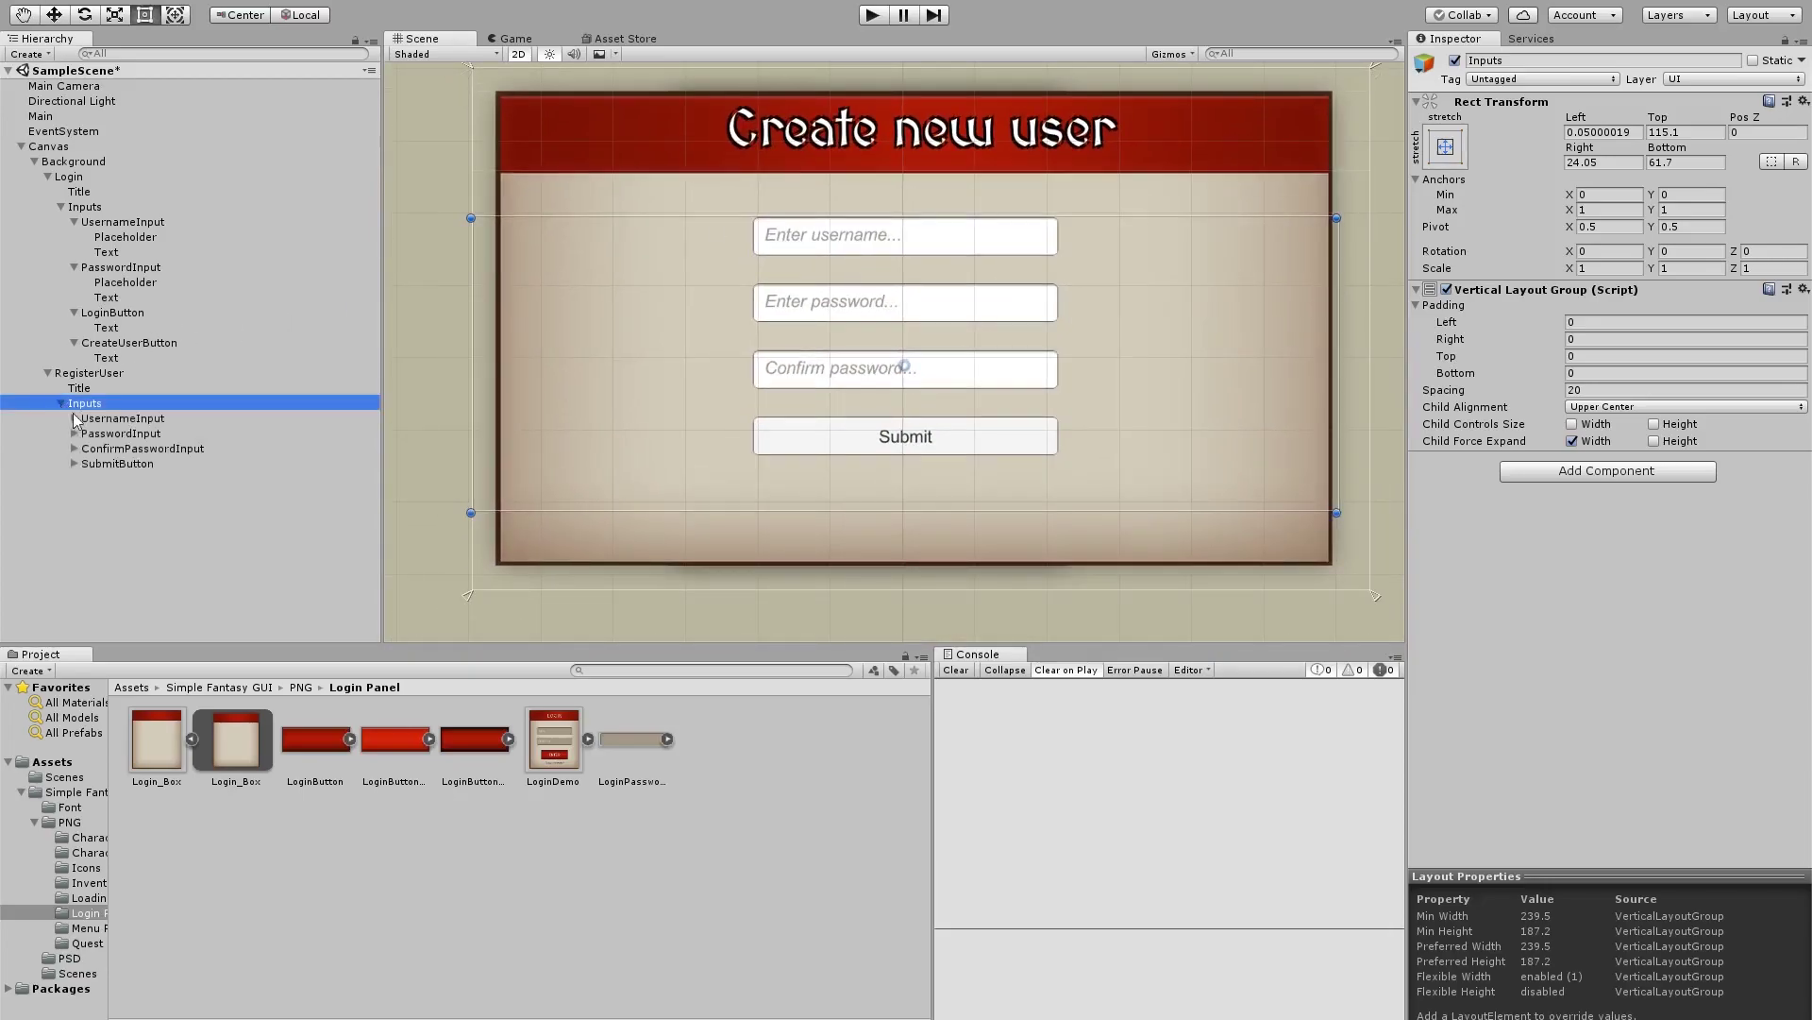
click(80, 419)
shift+click(114, 449)
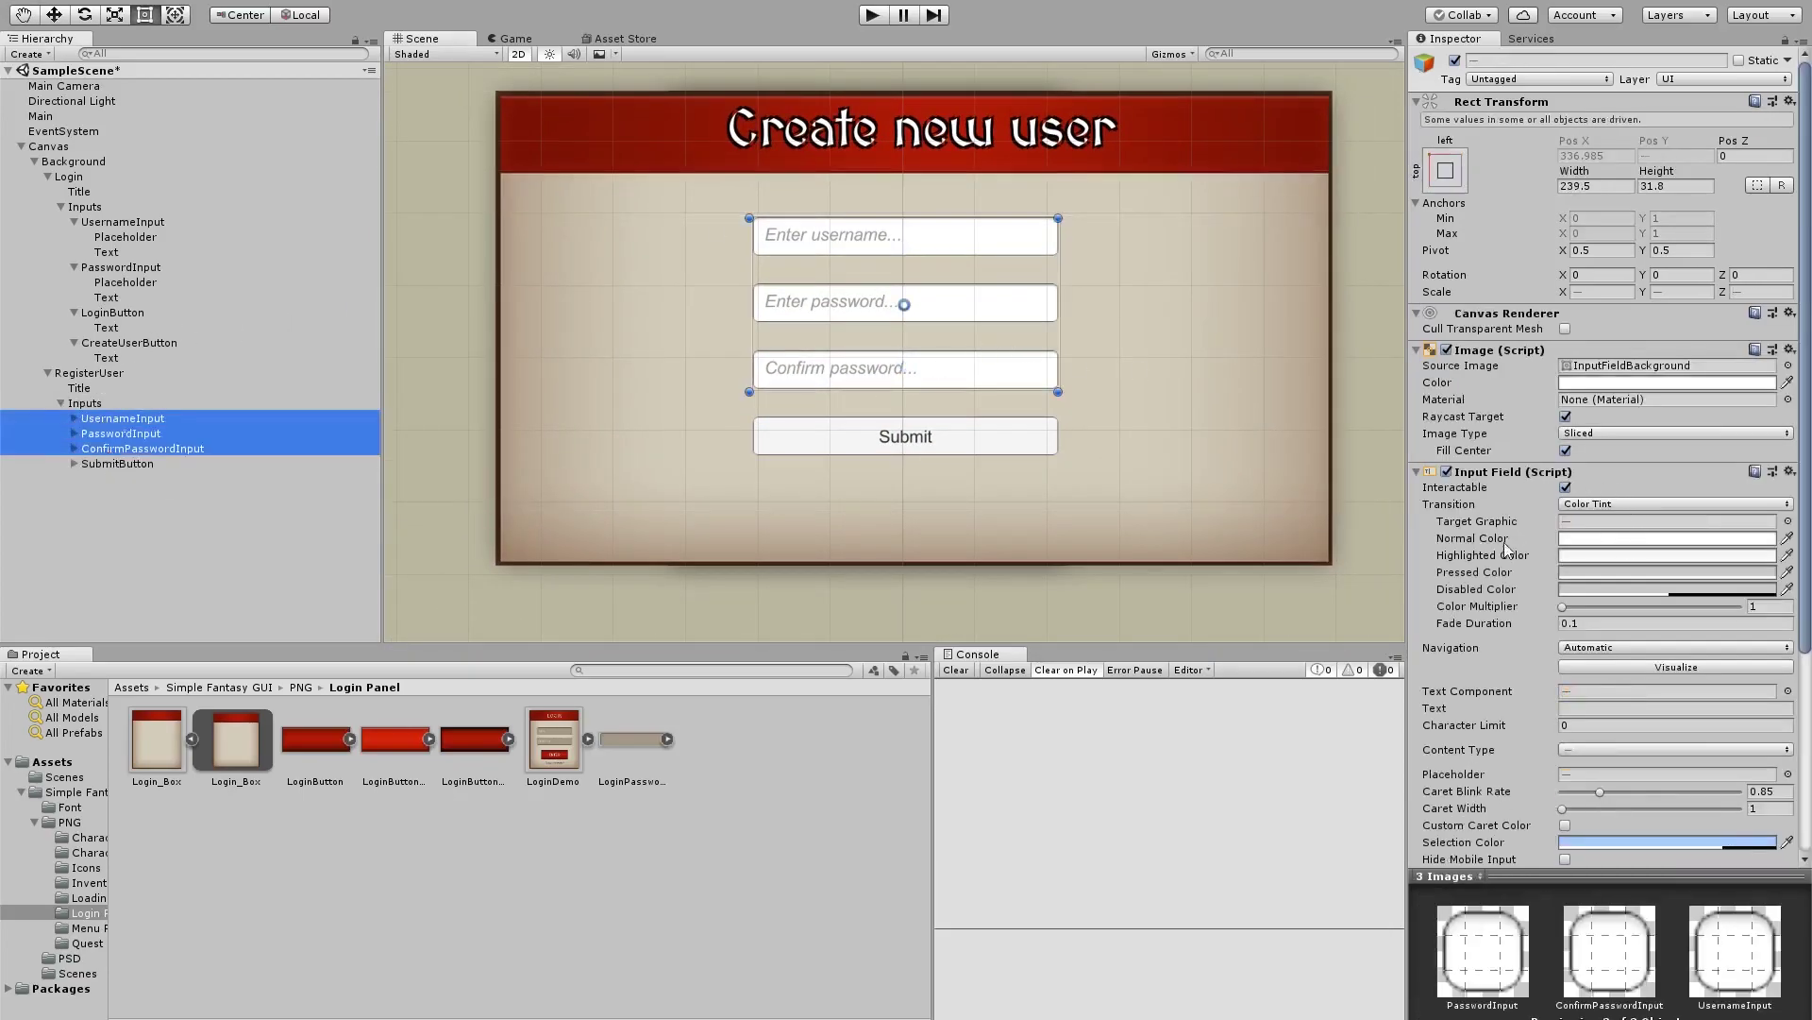
scroll(1507, 549, down, 5)
scroll(1756, 378, up, 5)
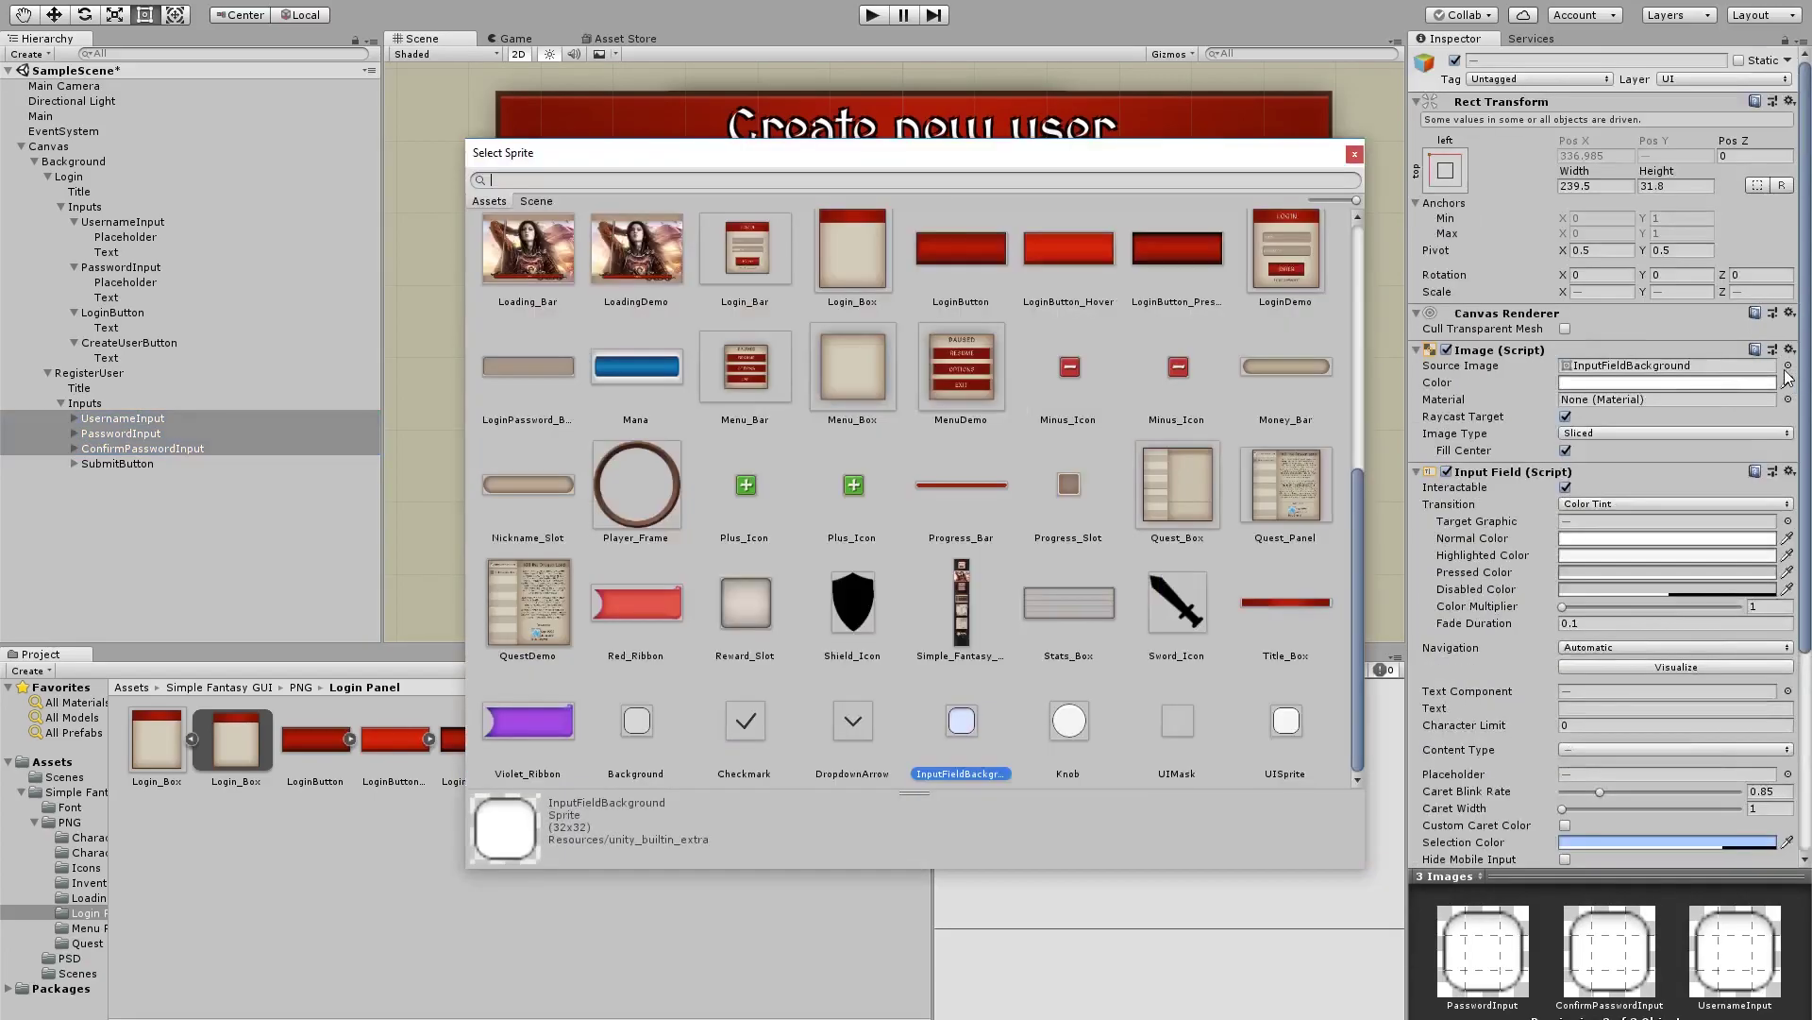
click(1787, 365)
double_click(557, 360)
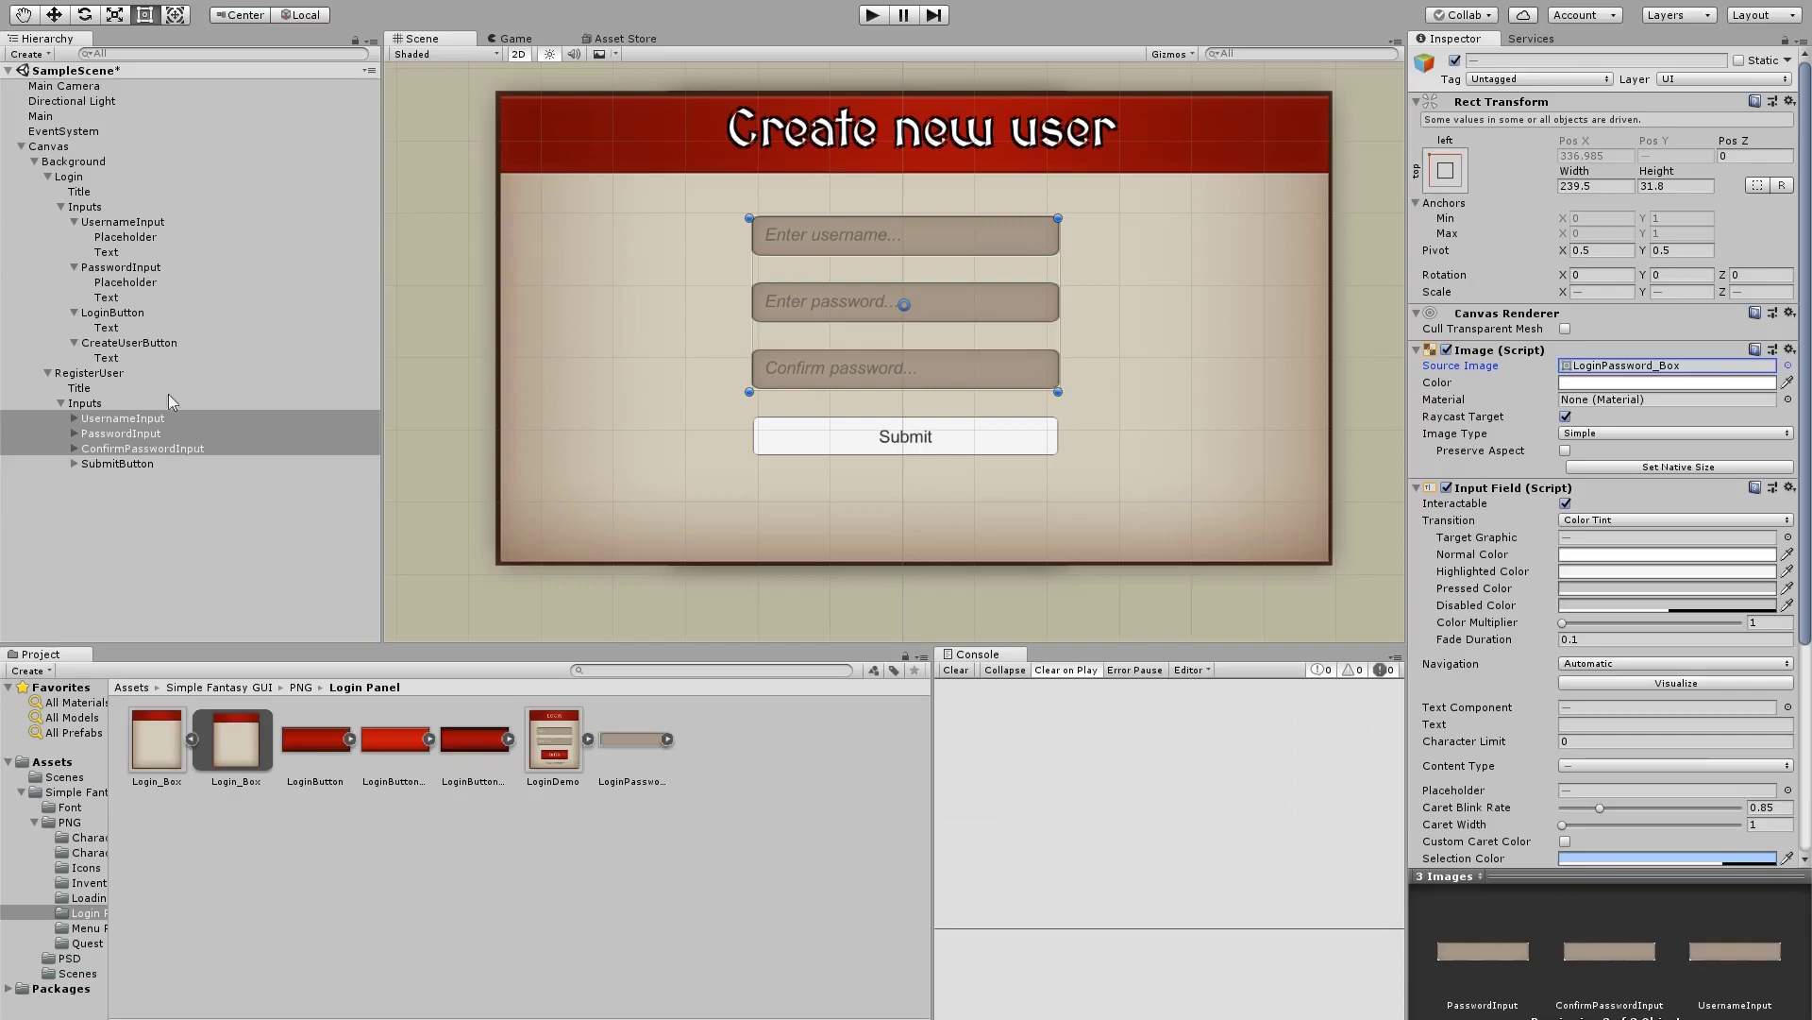
Switch the three inputs' Text children to the MedievalSharp font and edit their font size
click(87, 422)
click(74, 418)
click(73, 464)
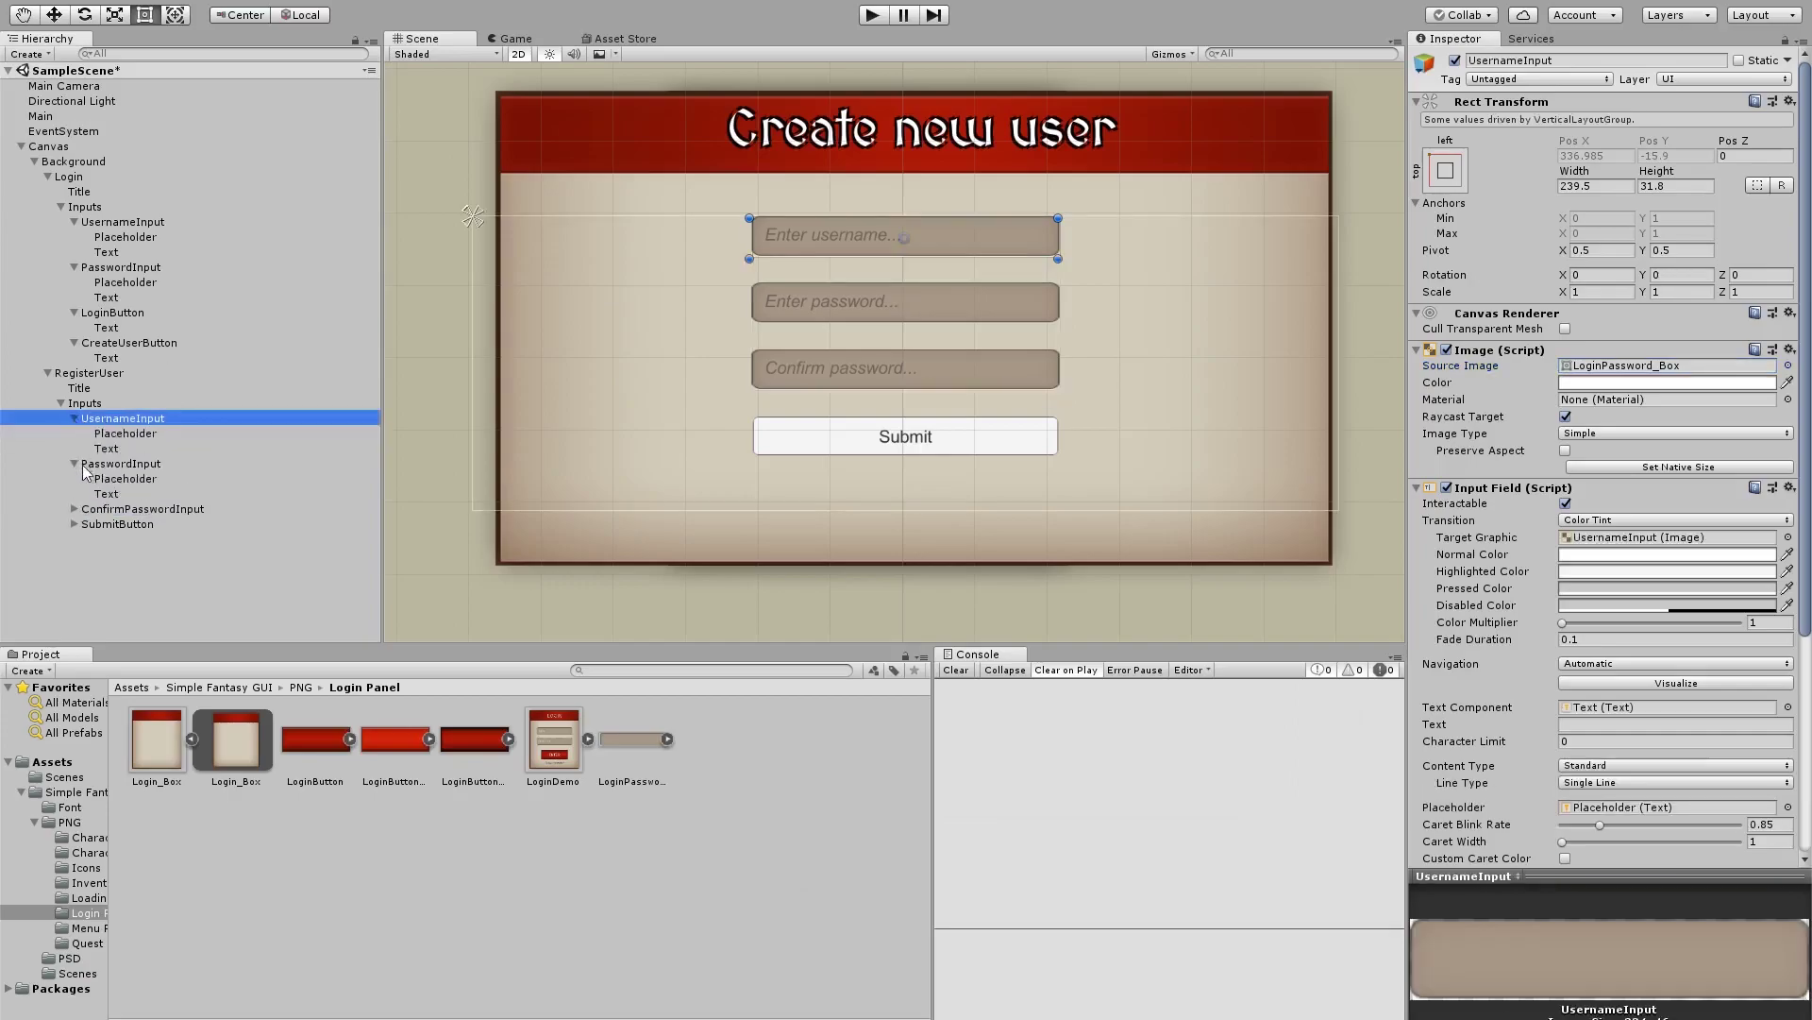
click(74, 509)
click(104, 540)
ctrl+click(123, 510)
ctrl+click(120, 505)
ctrl+click(118, 495)
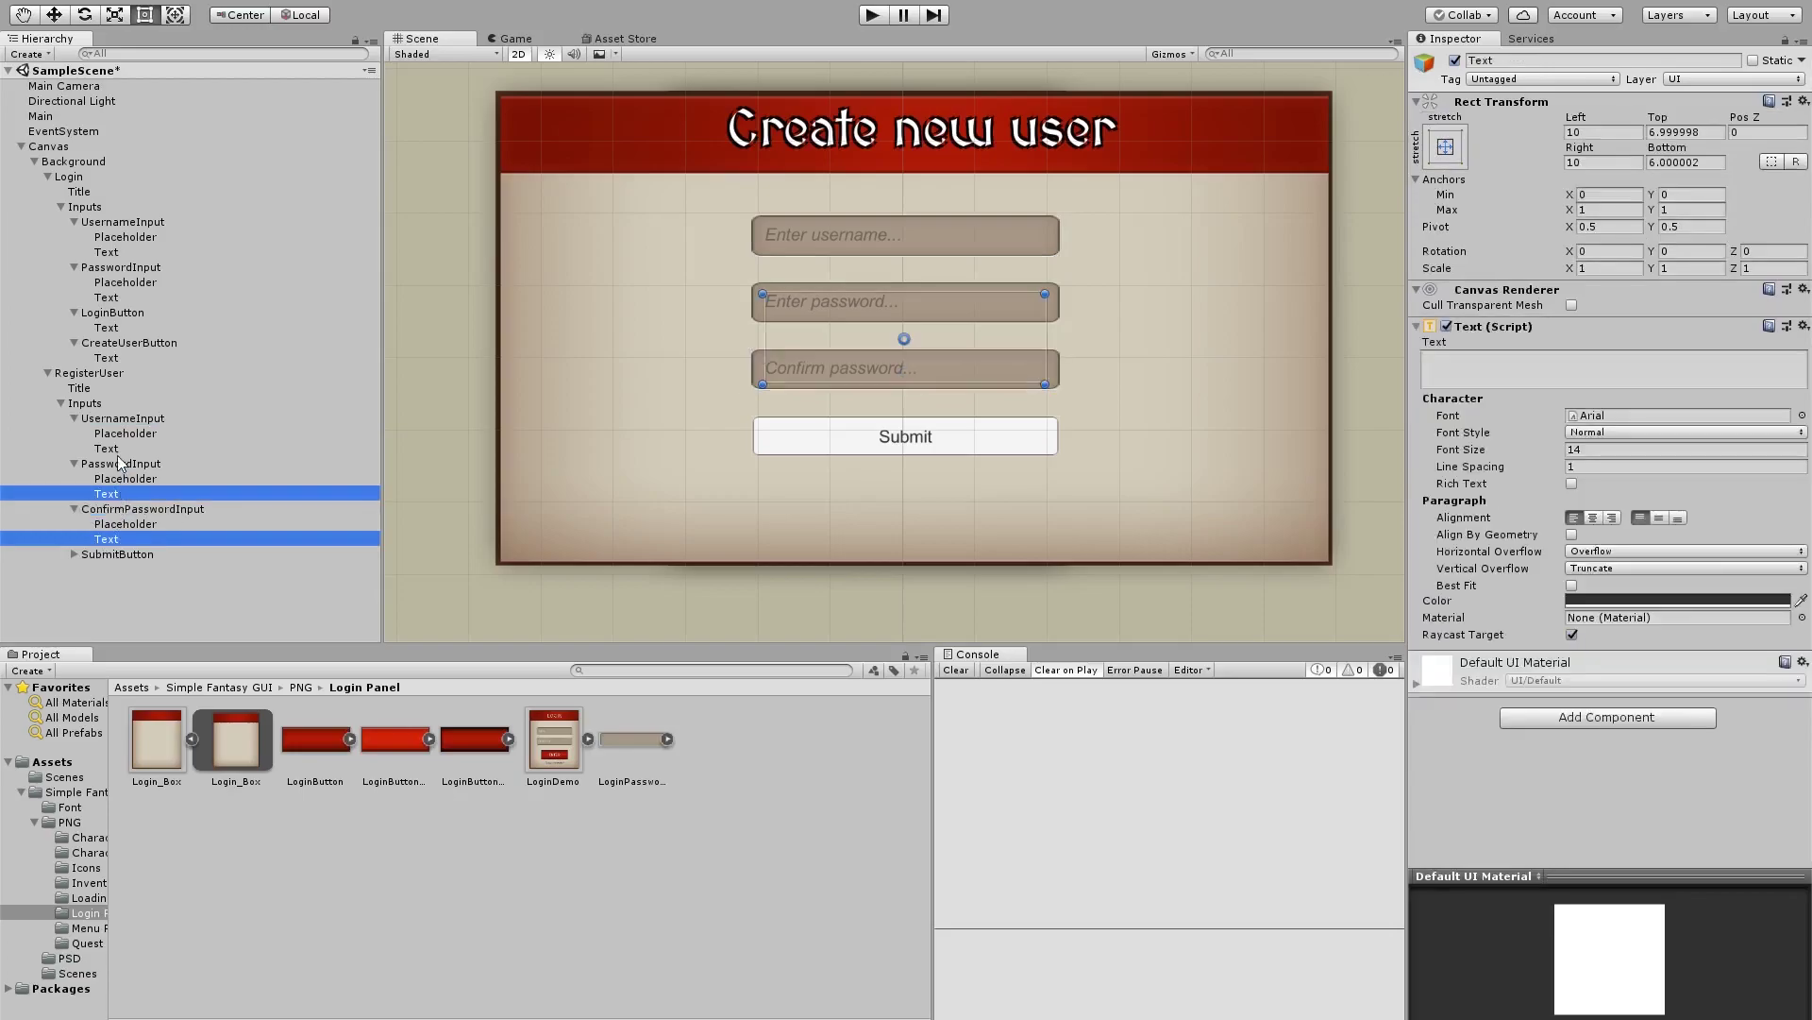
ctrl+click(121, 449)
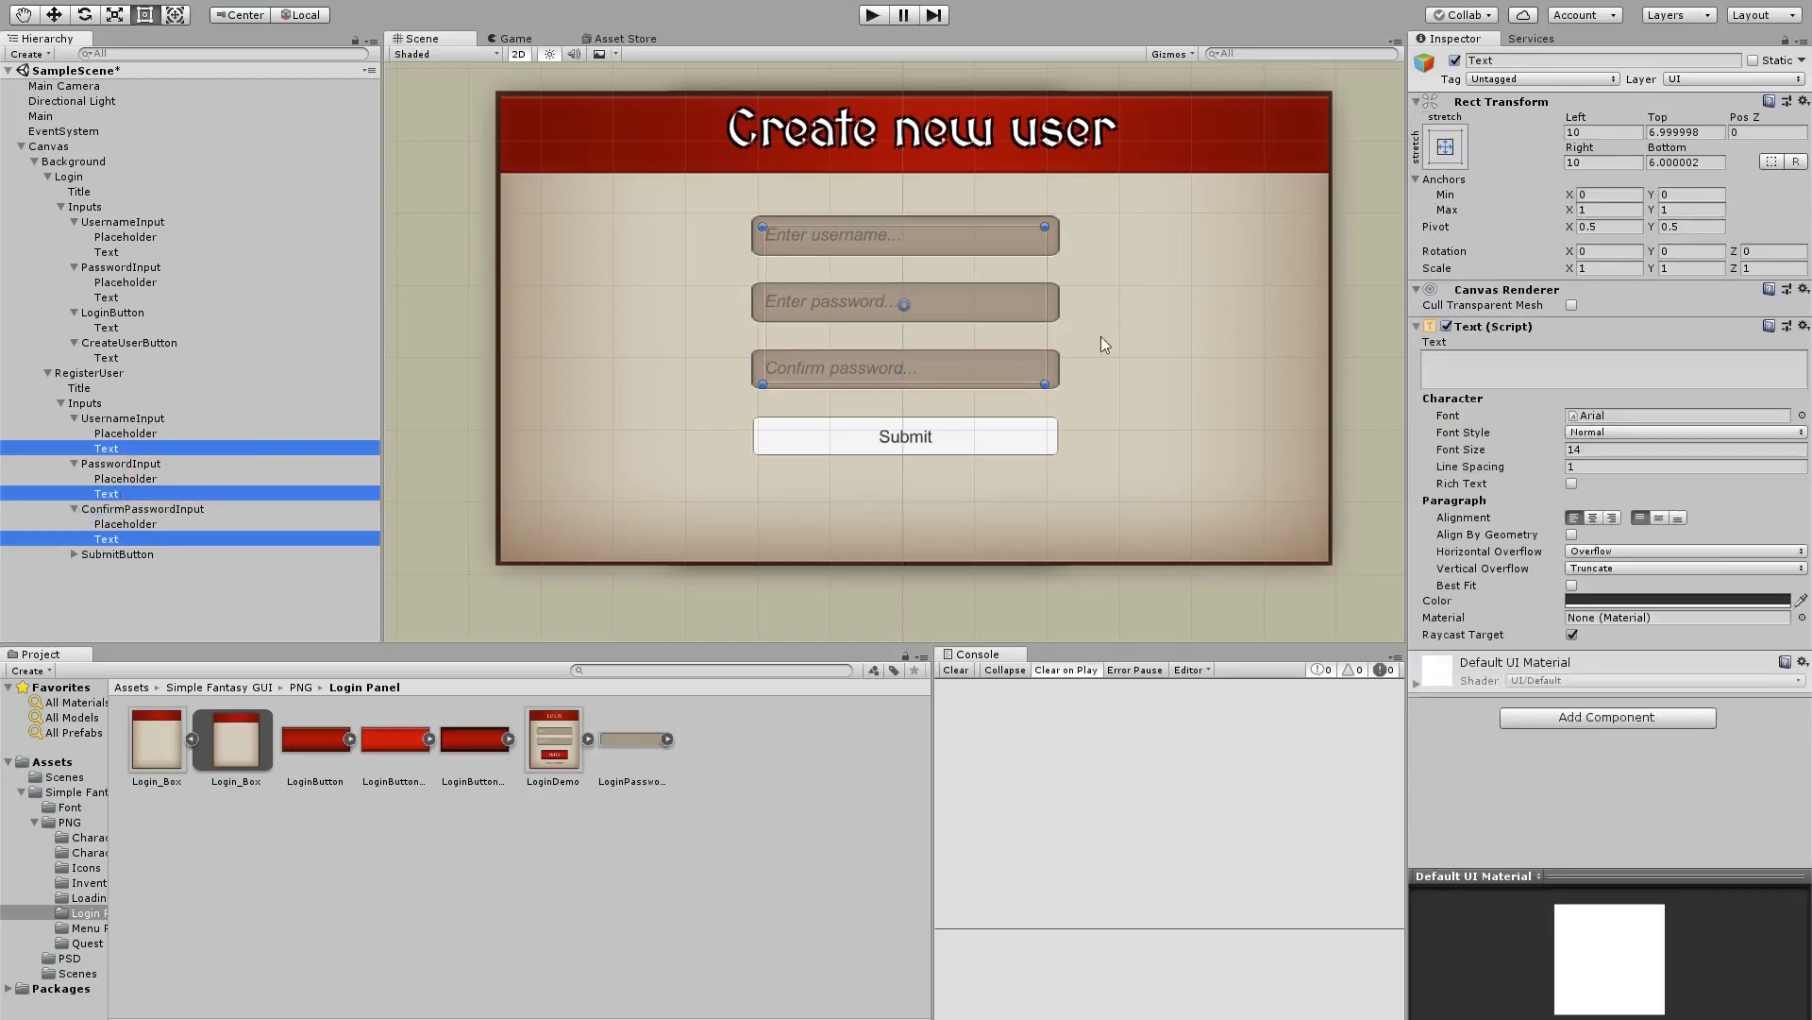
click(1802, 415)
double_click(627, 373)
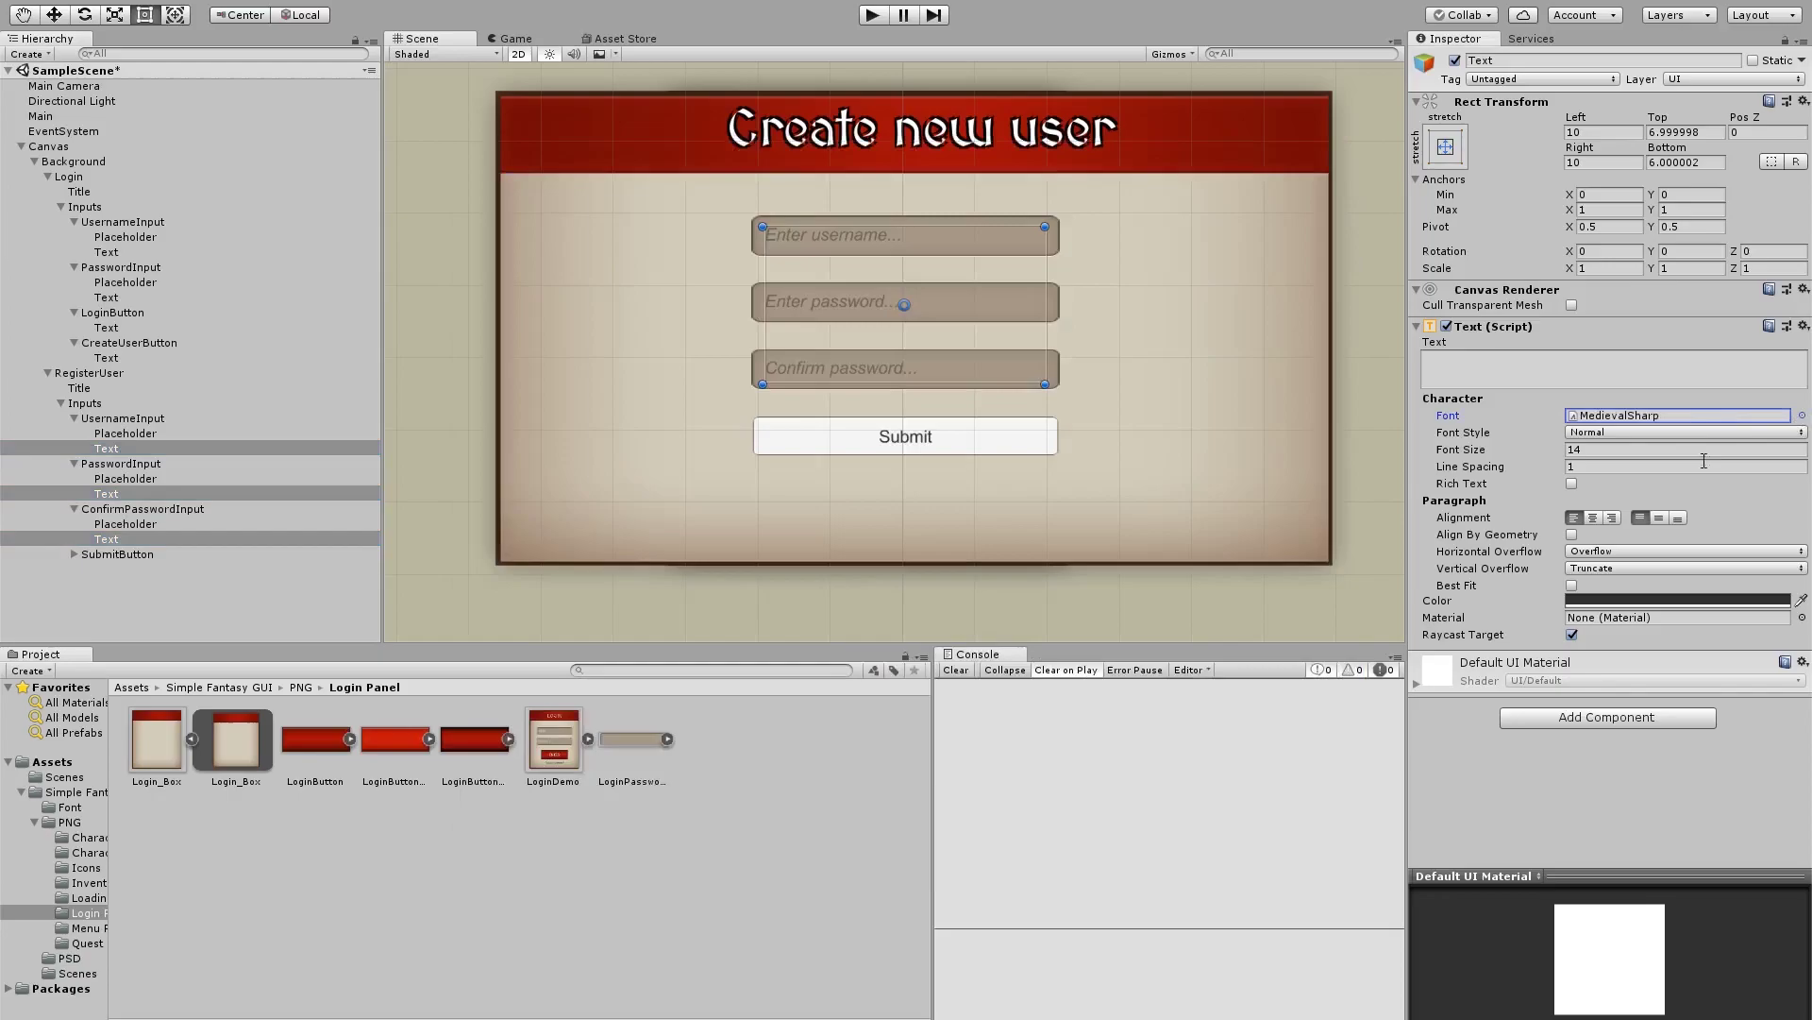
click(1611, 448)
Finish the input texts' font size and give the Submit button the Button sprite
text(1)
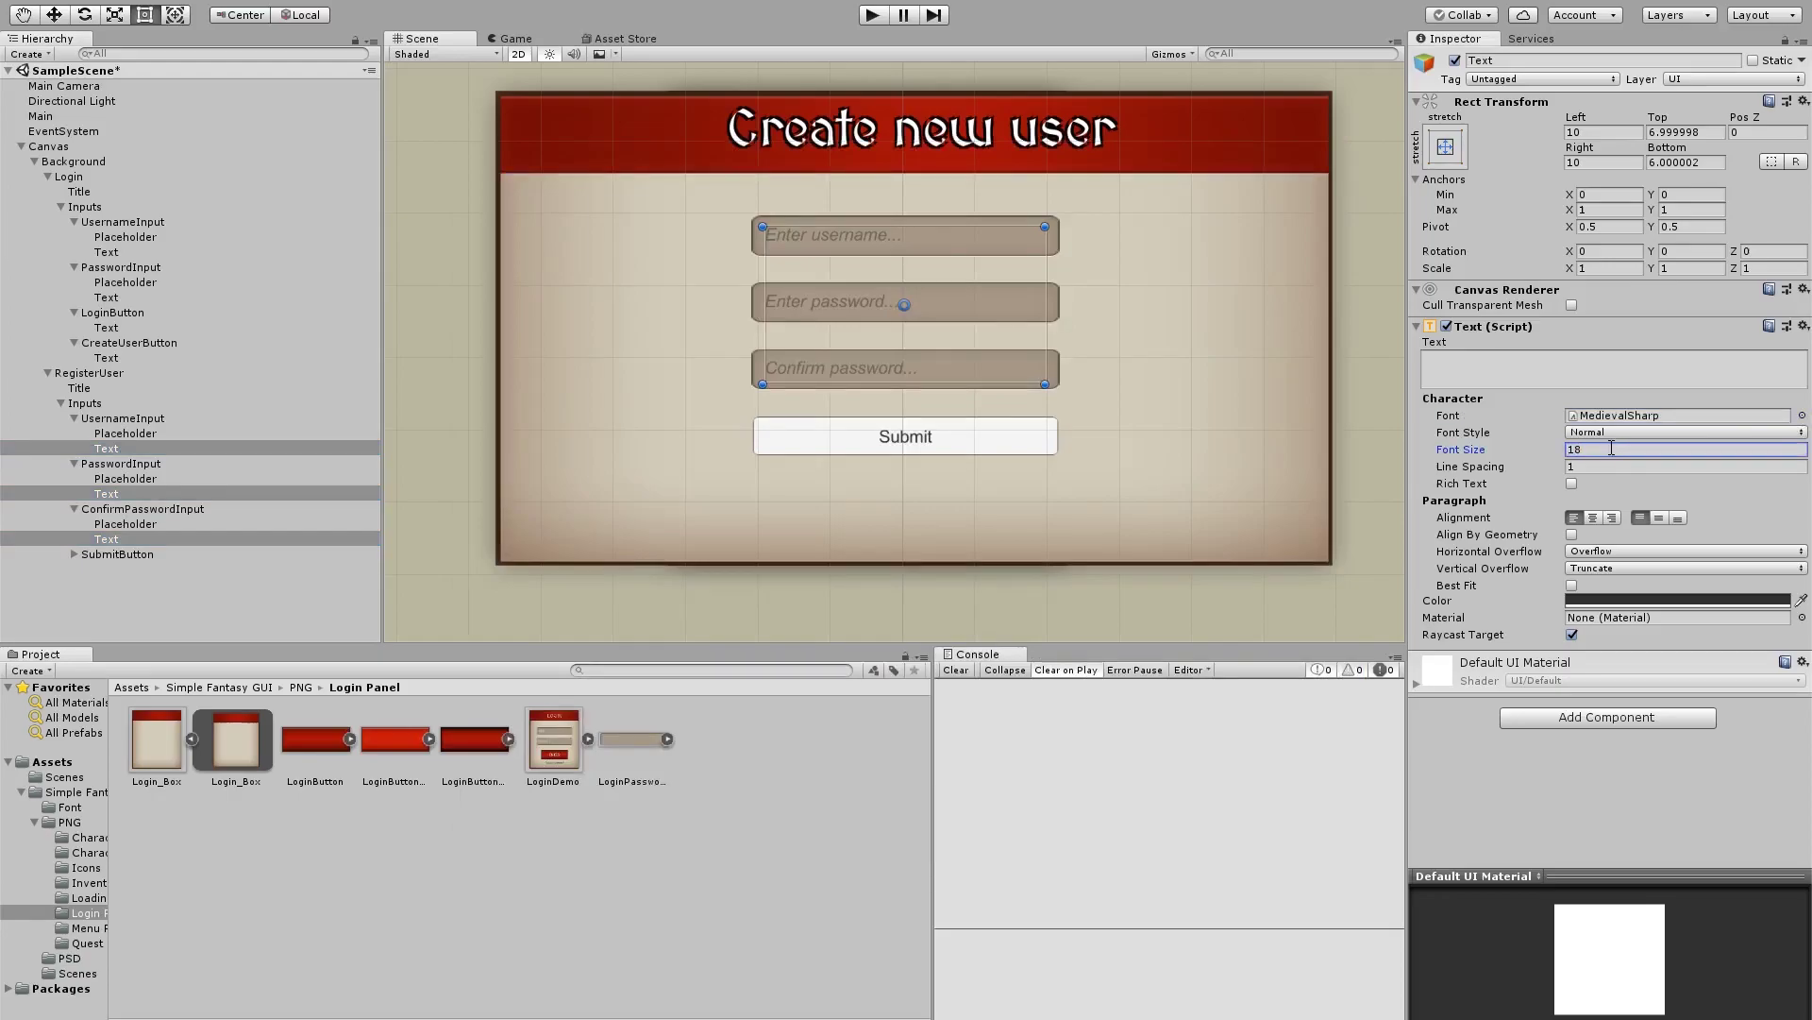
click(195, 551)
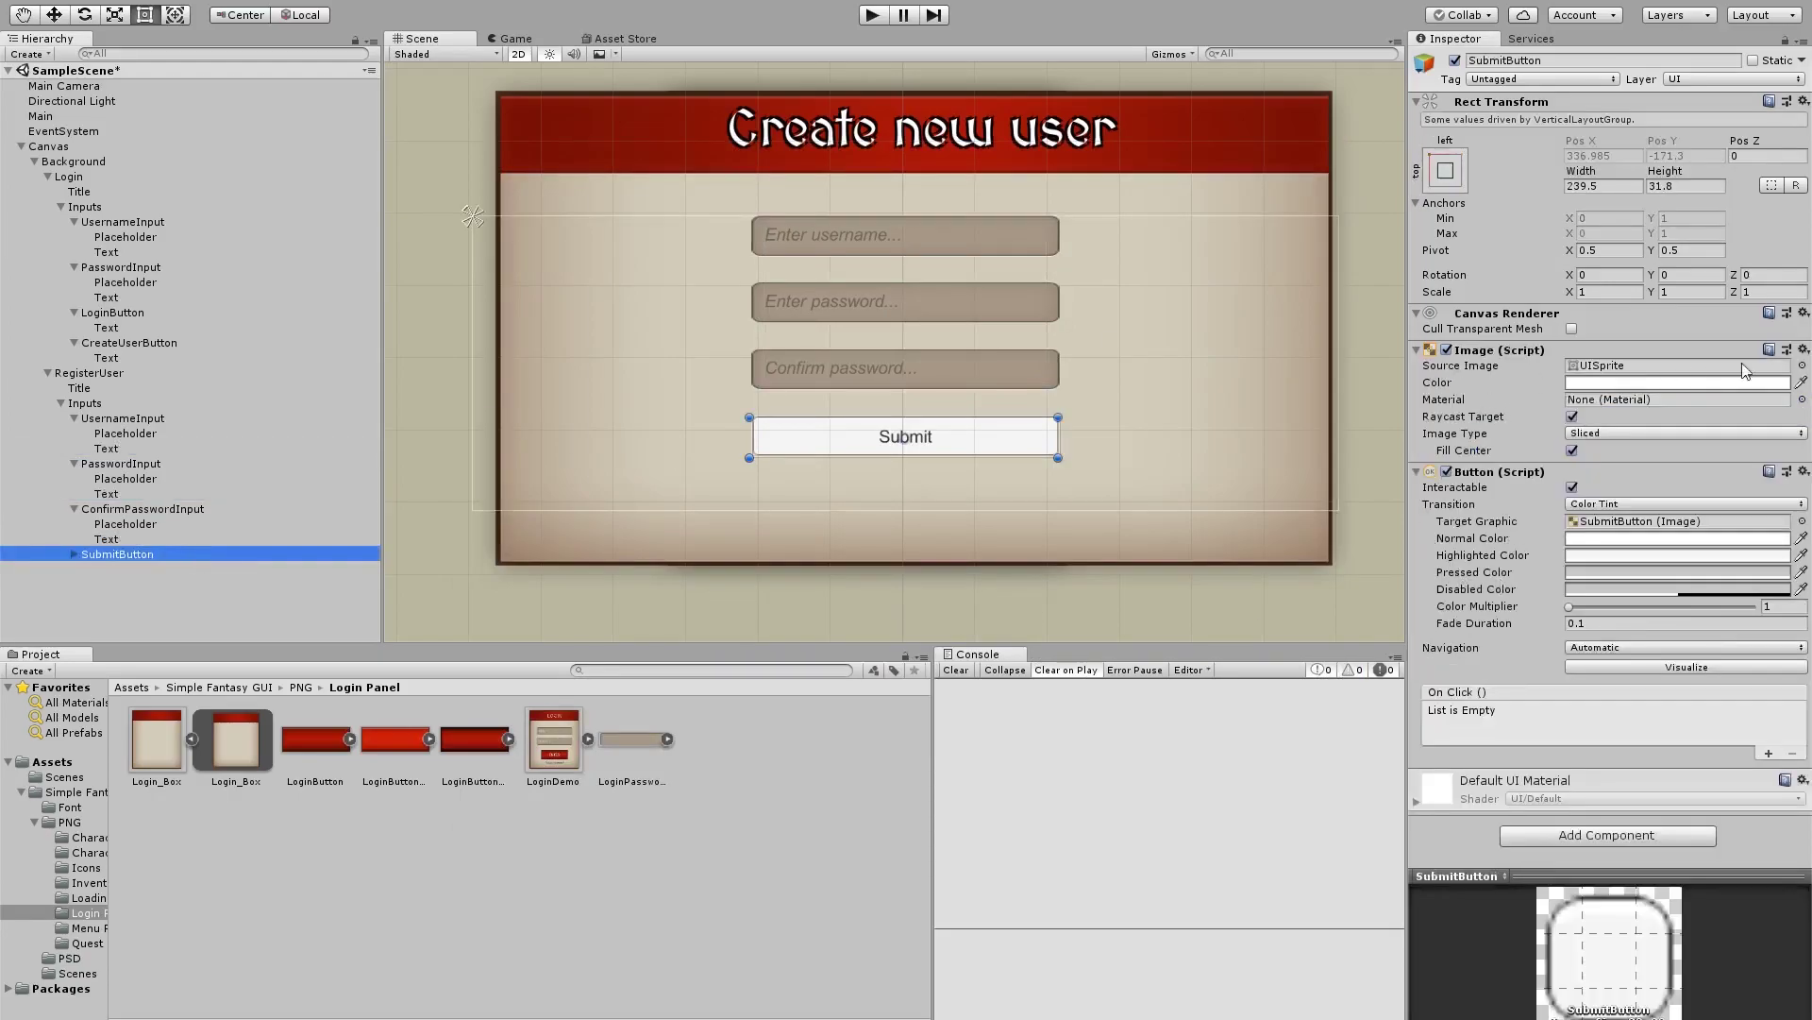
click(1802, 365)
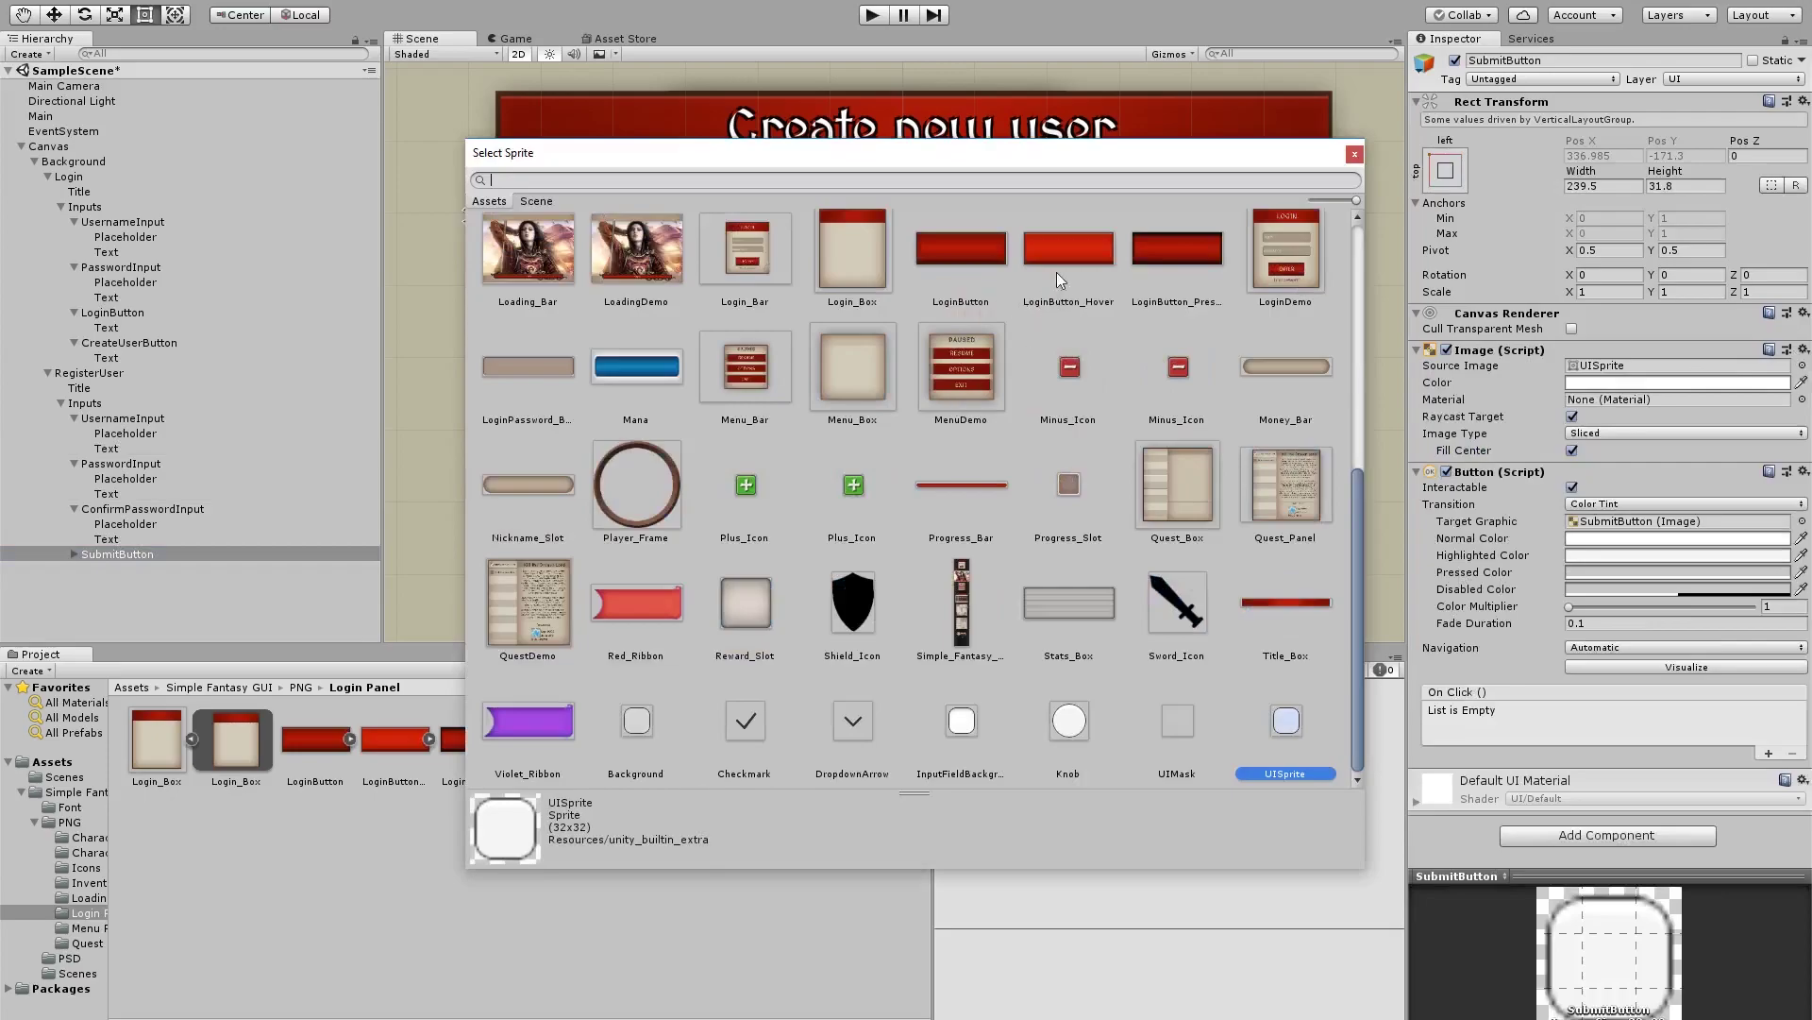
scroll(1147, 249, up, 5)
double_click(1181, 255)
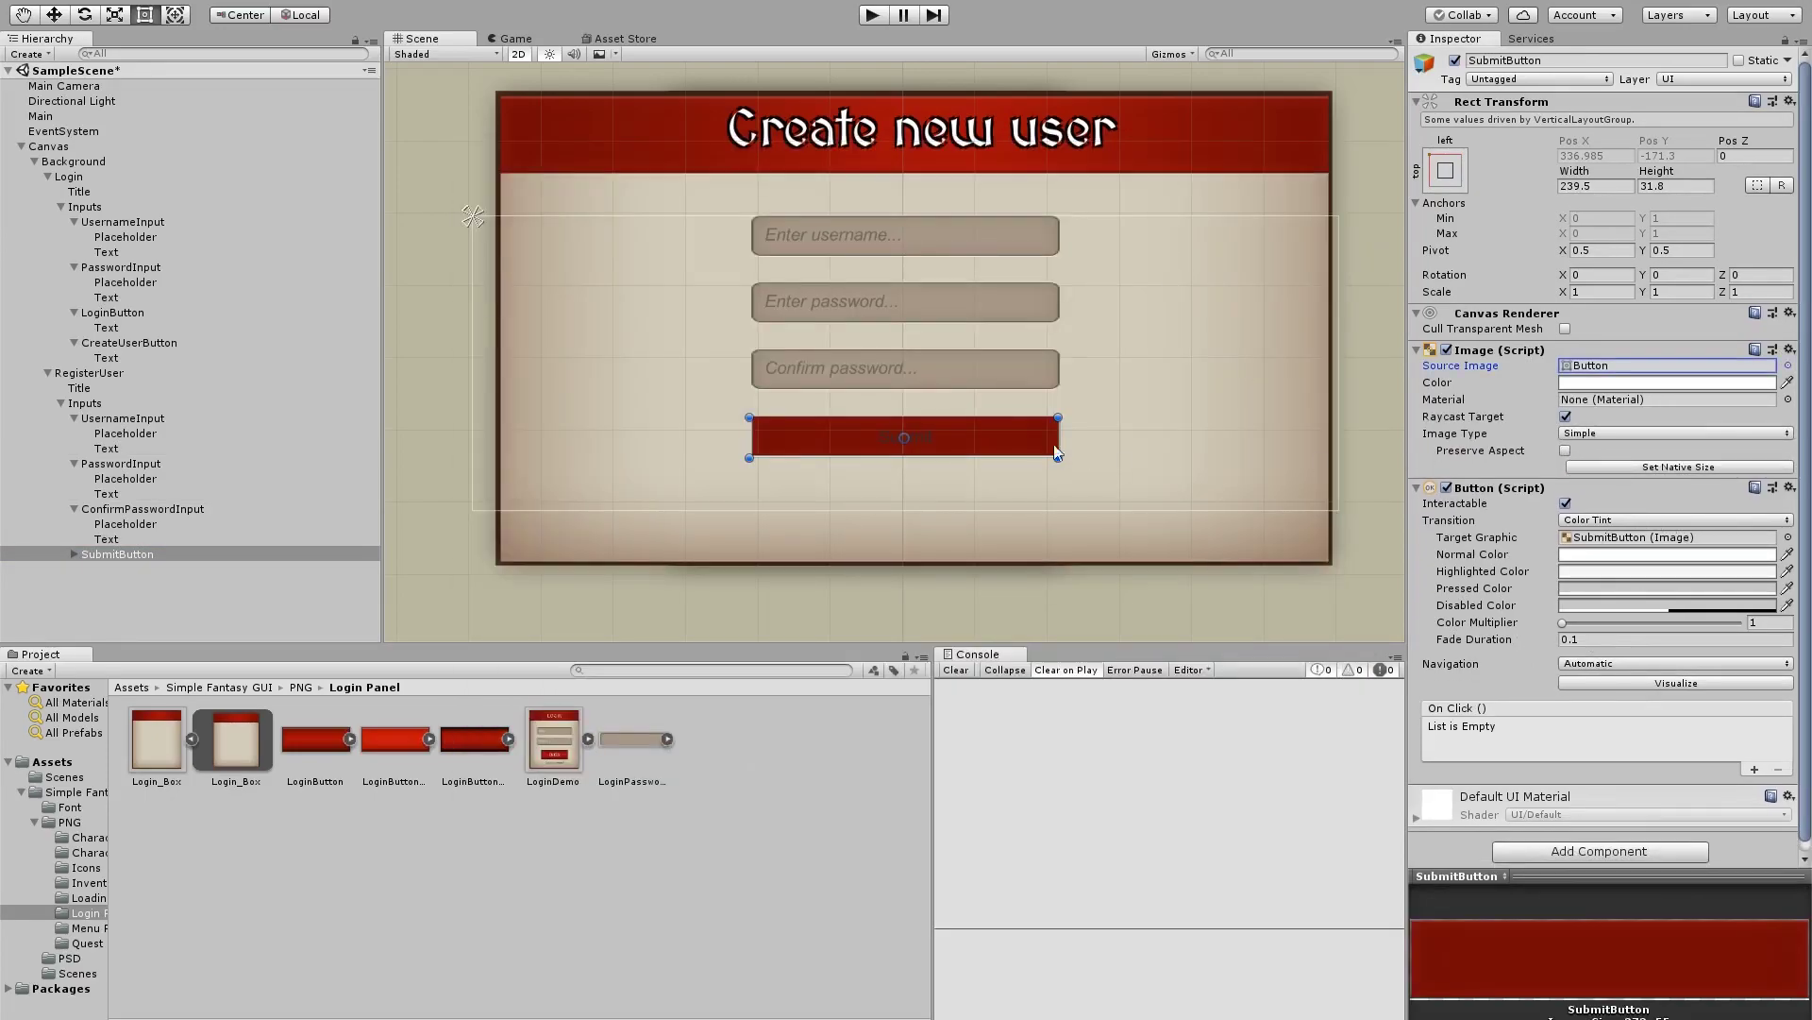
Make the Submit button's label text white and edit its font size
click(74, 554)
click(100, 569)
click(1635, 600)
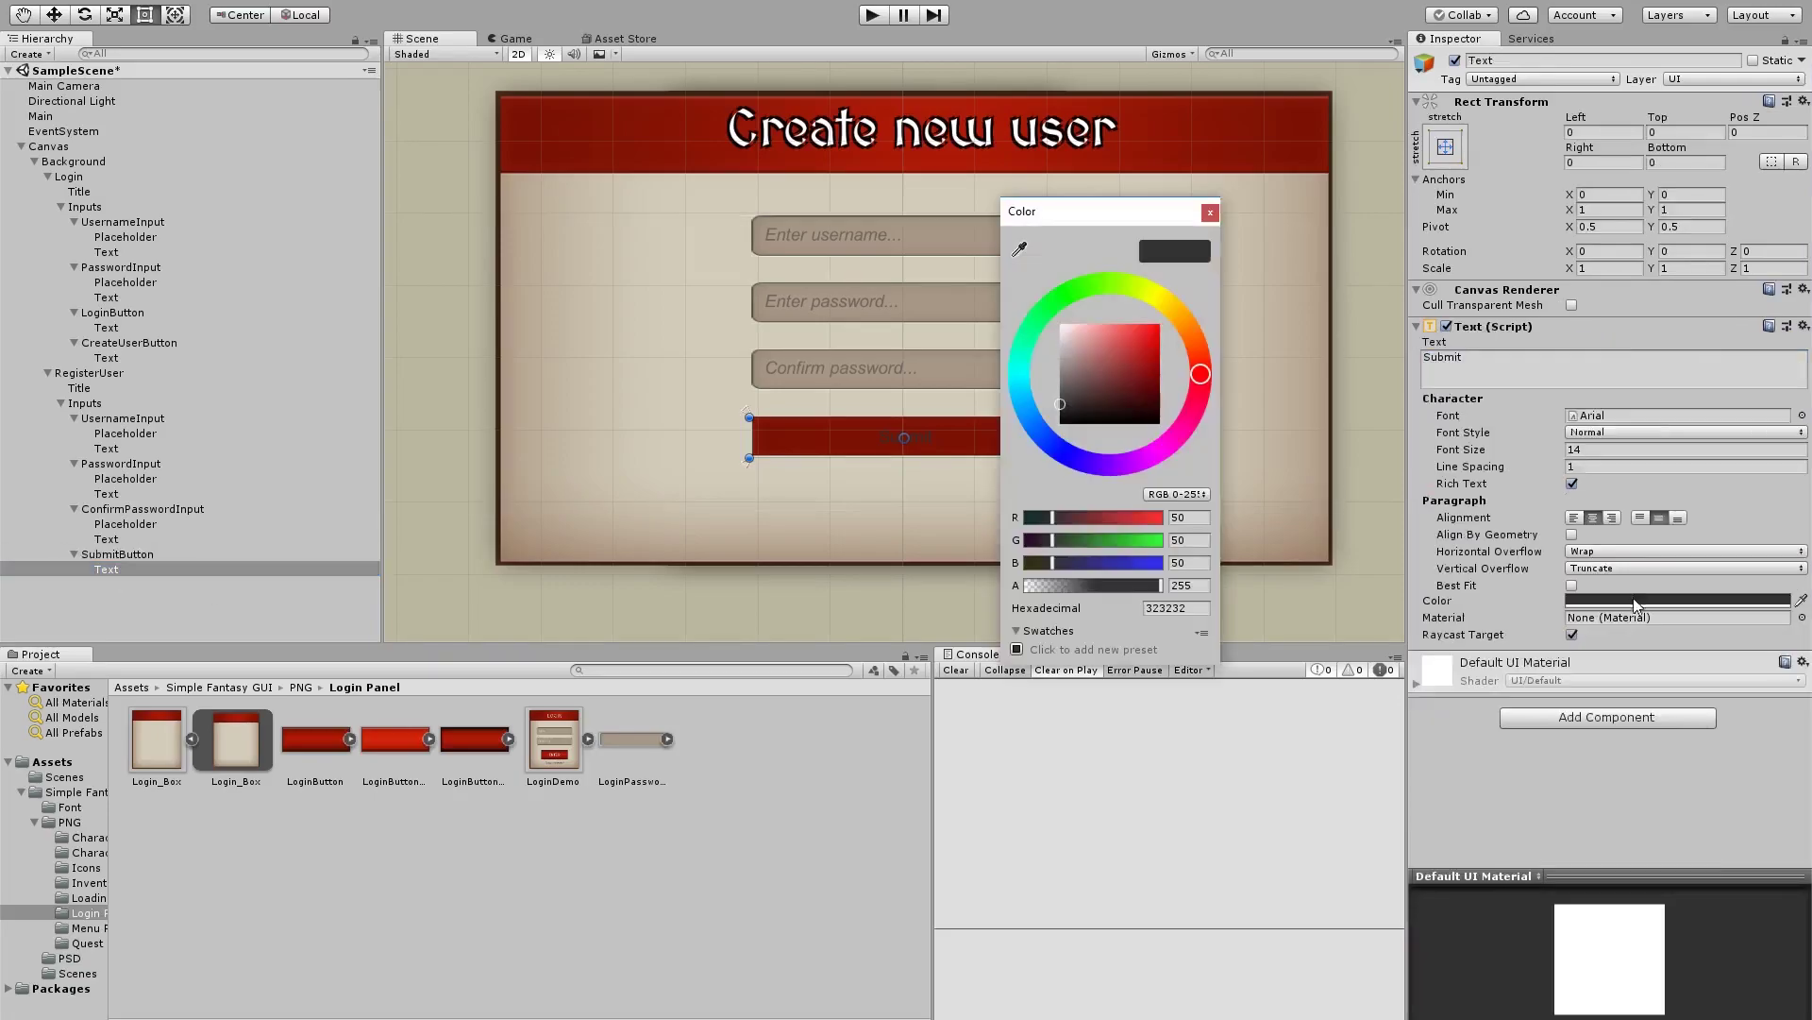
drag(1083, 388, 1058, 321)
click(1209, 212)
click(1608, 450)
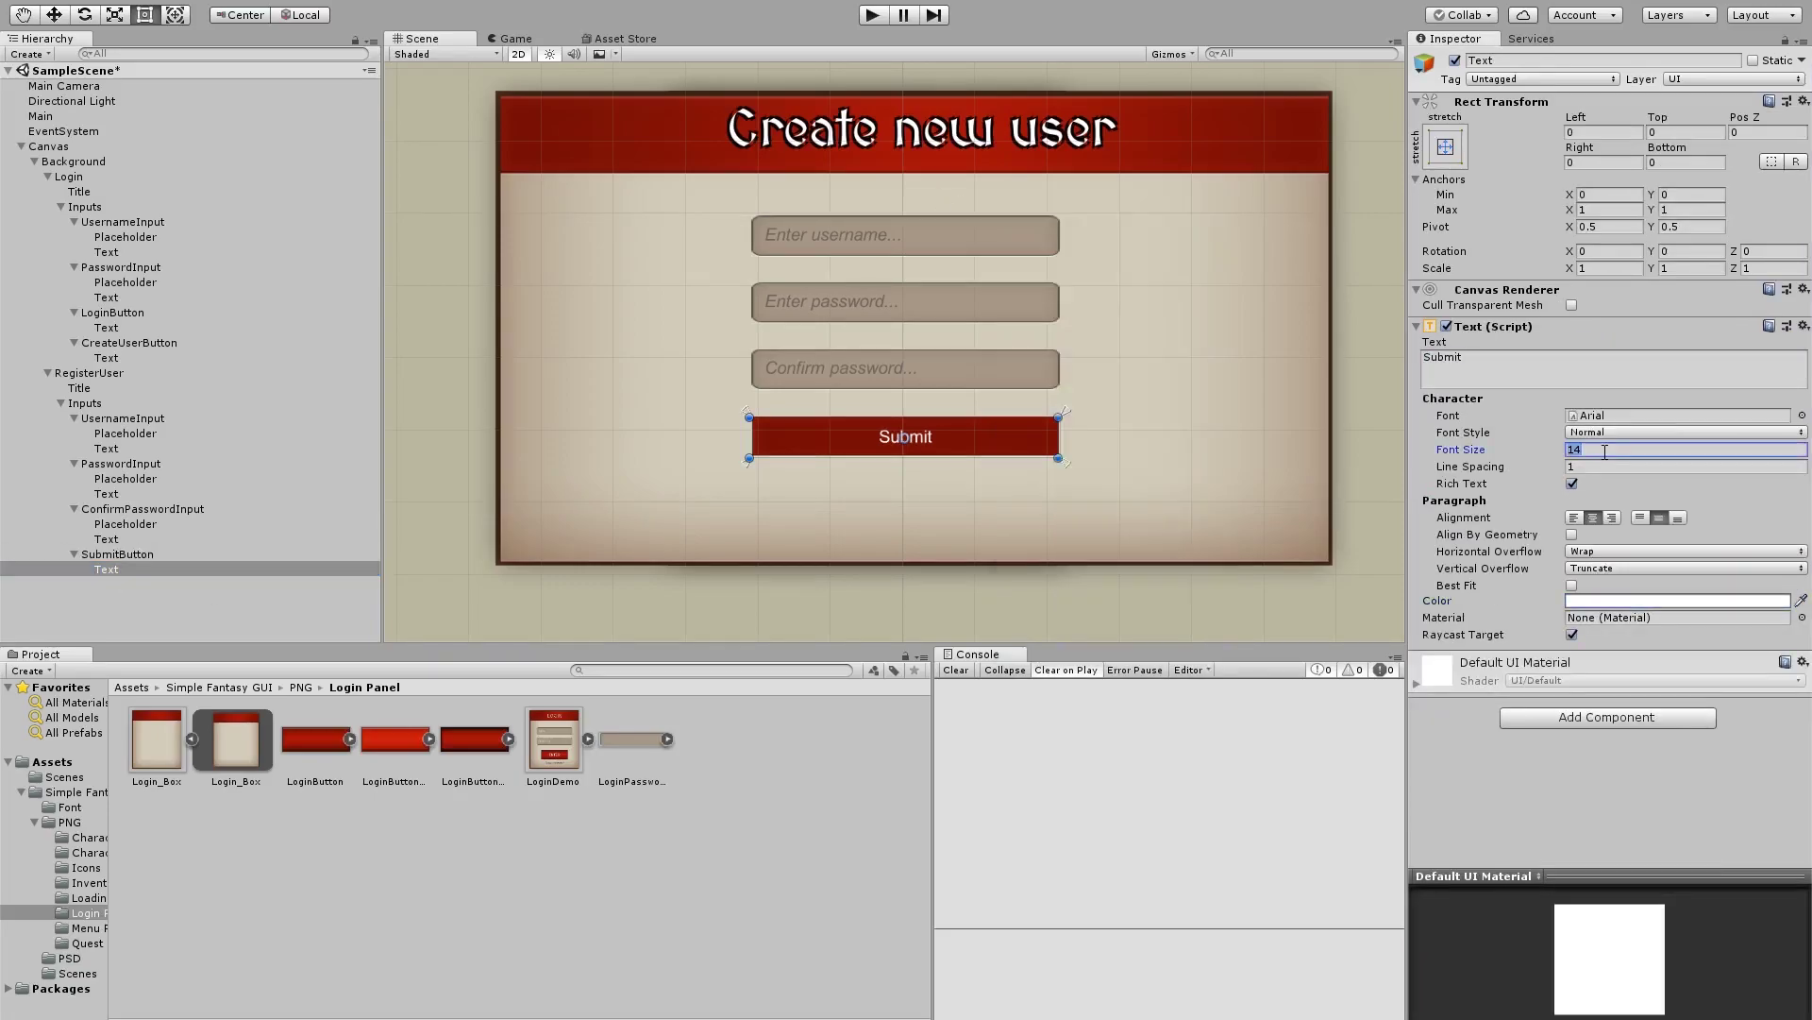
Set the Submit label's font size to 18 and save the scene
text(18)
key(ctrl+s)
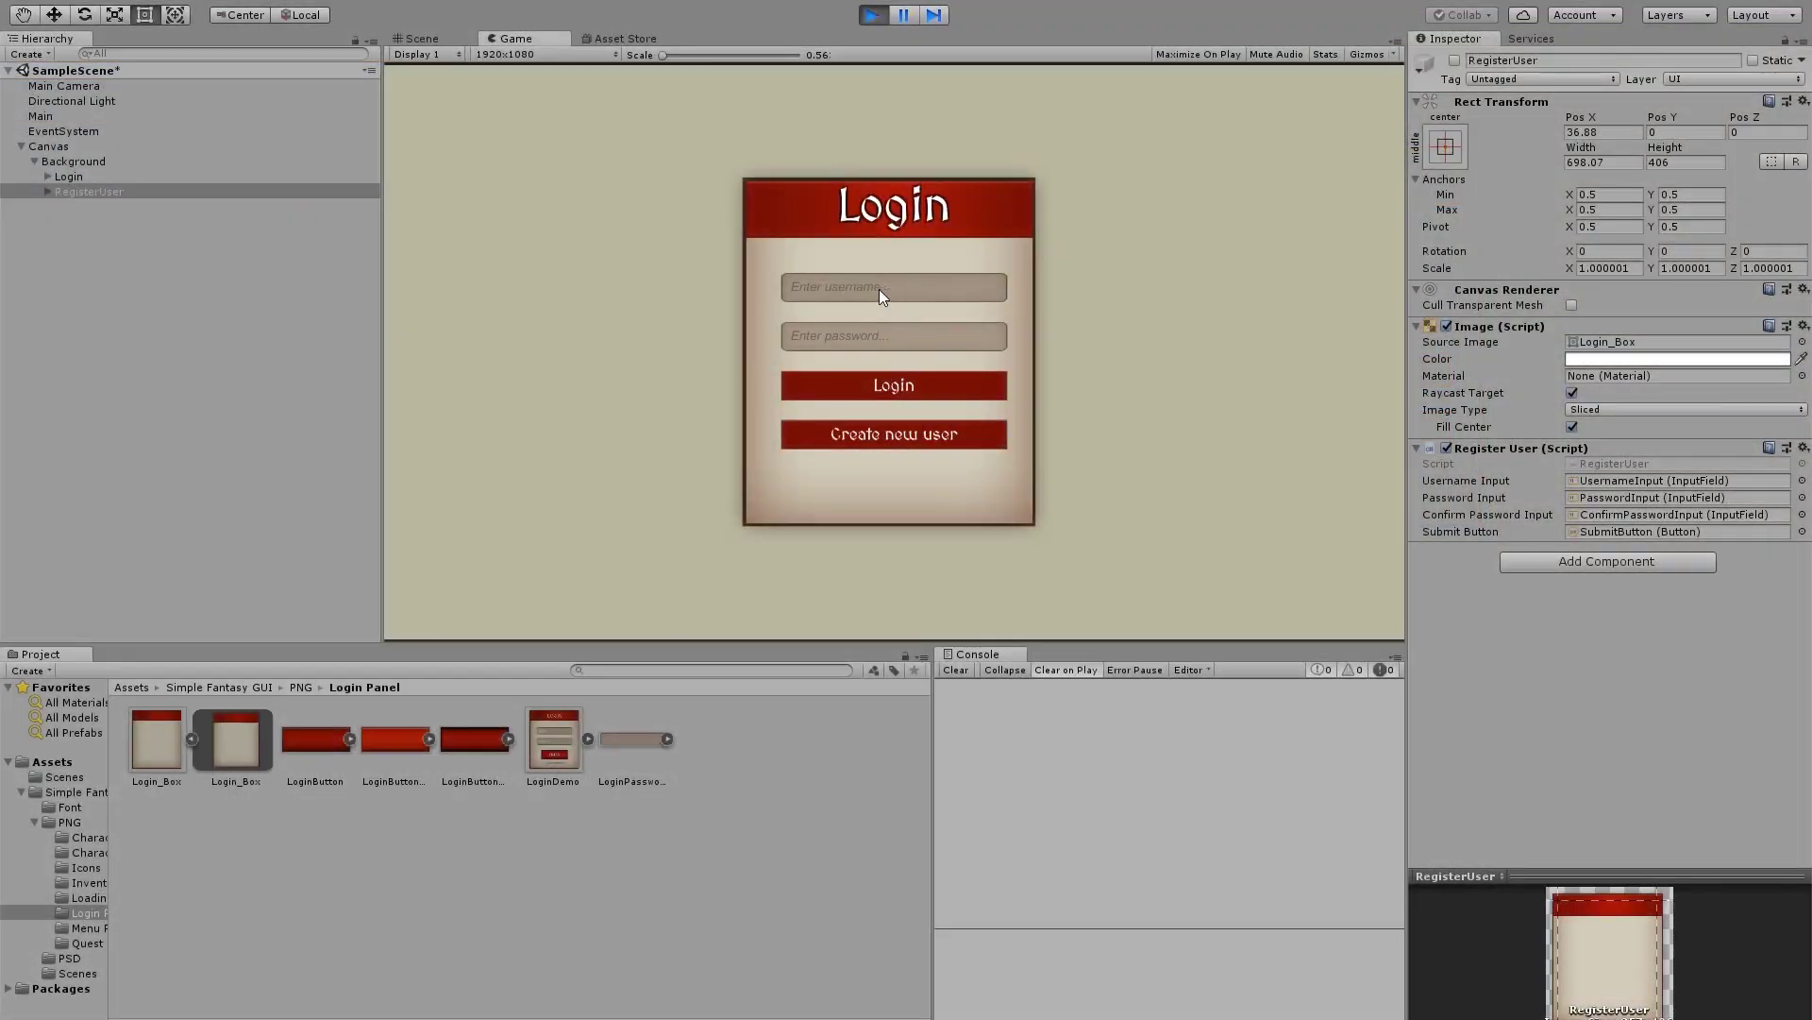
Change the username field's Text font size from 18 to 16
click(970, 293)
click(43, 191)
alt+click(45, 191)
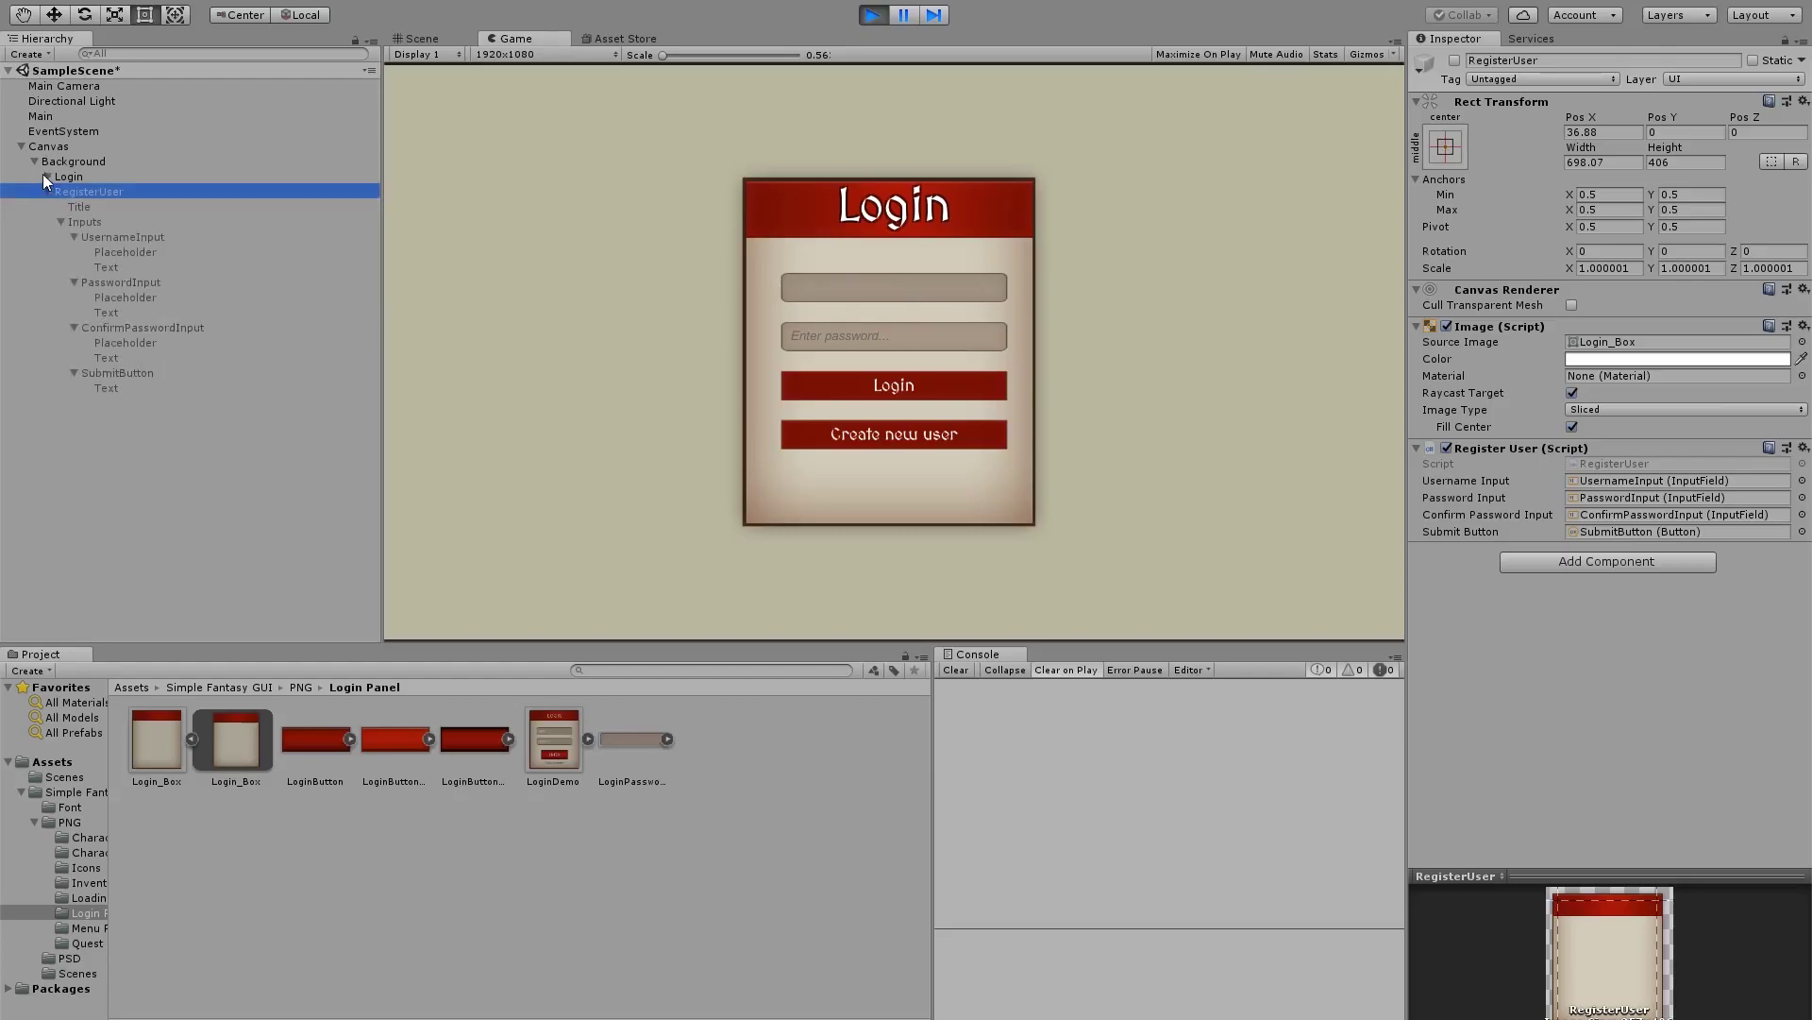
alt+click(44, 175)
click(107, 267)
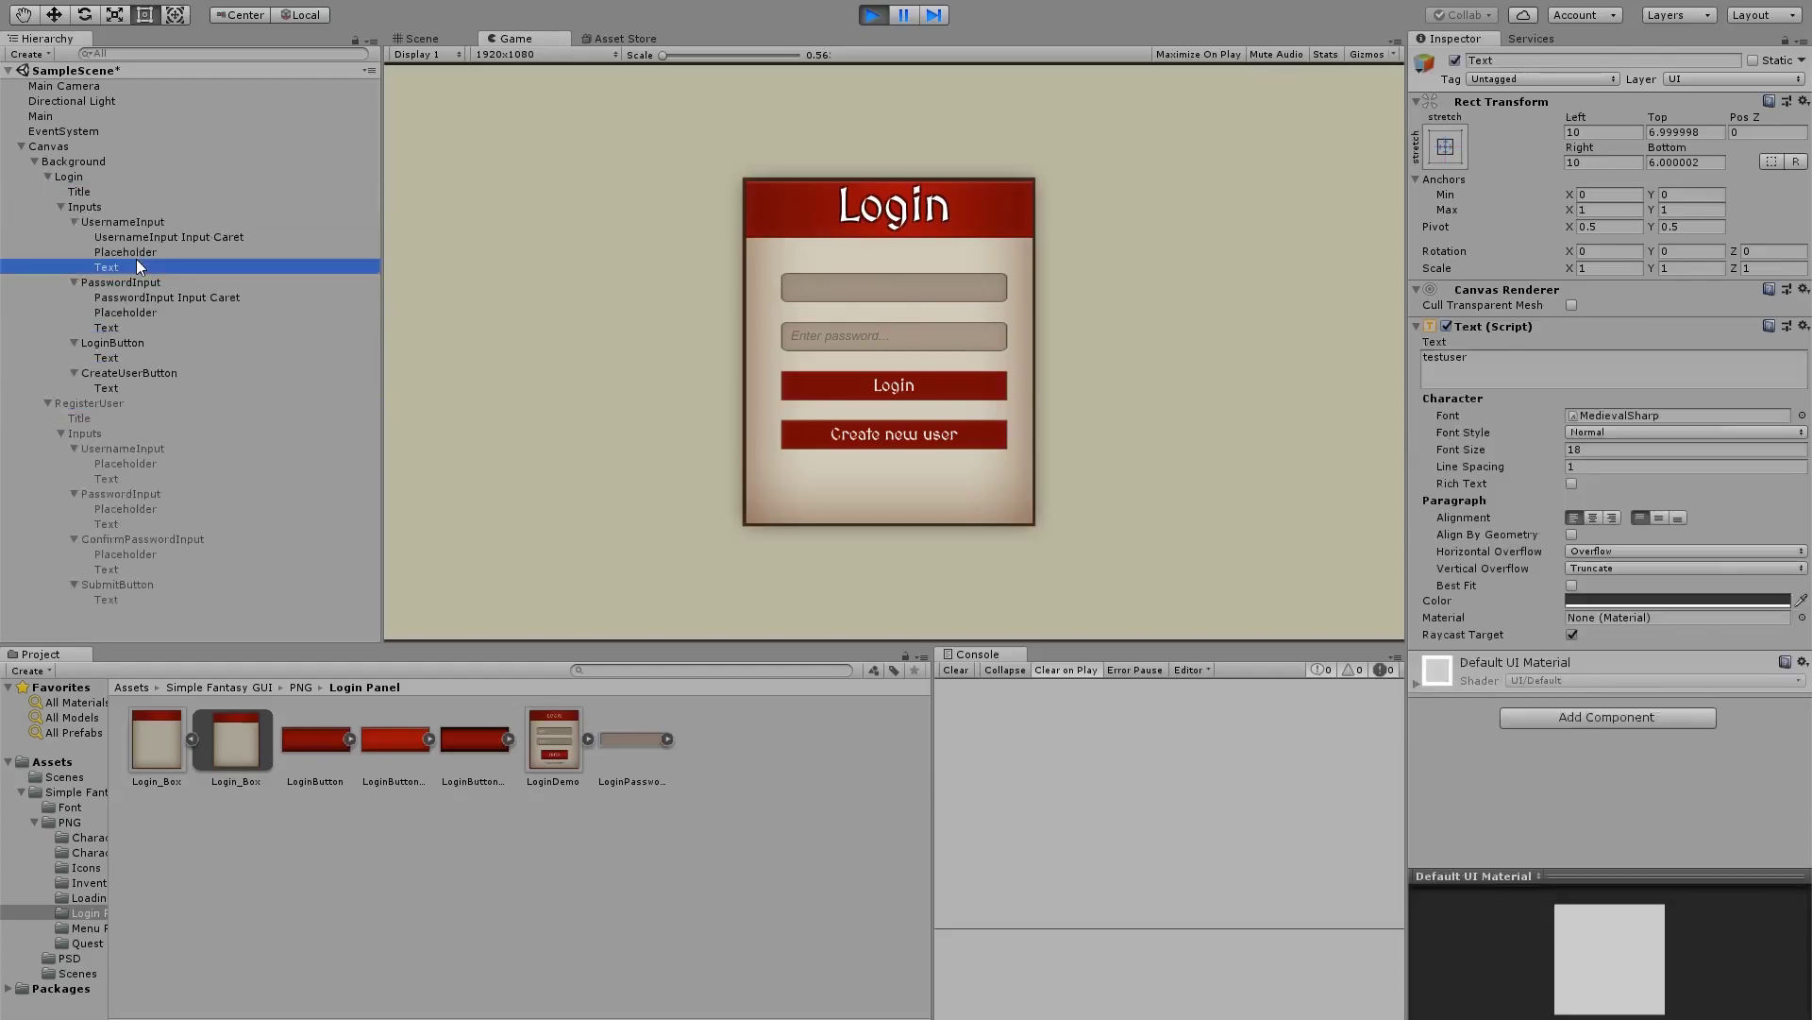
click(1589, 450)
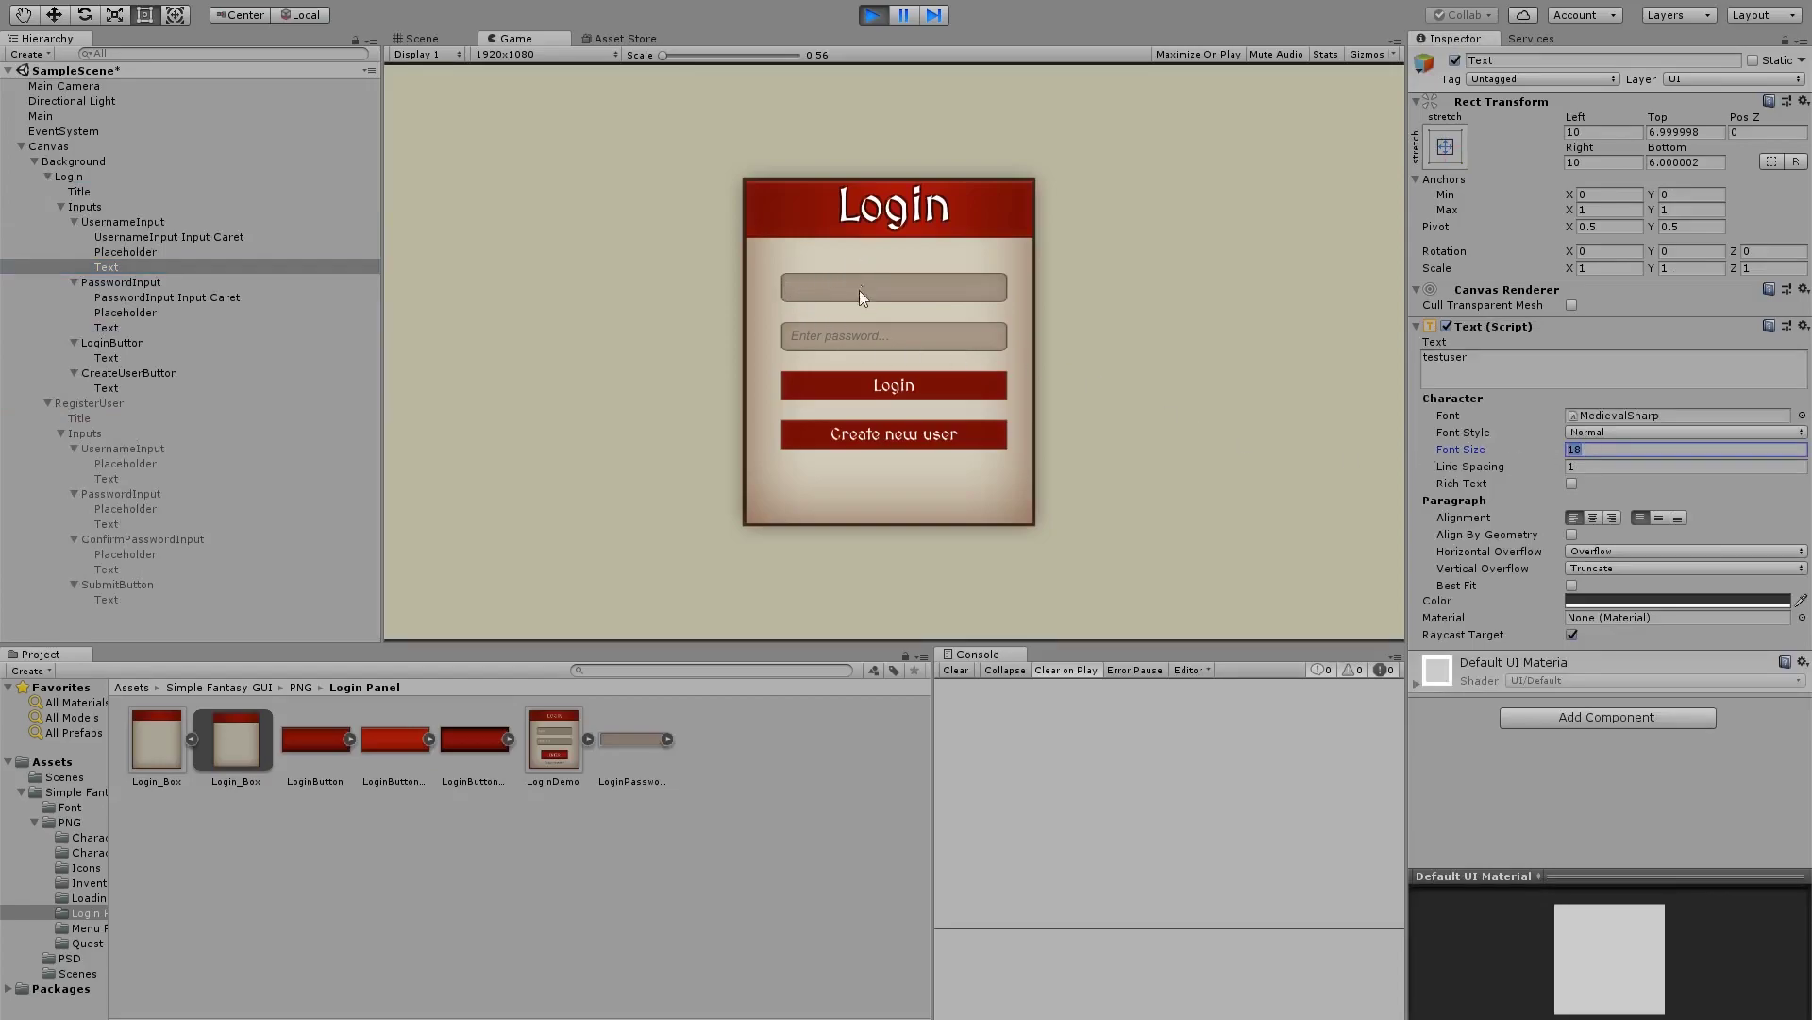
text(16)
Stop Play mode and multi-select all login and register Text objects to check their font size
click(873, 15)
ctrl+click(116, 297)
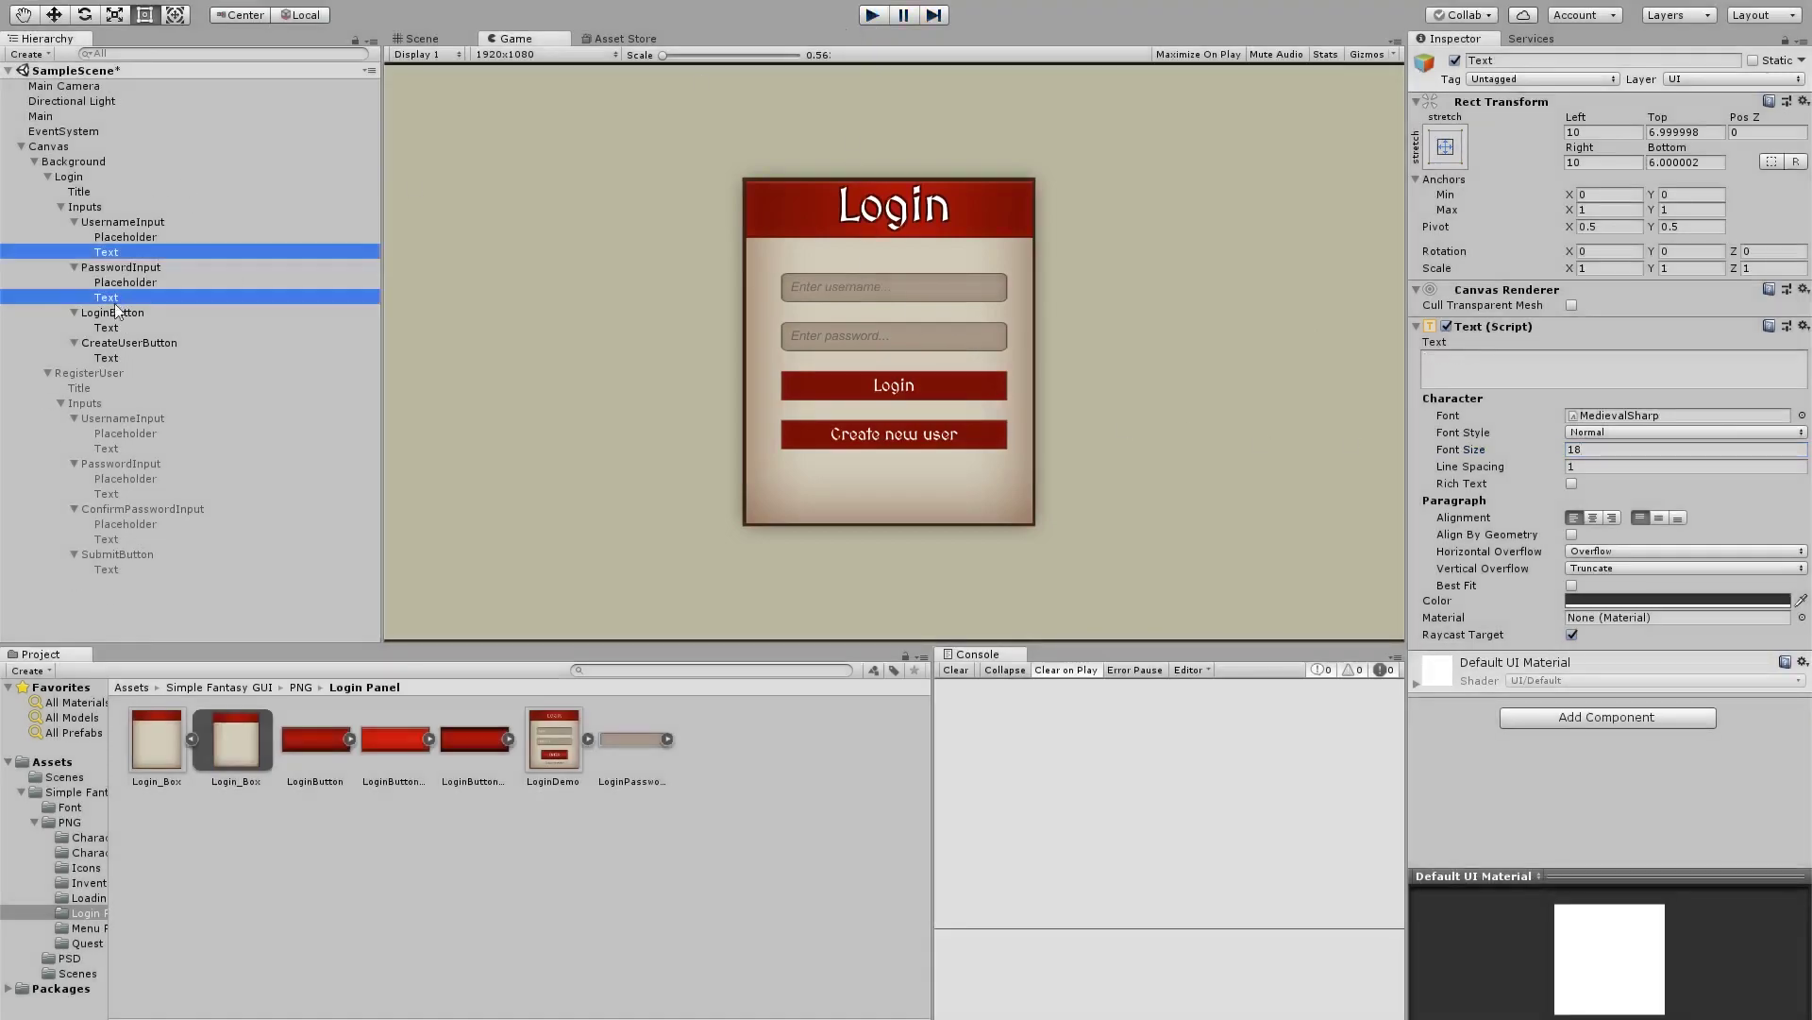
ctrl+click(115, 328)
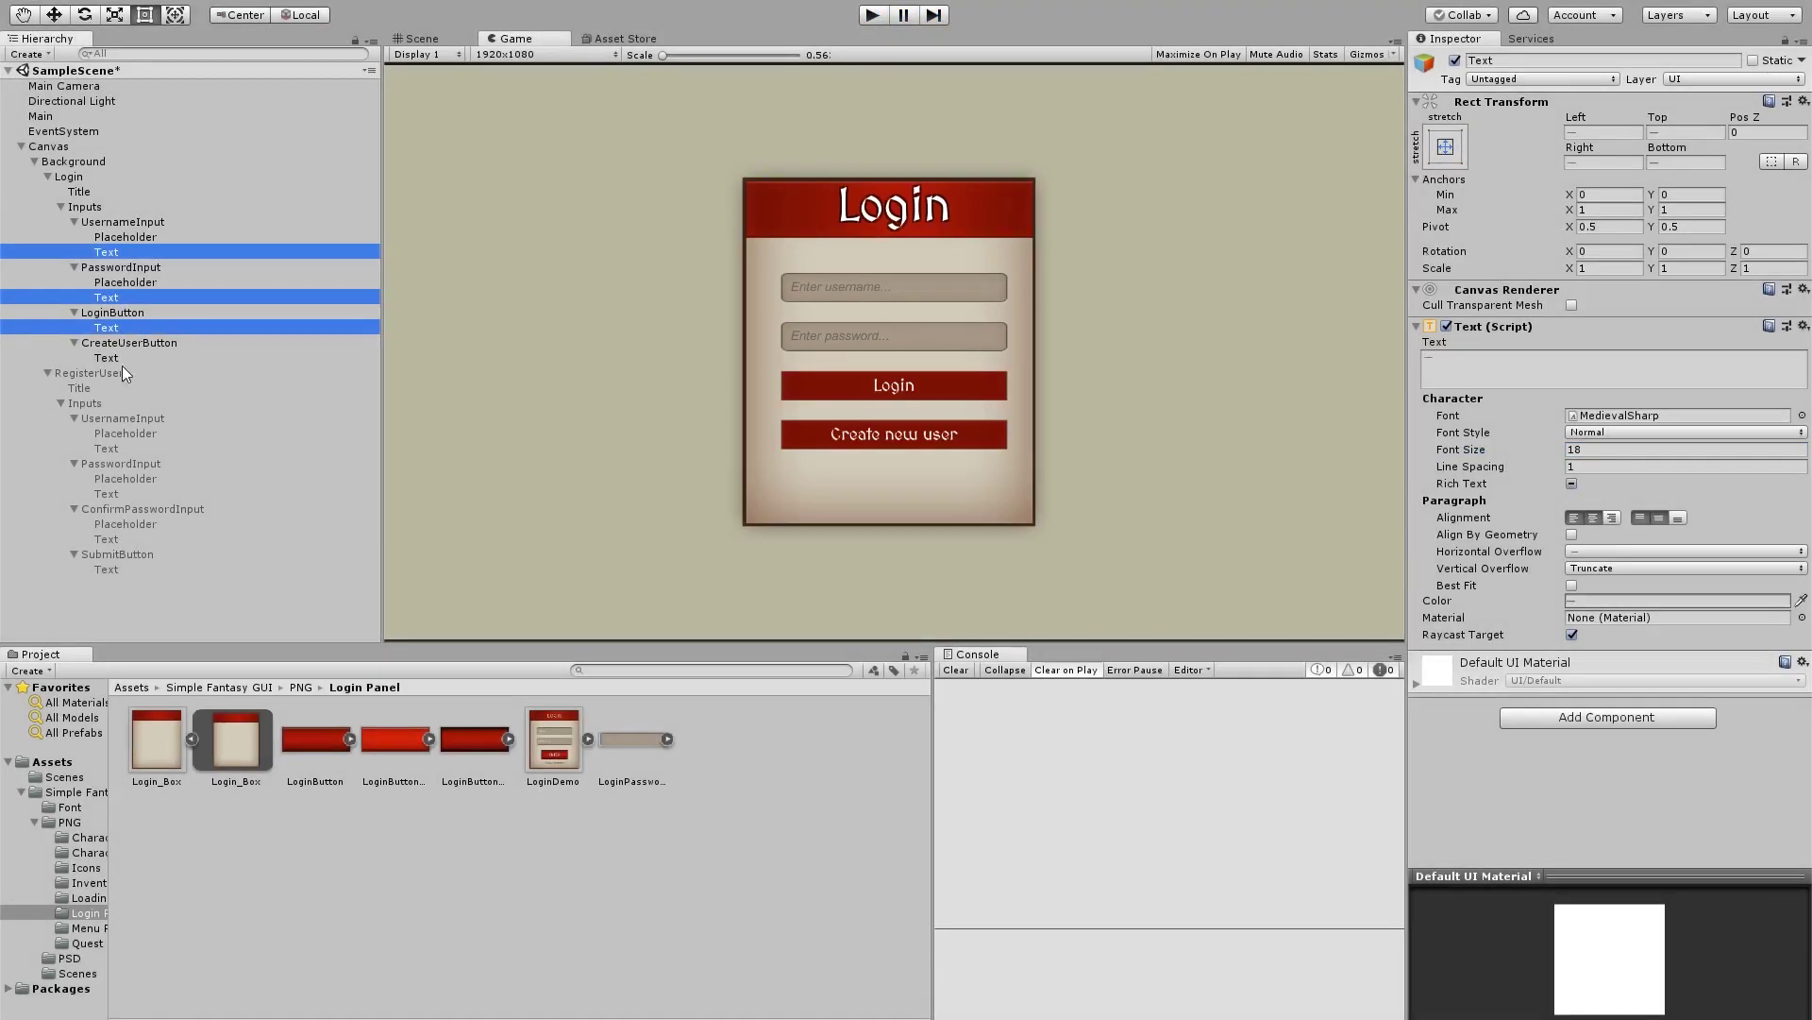
ctrl+click(115, 452)
ctrl+click(119, 494)
ctrl+click(123, 540)
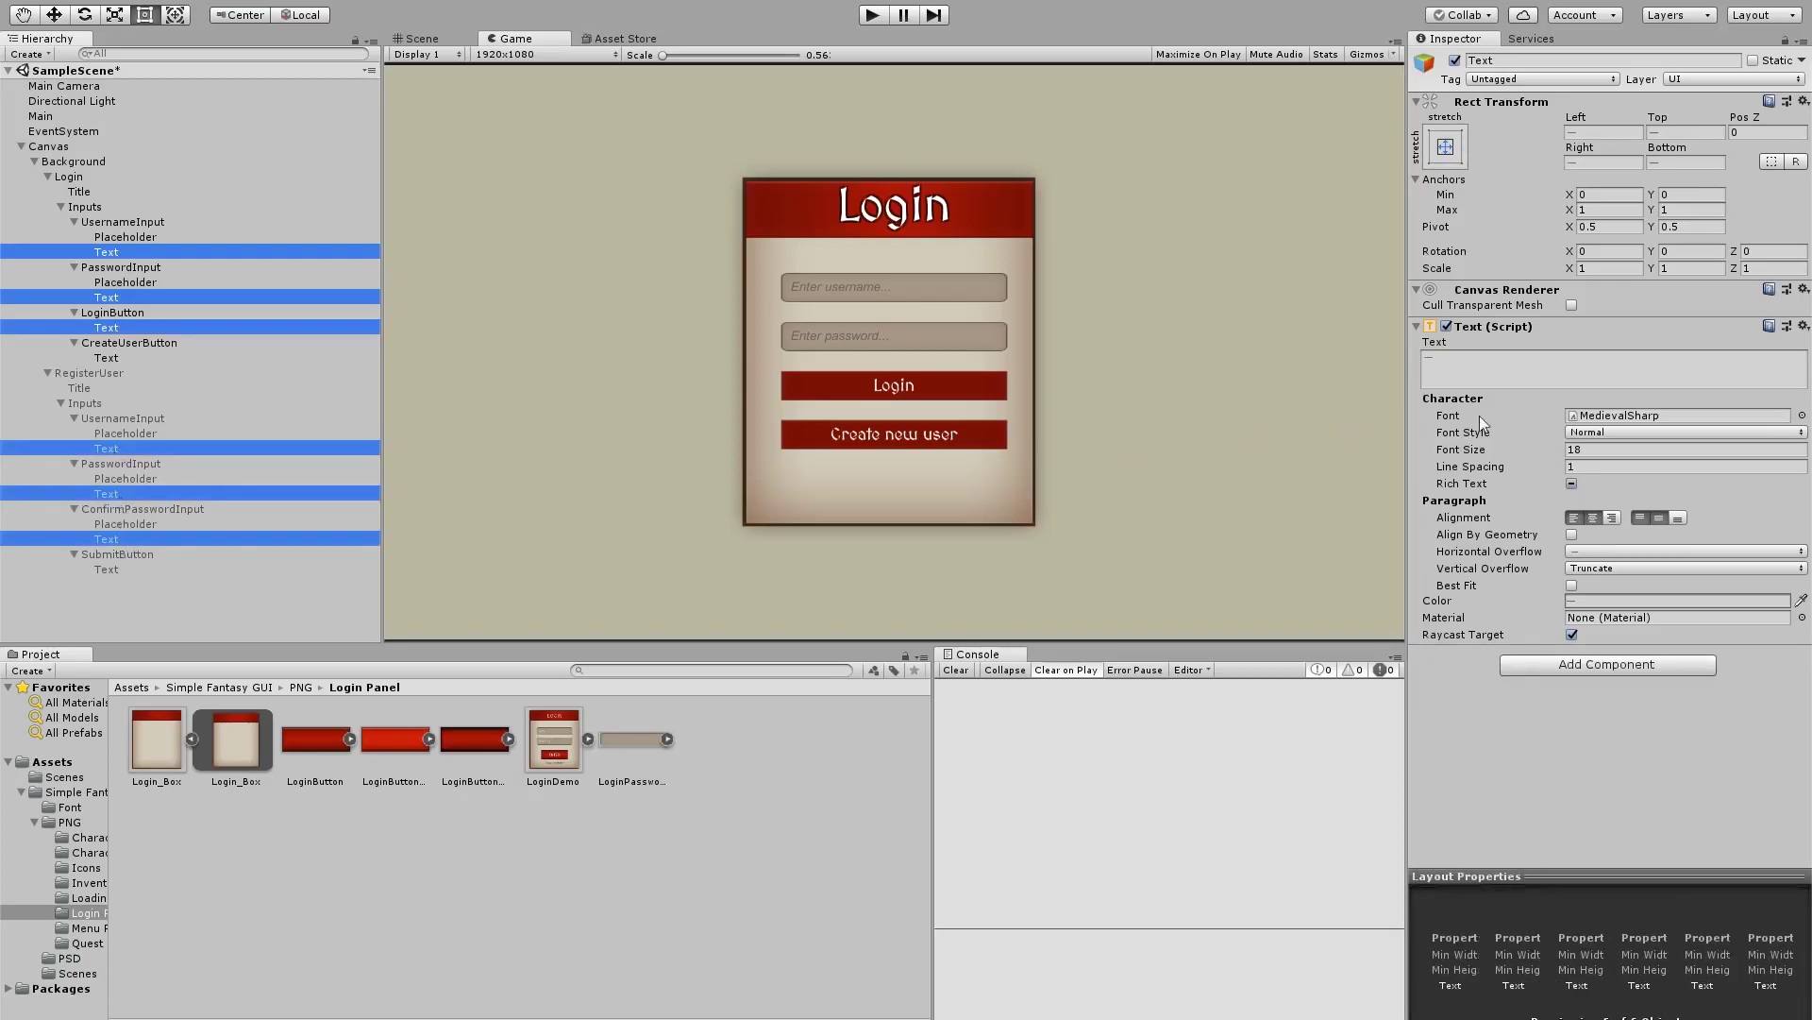
click(1607, 451)
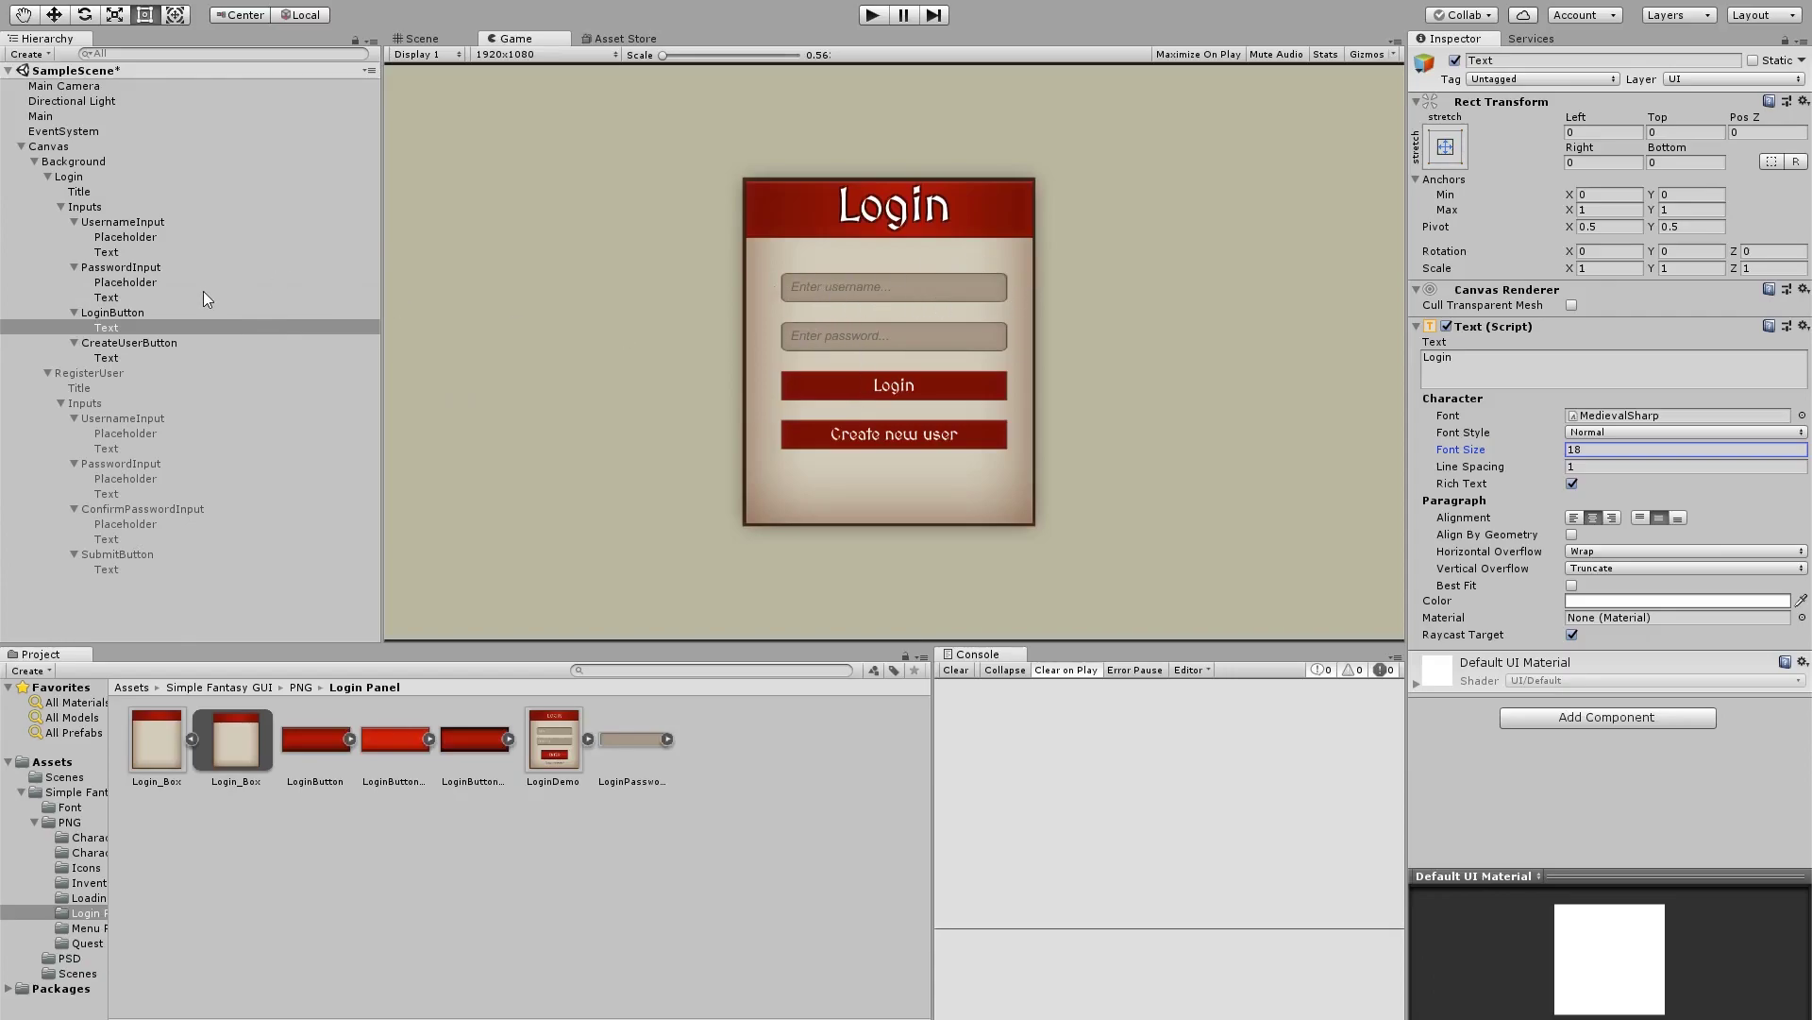
Enter Play mode and attempt a login with the test account's username and password
click(872, 15)
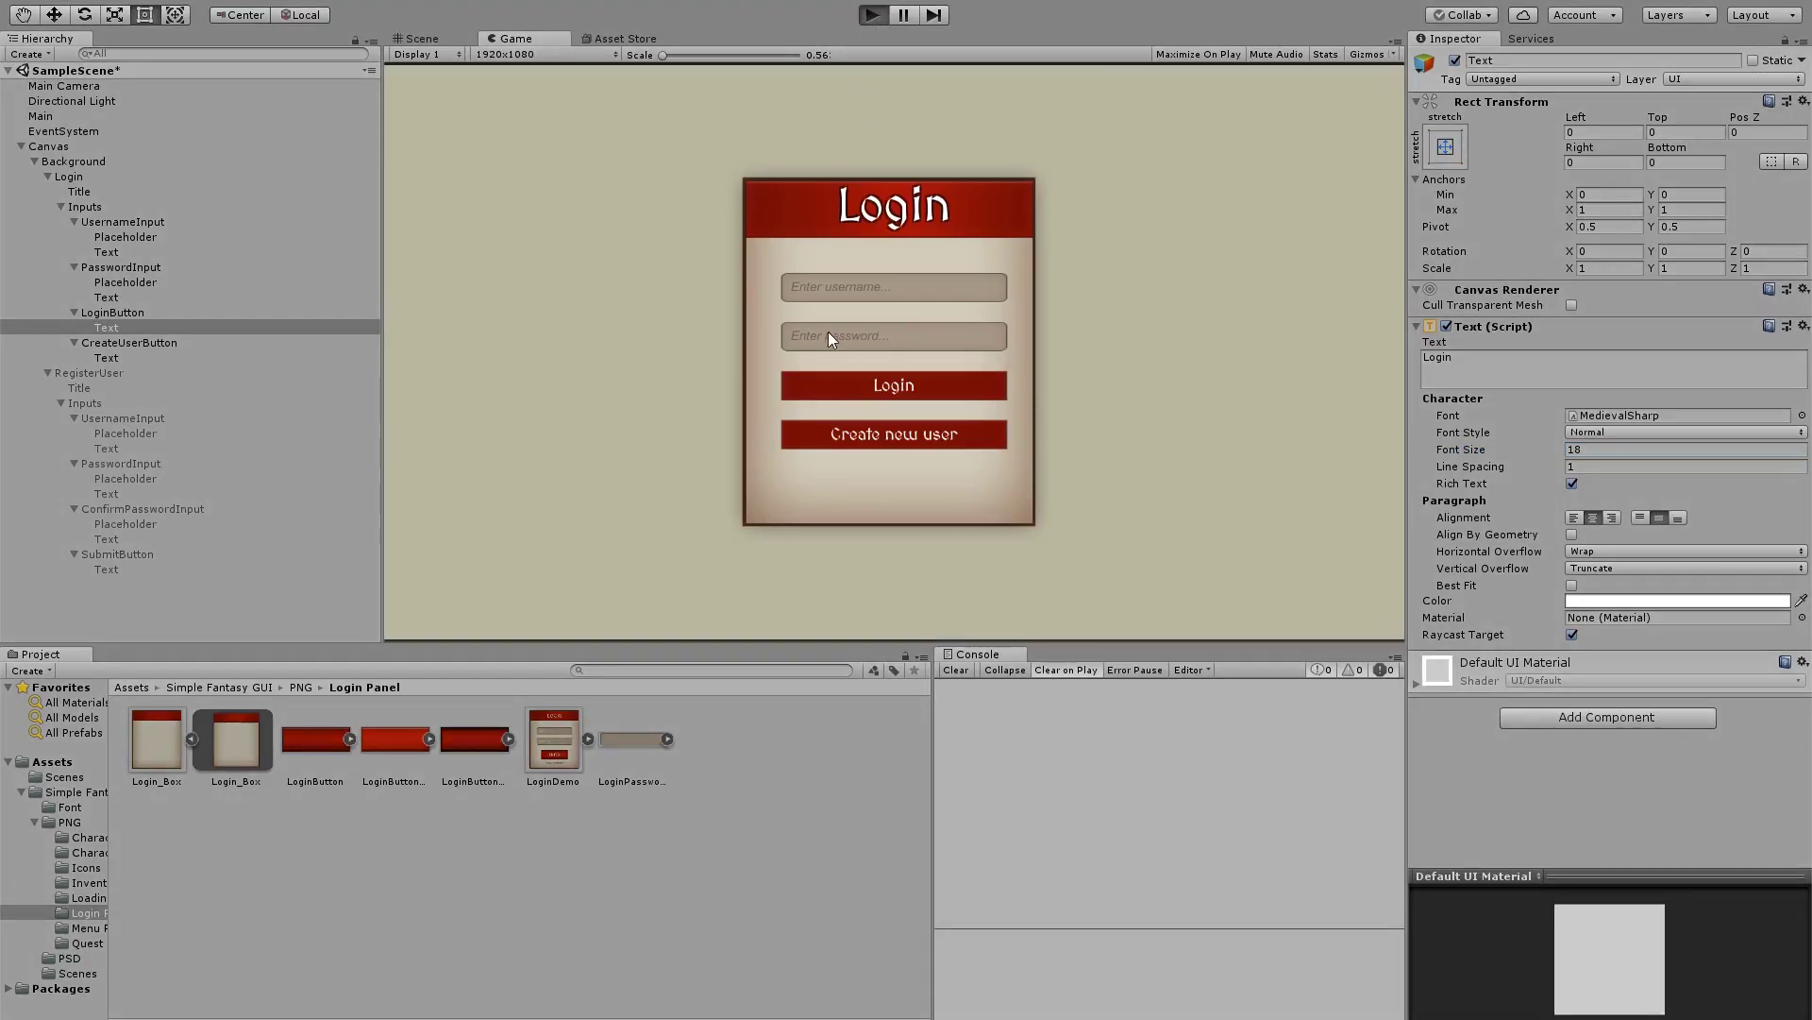
click(835, 287)
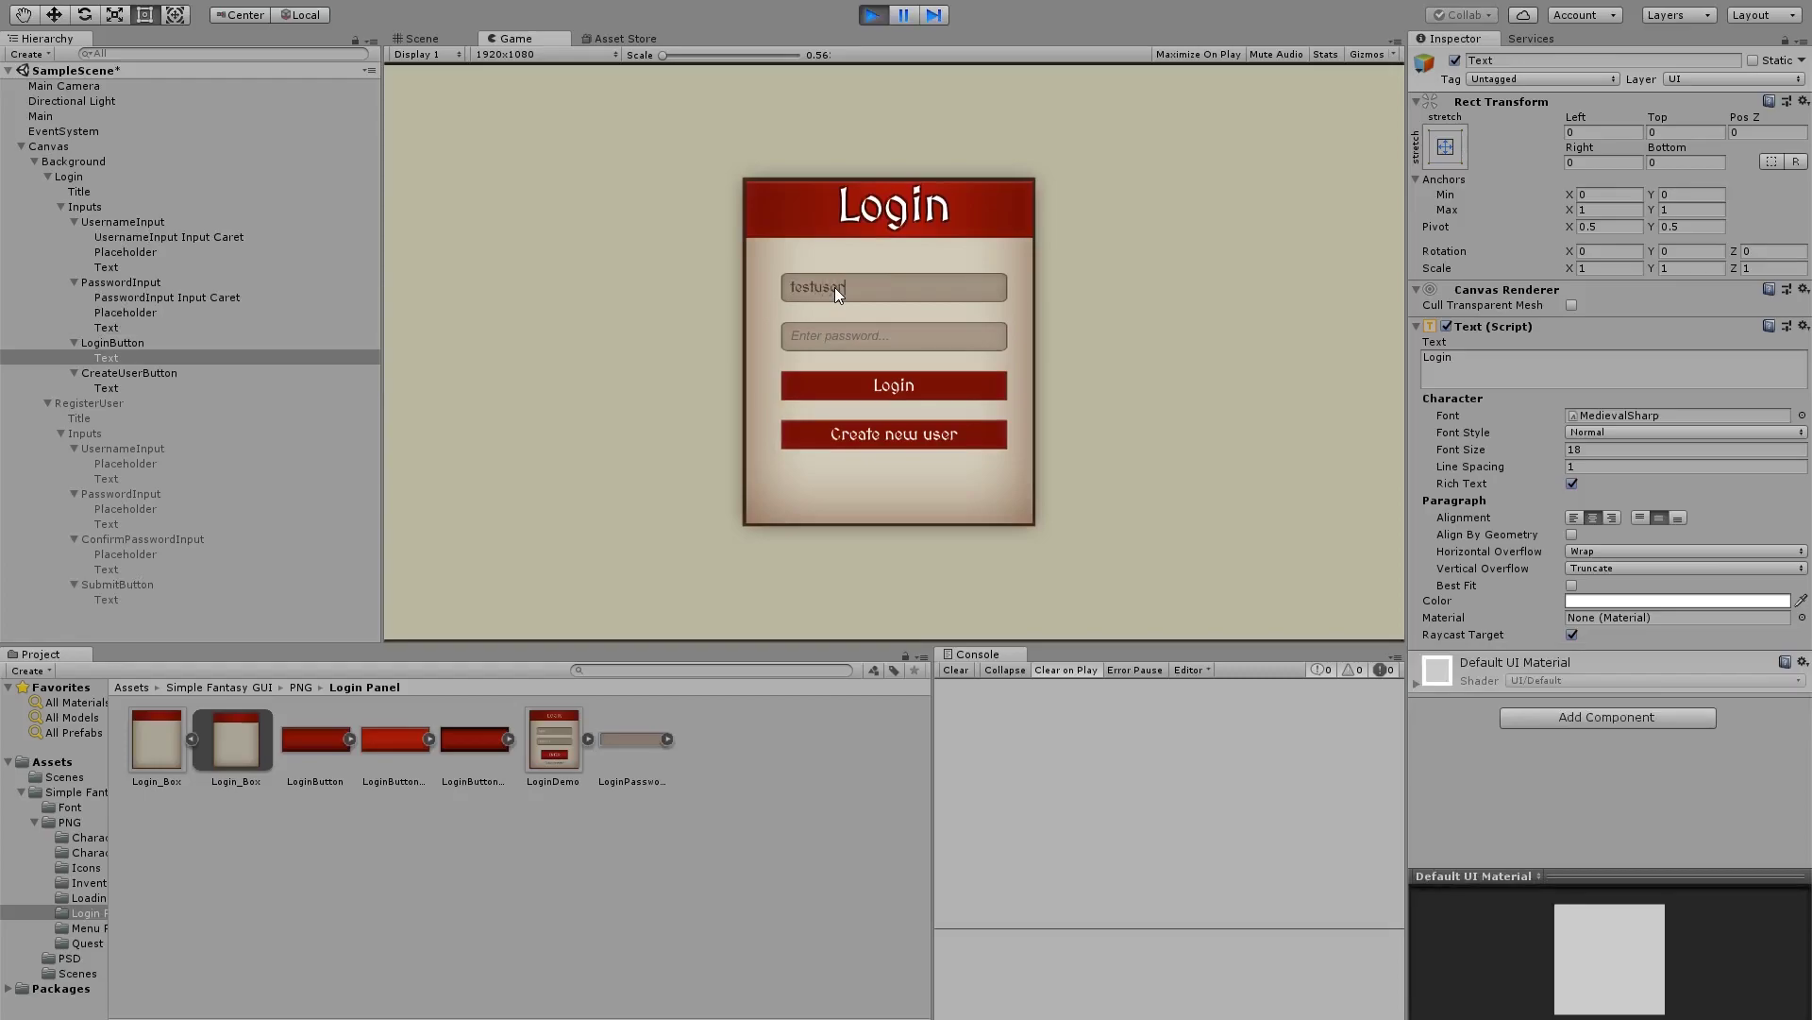
click(876, 328)
text(123456)
click(898, 386)
Launch the XAMPP Control Panel and retry the login until Login Success appears
key(super)
text(xampp)
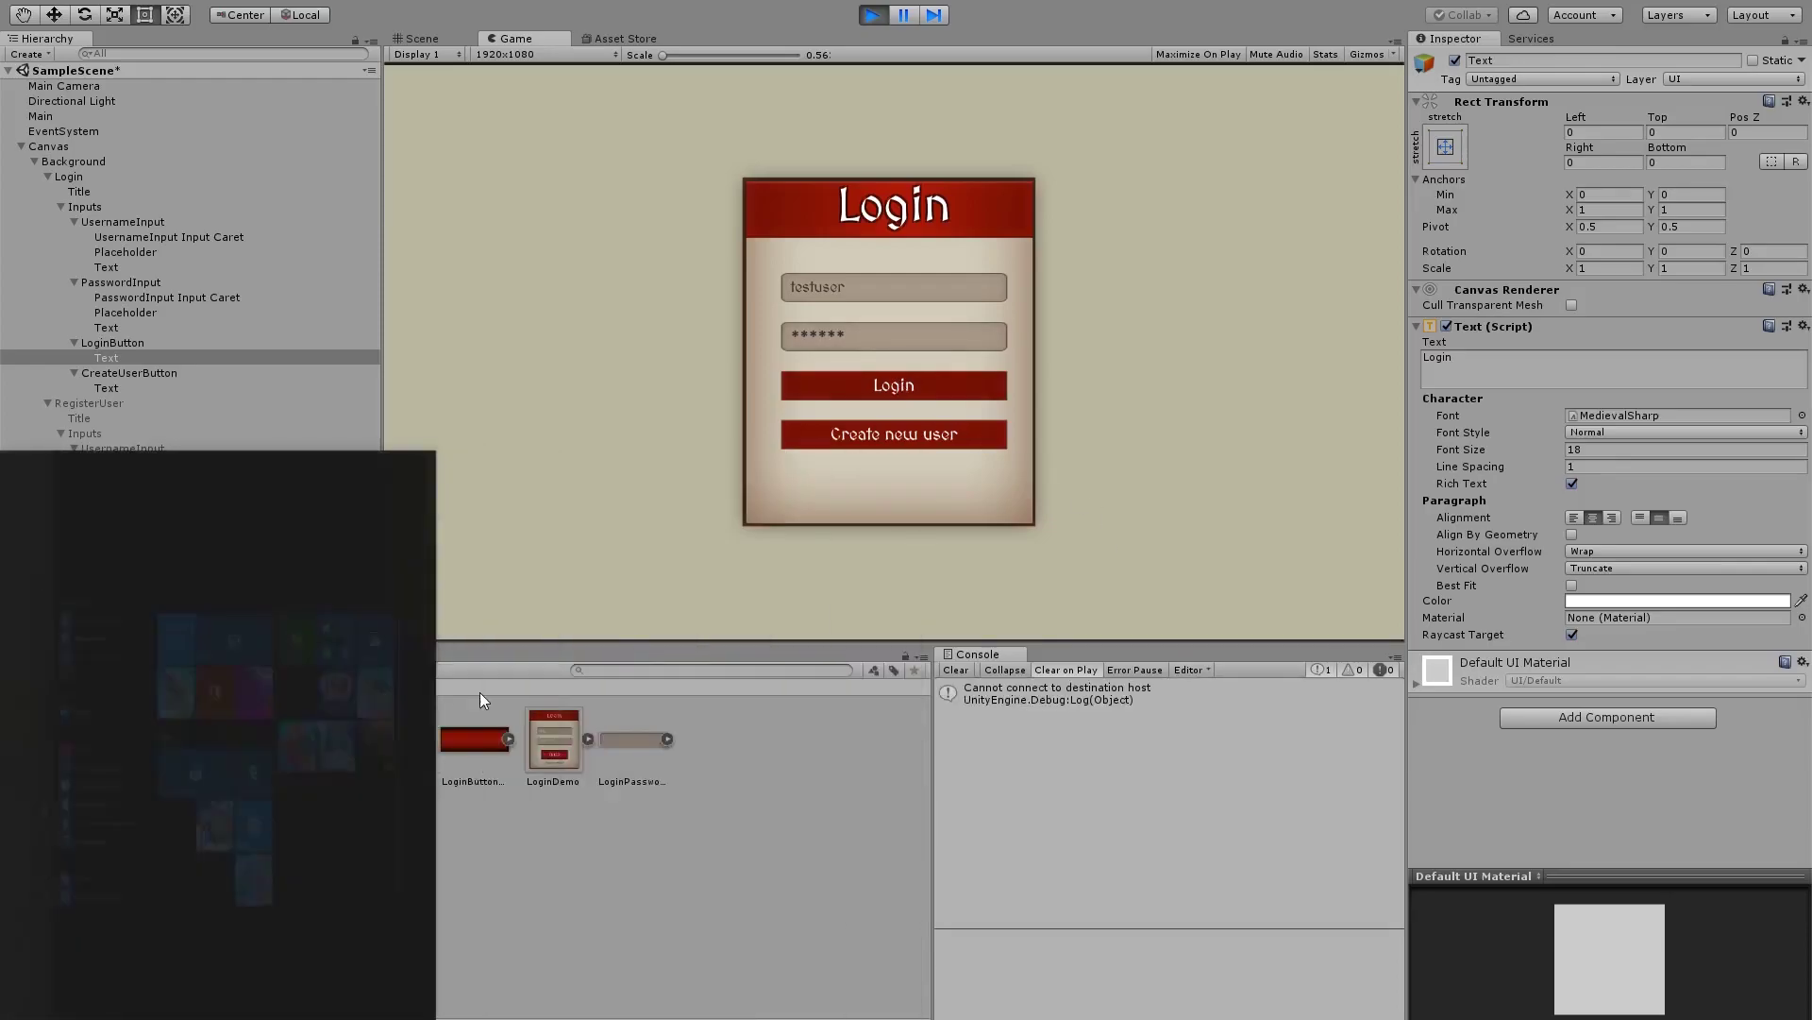
key(Return)
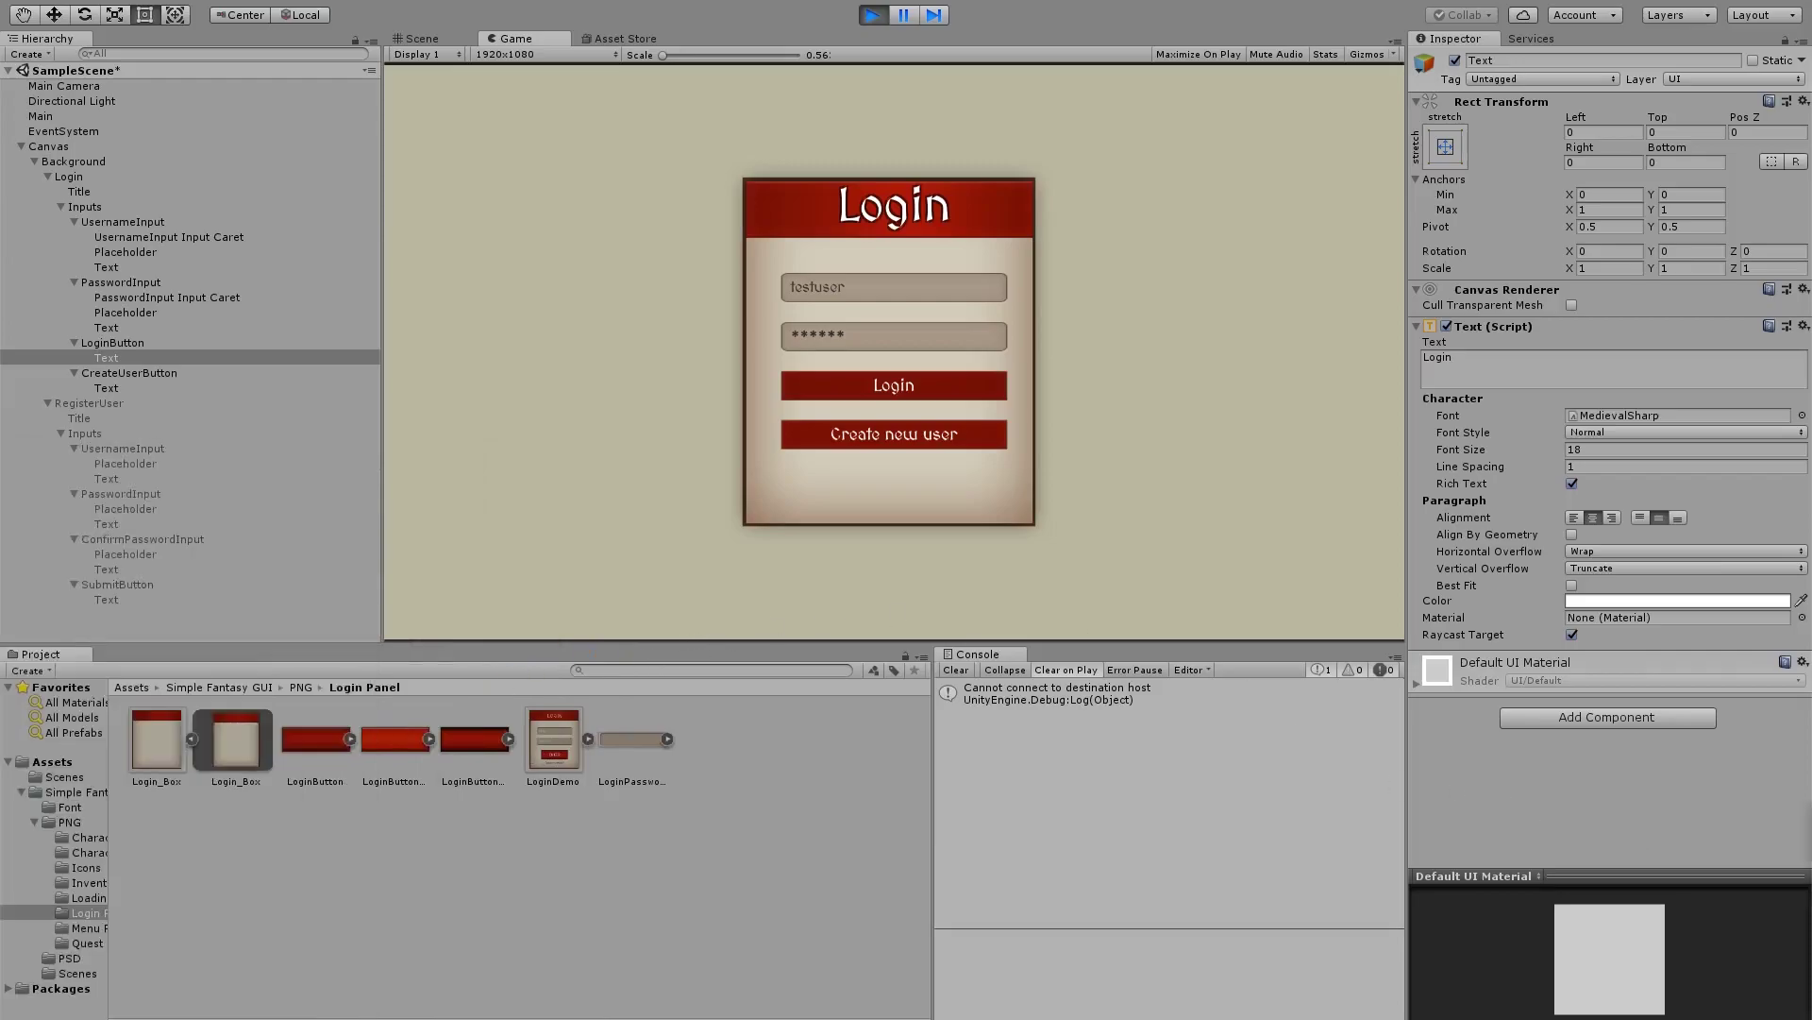
click(914, 387)
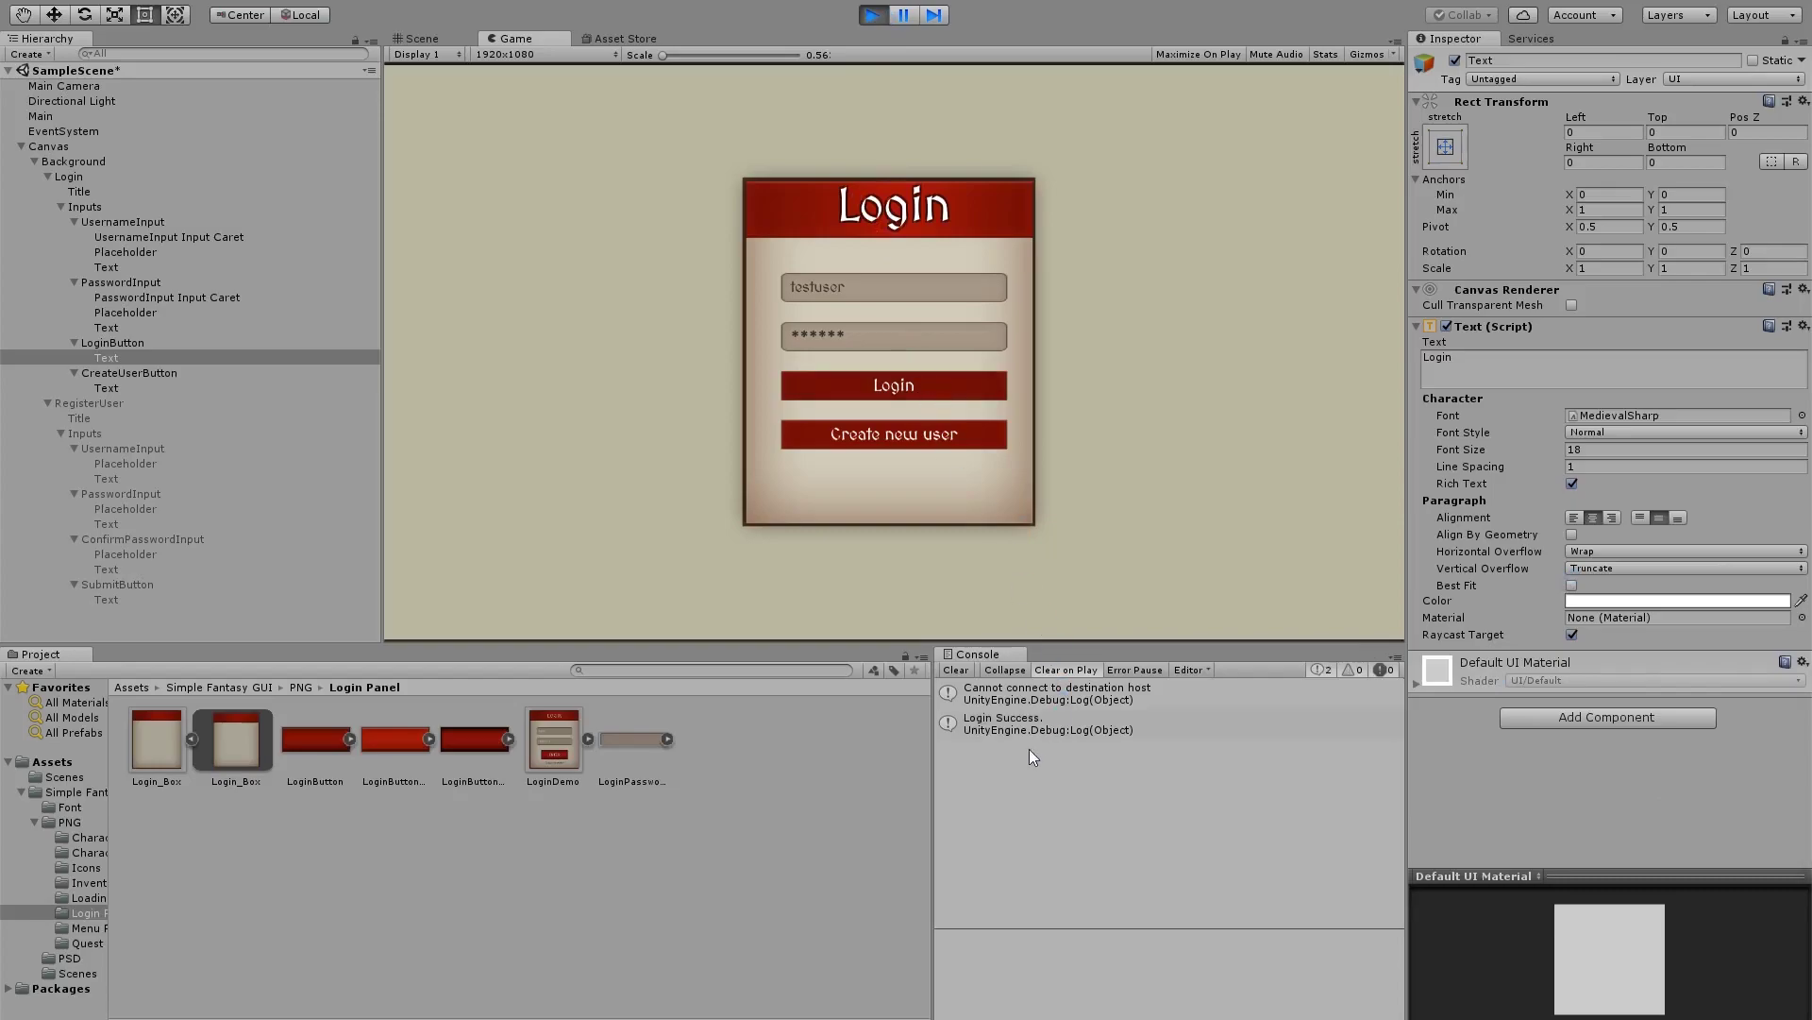
Register new user 'testuser4' with a matching password and confirmation, then switch to the Scene view
click(906, 444)
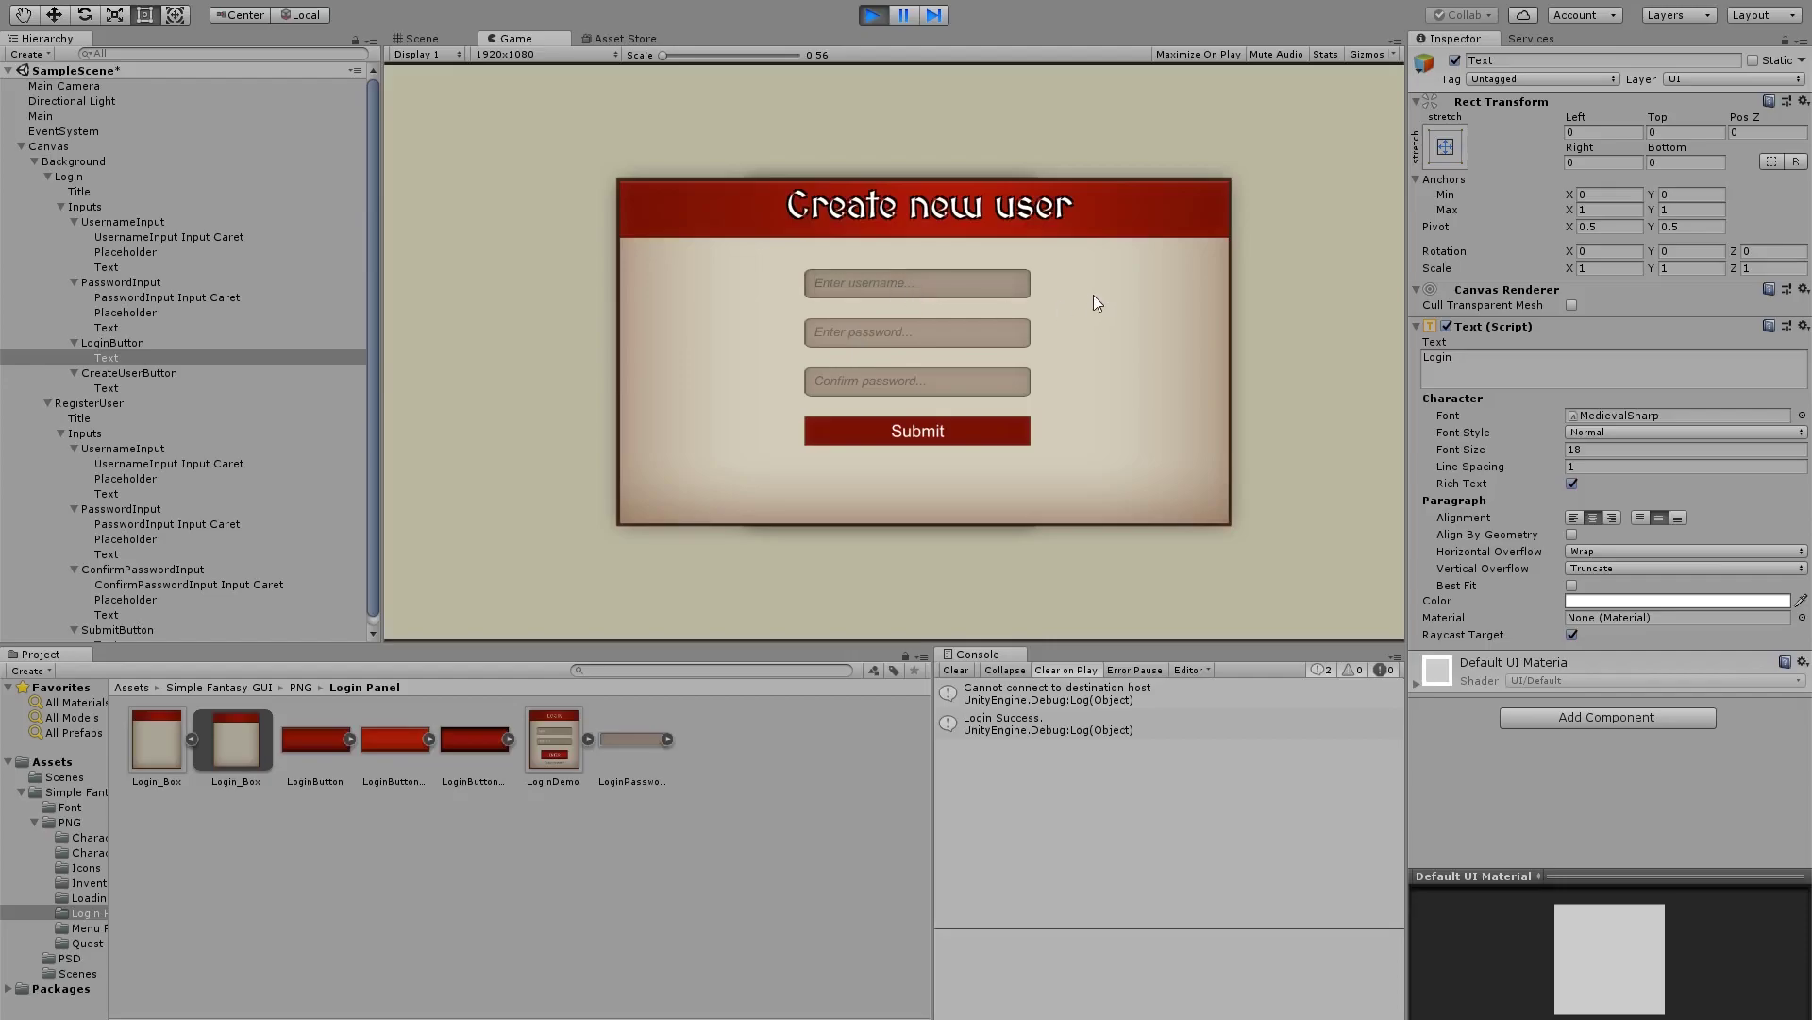
text(testuser4)
click(989, 323)
text(123456)
click(982, 368)
text(12345)
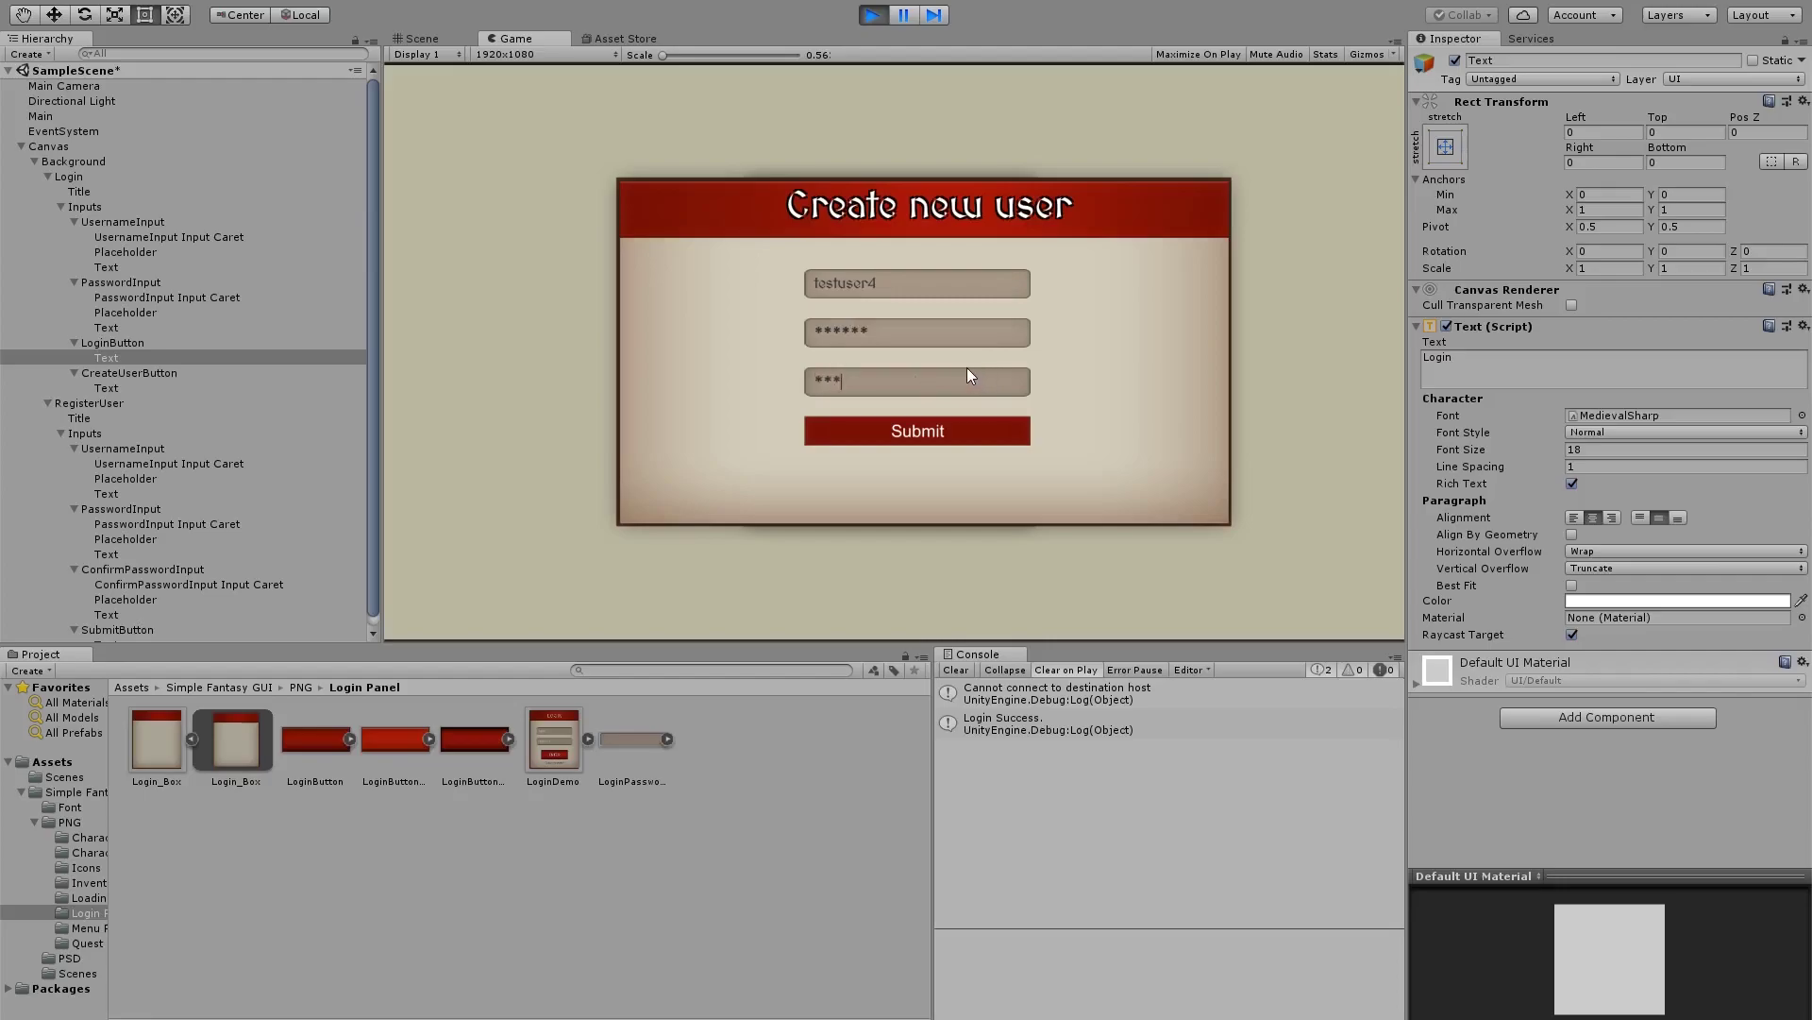
text(6)
click(951, 426)
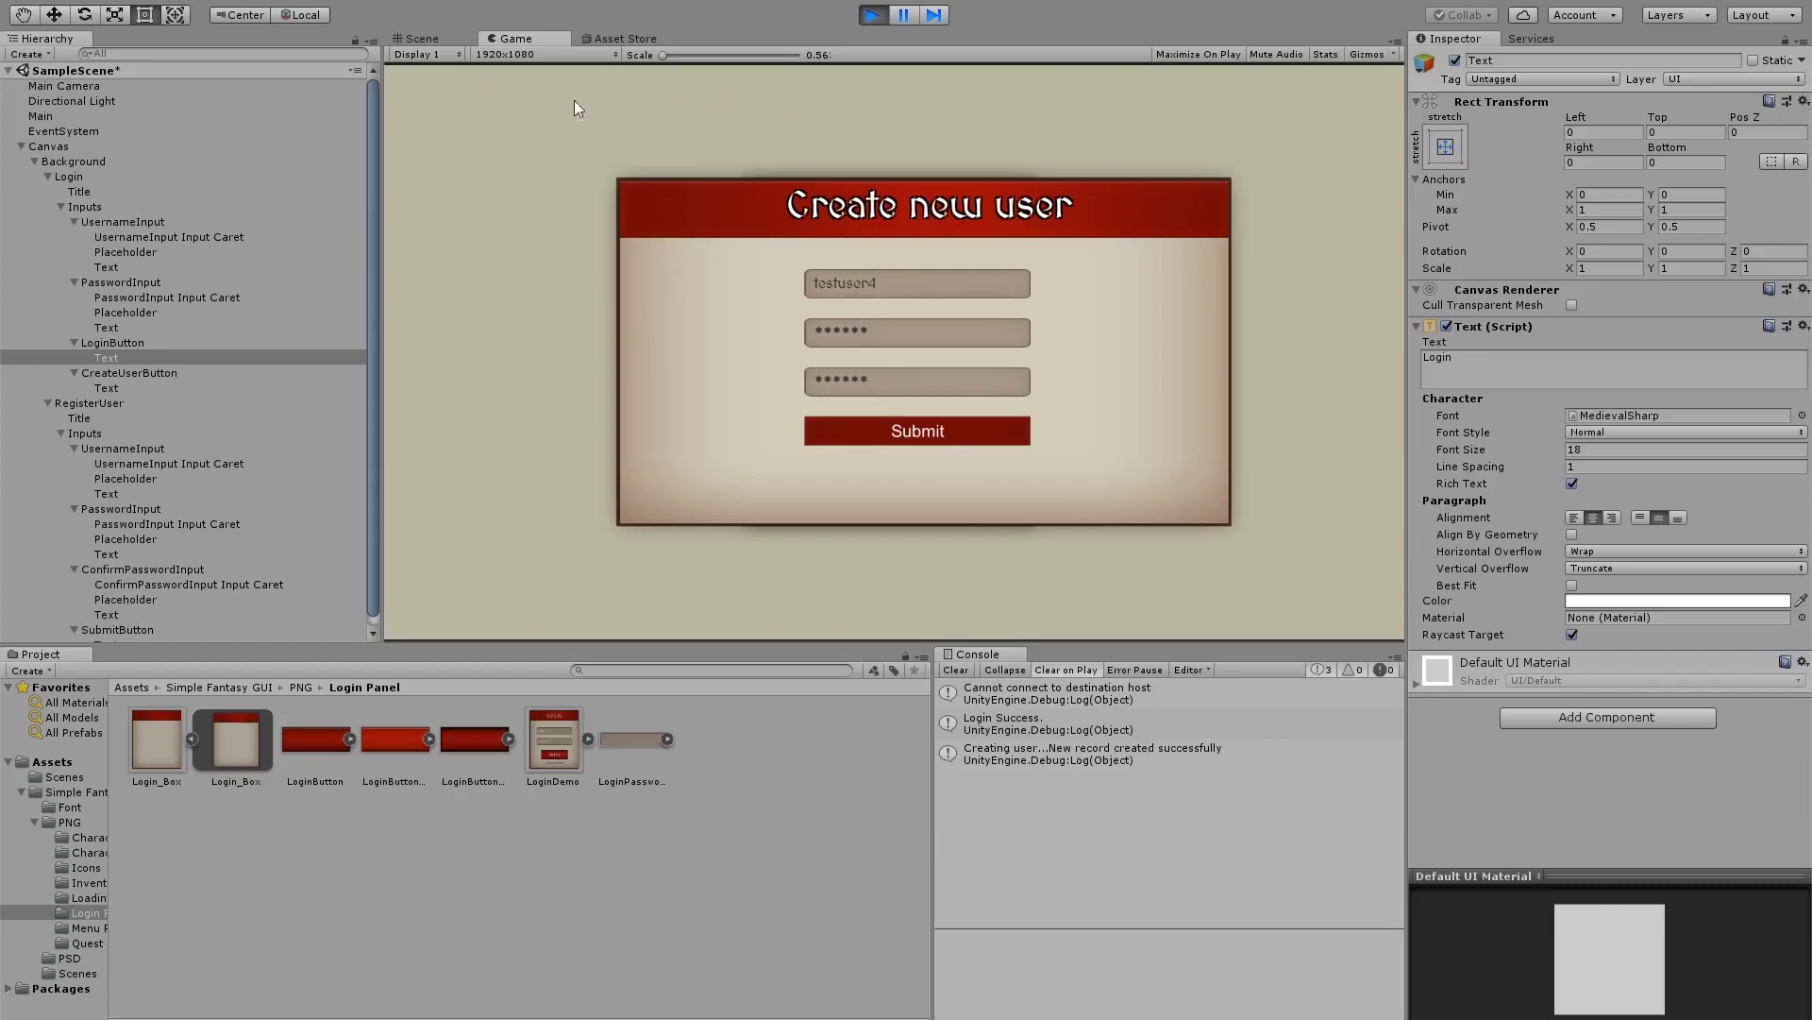
click(423, 38)
Toggle the Play button off to leave Play mode and return to the edited Login panel
click(870, 15)
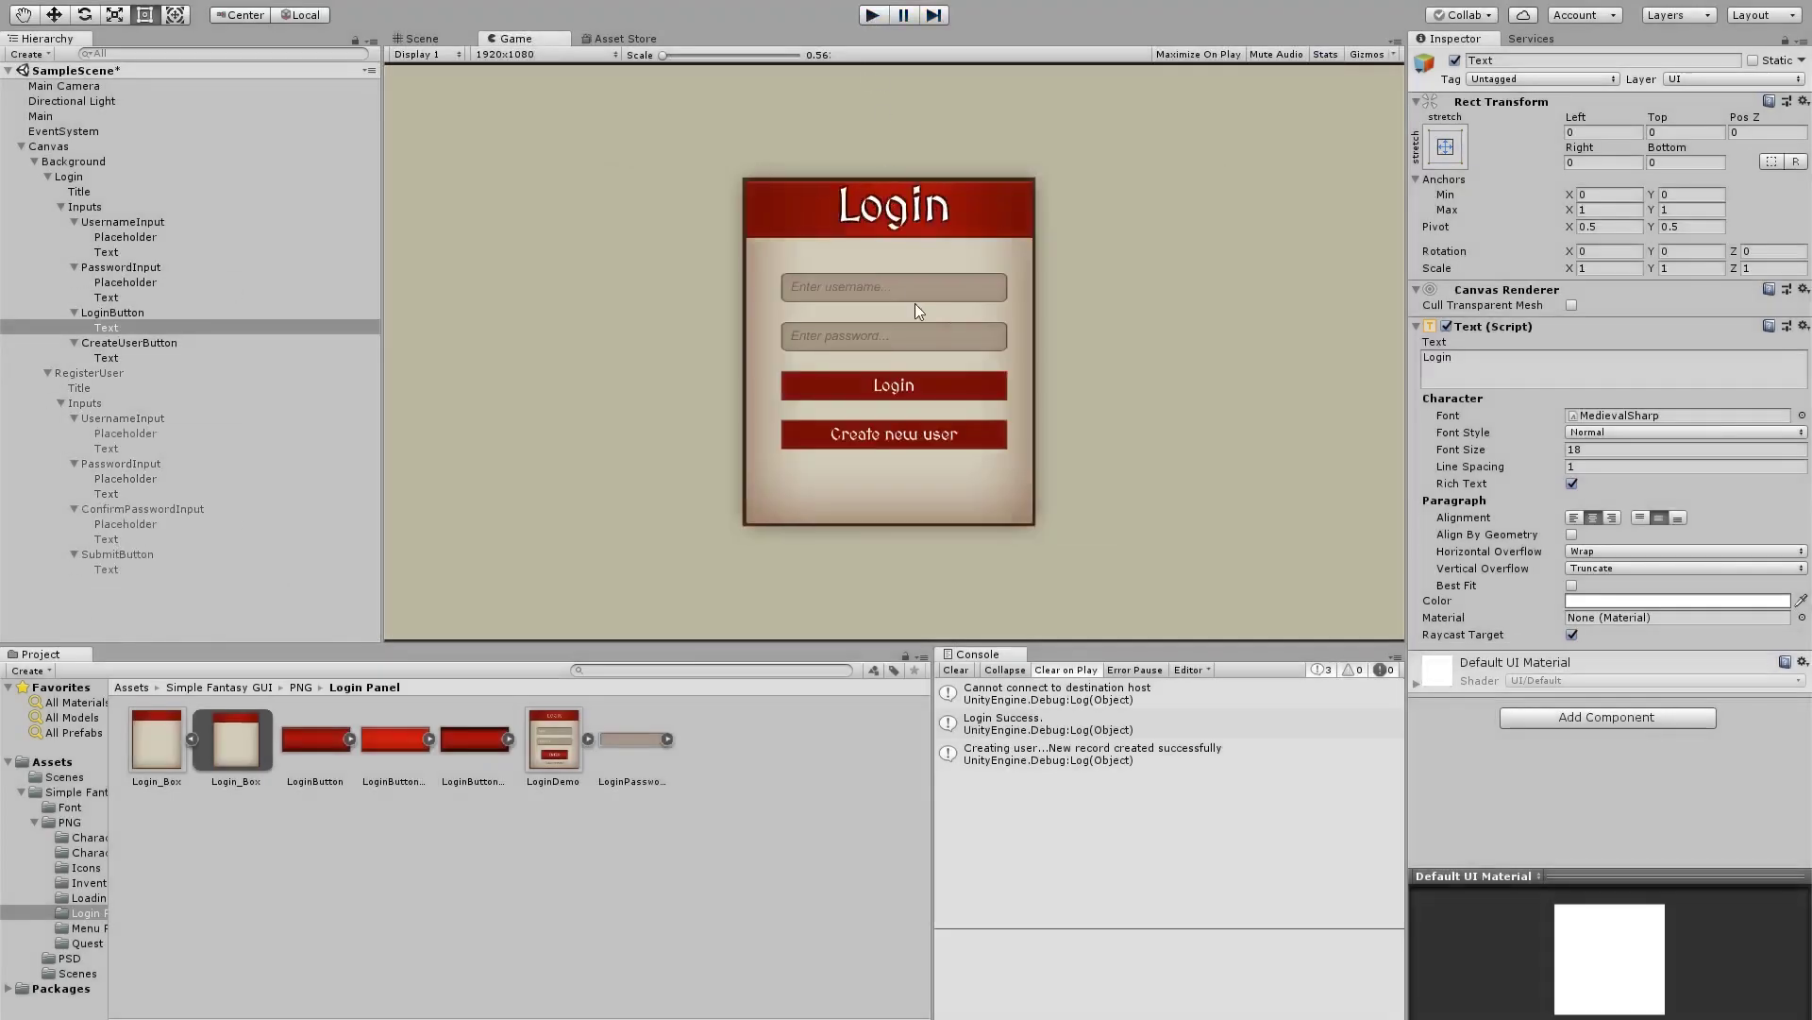